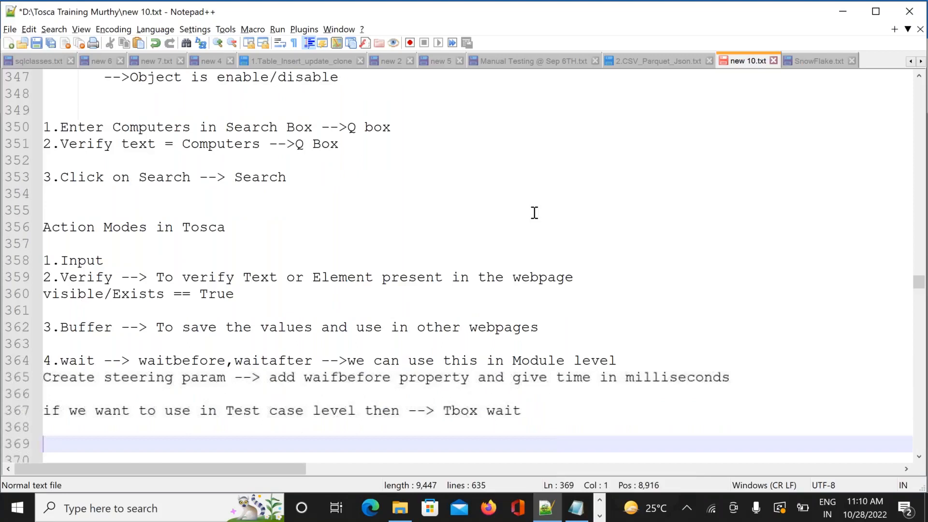
Highlight the Verify action-mode note on line 359, then bring up the window switcher
key("Down")
key("Down")
left_click_drag(59, 244, 331, 239)
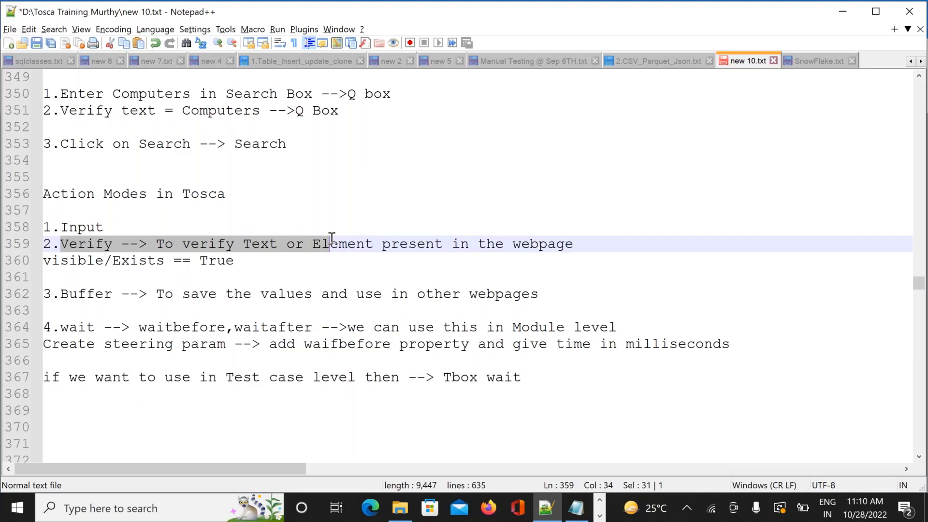
key("alt+Tab")
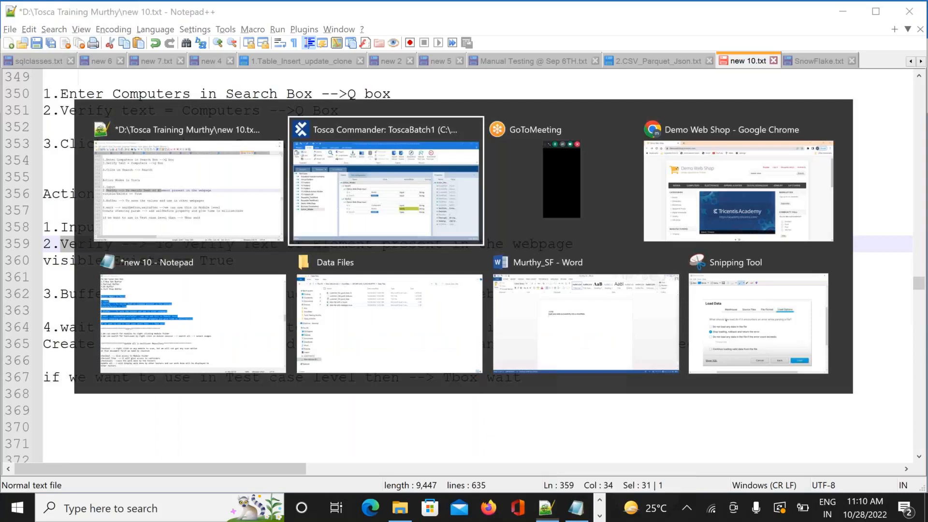
Enter 'Training' in the Demo Web Shop search box, then switch back to Tosca Commander
key("alt+Tab")
key("alt+Tab")
type("Training")
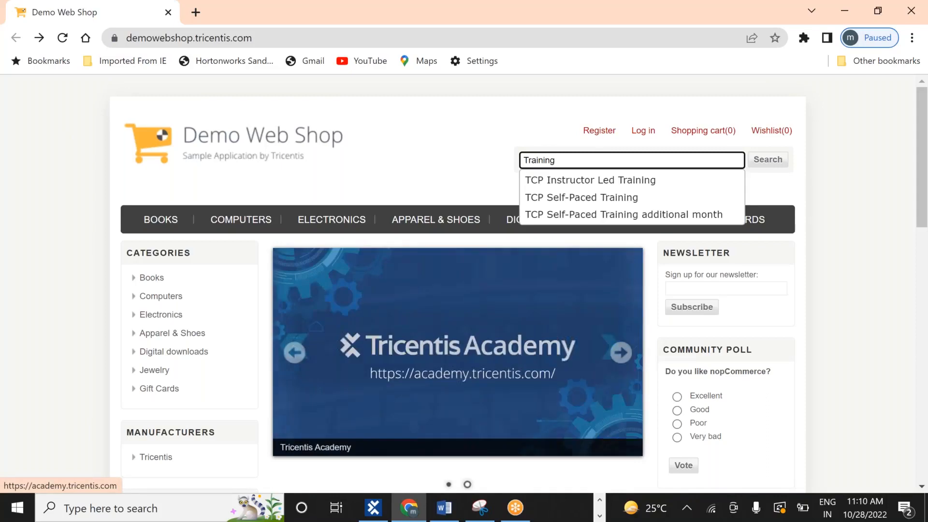
left_click(490, 186)
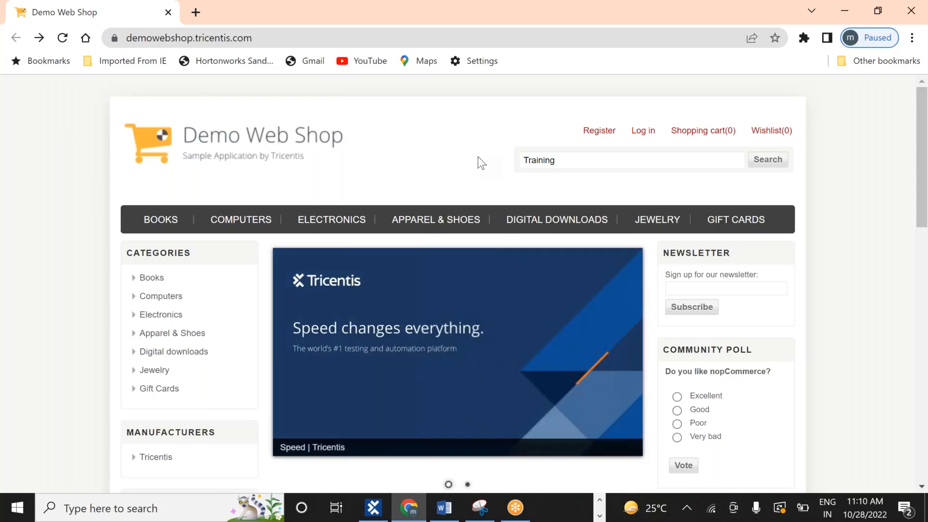
key("alt+Tab")
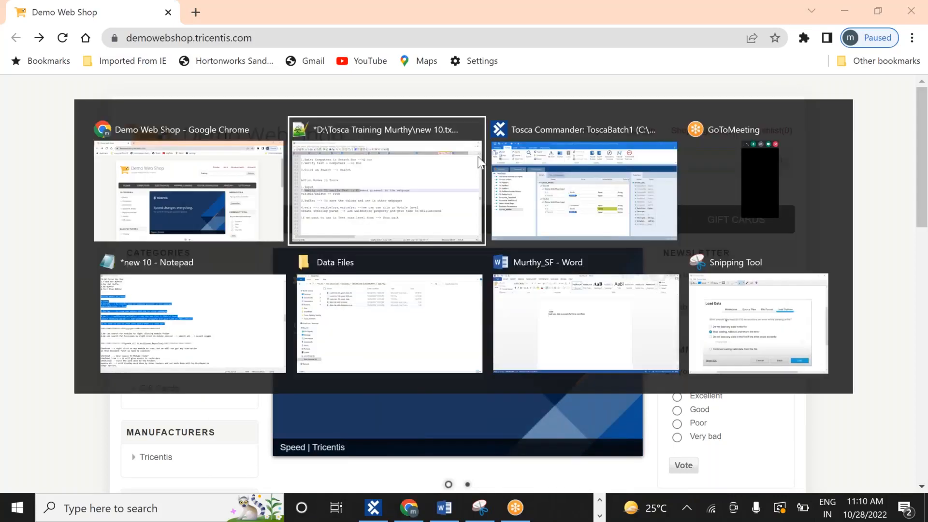
key("alt+Tab")
Review Verify1's steps (q Computers as Input, q Books as Verify) and run it in ScratchBook
left_click(64, 368)
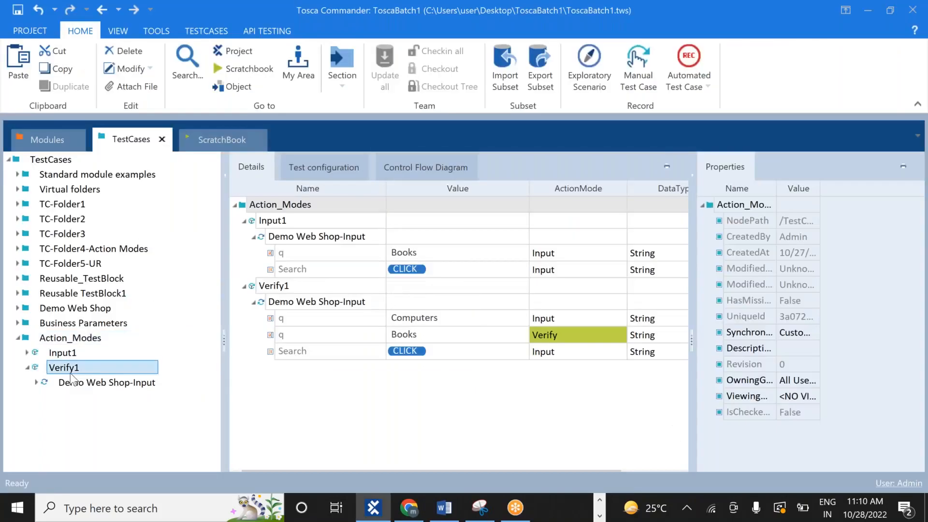
left_click(94, 384)
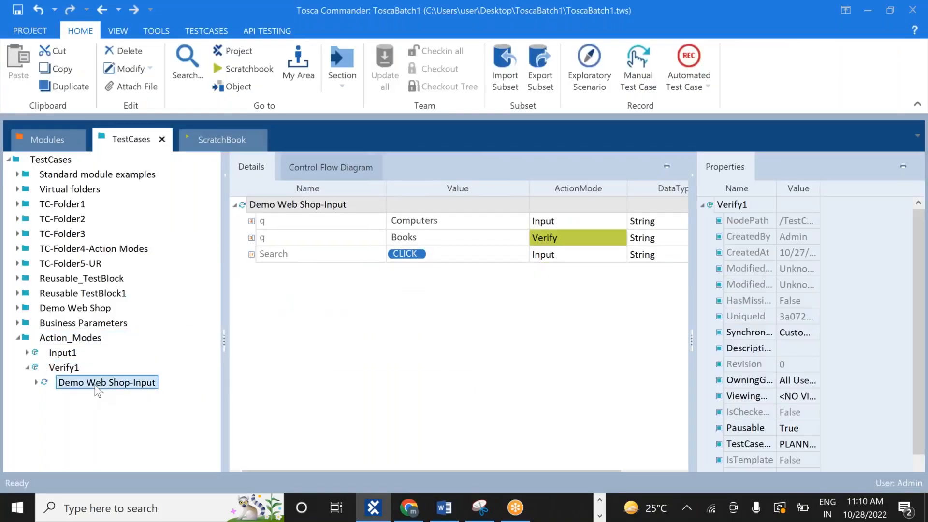
left_click(37, 381)
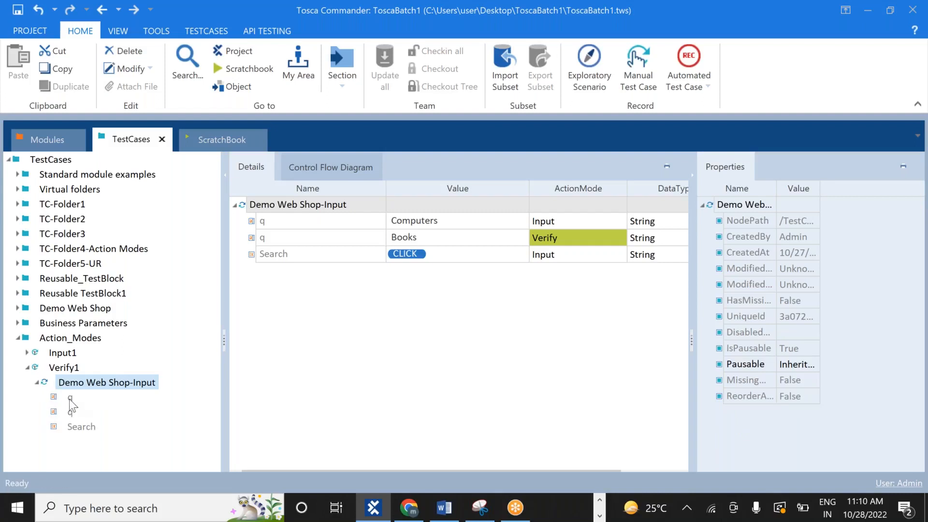
left_click(69, 399)
left_click(91, 381)
mouse_move(418, 238)
left_mouse_down()
mouse_move(400, 234)
mouse_move(411, 238)
left_mouse_up()
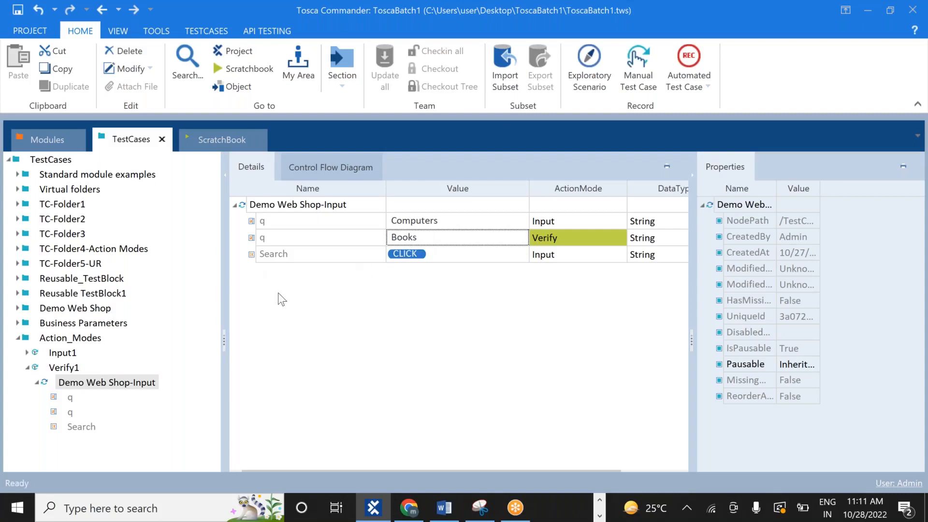
right_click(71, 382)
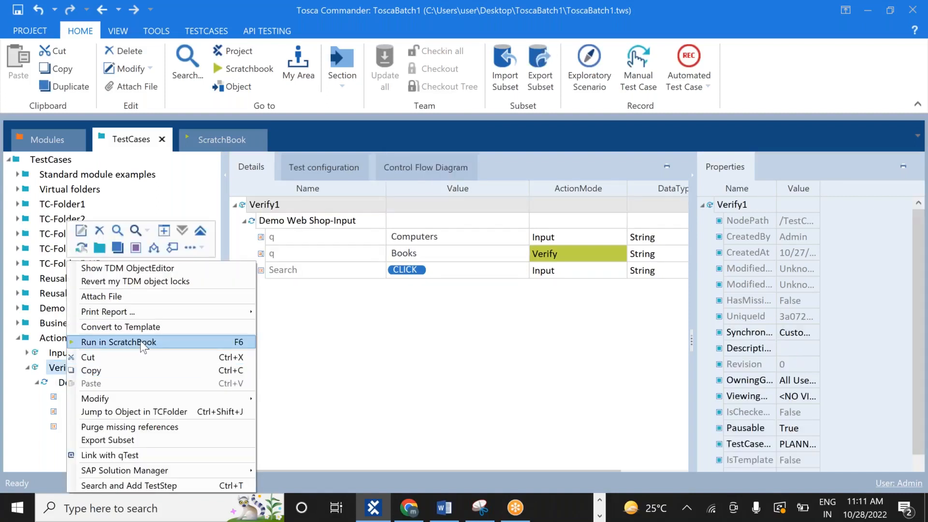
left_click(141, 342)
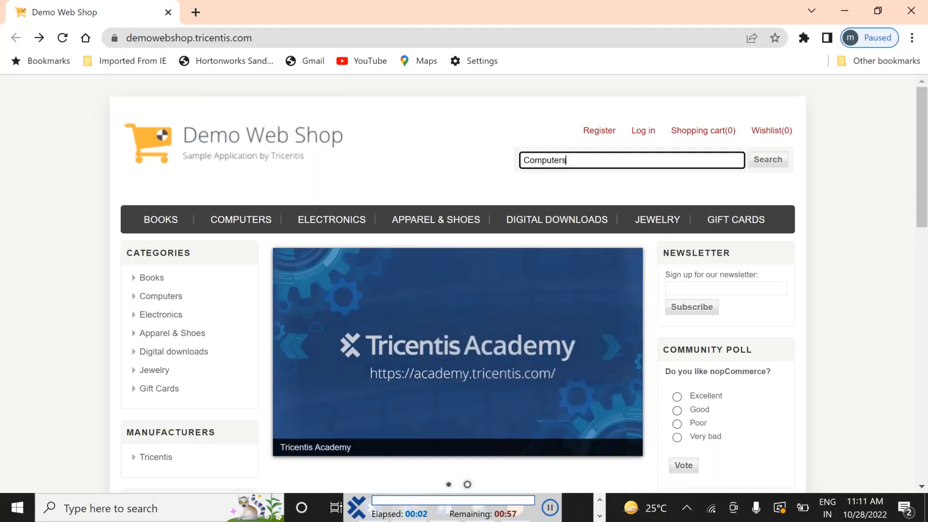
Let the run search the store for Computers, then return to Tosca Commander
left_click(768, 160)
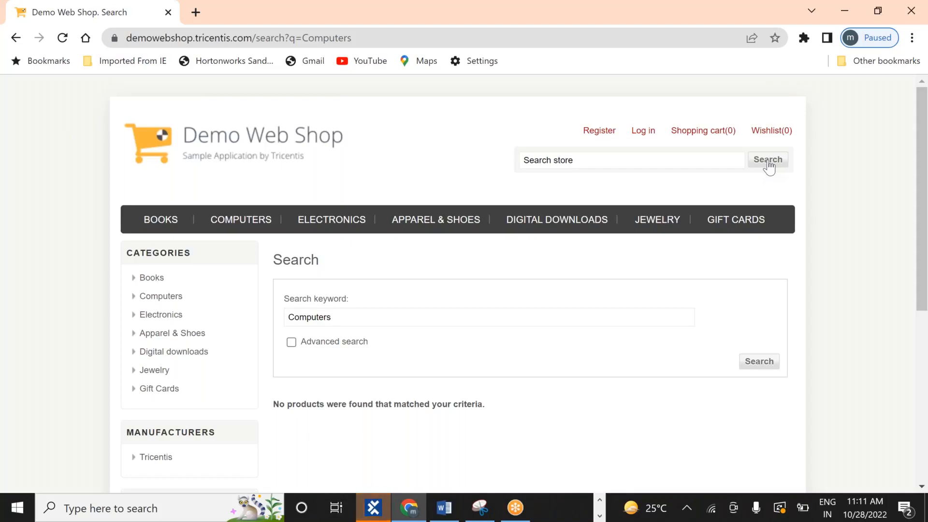
left_click(373, 508)
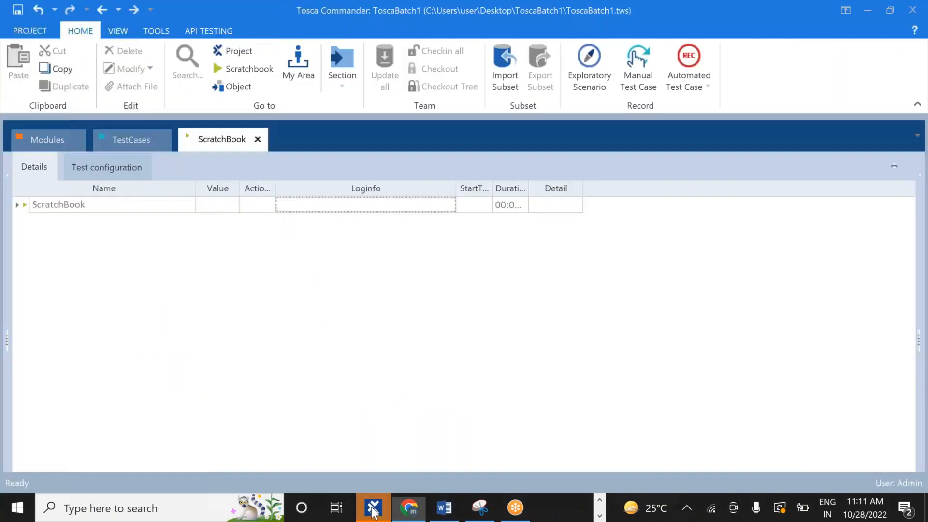
Show the failed q verification's log (expected Books, actual Computers), then switch to Chrome
left_click(17, 205)
left_click(26, 221)
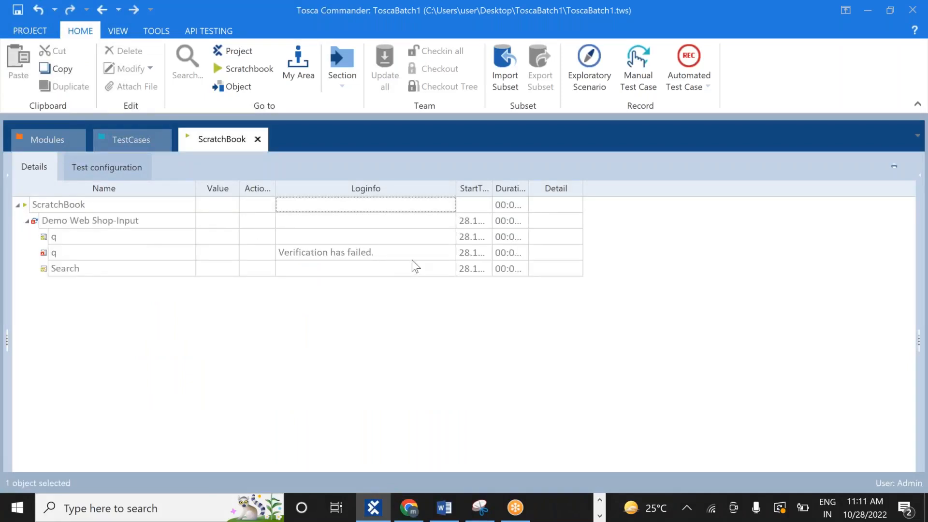
left_click(448, 250)
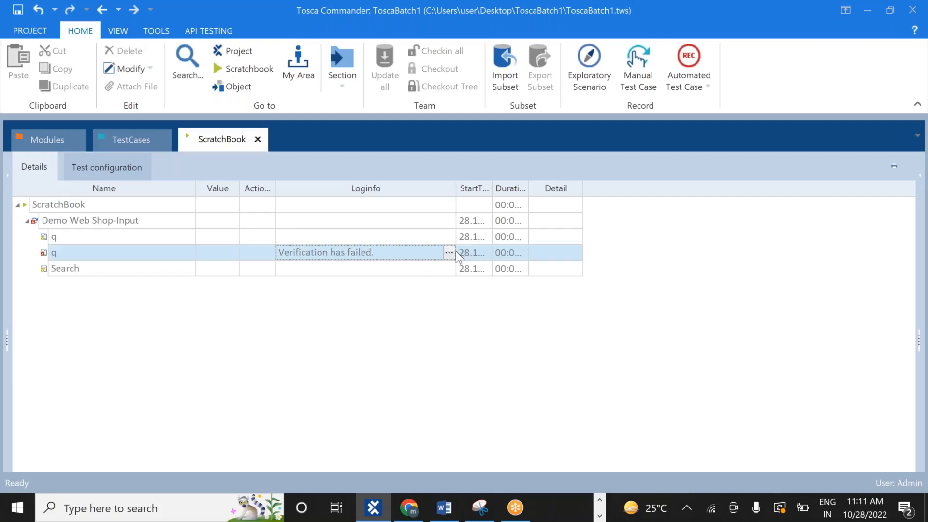
left_click(448, 252)
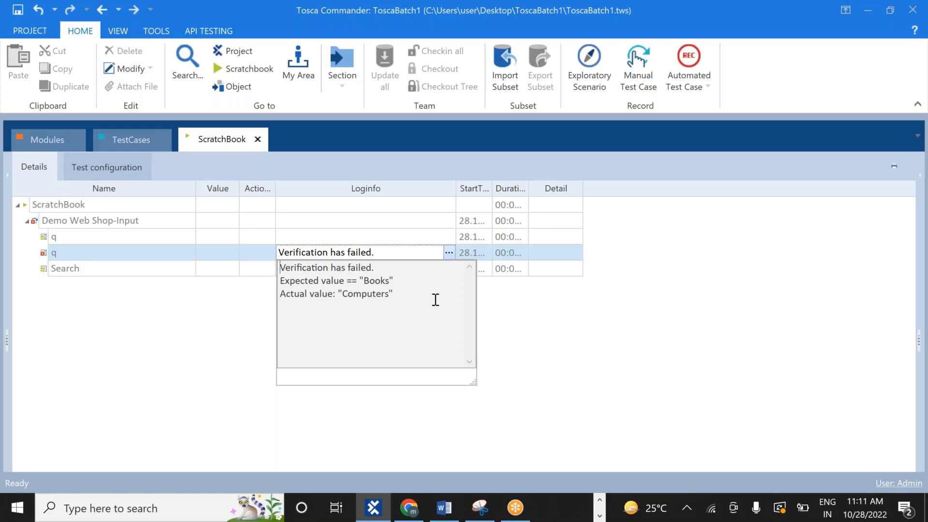
key("alt+Tab")
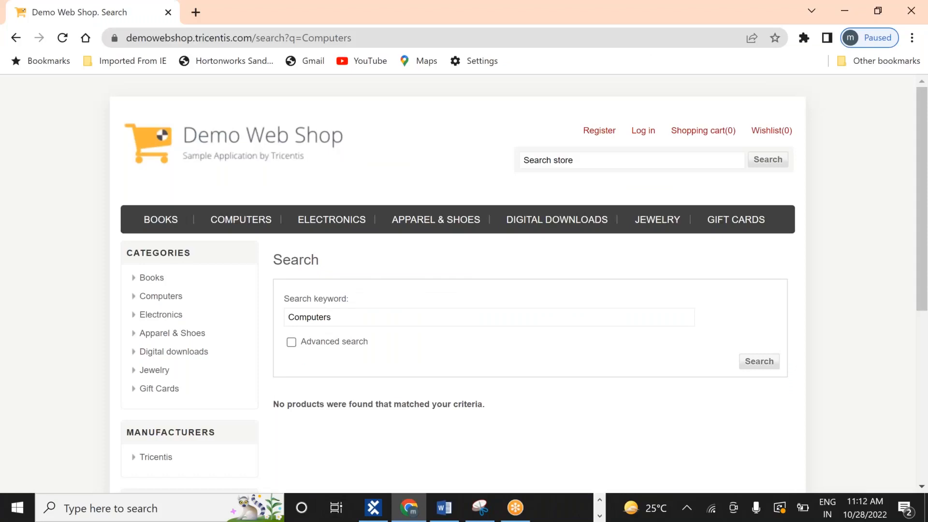
Cycle windows from the browser back to Tosca Commander's ScratchBook results
key("alt+Tab")
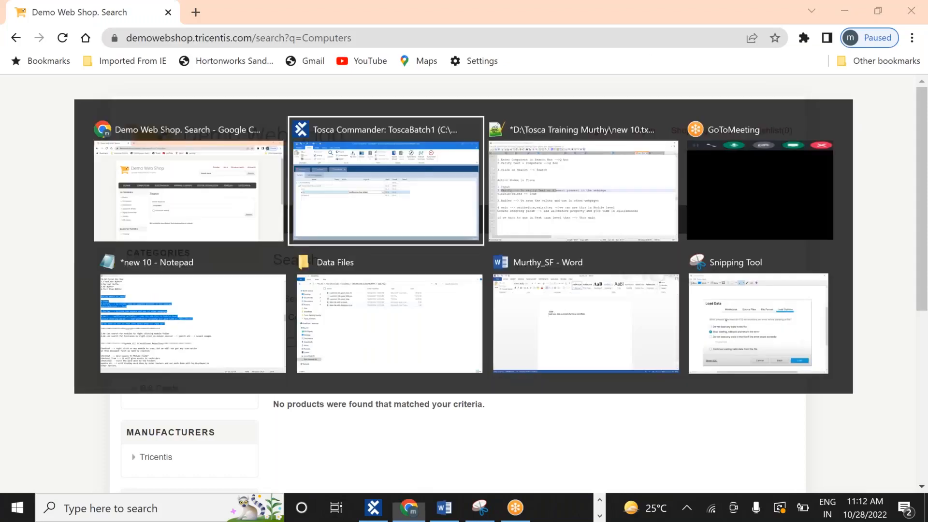
key("alt+Tab")
key("alt+Tab")
key("alt+Tab")
key("alt+Tab")
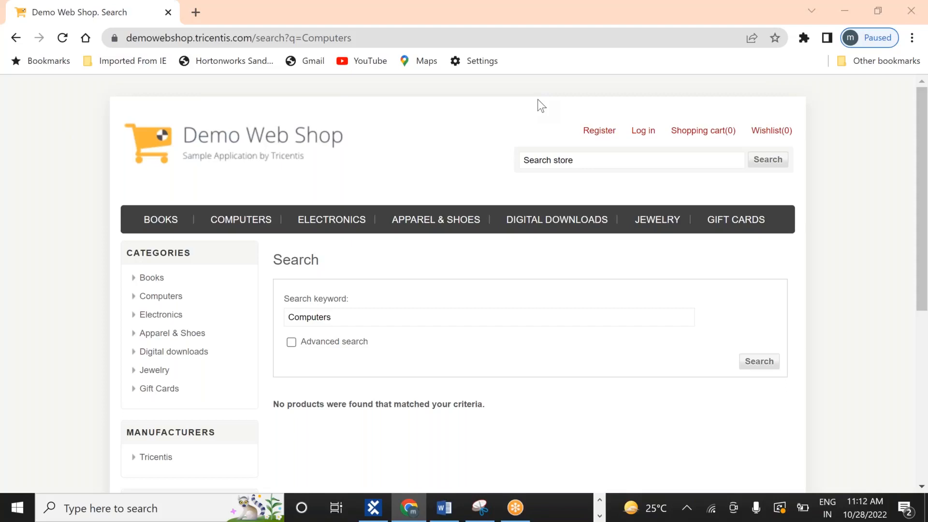
key("alt+Tab")
key("alt+Tab")
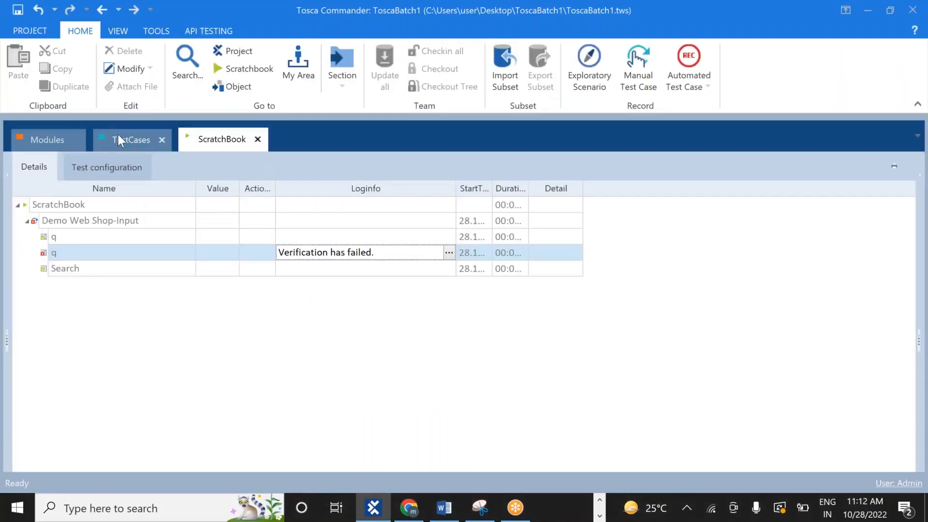
Return to the TestCases view showing Verify1, then bring up the window switcher
left_click(118, 139)
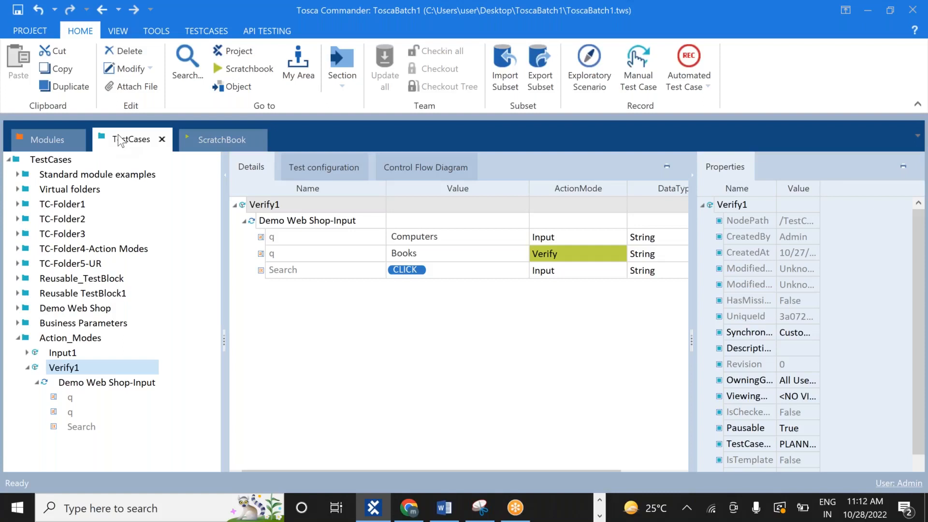
key("alt+Tab")
key("alt+Tab")
key("alt+Tab")
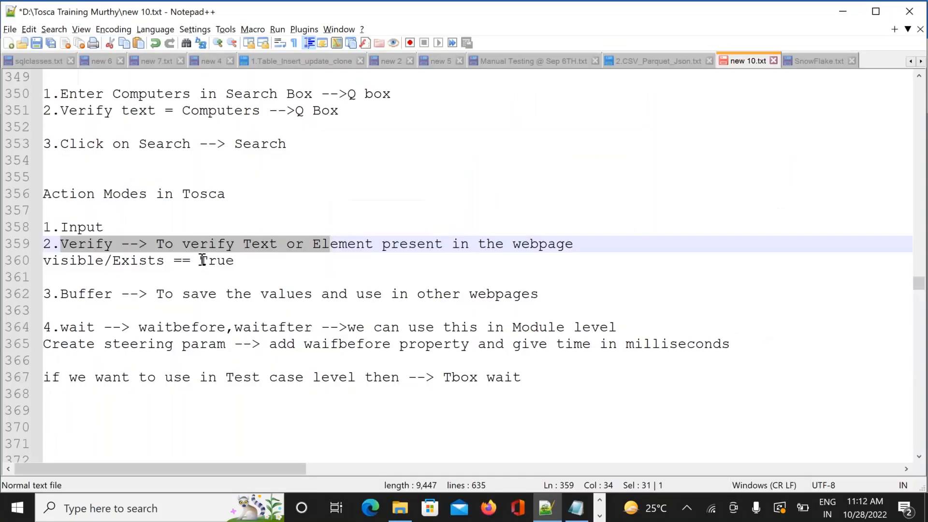
Add a 'Login Page' heading below the Verify note in Notepad++
left_click(263, 261)
key("Return")
key("Return")
key("Return")
key("Return")
key("Return")
key("Return")
key("Return")
key("Return")
key("Return")
key("Return")
key("Return")
key("Up")
key("Up")
key("Up")
key("Up")
key("Up")
key("Up")
key("Up")
key("Up")
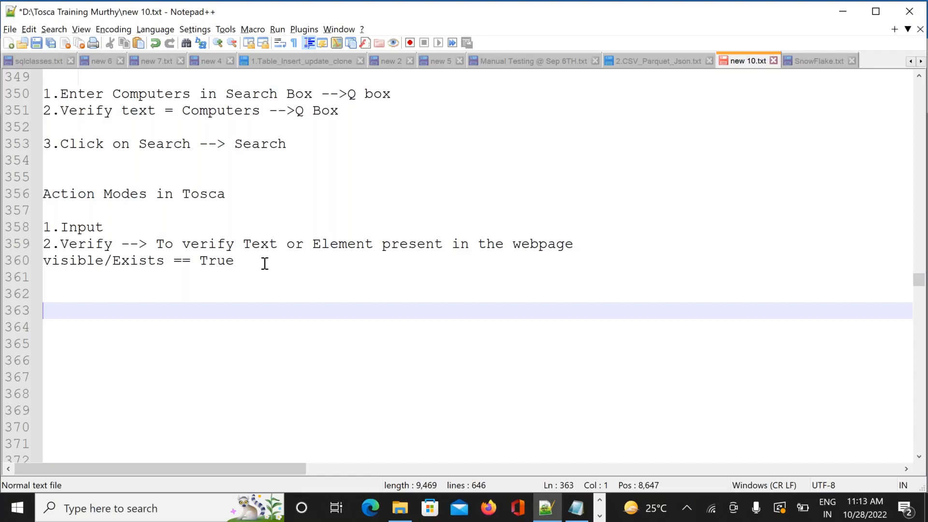
type("Login")
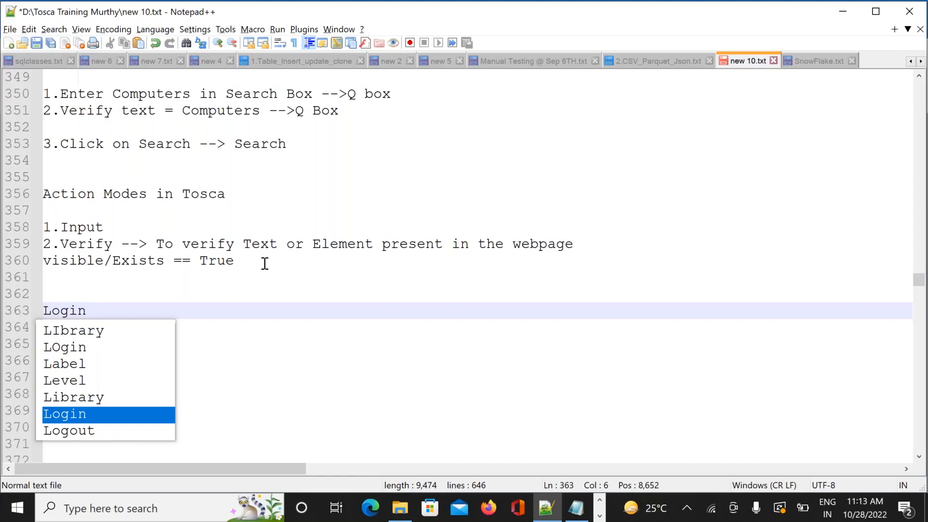
key("alt+Tab")
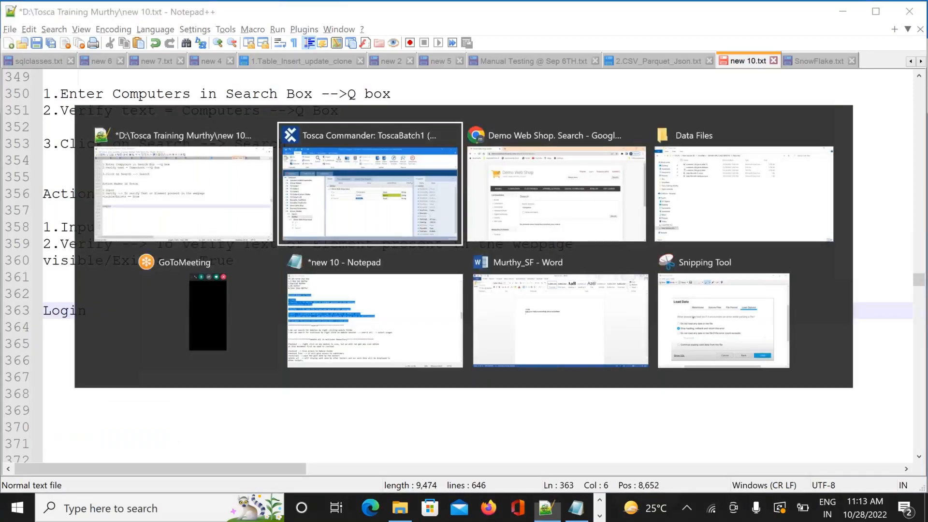
key("Tab")
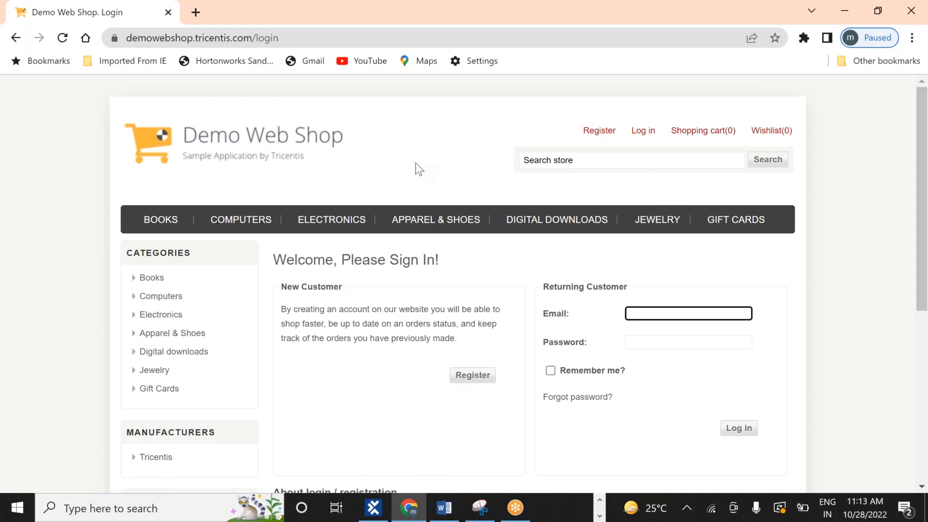
key("alt+Tab")
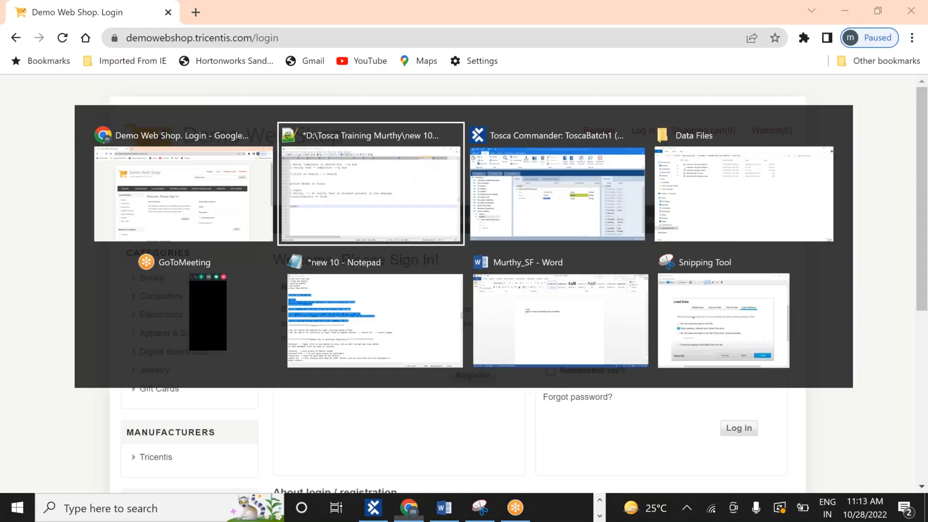
type("Page")
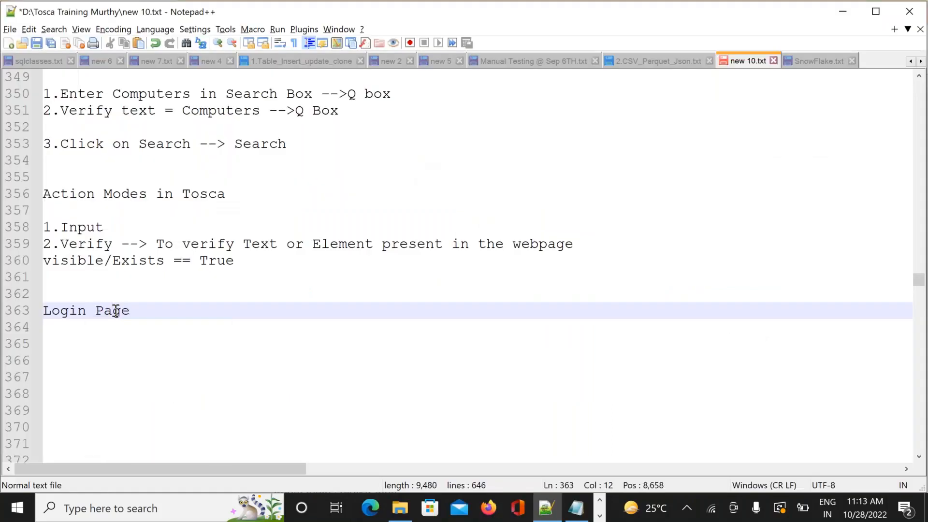
Write '1.verify email field is visible or not' under the heading, then switch to Chrome
key("Return")
key("Return")
type("1.verify")
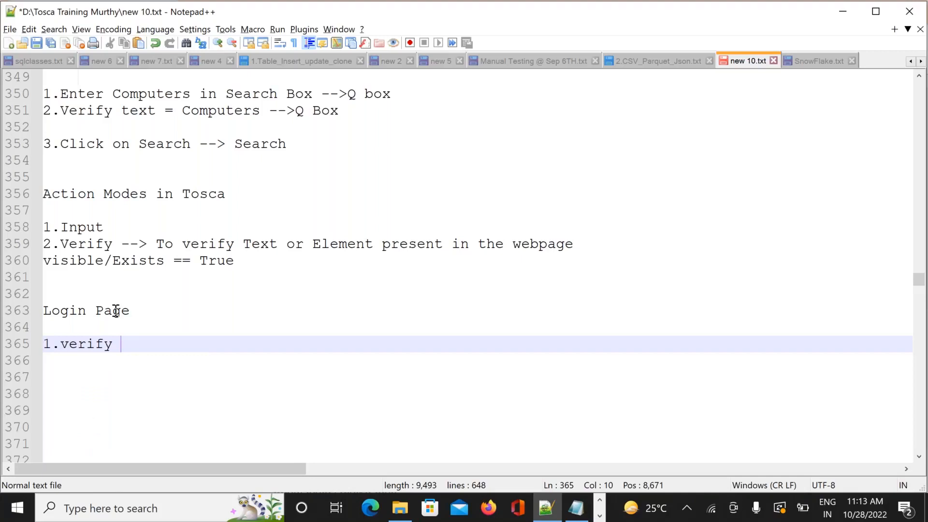
type("email field")
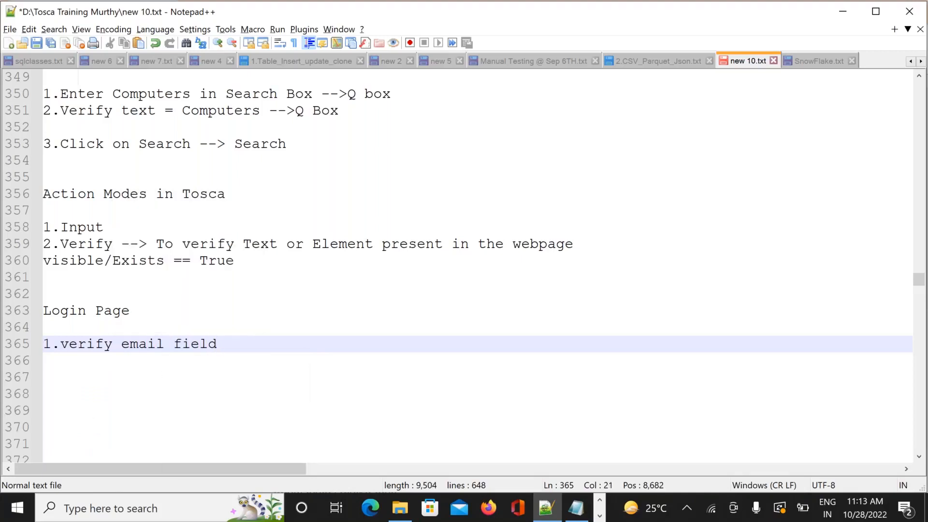
type(" i")
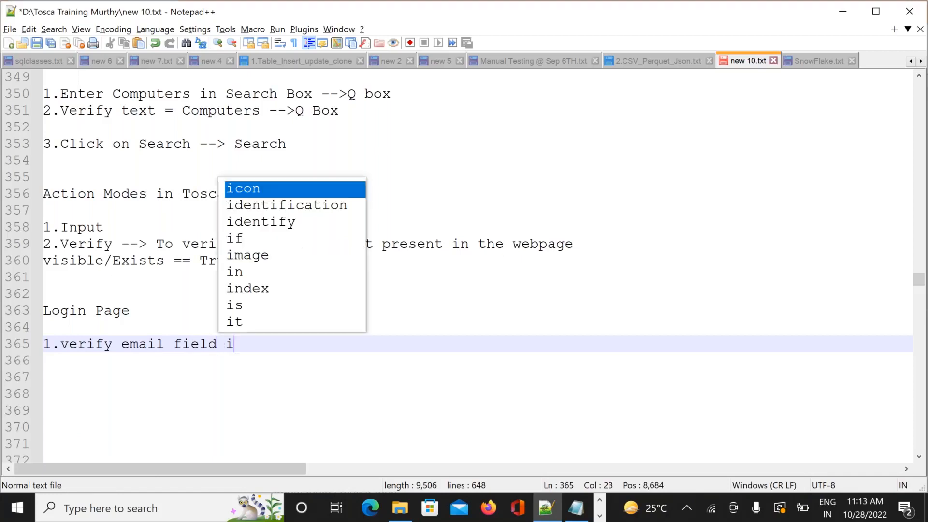
type("s visi")
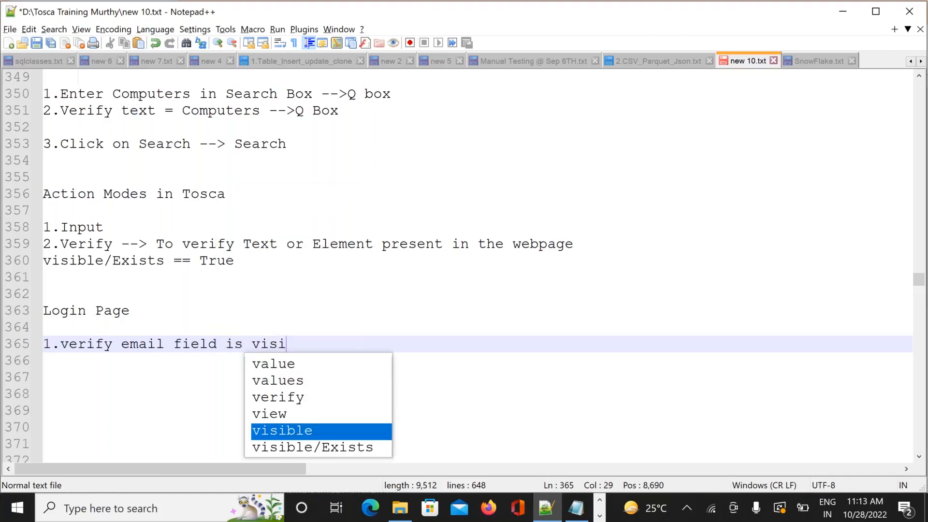
type("ble or not")
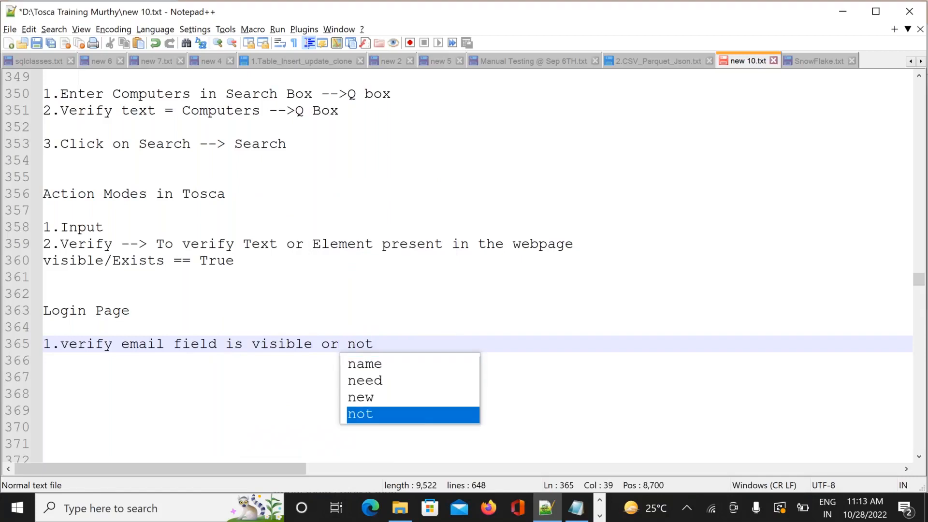
key("alt+Tab")
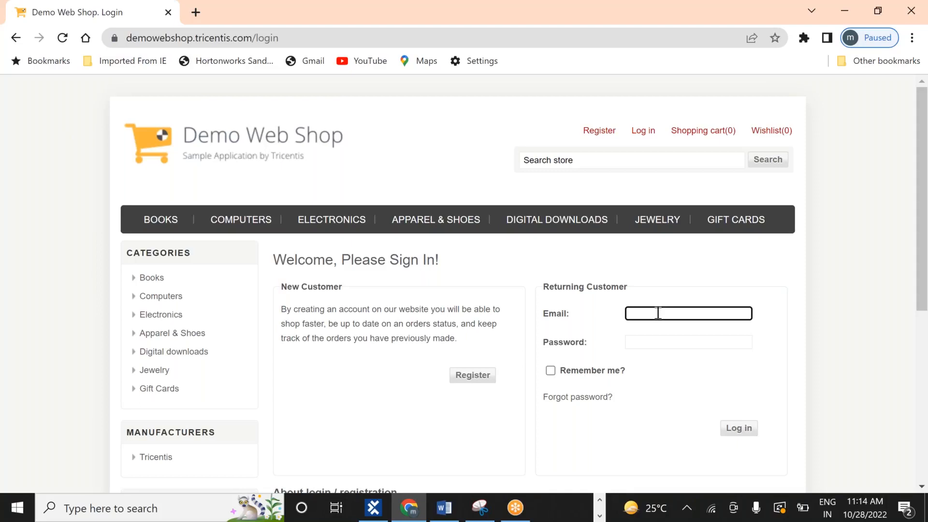
Back in Notepad++, add the note '2.password field exists or not'
key("alt+Tab")
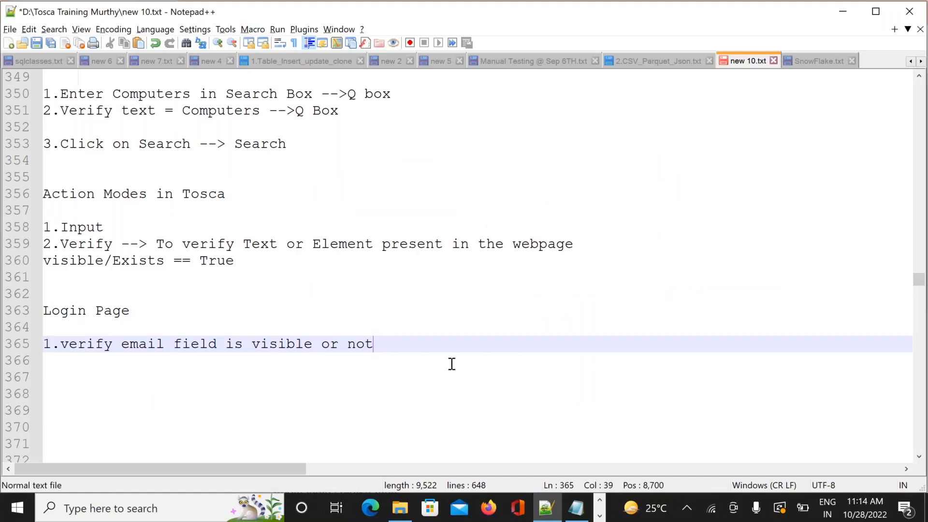
key("alt+Tab")
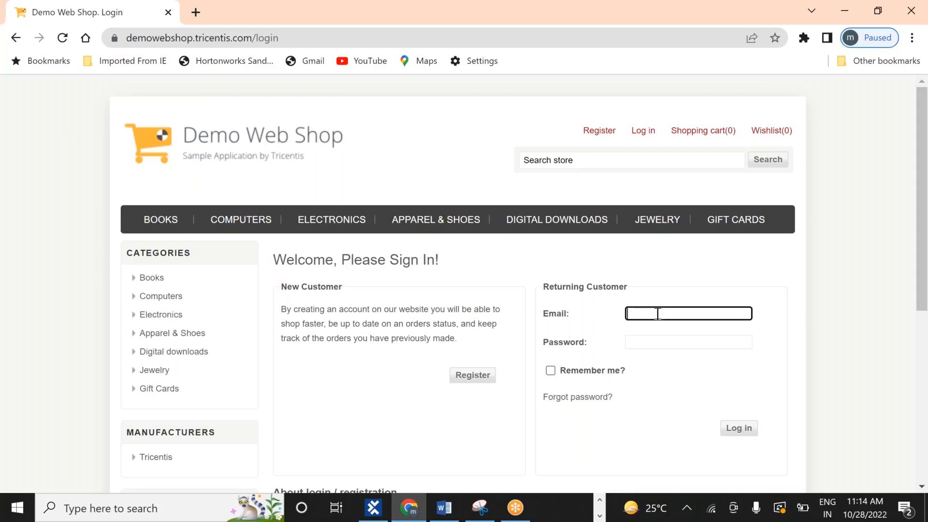
key("alt+Tab")
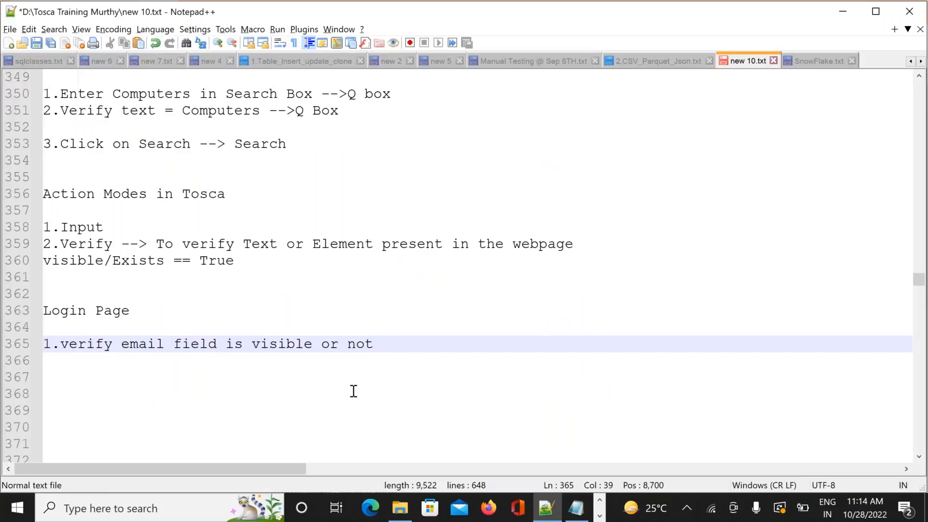
key("Return")
type("2.")
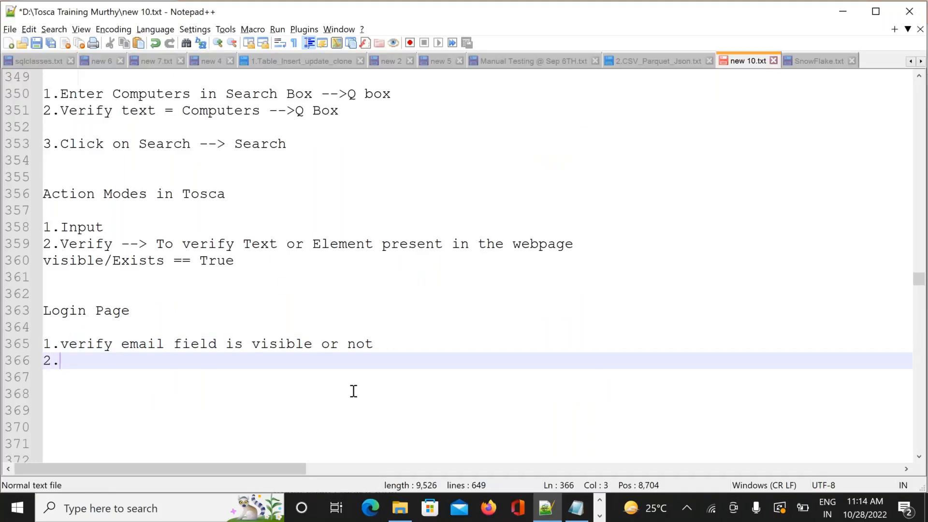
type("password")
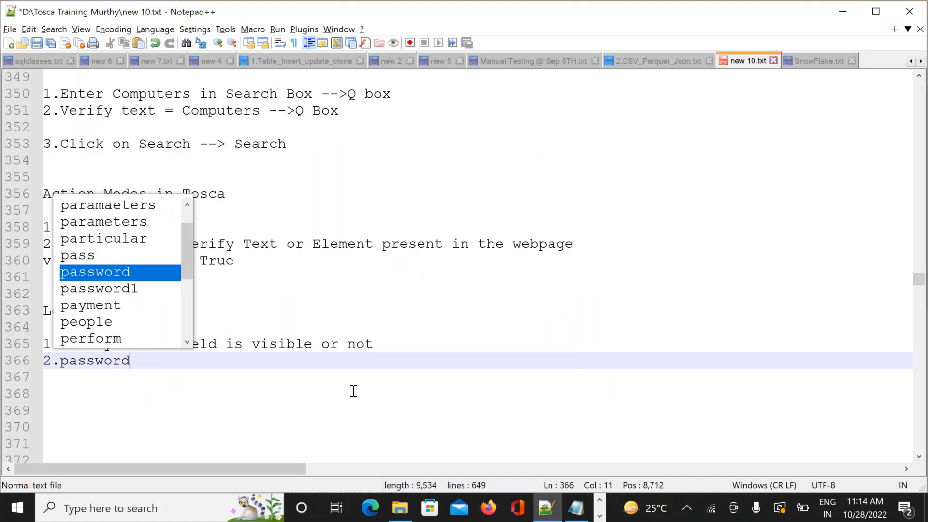
type(" field ")
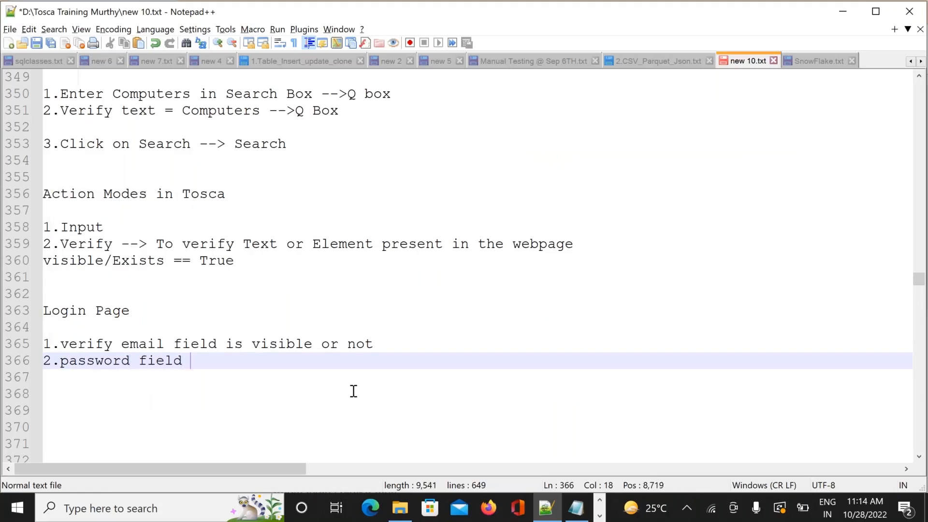
type("exists or not")
Highlight the word 'exists' in the new note, then switch to the login page
left_click(525, 335)
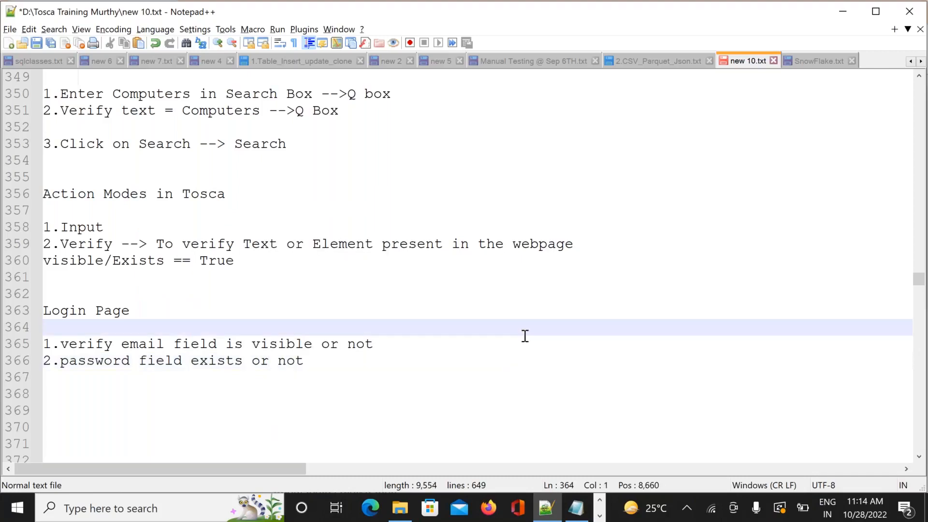
left_click(188, 365)
left_click_drag(188, 365, 244, 363)
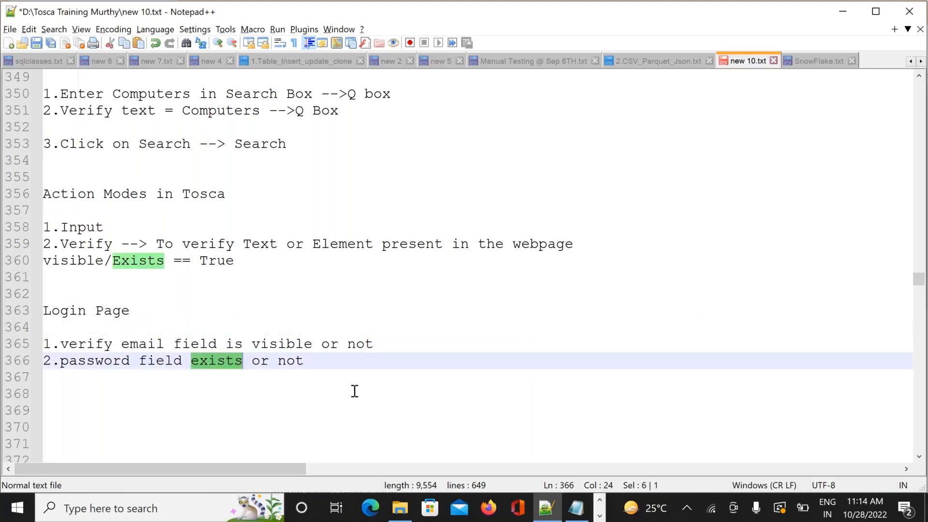
left_click(354, 391)
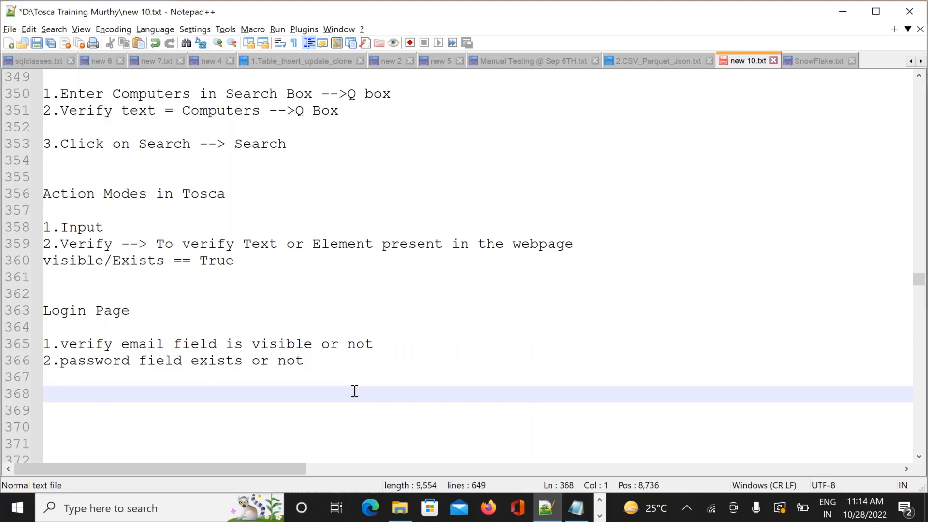
key("alt+Tab")
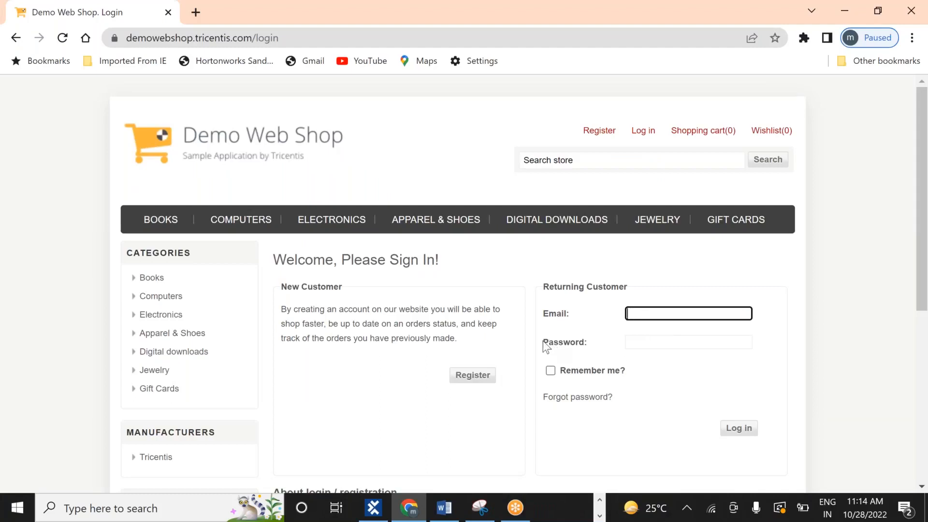
left_click_drag(545, 344, 588, 344)
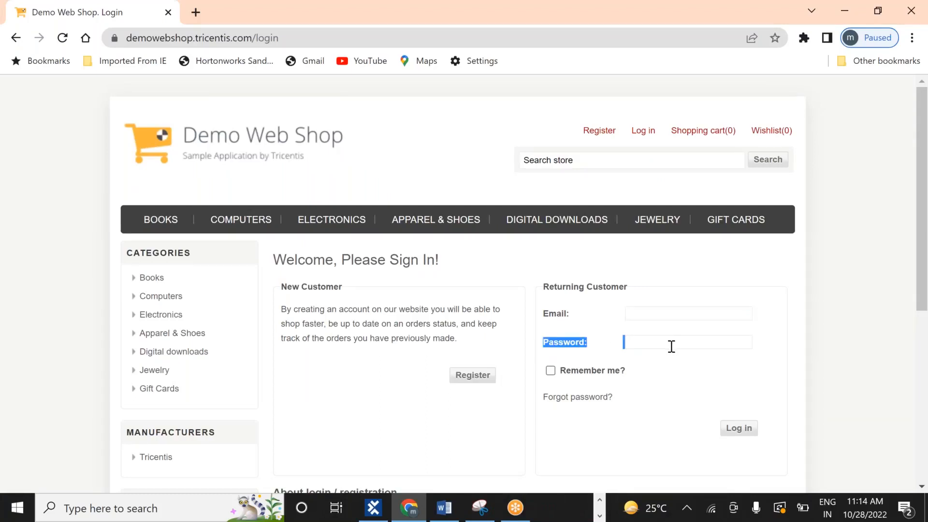
left_click(656, 387)
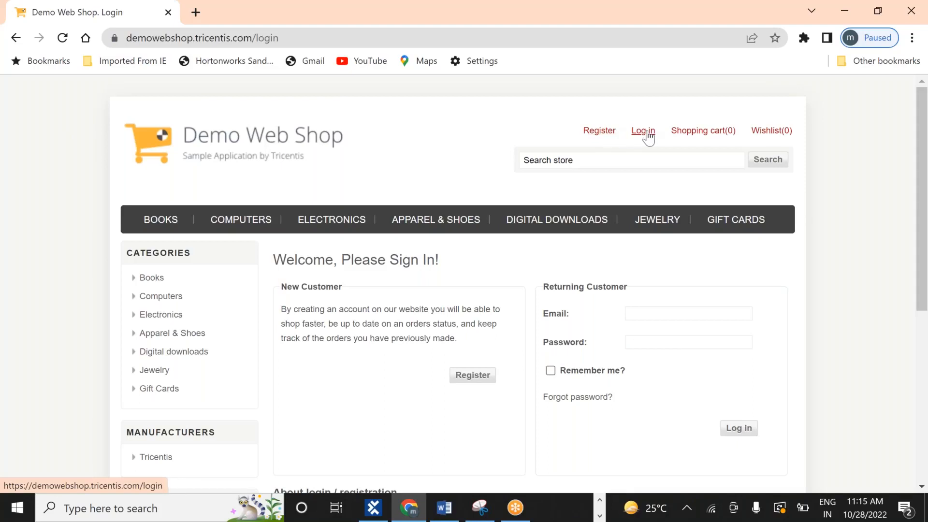
Collapse Verify1 in the TestCases tree and open the Action_Modes folder's context menu
key("alt+Tab")
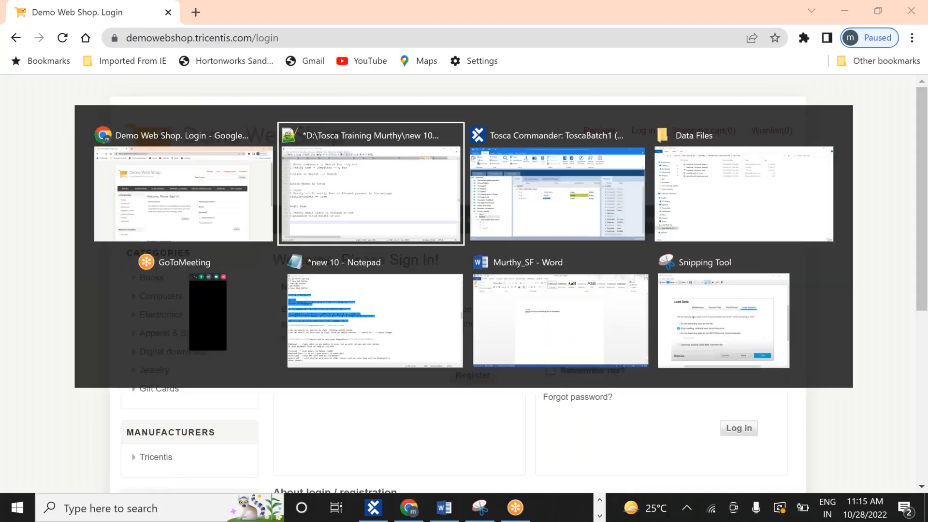
key("Tab")
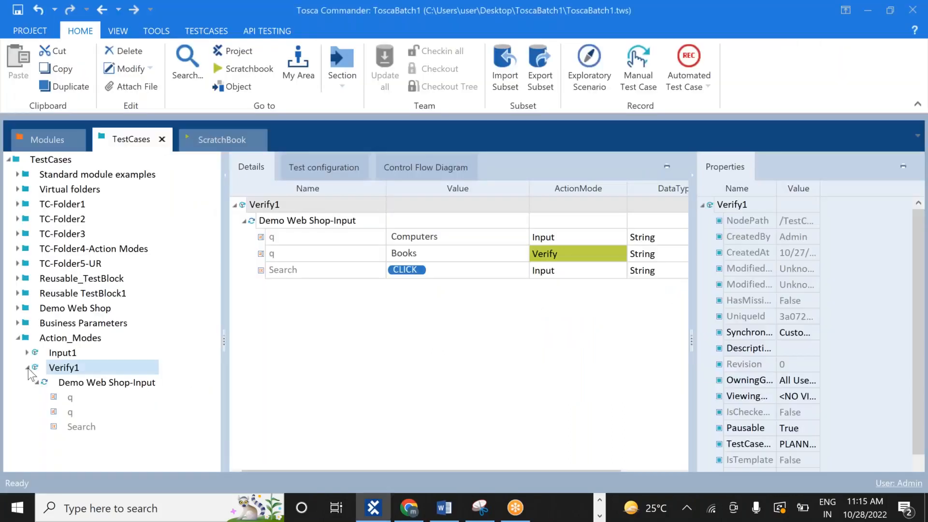
left_click(27, 368)
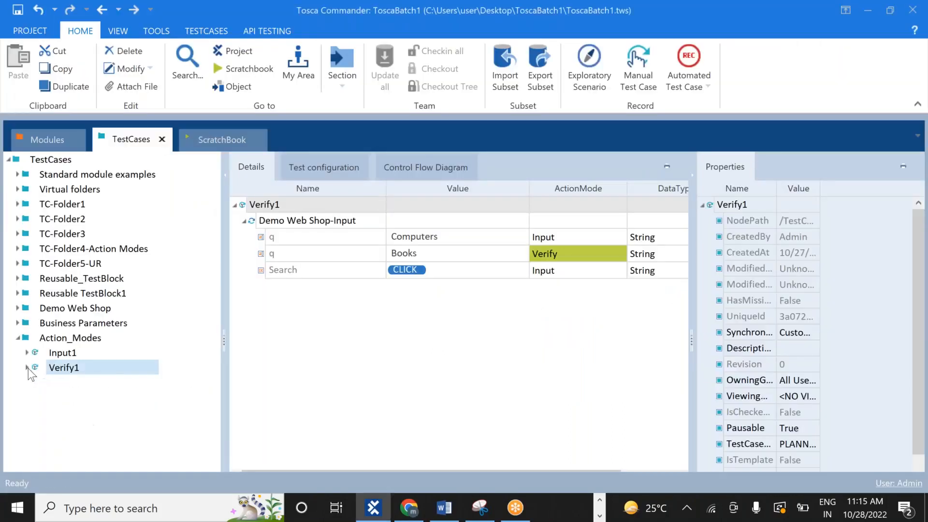
right_click(27, 341)
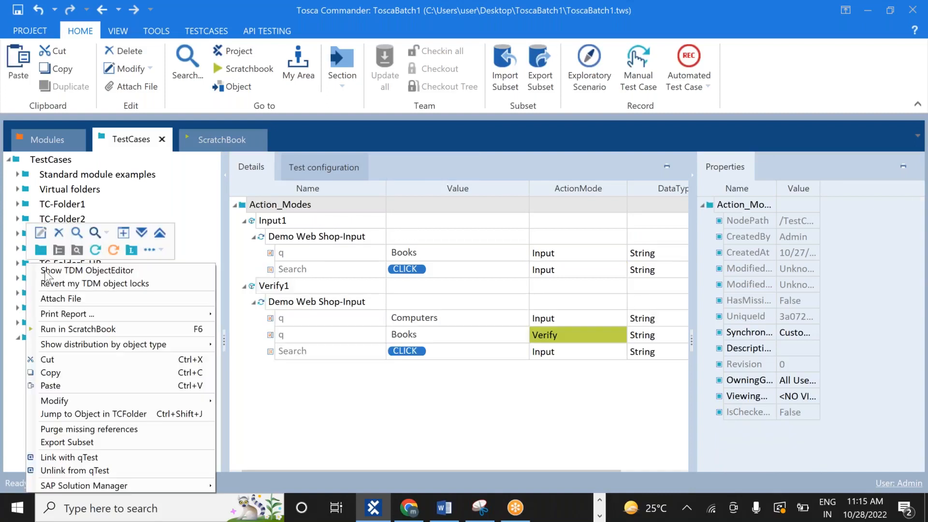
Create a test case under Action_Modes and name it 'Verify-Visible-Exists'
left_click(95, 250)
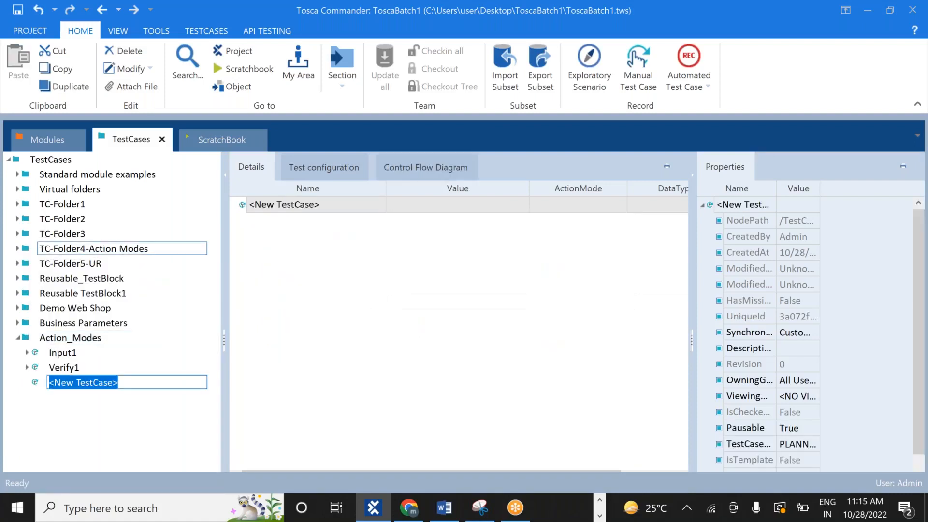
type("Verify")
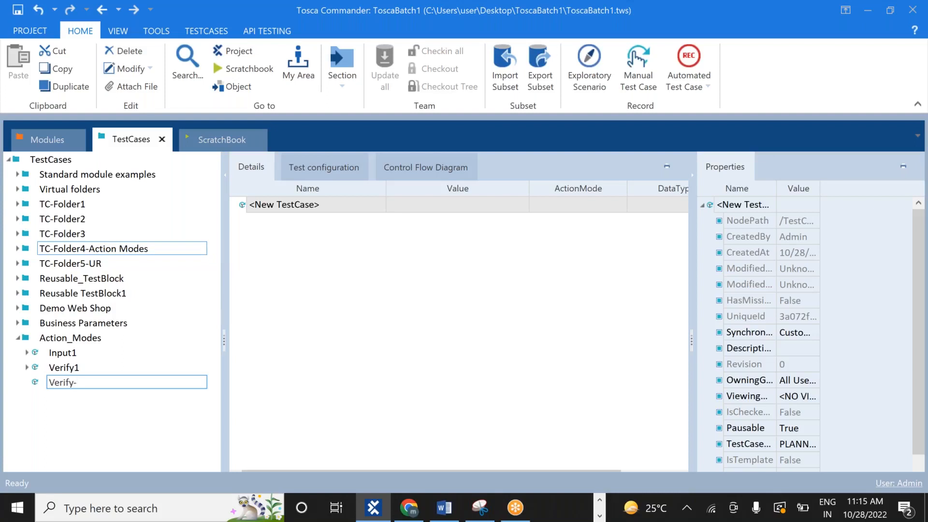
type("-Visible-Exists")
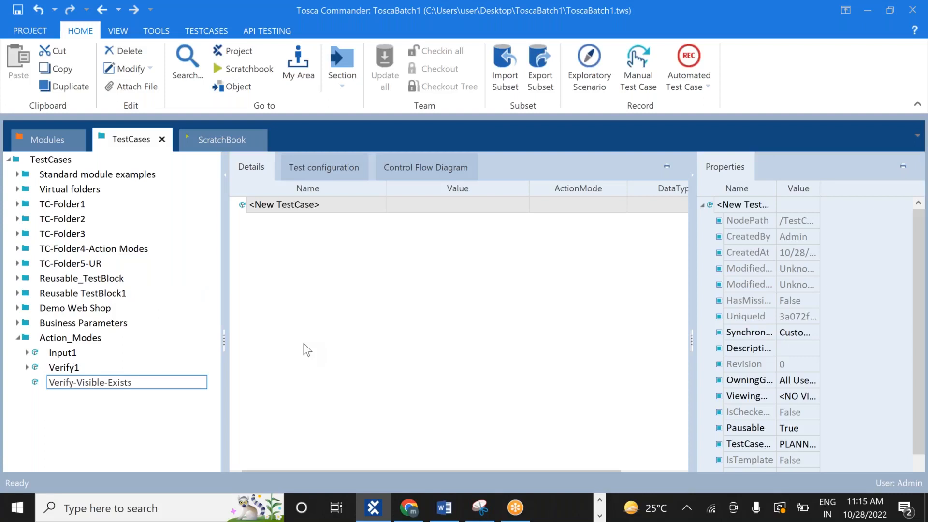
key("Return")
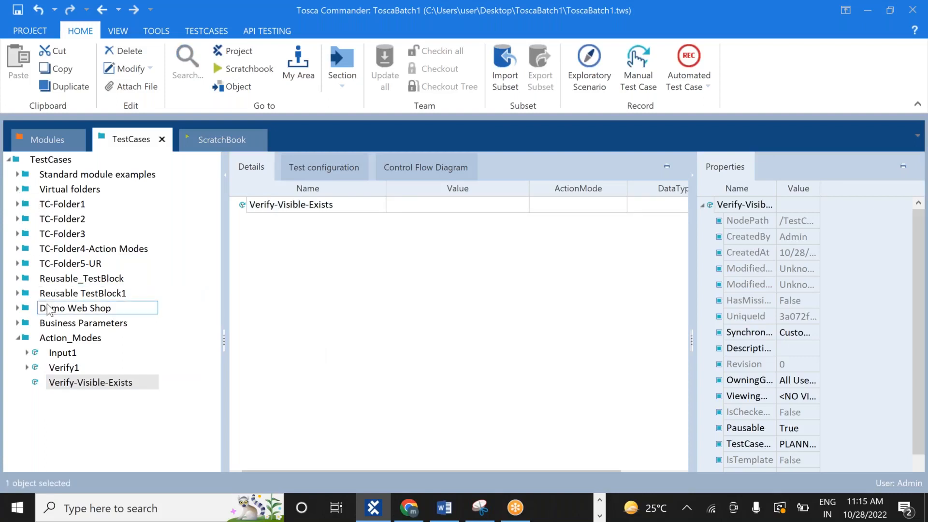
Expand the Input1 test case to inspect the Demo Web Shop-Input steps, then collapse it
left_click(28, 353)
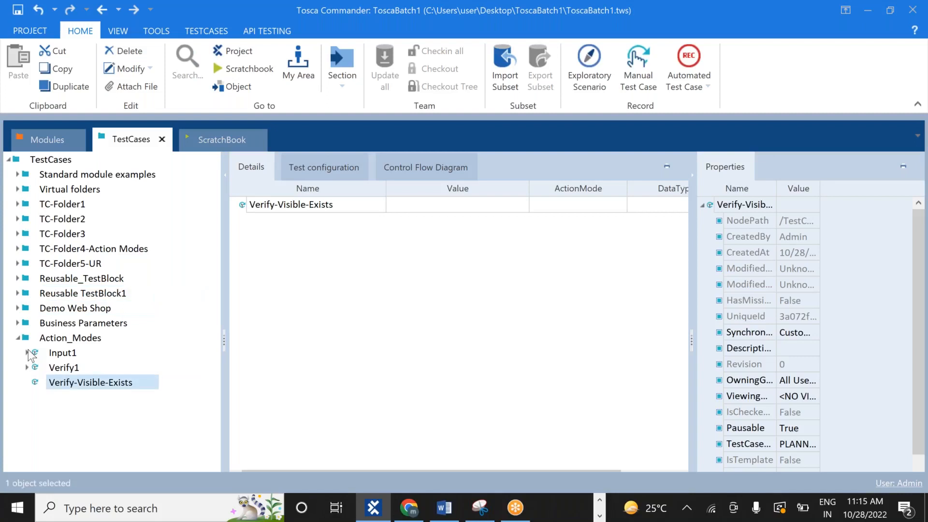
left_click(28, 352)
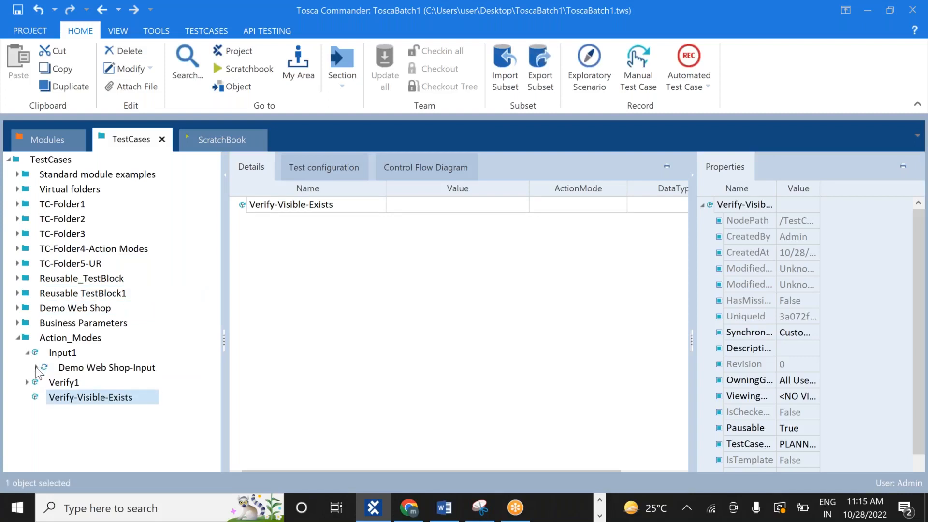
left_click(36, 368)
left_click(28, 352)
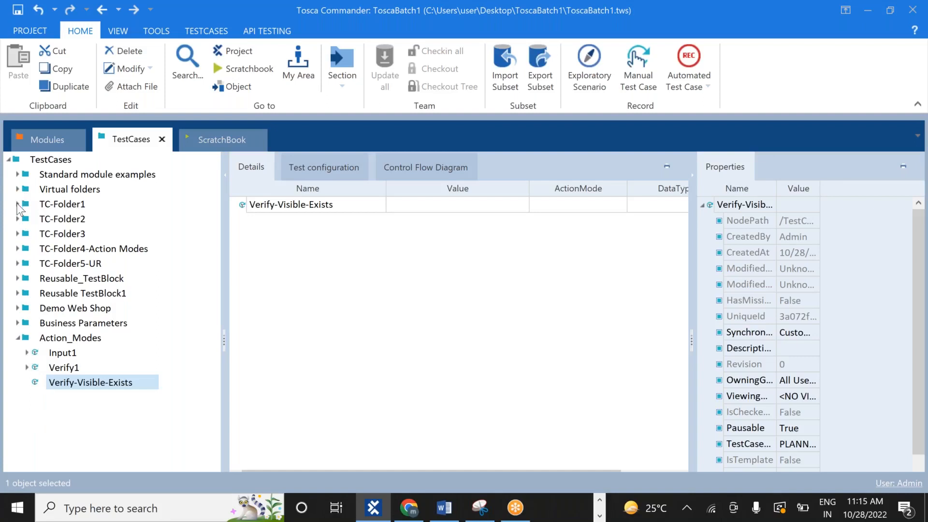
Copy the Demo Web Shop. Login step from BasicTest1 in TC-Folder1
left_click(18, 204)
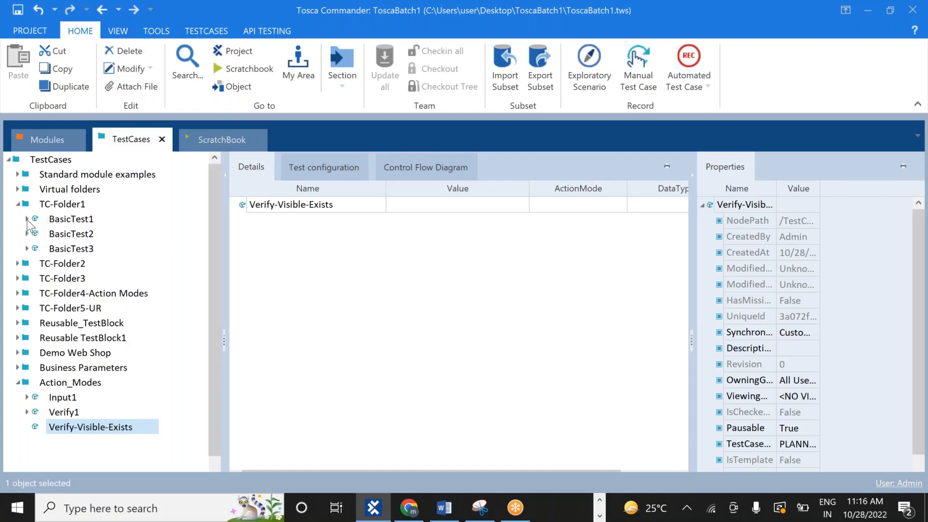
left_click(27, 220)
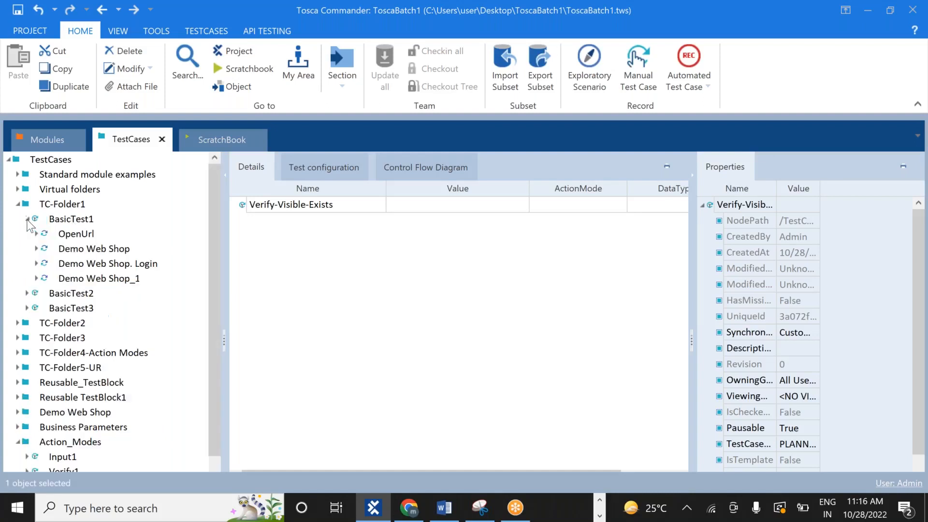
left_click(102, 266)
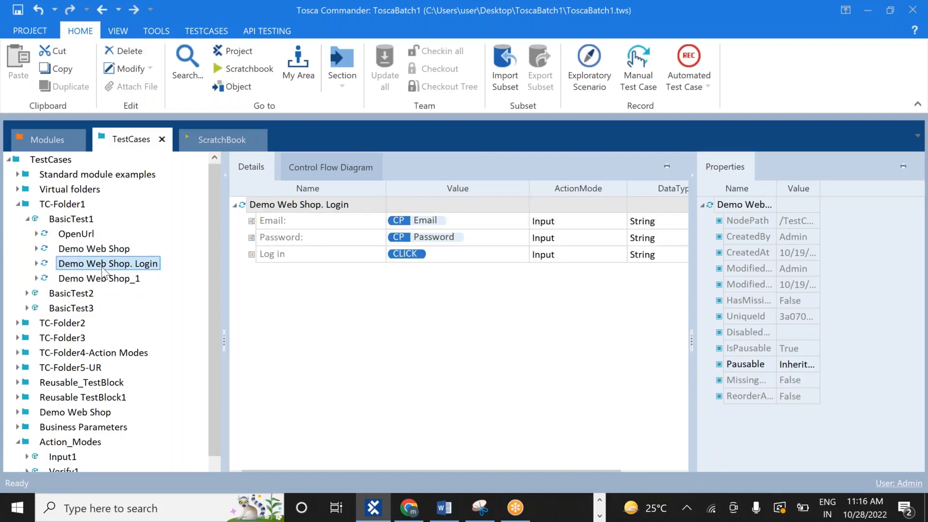
right_click(101, 267)
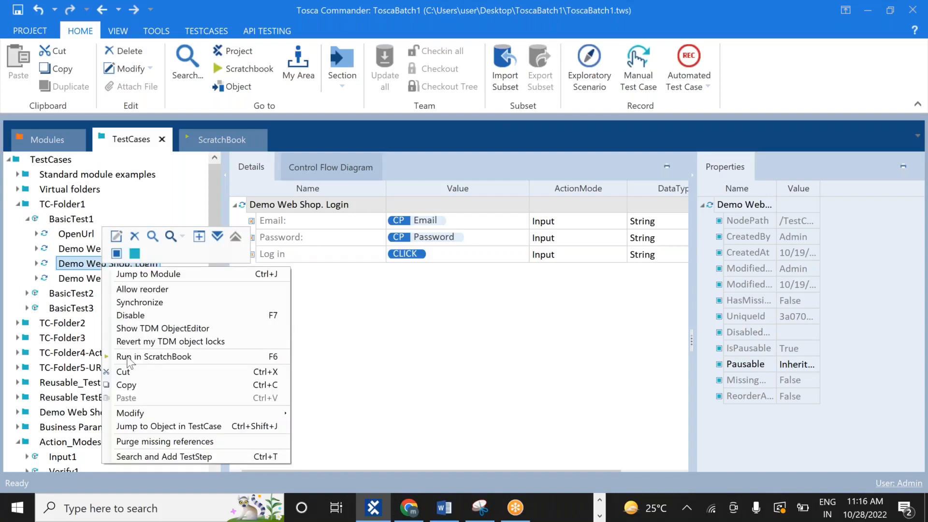
left_click(127, 385)
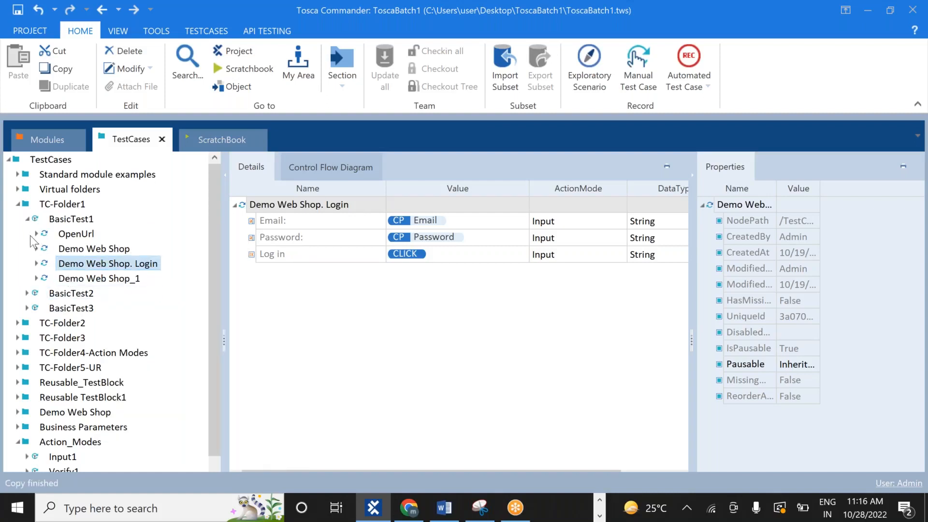
Paste the copied Login step into the Verify-Visible-Exists test case
left_click(19, 204)
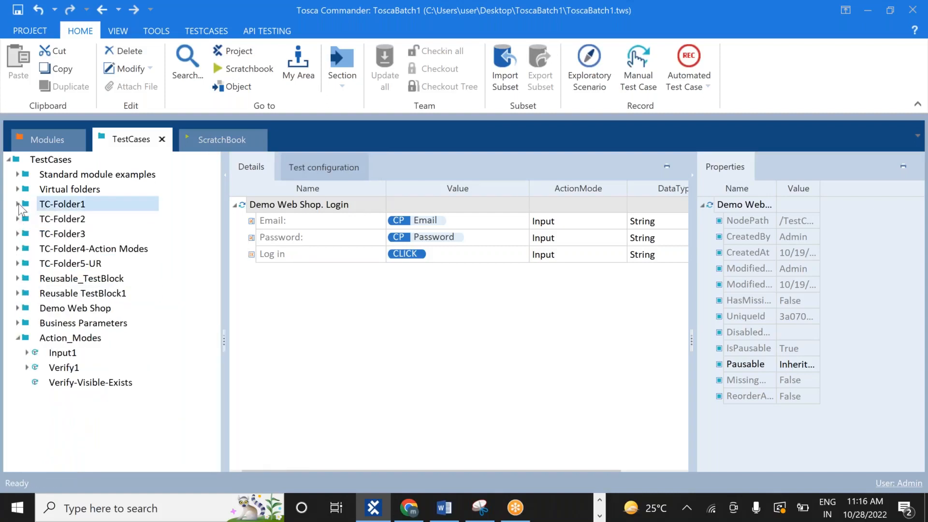
right_click(61, 387)
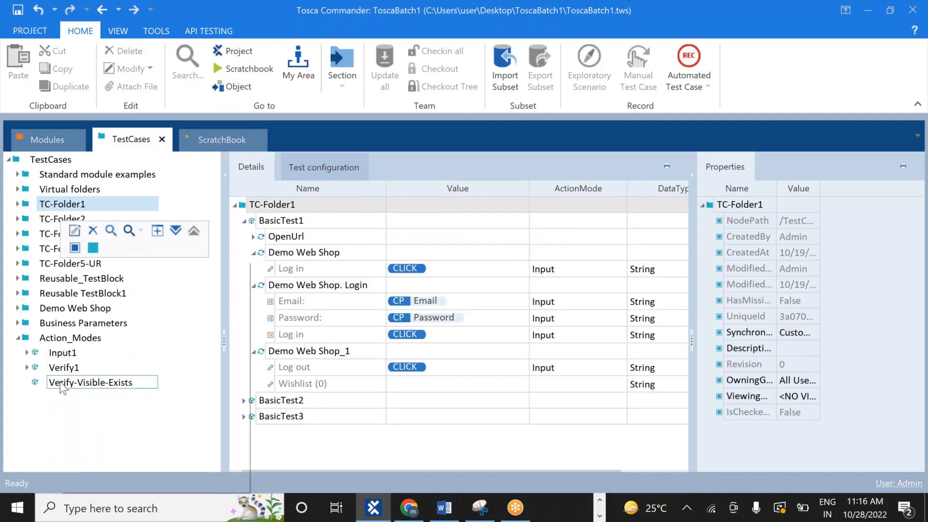
left_click(82, 383)
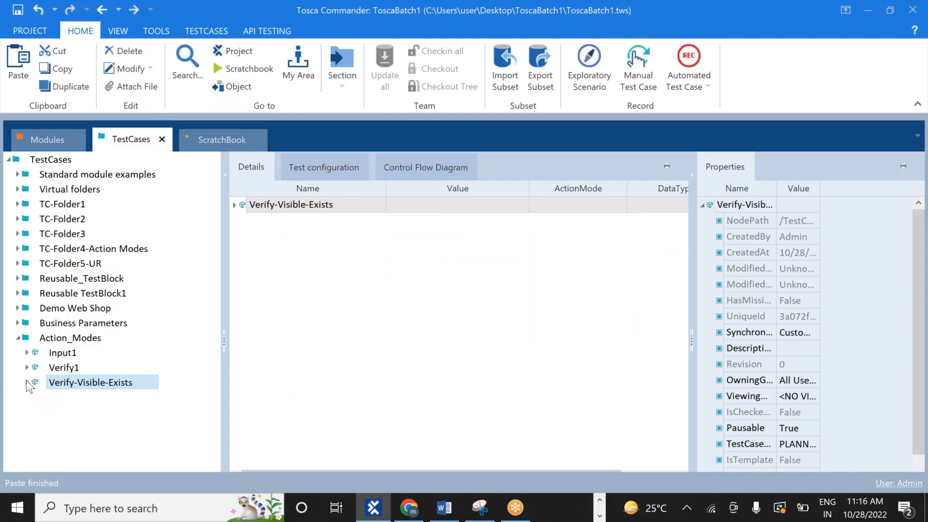
Delete the {Cp[...]} content from the pasted Login step's Email value
left_click(26, 382)
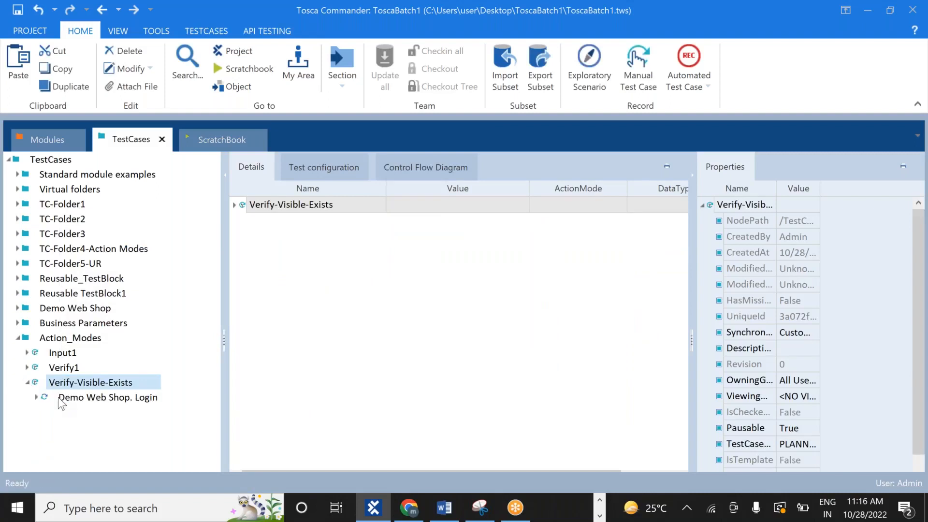
left_click(97, 400)
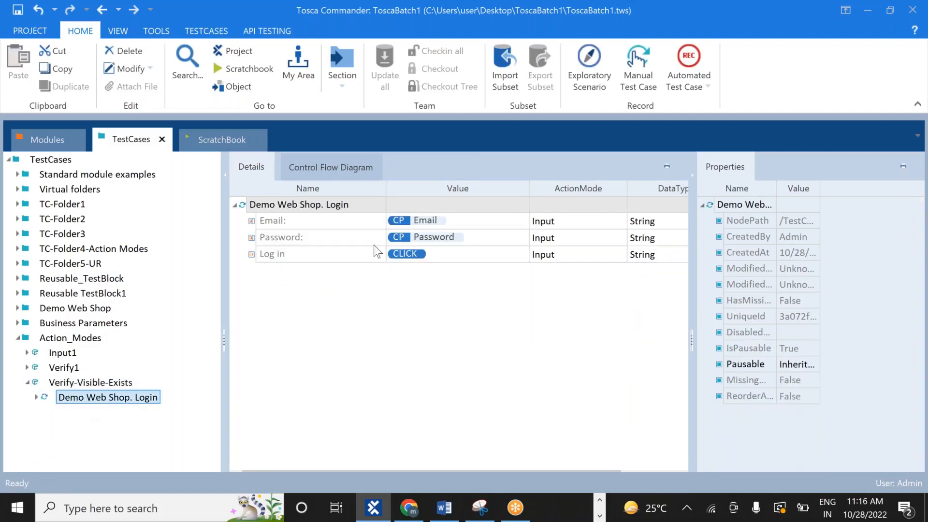
left_click(491, 222)
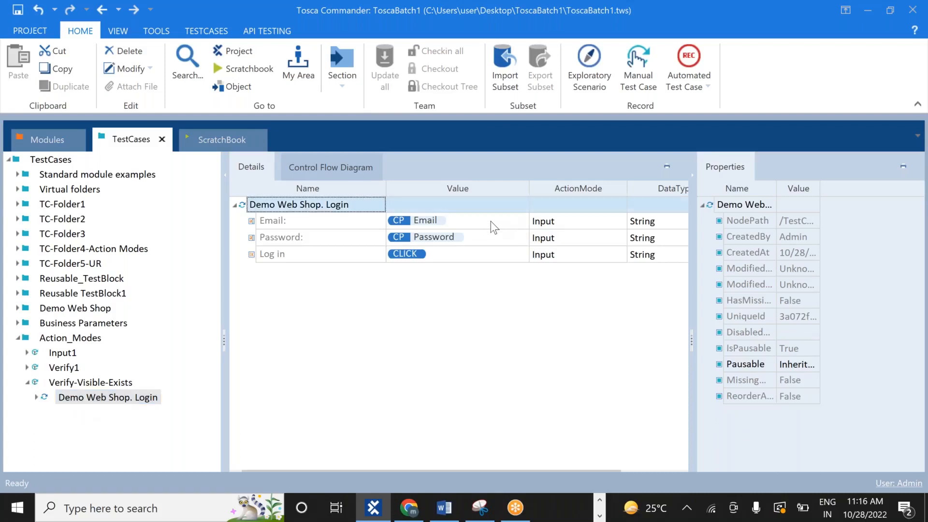
left_click(491, 222)
left_click(478, 220)
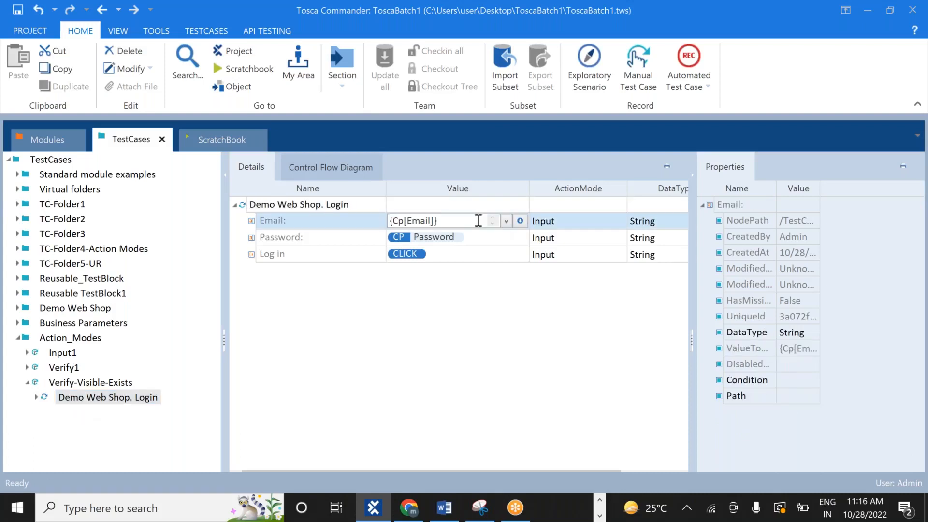
key("ctrl+a")
key("BackSpace")
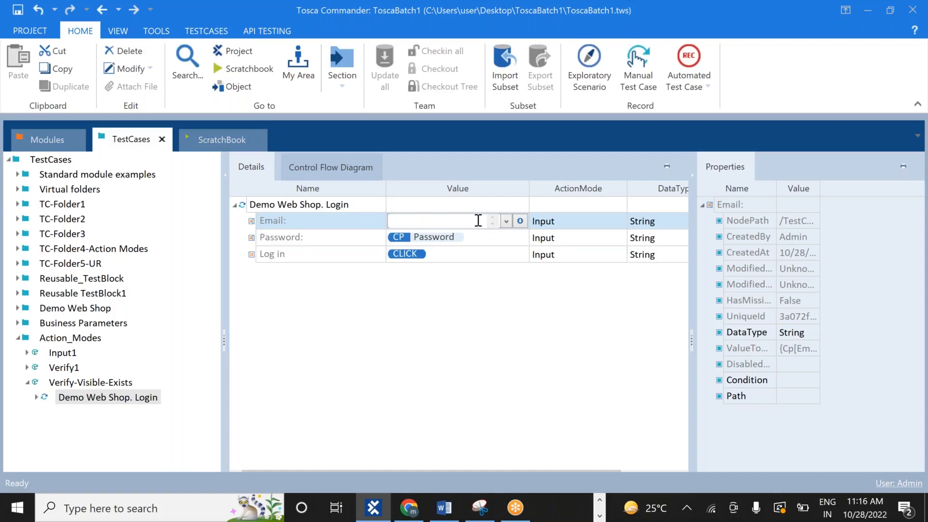
type("{Cp")
key("ctrl+a")
key("BackSpace")
Clear the Password value too, leaving it empty
left_click(467, 236)
key("BackSpace")
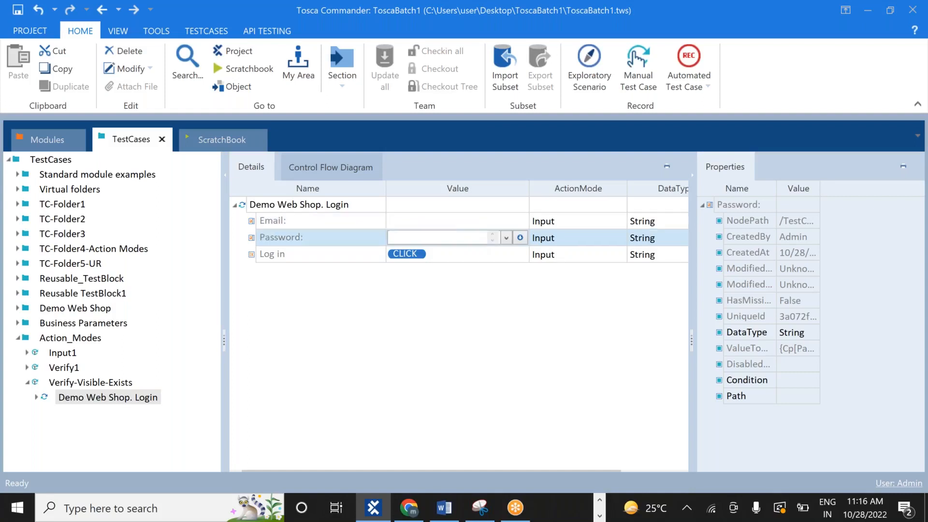
left_click(427, 294)
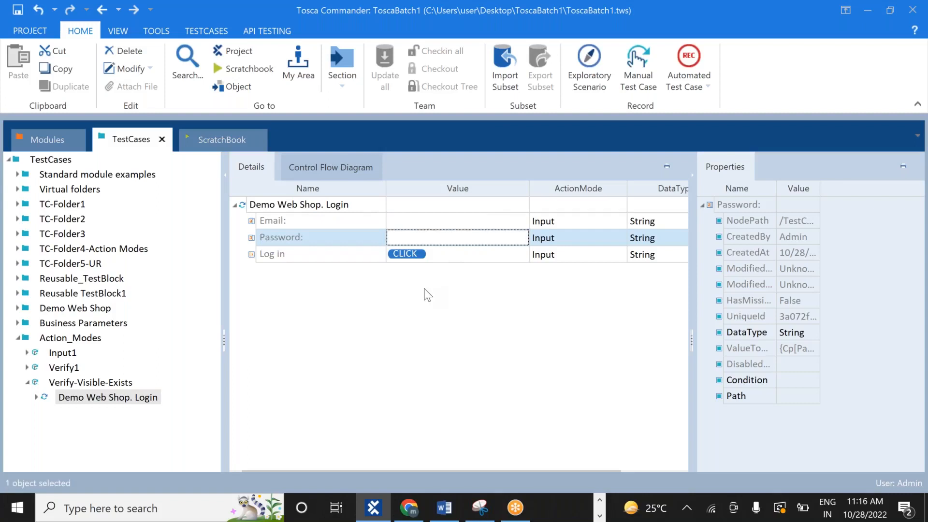
left_click(412, 220)
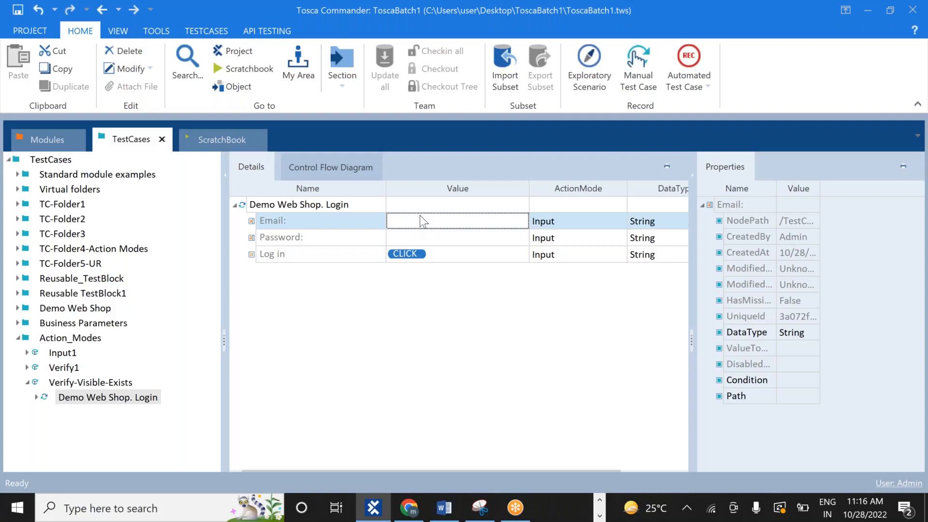
left_click(420, 220)
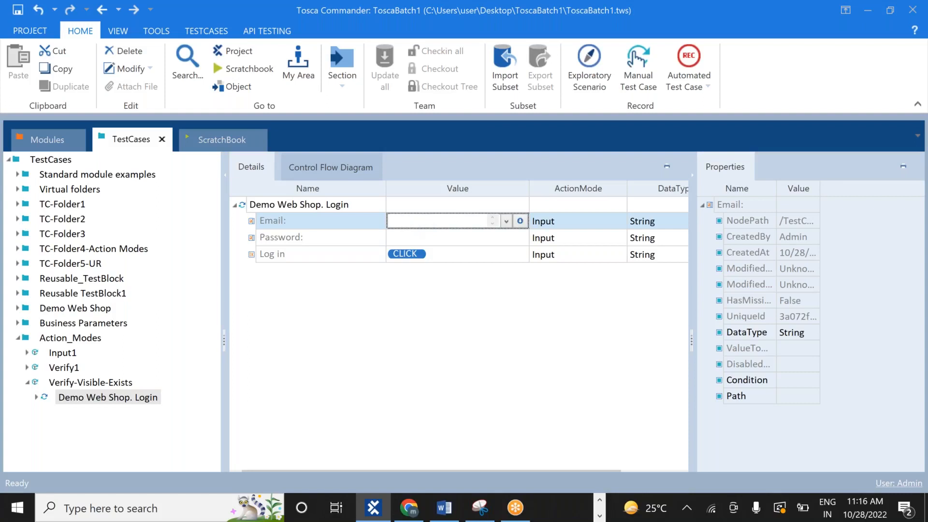
Set the Email value to the property condition Visible = True
left_click(520, 221)
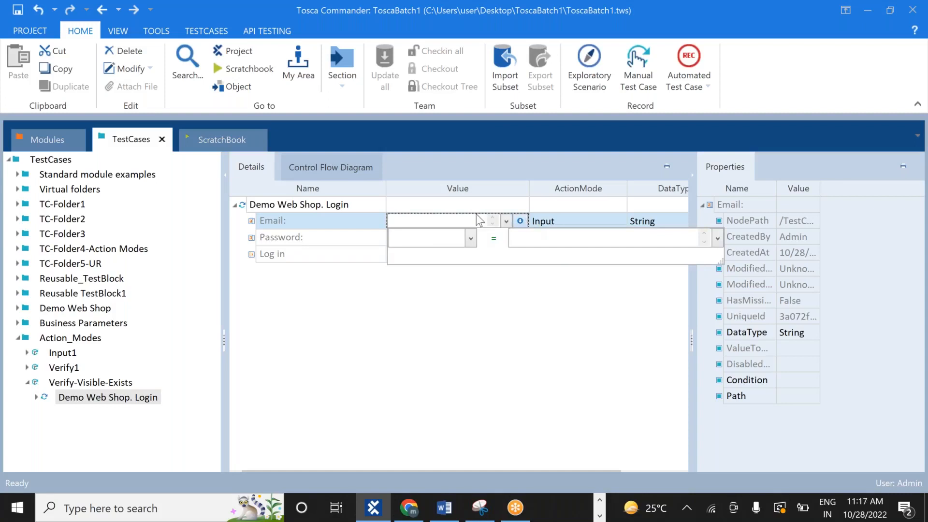
left_click(376, 341)
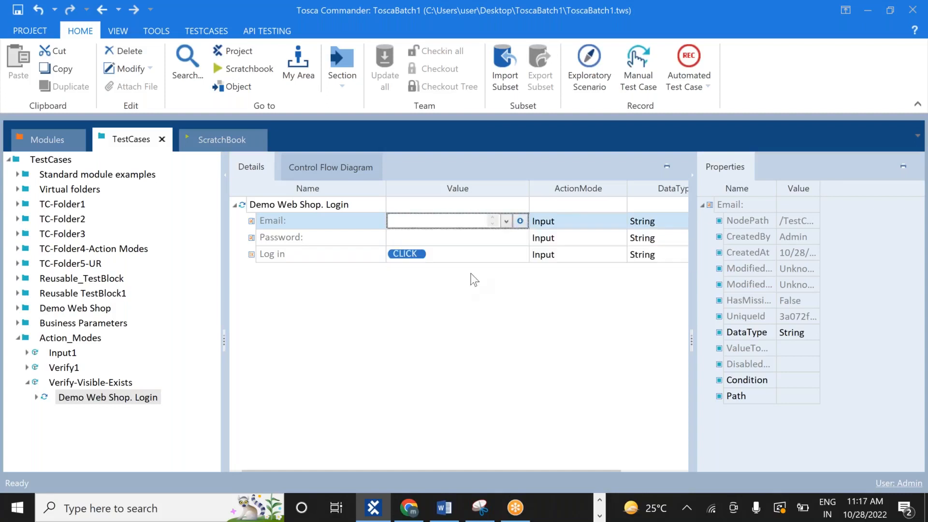
left_click(488, 258)
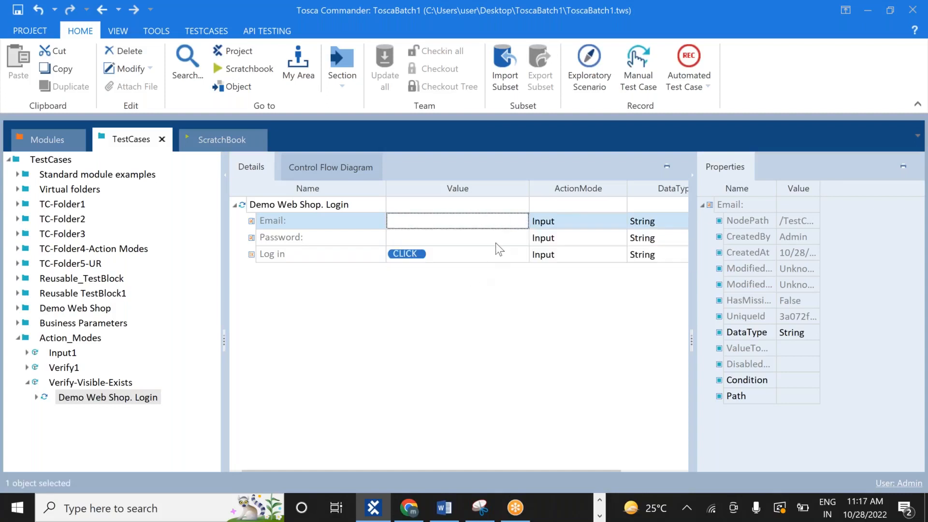
left_click(511, 220)
left_click(520, 221)
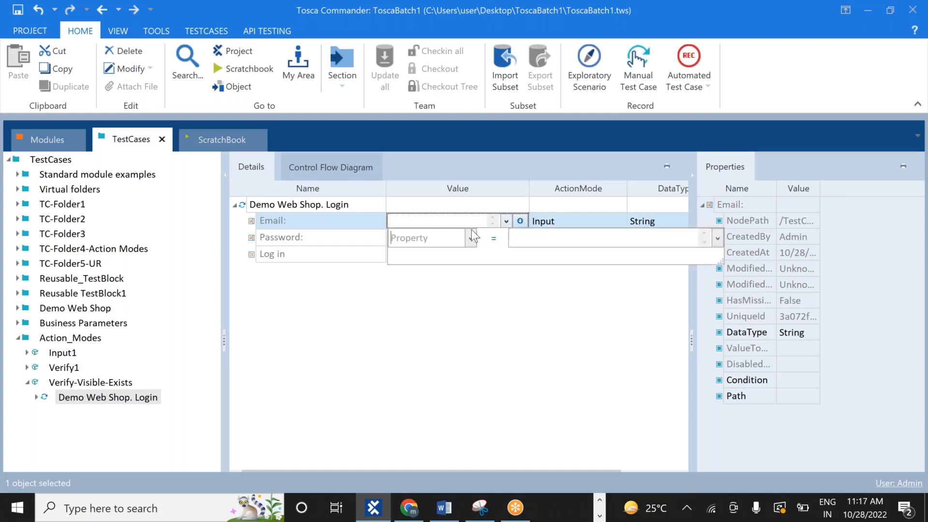
type("Visible")
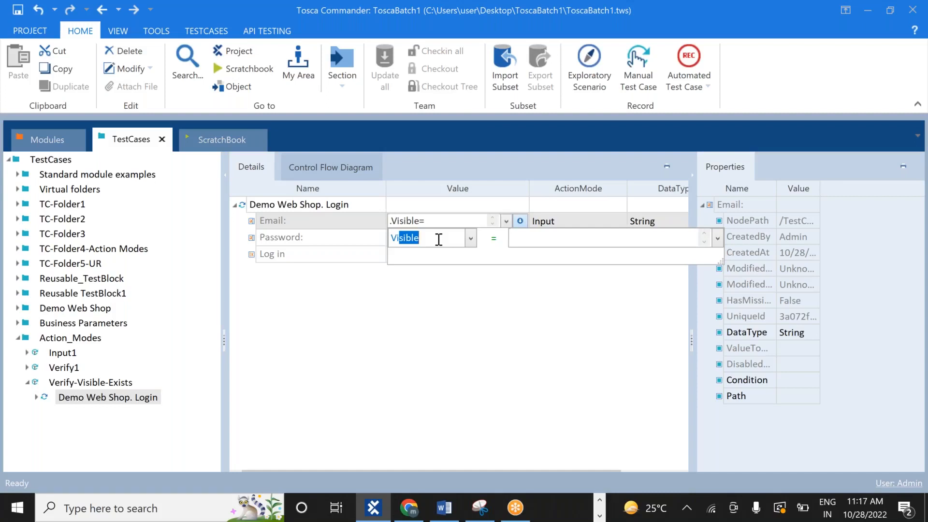
left_click(536, 237)
type("True")
key("Return")
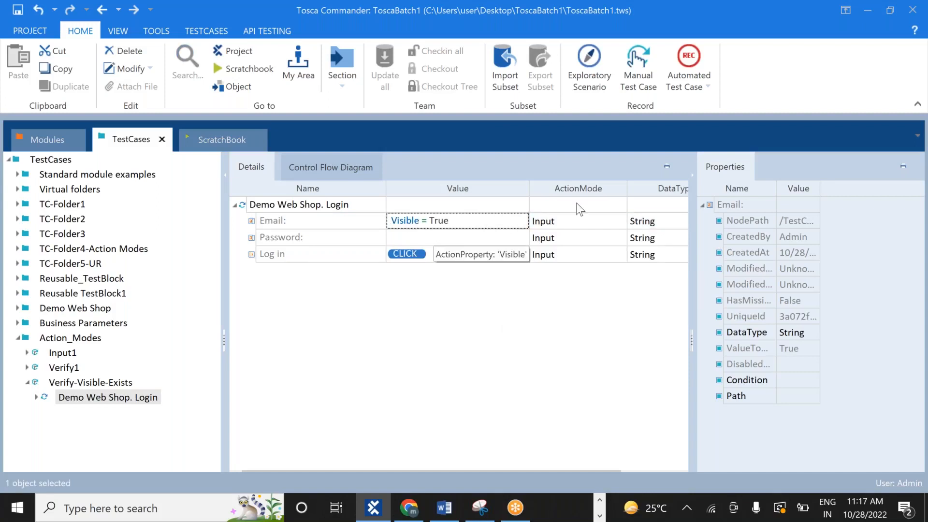
left_click(593, 219)
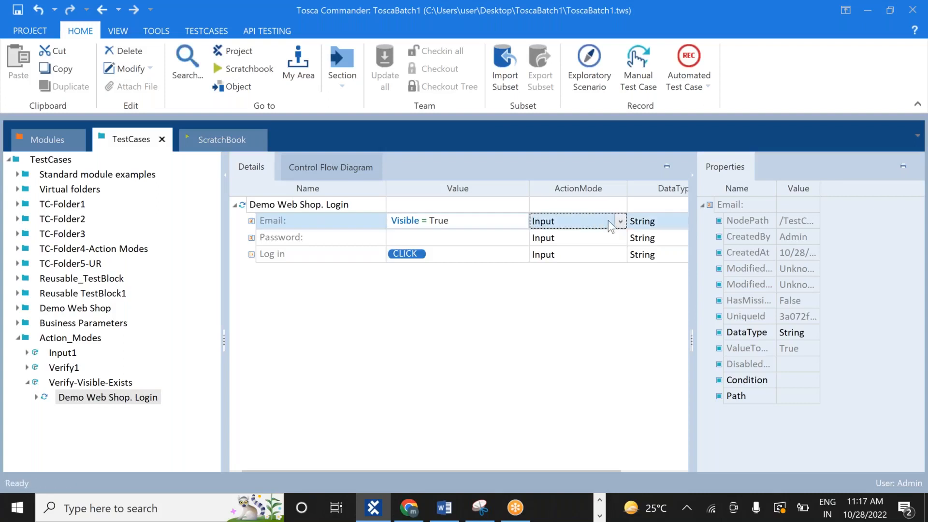
Change the Email action mode to Verify and bring up the Demo Web Shop login page in Chrome
left_click(624, 221)
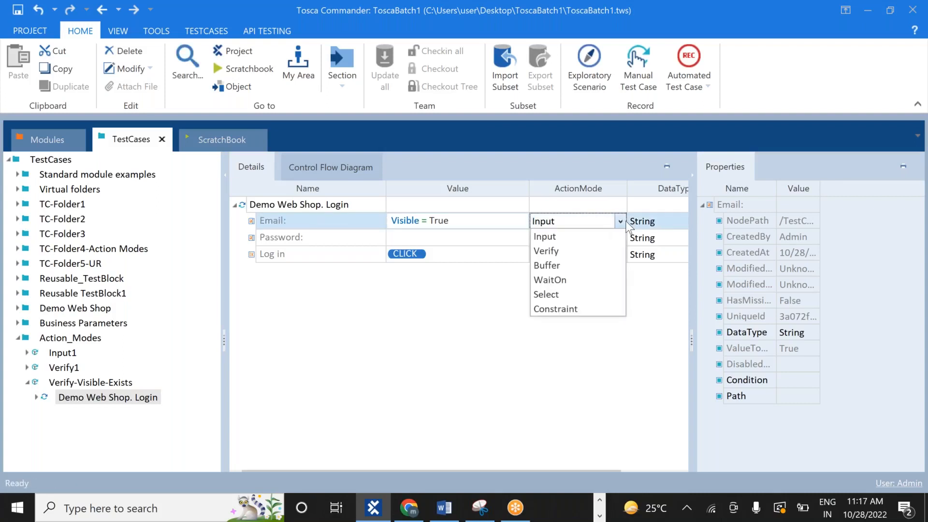
left_click(564, 251)
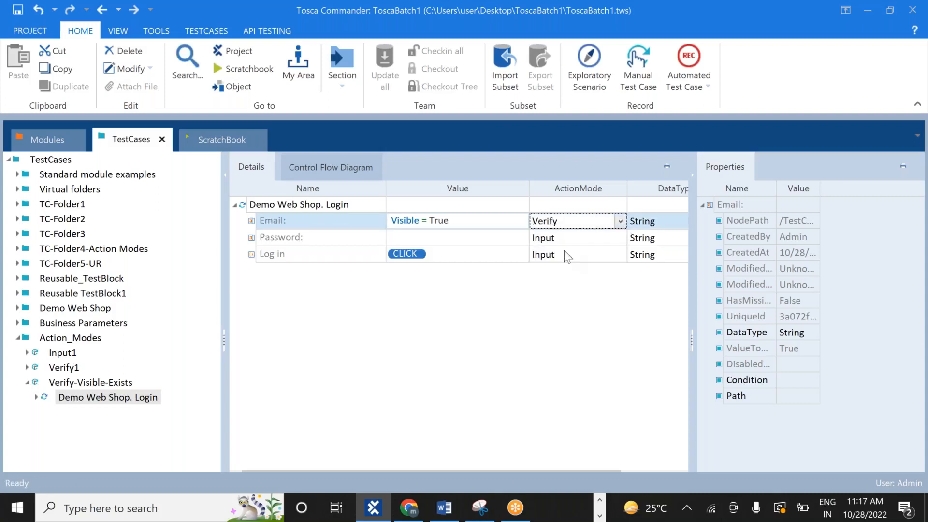
left_click(482, 311)
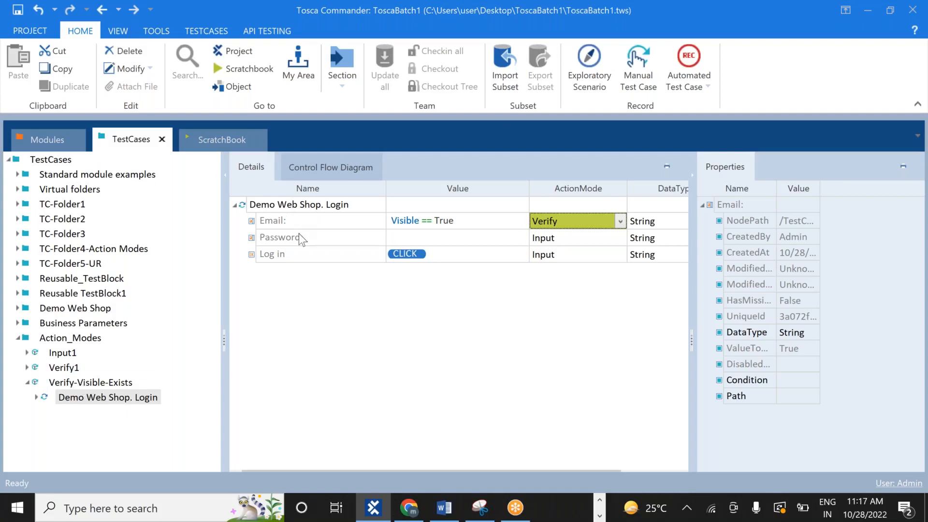
key("alt+Tab")
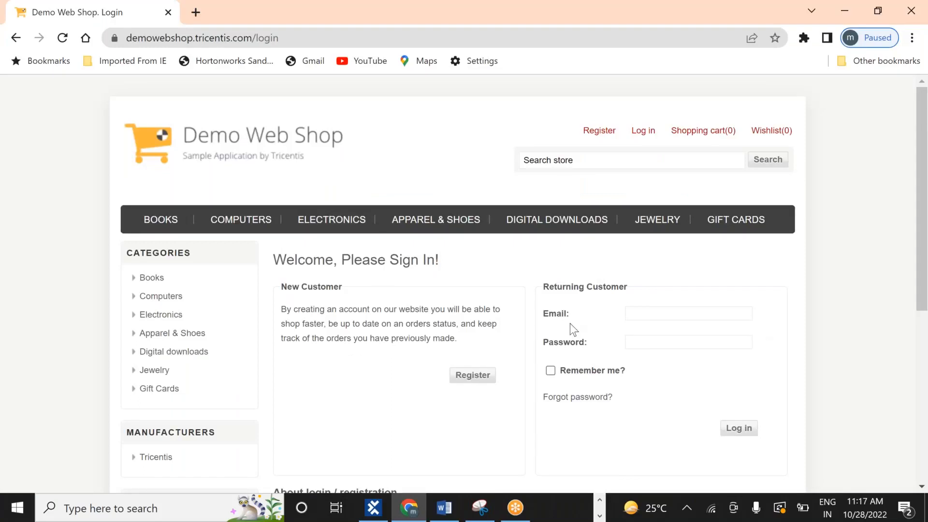
Run Verify-Visible-Exists in ScratchBook and return to Tosca to view the run entry
key("alt+Tab")
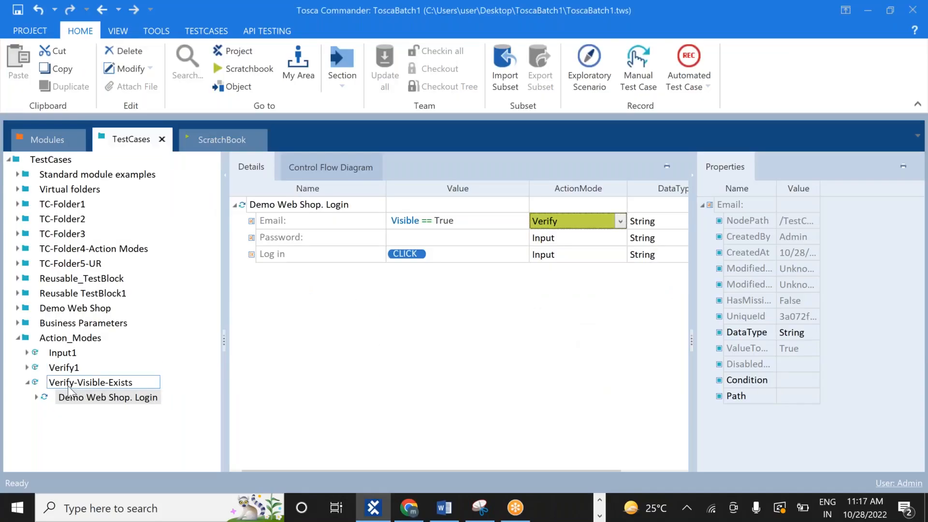
left_click(70, 394)
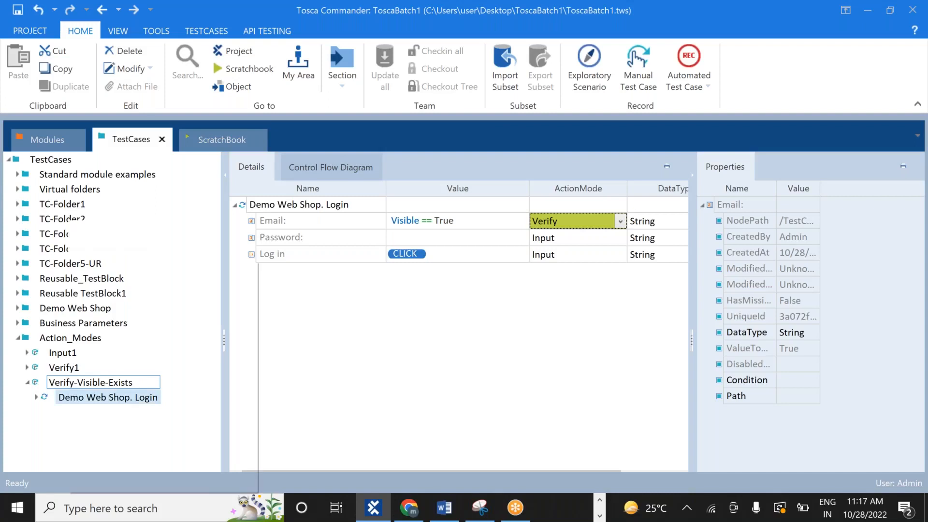
right_click(77, 382)
left_click(145, 343)
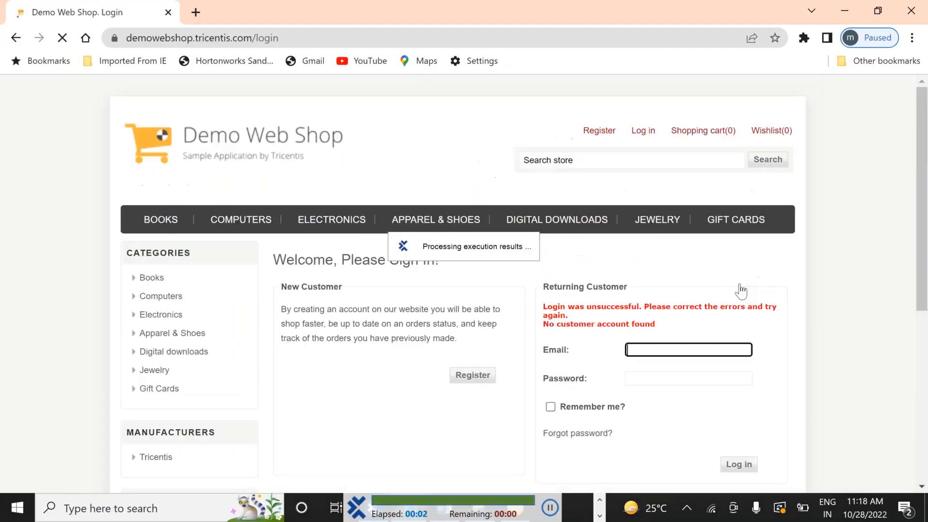
key("alt+Tab")
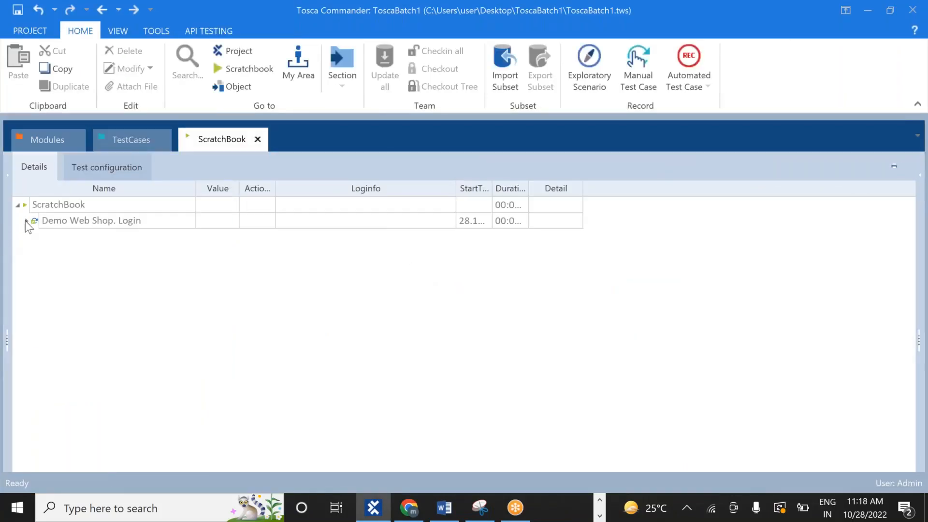
Open the Email result's log showing successful verification with expected and actual value True
left_click(26, 220)
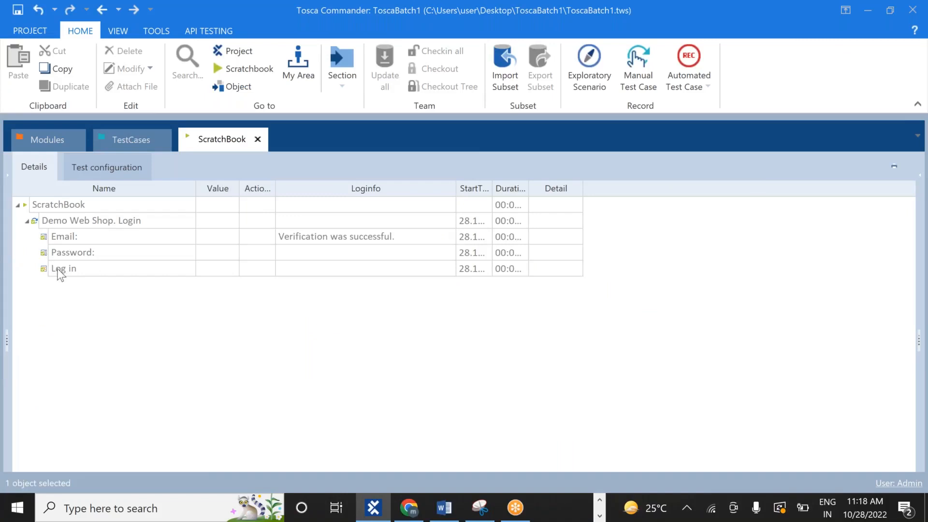
left_click(394, 239)
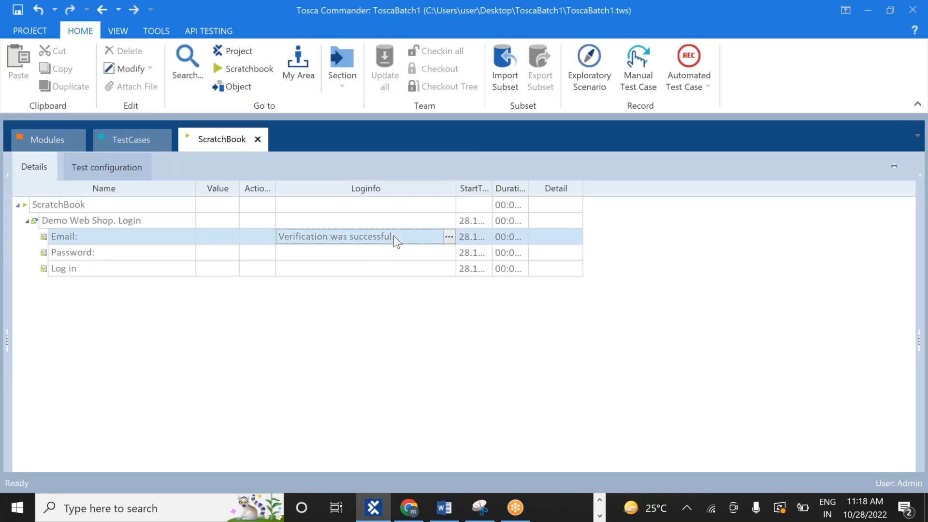
left_click(448, 236)
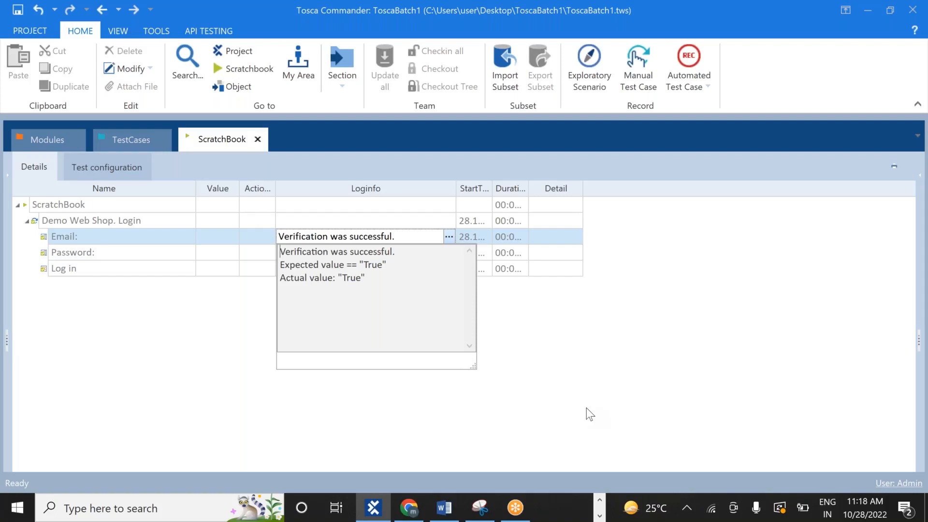
key("alt+Tab")
key("Tab")
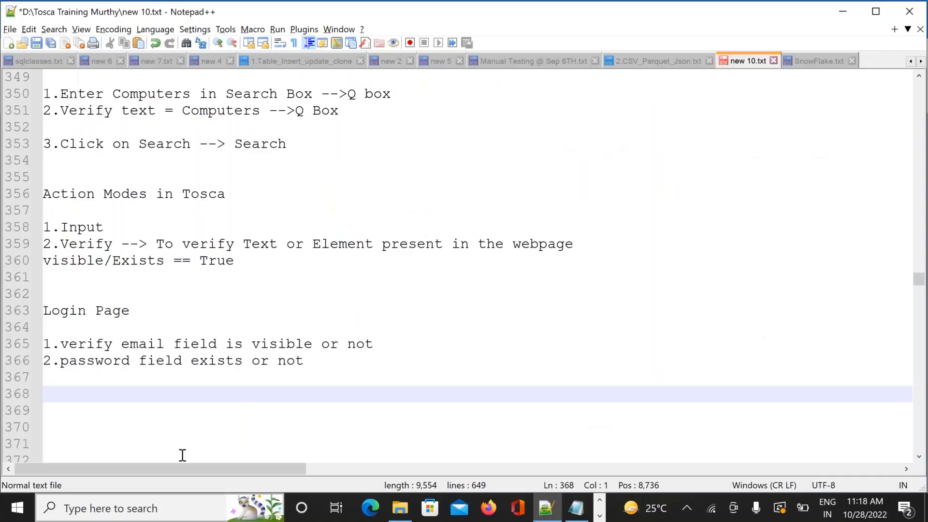
Add the note 'enter email id' below the email-visibility line in Notepad++
left_click(388, 350)
key("Return")
key("Return")
key("Return")
key("Return")
key("Up")
key("Up")
key("Up")
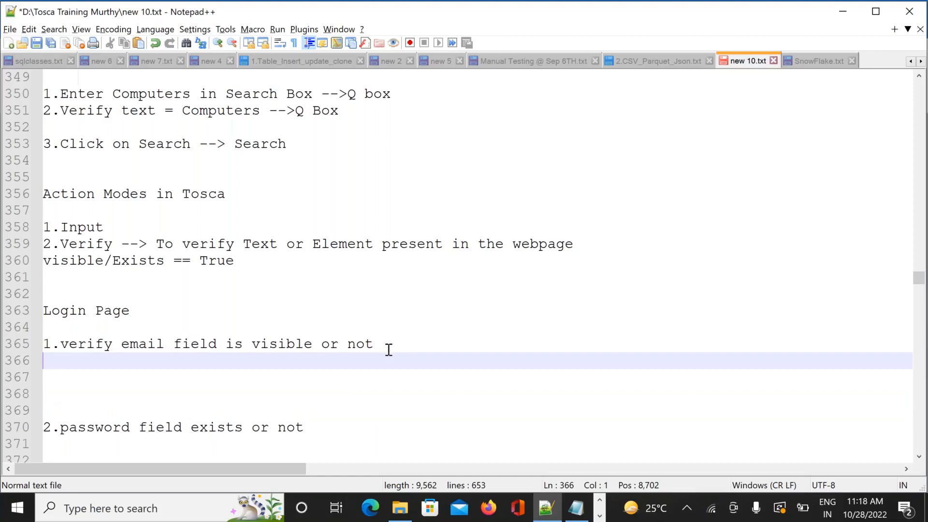
type("enteremail")
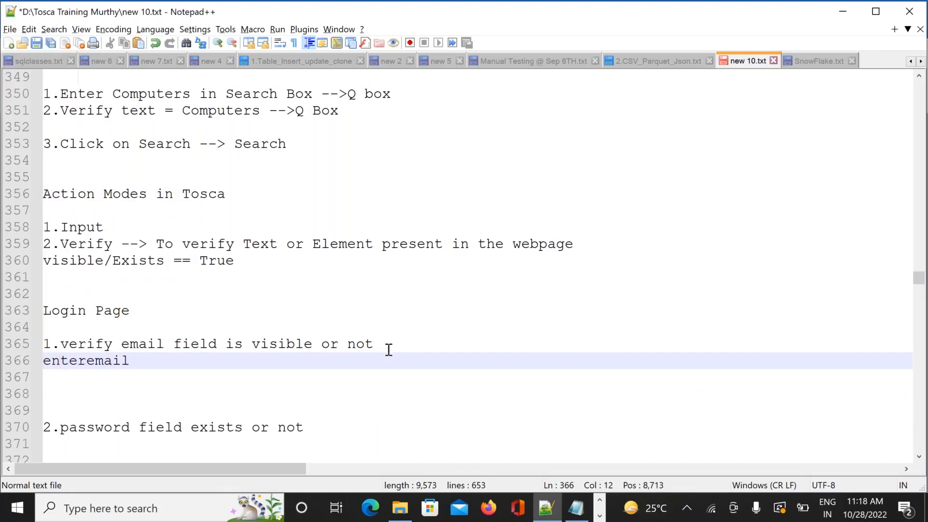
key("BackSpace")
key("BackSpace")
key("BackSpace")
key("BackSpace")
key("BackSpace")
key("BackSpace")
type("e")
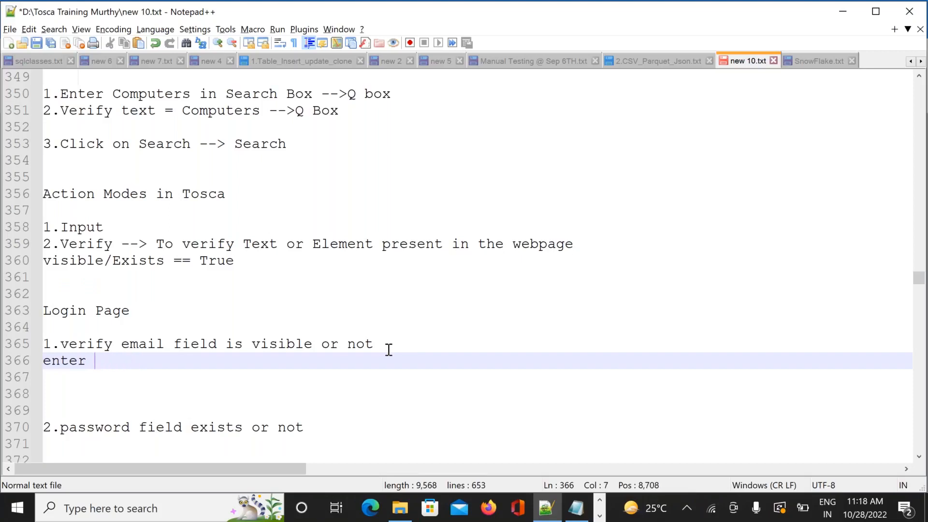
type("mail id")
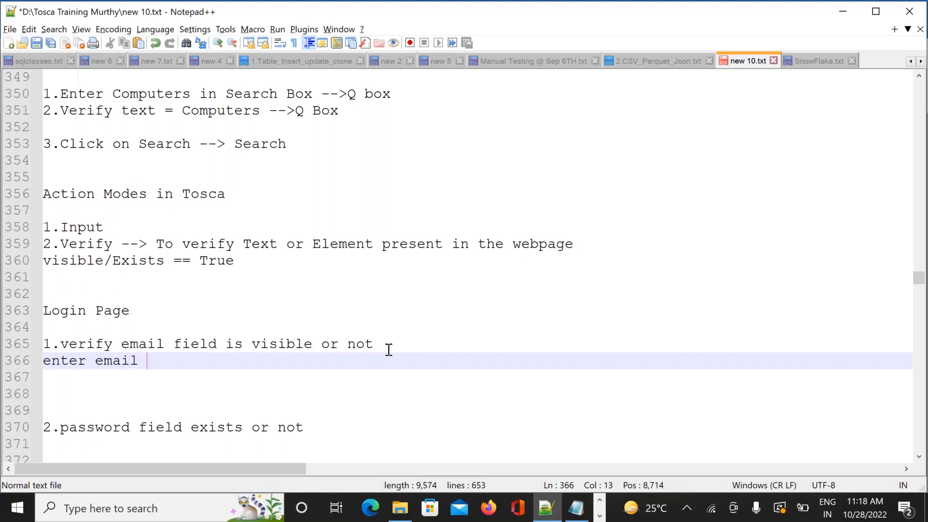
left_click(517, 441)
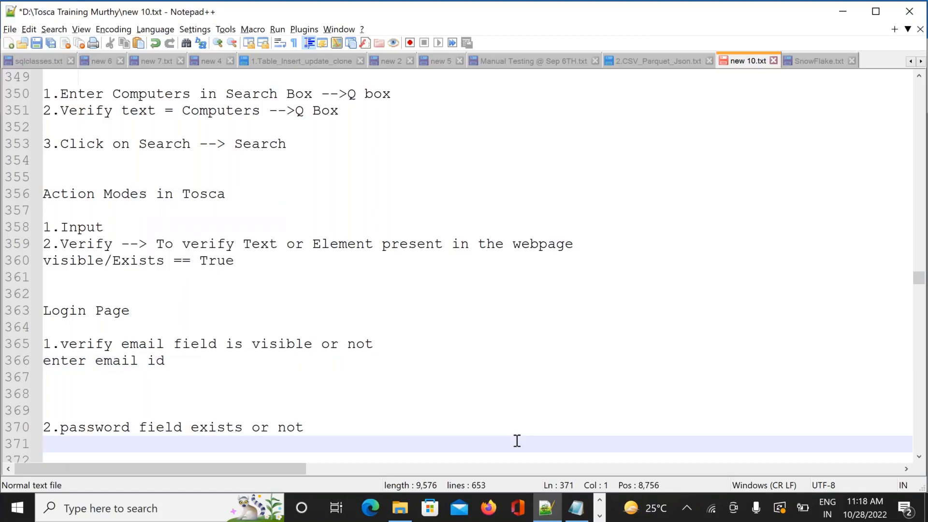
key("alt+Tab")
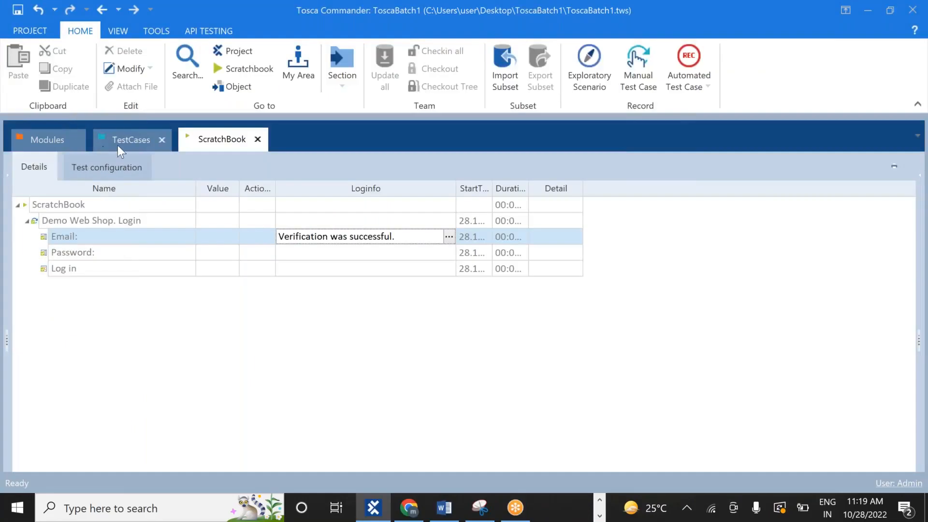
Delete the {Click} value from the Log in step in the TestCases view
left_click(117, 144)
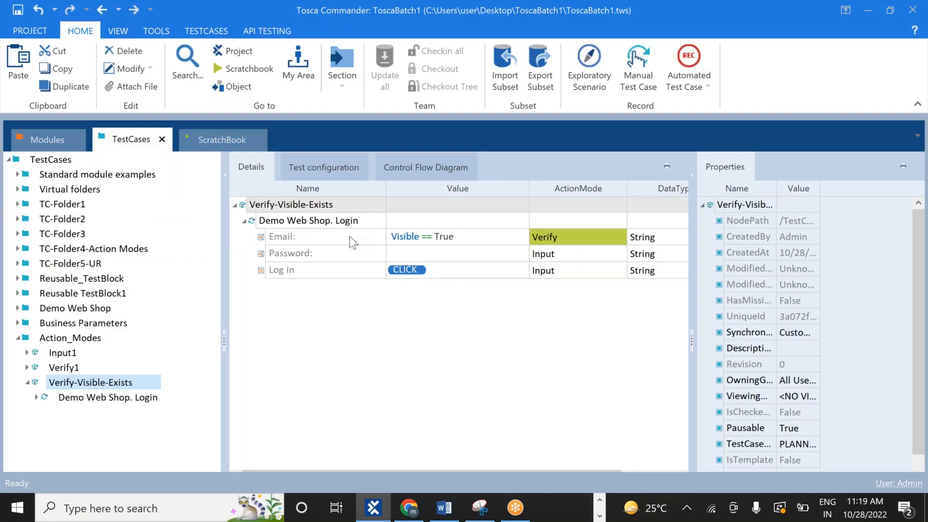
left_click(281, 236)
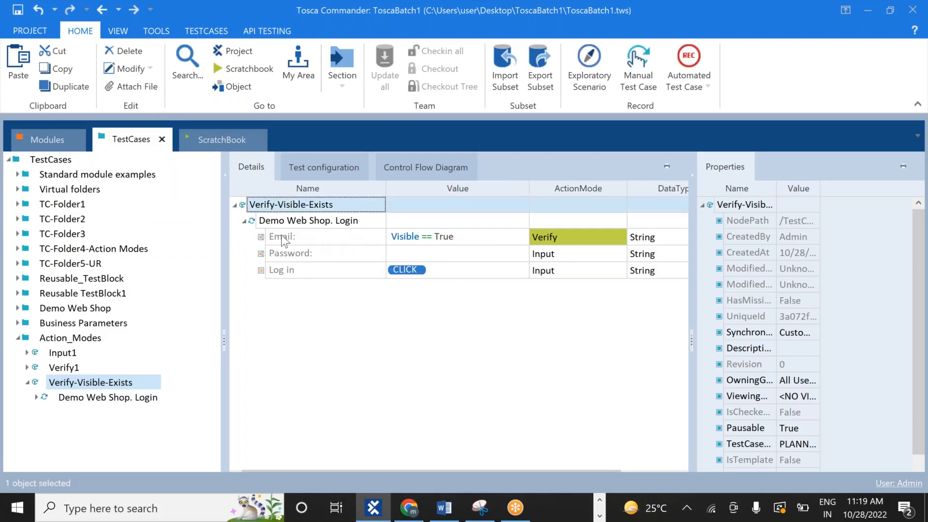
left_click(282, 237)
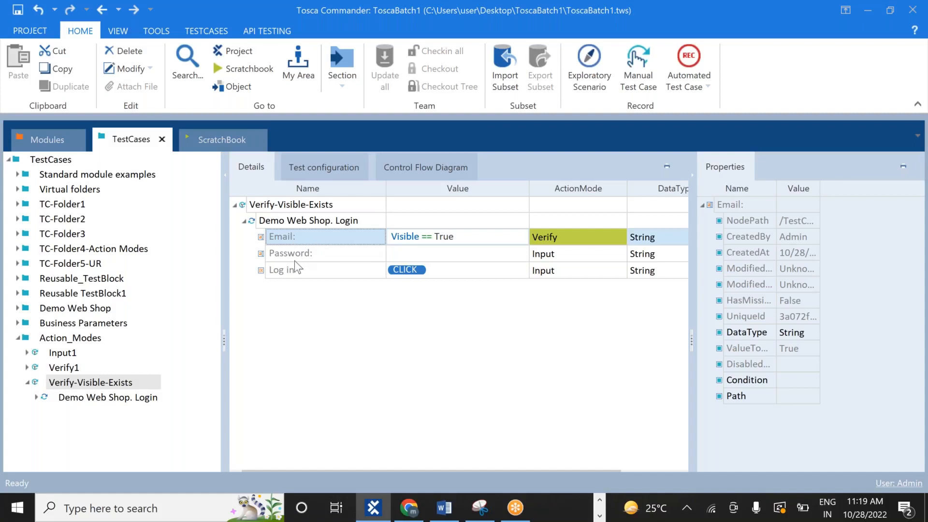
left_click(441, 268)
key("shift+Left")
key("shift+Left")
key("shift+Left")
key("shift+Left")
key("shift+Left")
key("shift+Left")
key("shift+Left")
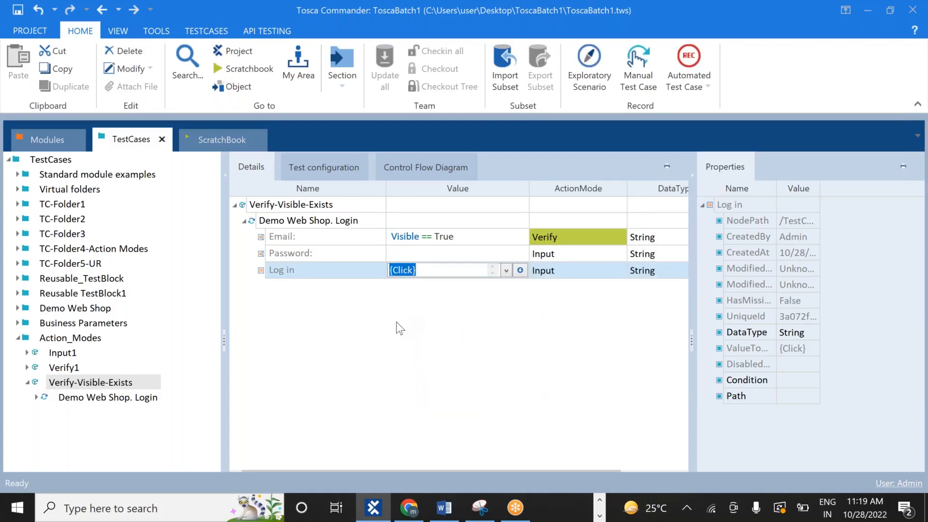
key("Return")
left_click(449, 271)
key("BackSpace")
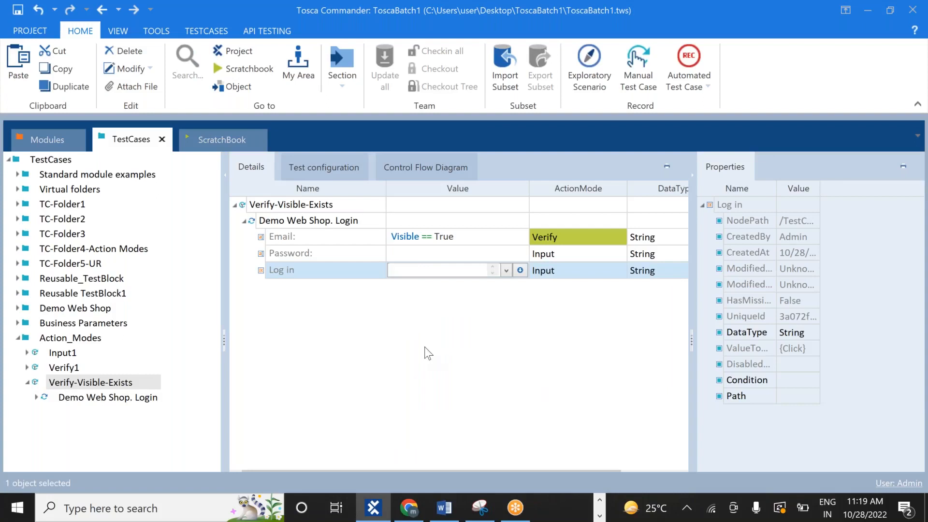
key("Return")
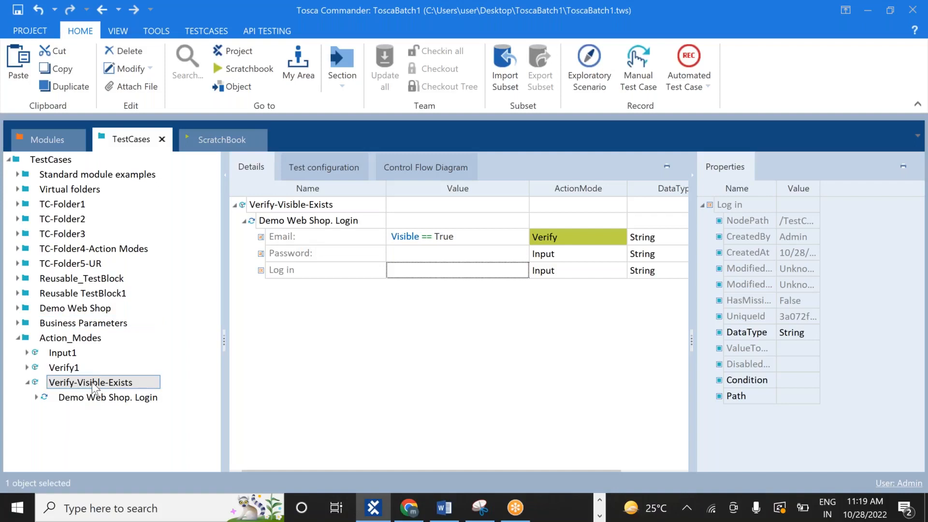
Jump to the Email module attribute and change its Cardinality from 0-1 to 0-2
right_click(280, 236)
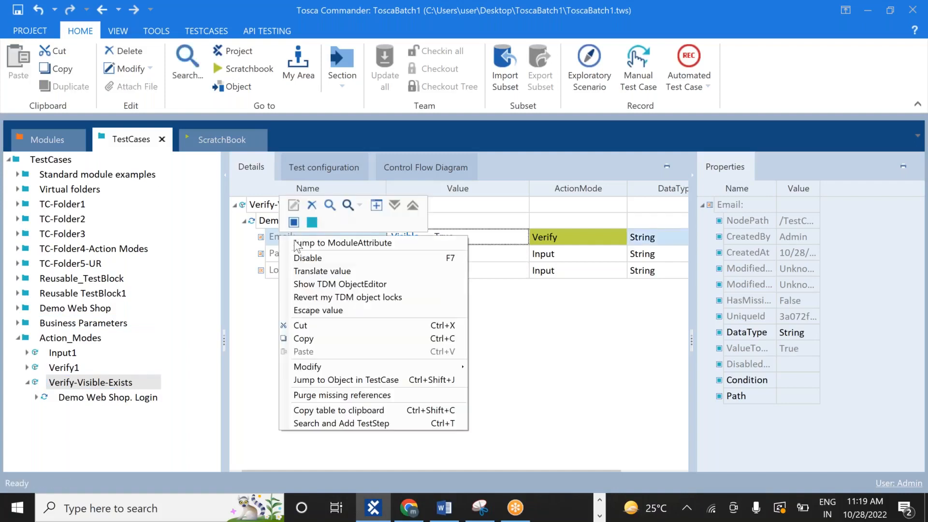
left_click(300, 242)
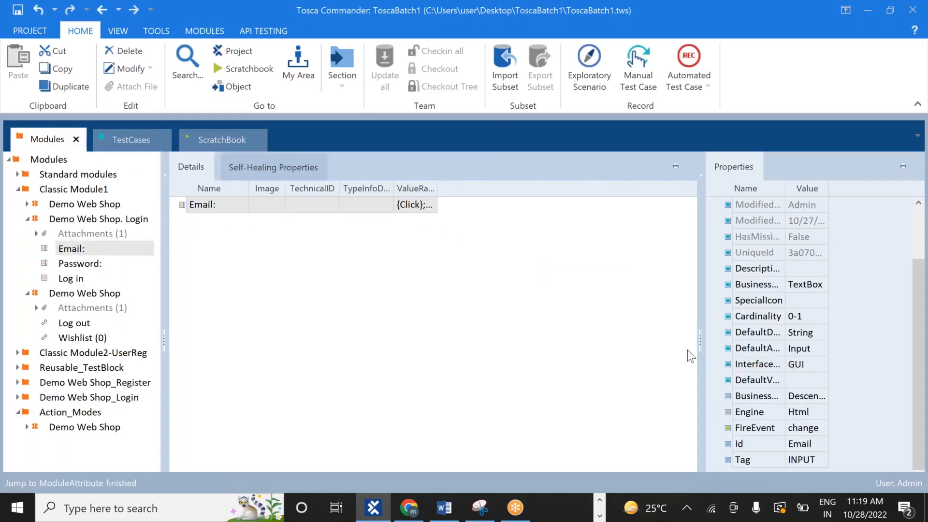
left_click_drag(701, 337, 657, 346)
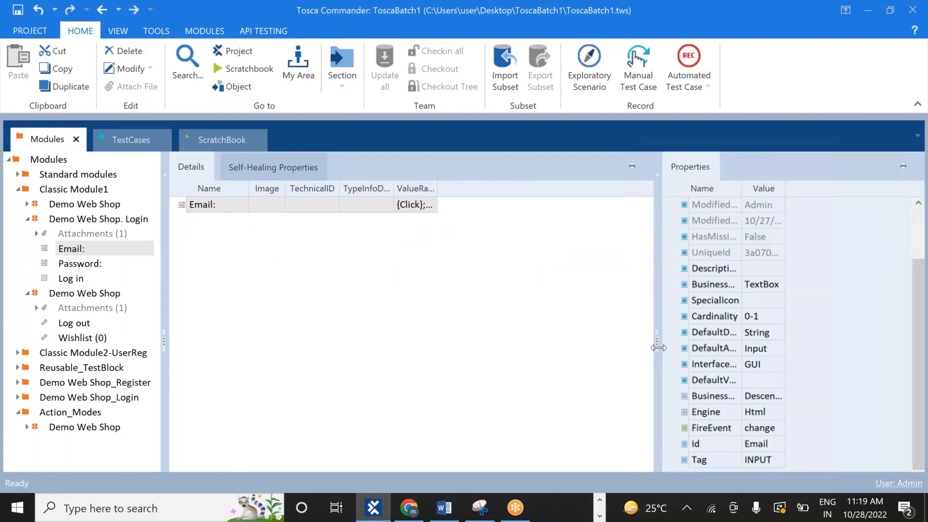
left_click_drag(921, 323, 918, 297)
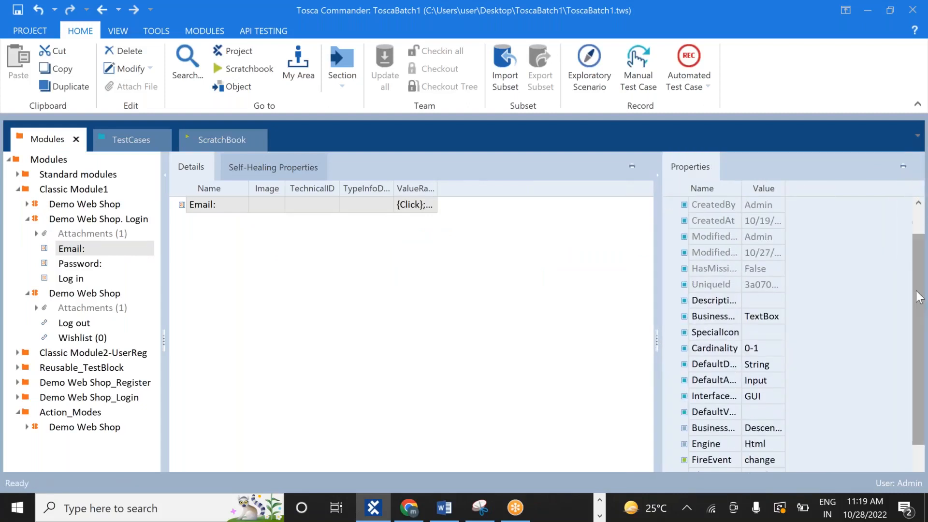
left_click(763, 348)
key("BackSpace")
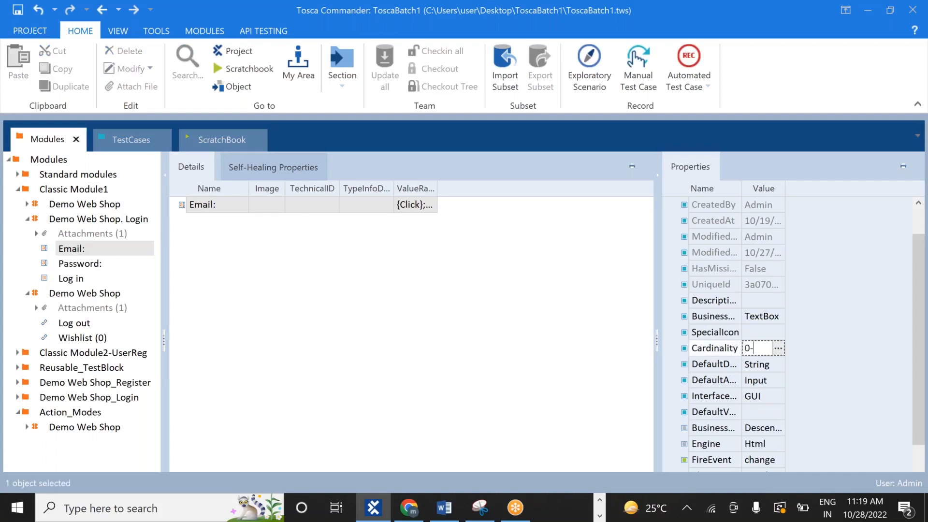
type("2")
left_click(589, 361)
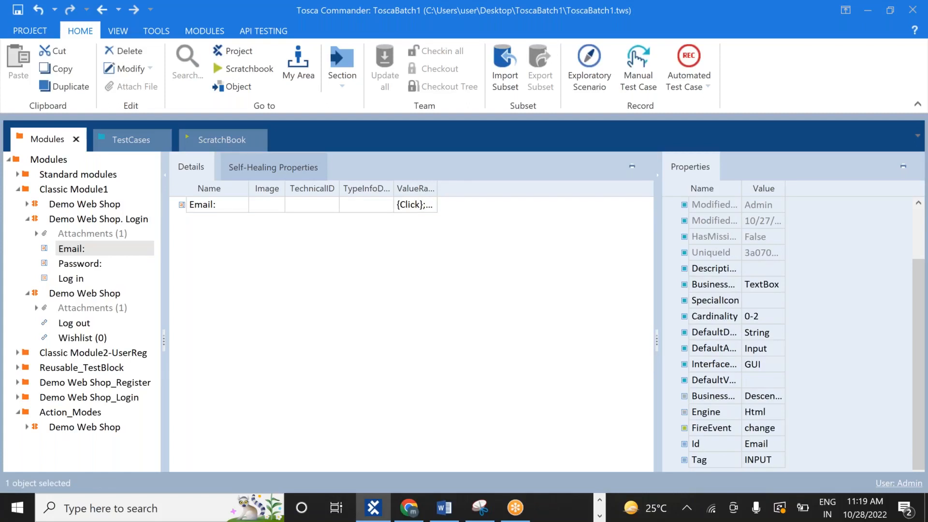
Enter the login e-mail address as the Input value of the second Email step
left_click(143, 139)
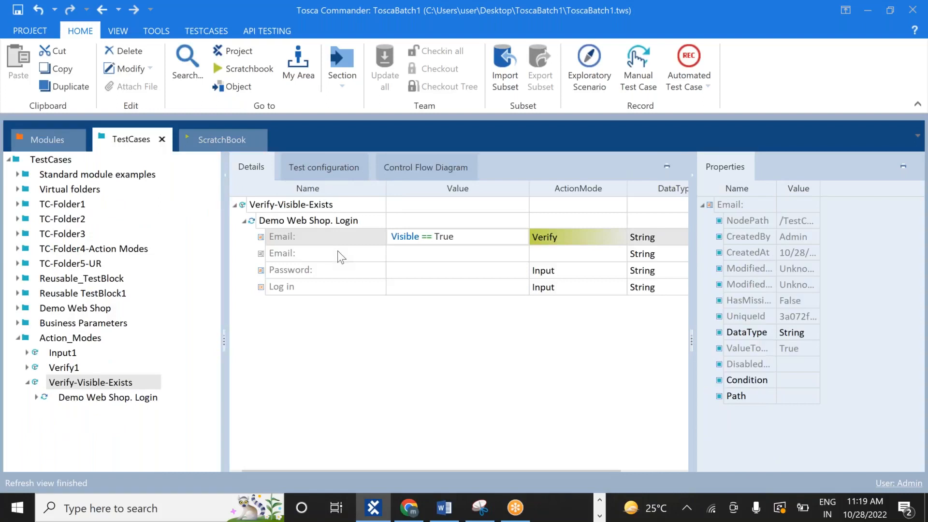
left_click(407, 250)
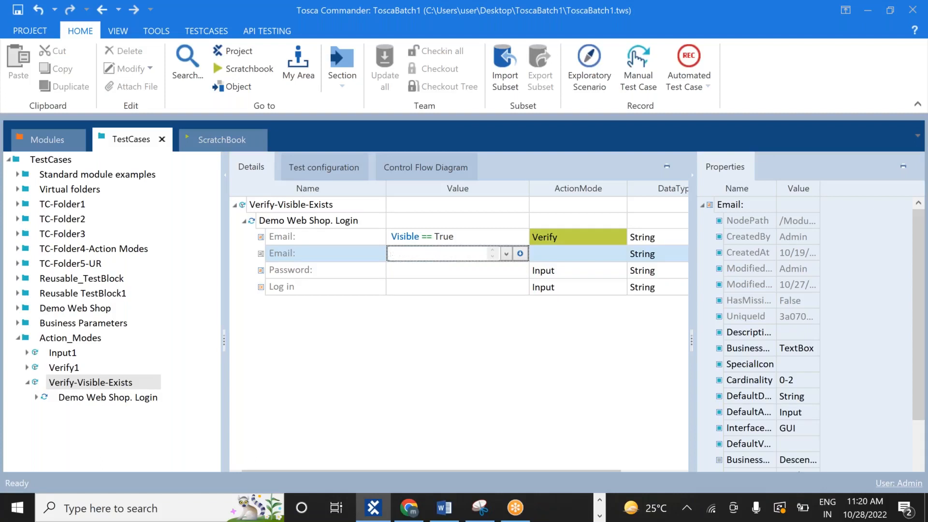
key("Return")
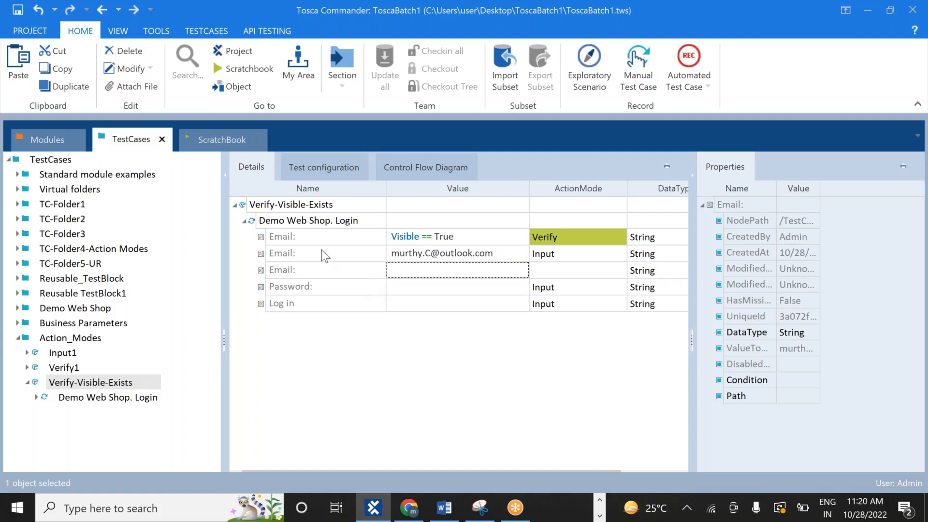
In the Modules view, change the Cardinality value to 1
left_click(49, 142)
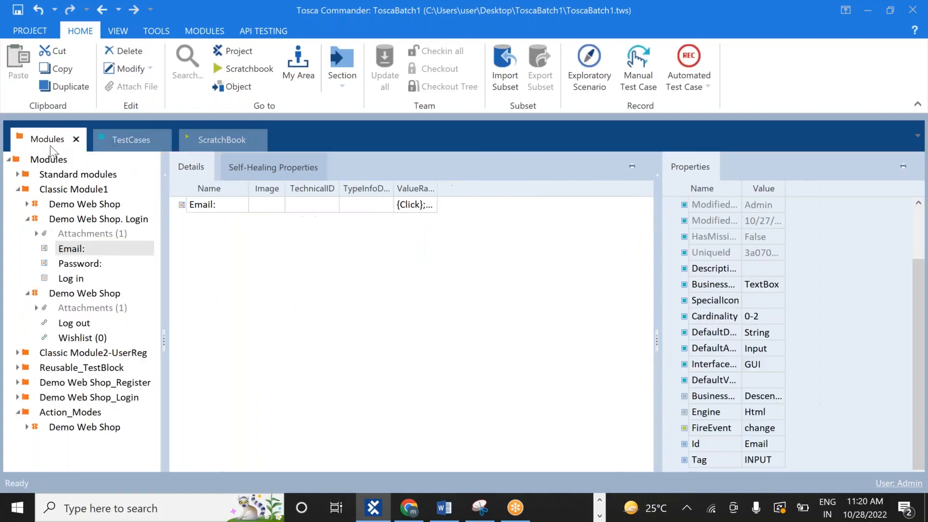
left_click(768, 316)
key("BackSpace")
type("1")
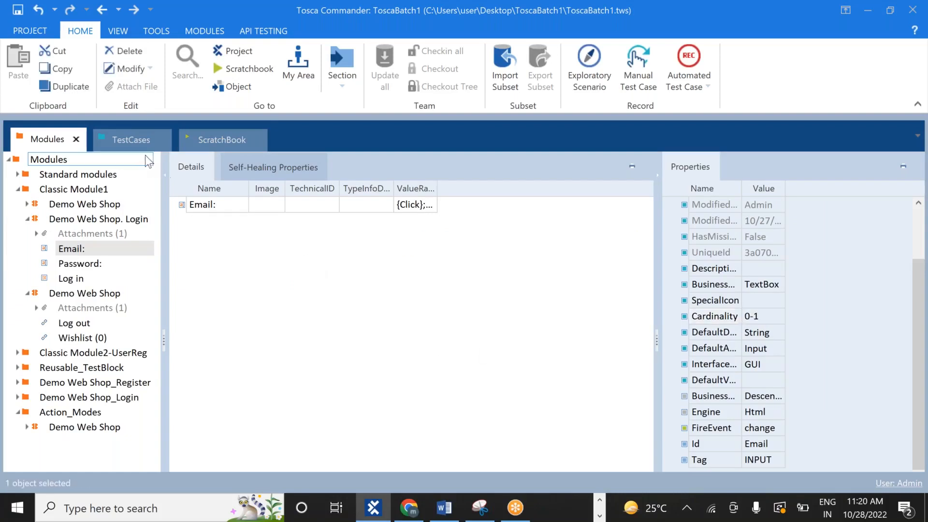
Select the Verify-Visible-Exists test case in the TestCases view to show its steps
left_click(134, 141)
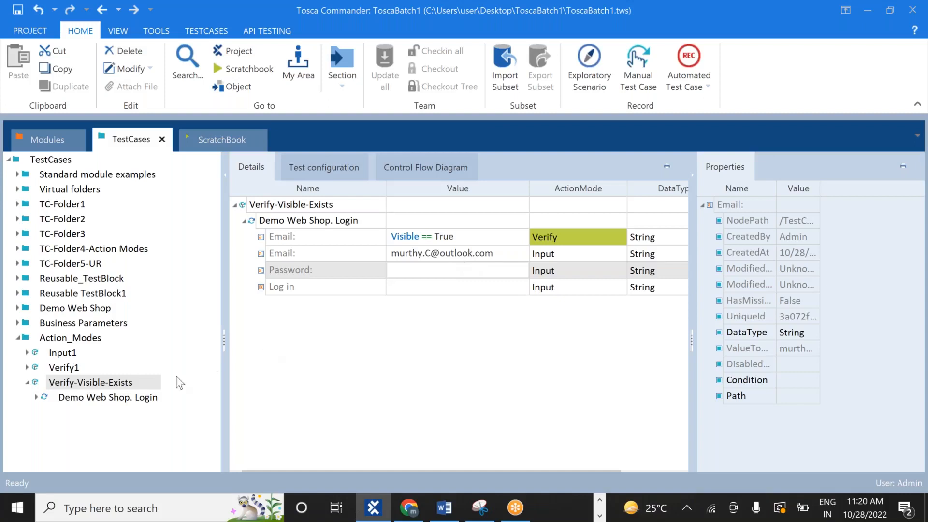
left_click(69, 385)
left_click(27, 381)
left_click(72, 386)
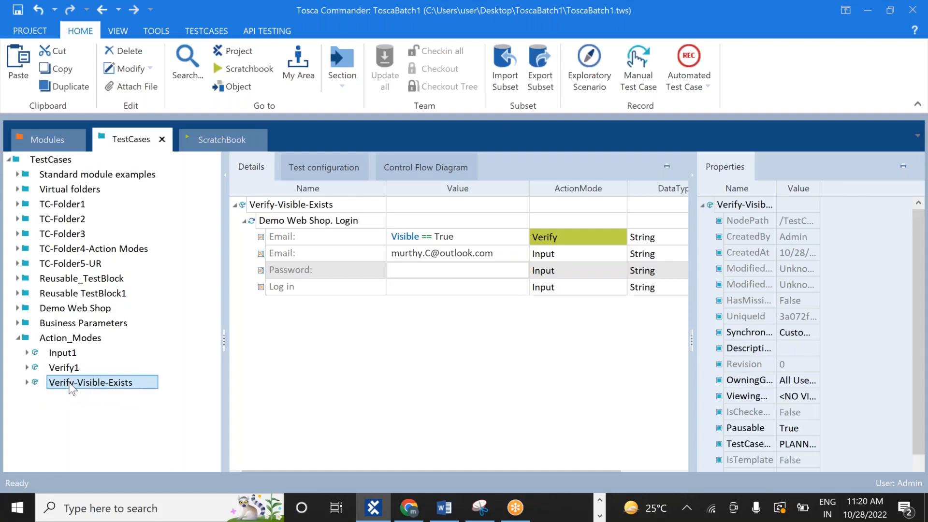
Go back in Chrome to a clean Demo Web Shop login page at the top, then return to Tosca
left_click(410, 508)
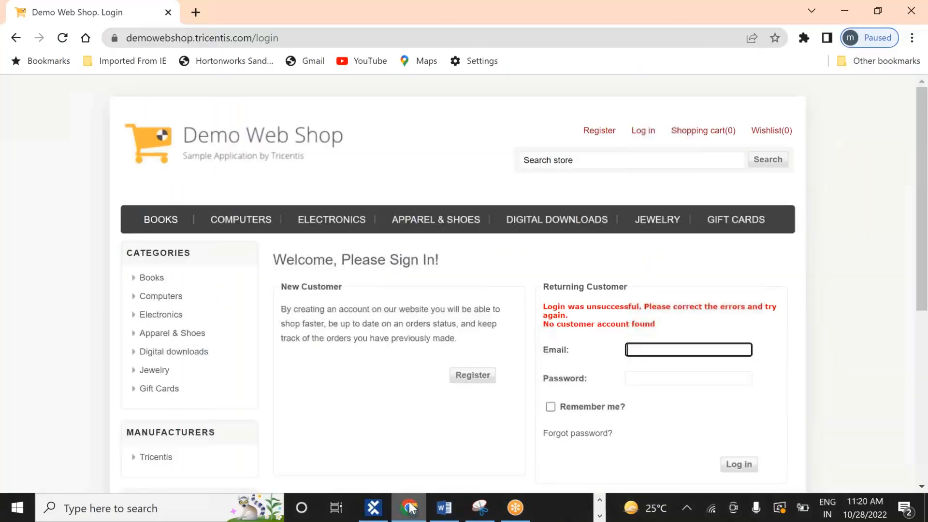
left_click(19, 42)
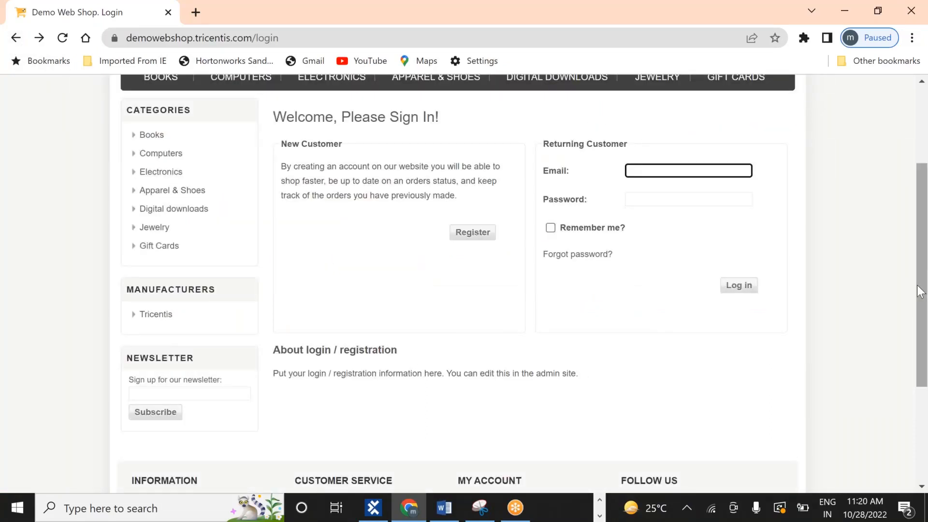
scroll(919, 276, "up", 3)
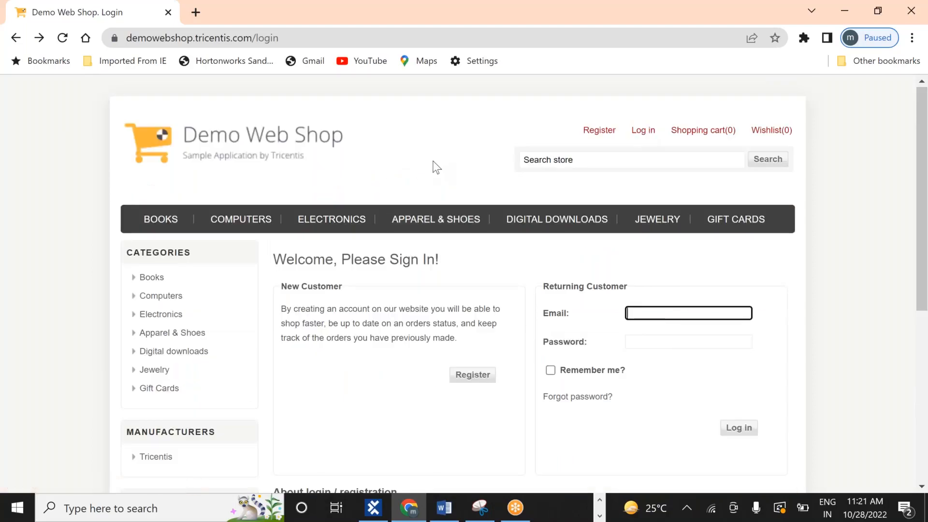
key("alt+Tab")
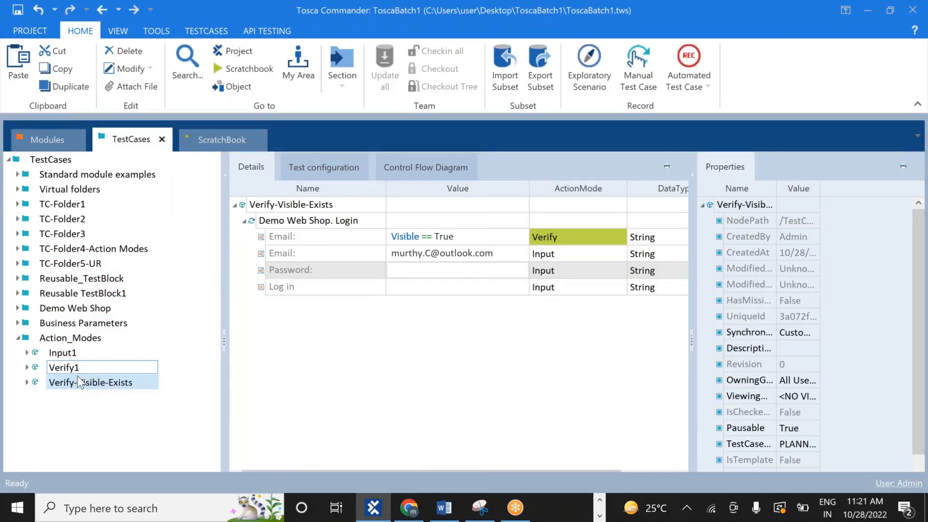
Run Verify-Visible-Exists in ScratchBook and return to Tosca once the browser run ends
right_click(77, 381)
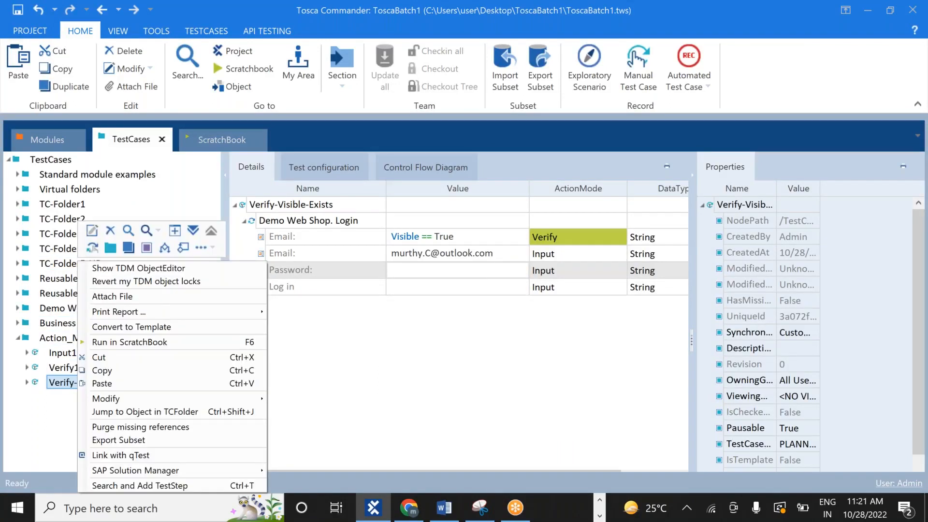
left_click(195, 343)
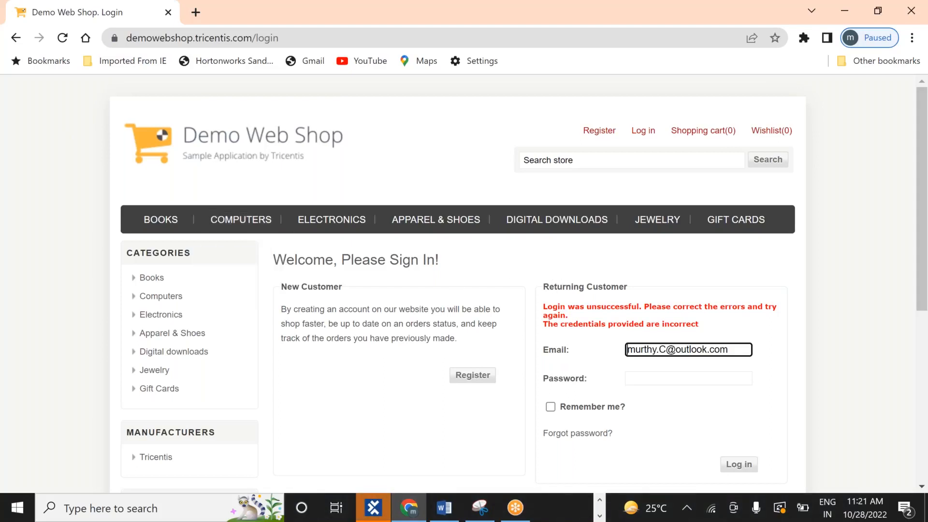
key("alt+Tab")
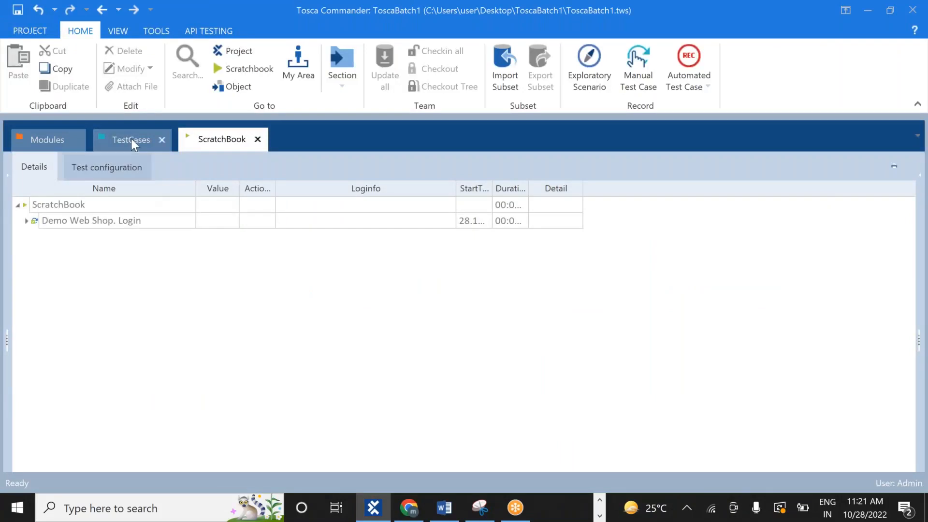
Read the Email result's full log in ScratchBook: expected True, actual True, passed
left_click(131, 139)
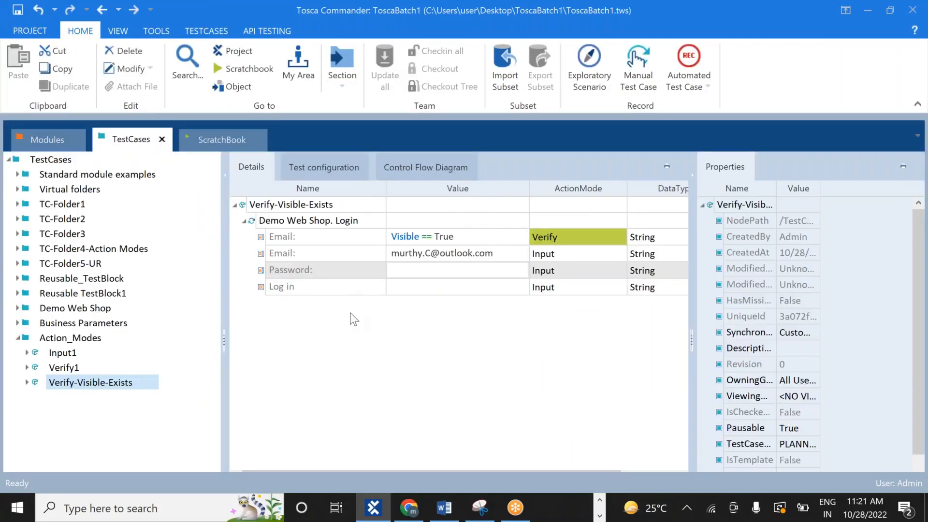
left_click(223, 145)
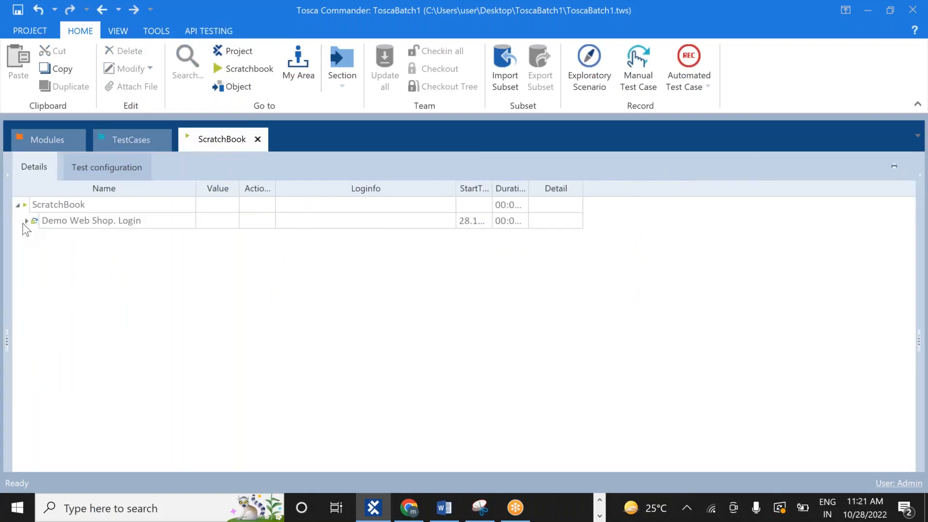
left_click(27, 221)
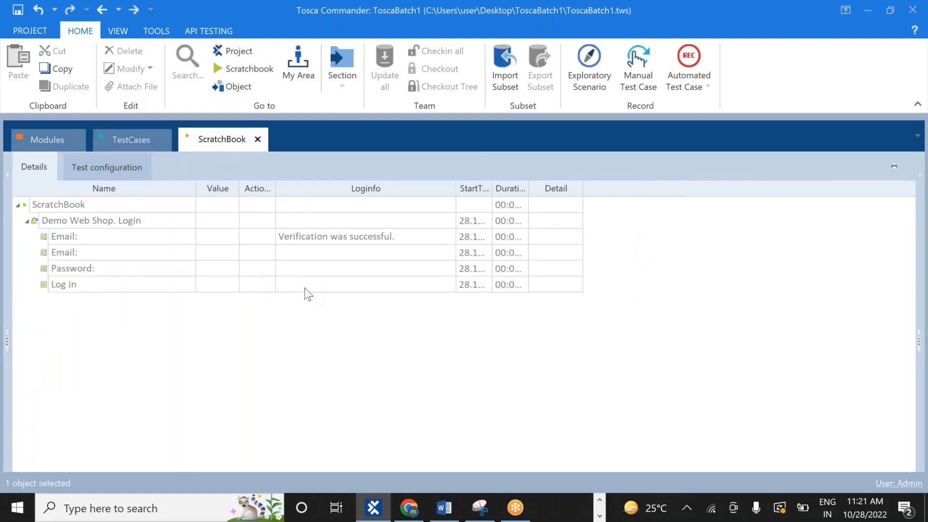
left_click(425, 229)
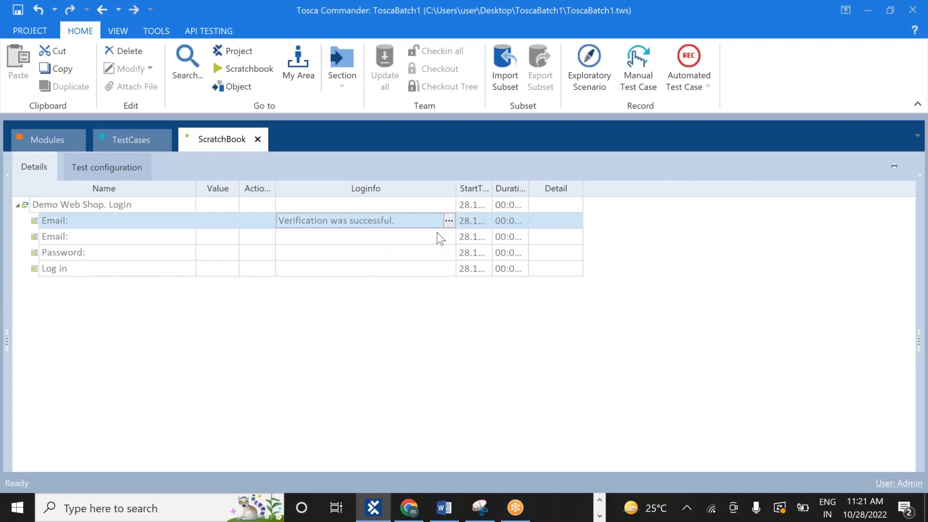
left_click(449, 221)
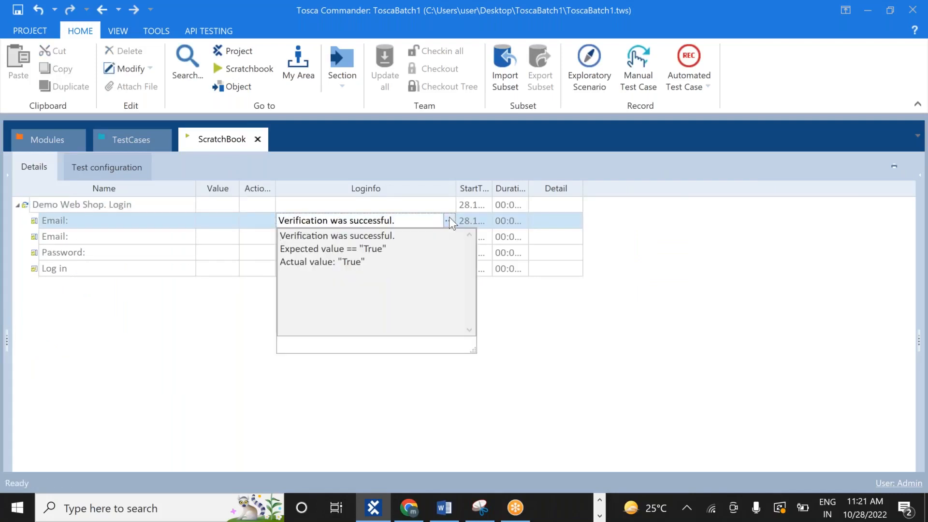
left_click(561, 313)
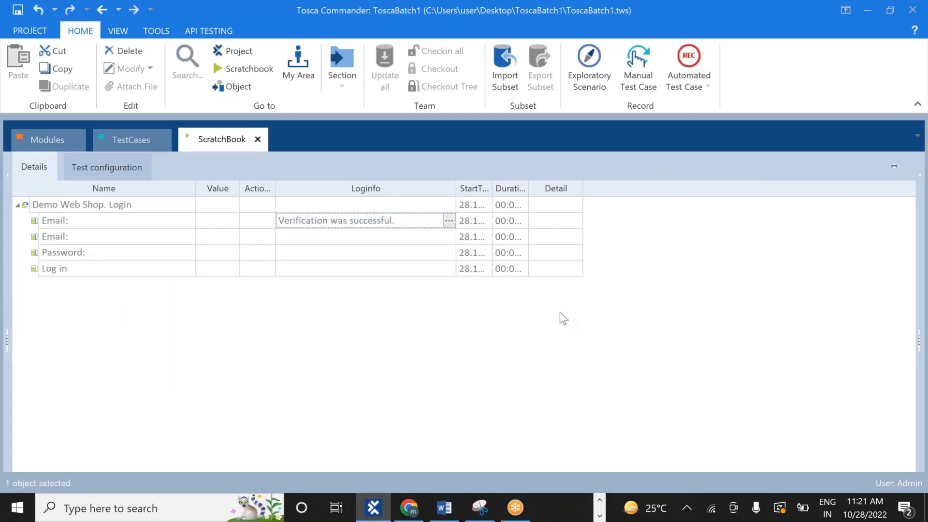
left_click(134, 141)
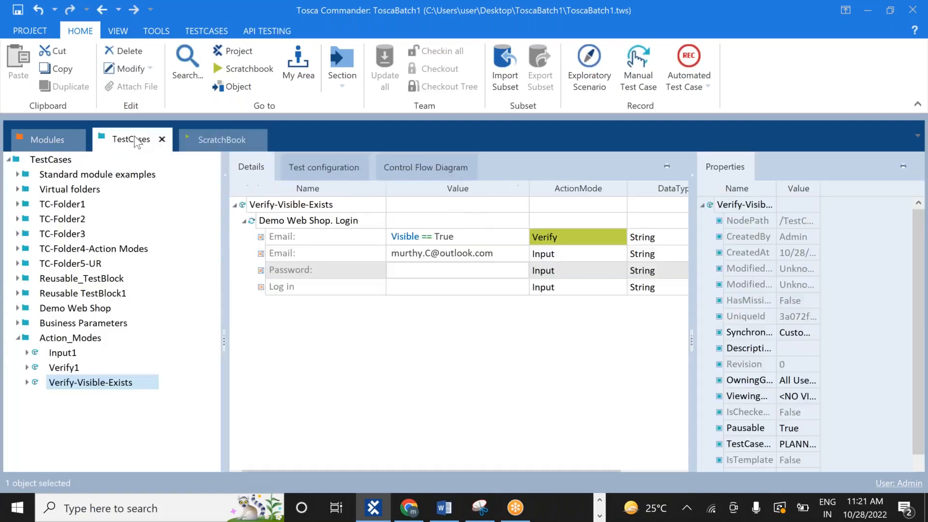
left_click(106, 385)
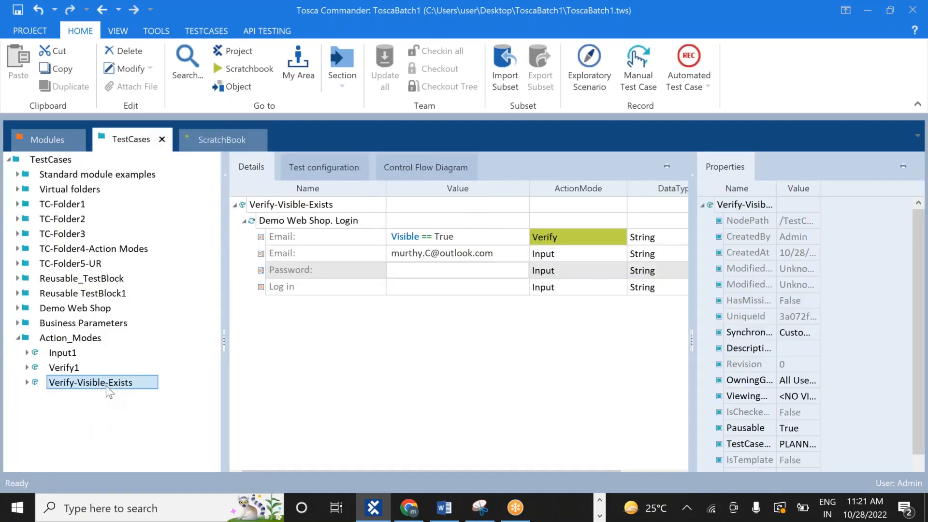
left_click(408, 269)
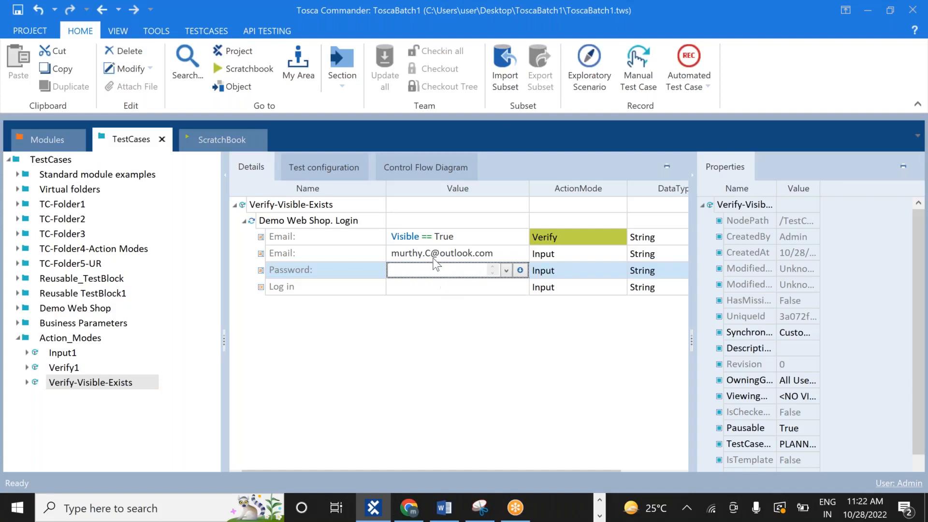
Edit the Email verification value from Visible == True to Visible == False
left_click(460, 241)
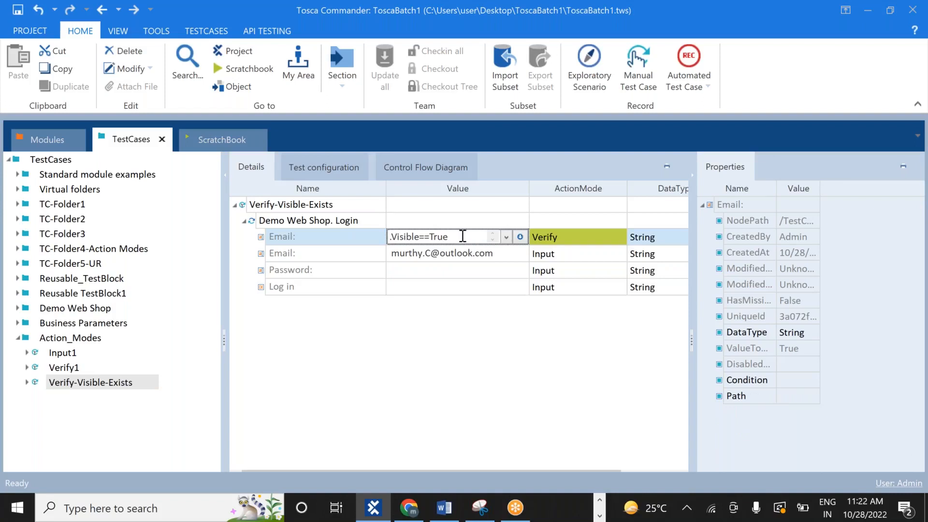
double_click(463, 236)
left_click(462, 236)
key("BackSpace")
key("BackSpace")
type("alse")
left_click(448, 364)
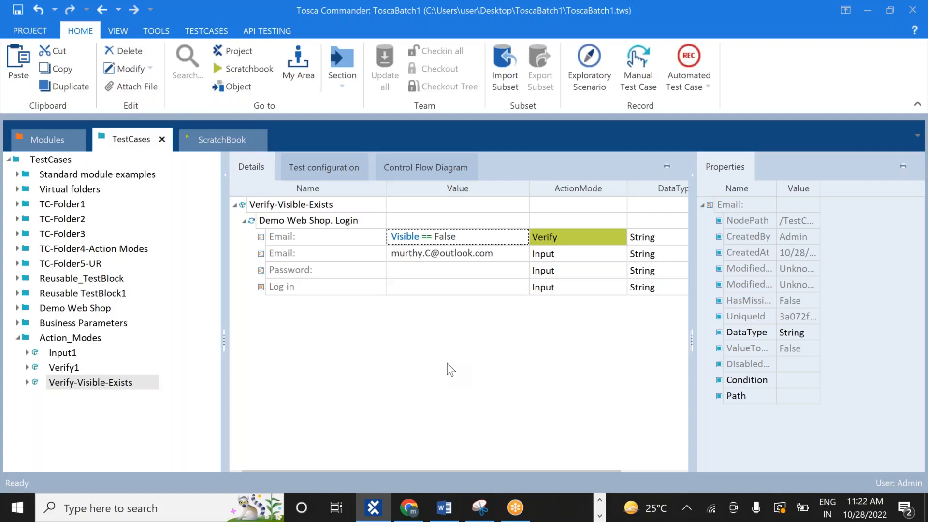
Select both the Password and Log in steps and bring up their context menu
left_click(329, 272)
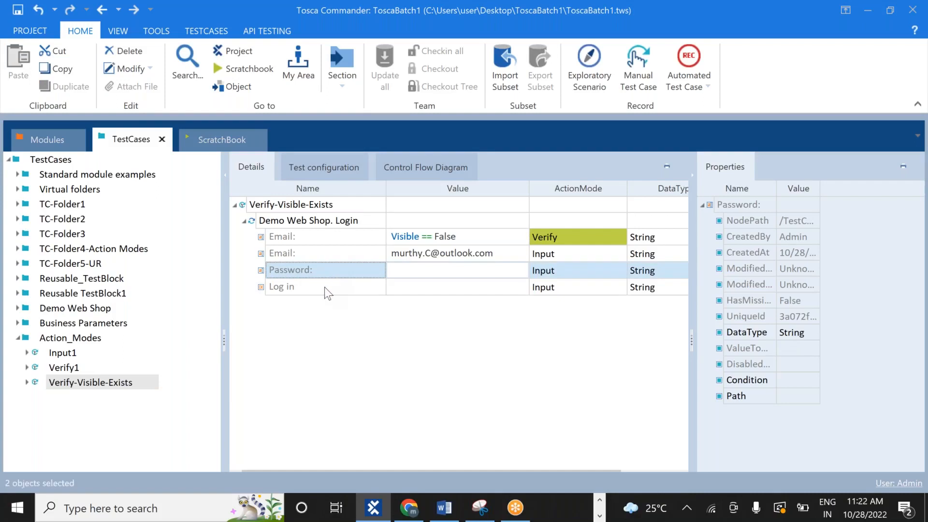
left_click(324, 287, "shift")
right_click(324, 287)
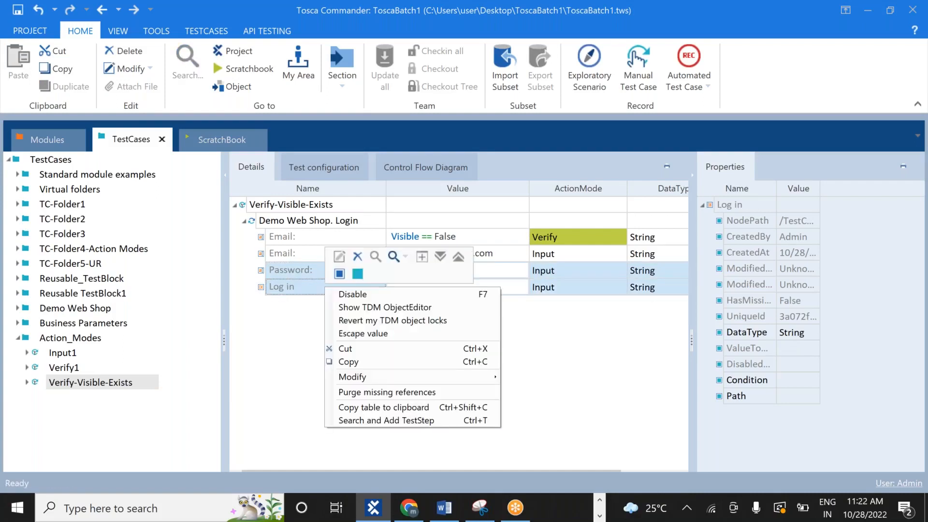
Disable the Password and Log in steps, rerun Verify-Visible-Exists in ScratchBook, and return to Tosca
left_click(353, 293)
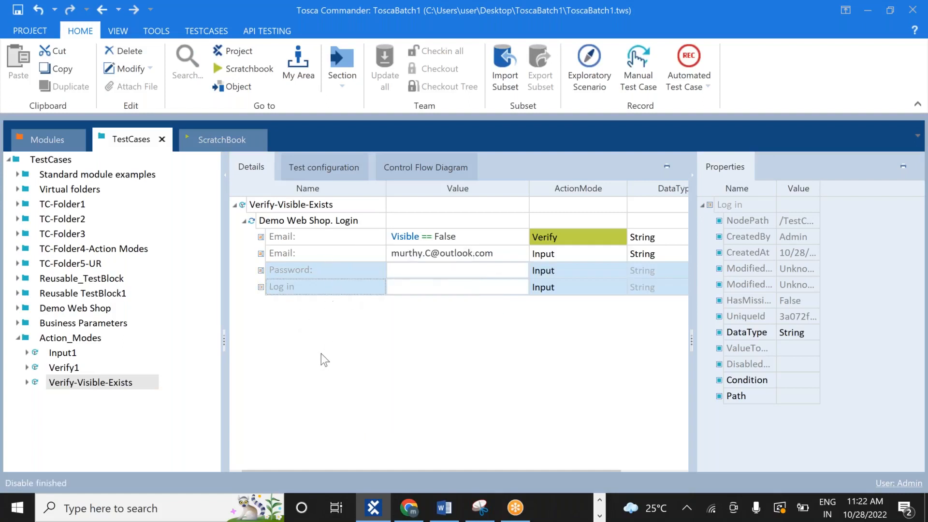
left_click(118, 387)
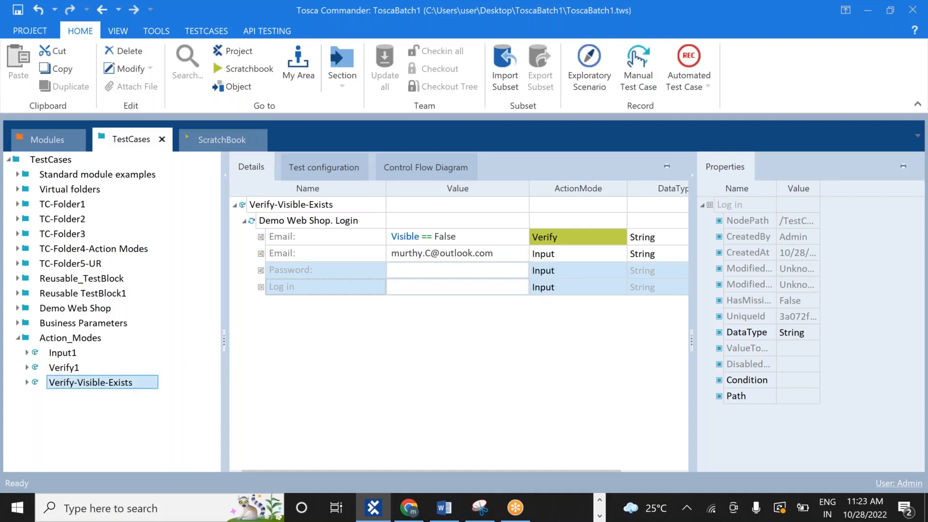
right_click(110, 384)
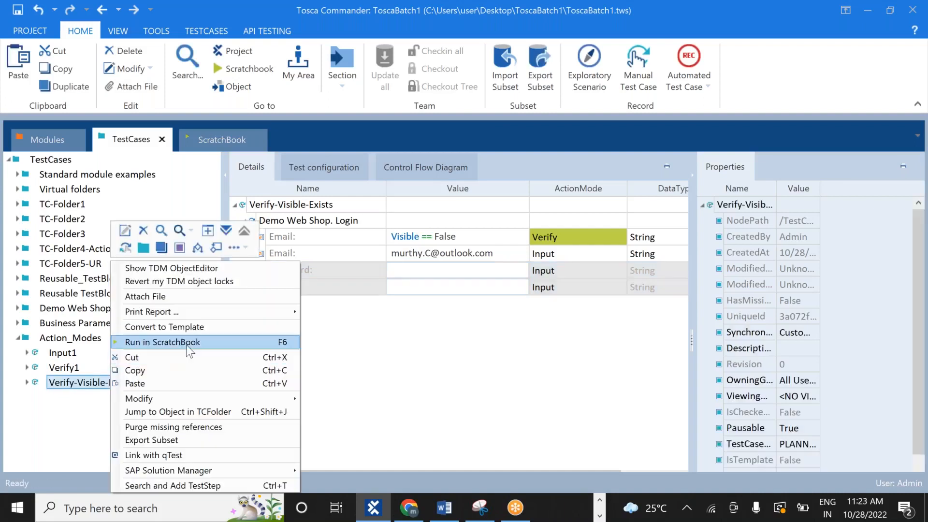
left_click(181, 342)
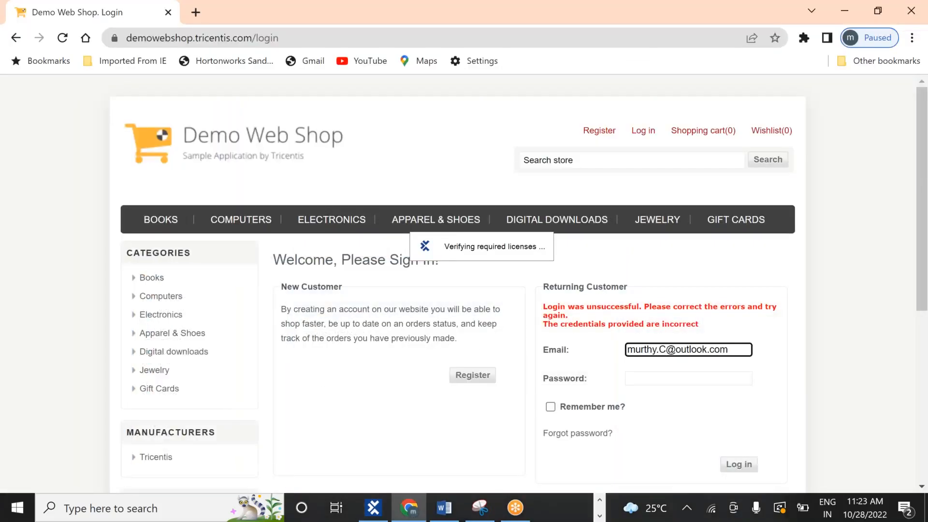
left_click(17, 41)
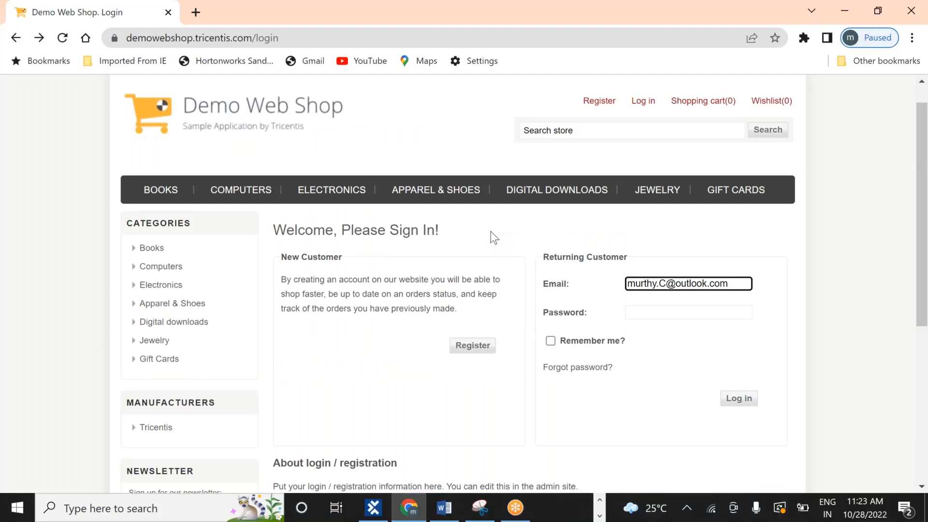
key("alt+Tab")
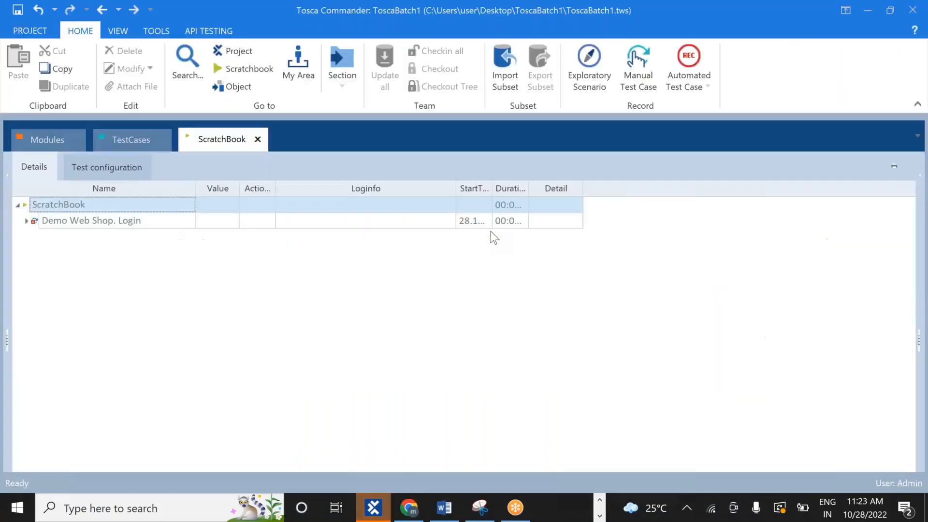
Read the rerun's failed Email log (expected False, actual True), then go back to TestCases
left_click(27, 221)
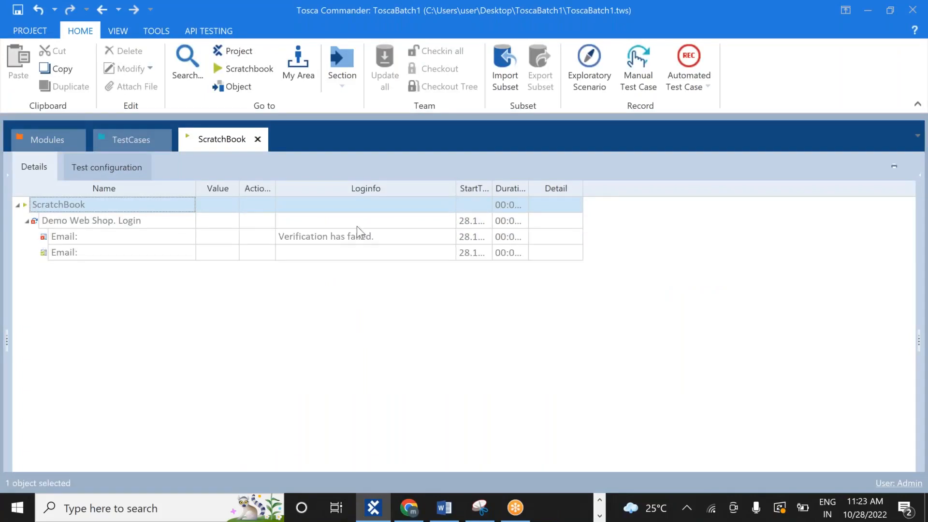
left_click(372, 236)
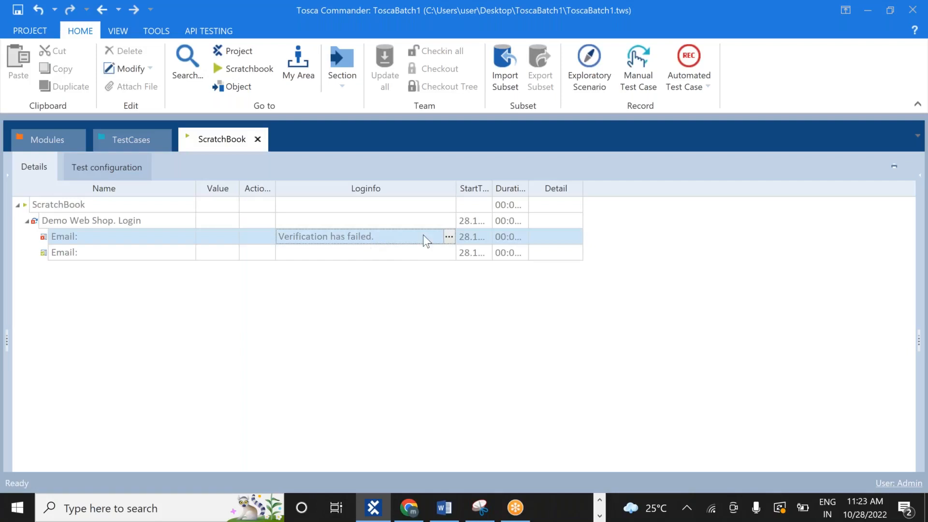
left_click(447, 237)
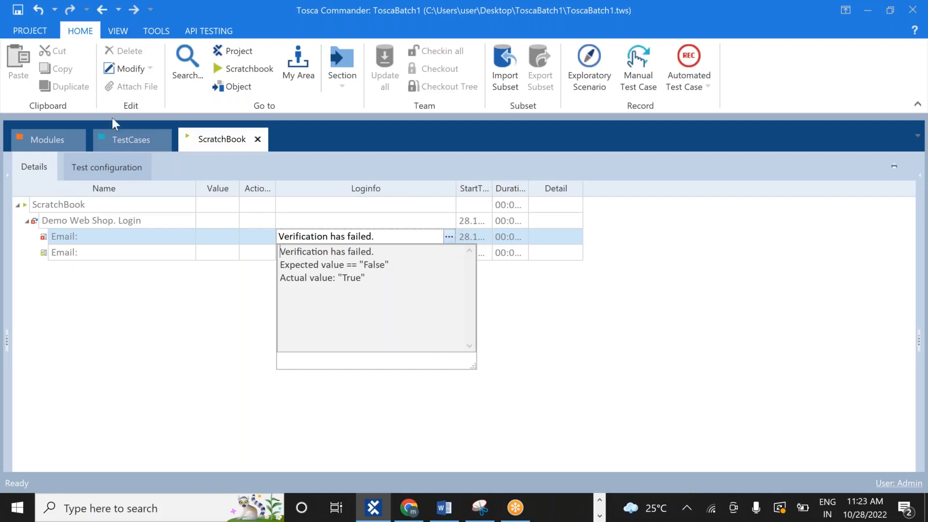
left_click(122, 139)
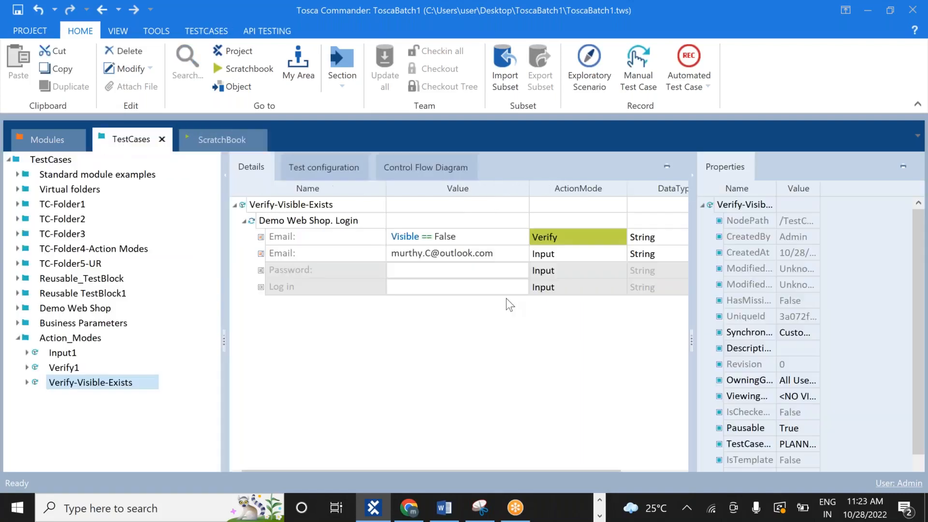
Re-enable the Password and Log in steps and set Password's value to Exists = true
right_click(371, 269)
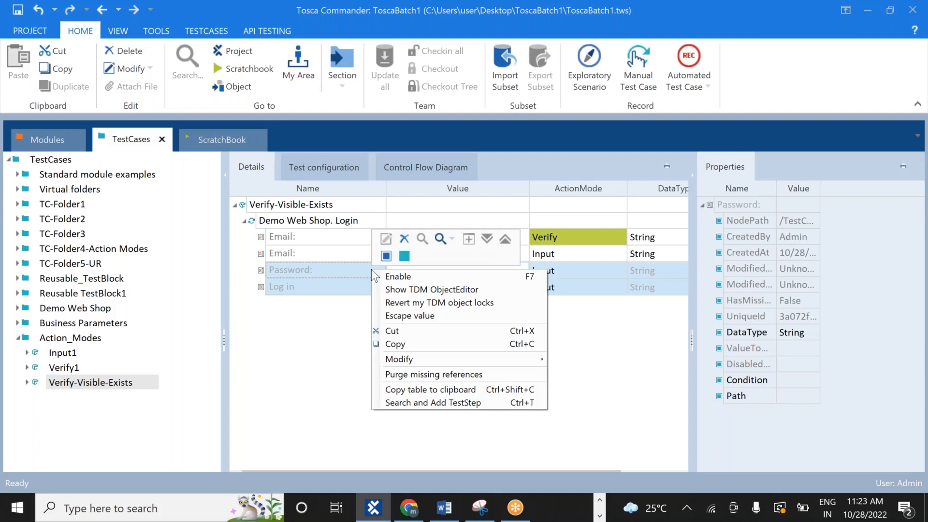
left_click(384, 275)
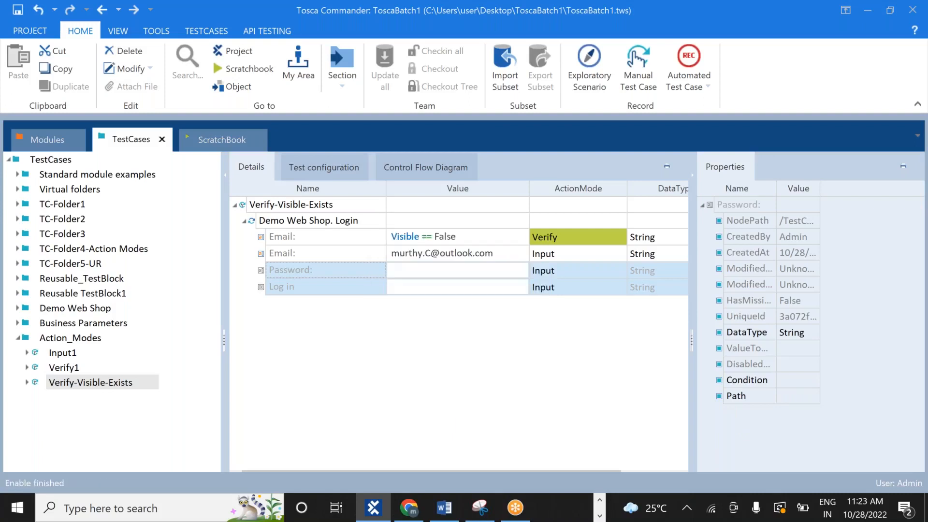
left_click(431, 269)
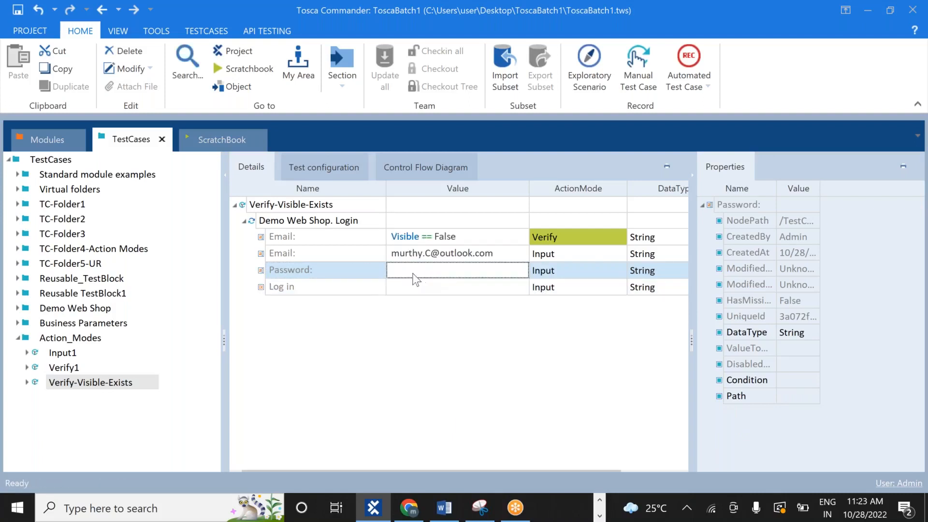
left_click(410, 272)
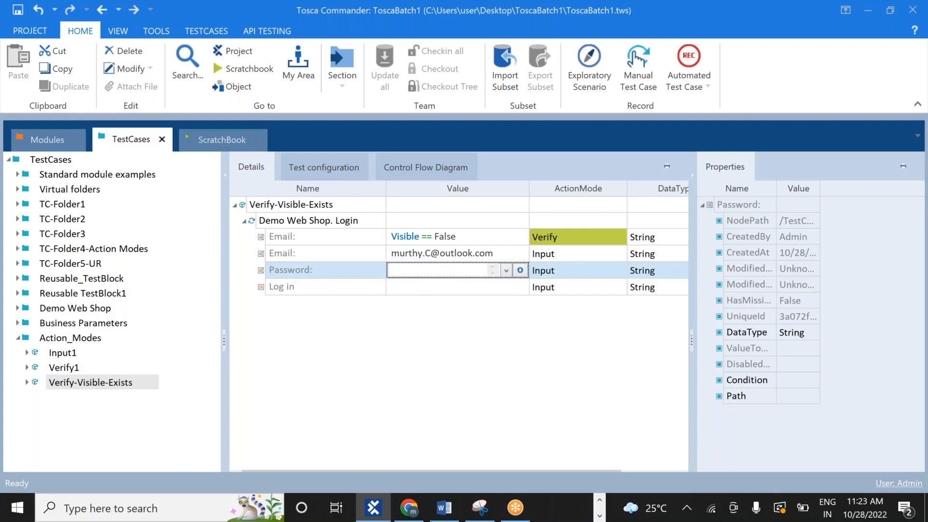
left_click(521, 269)
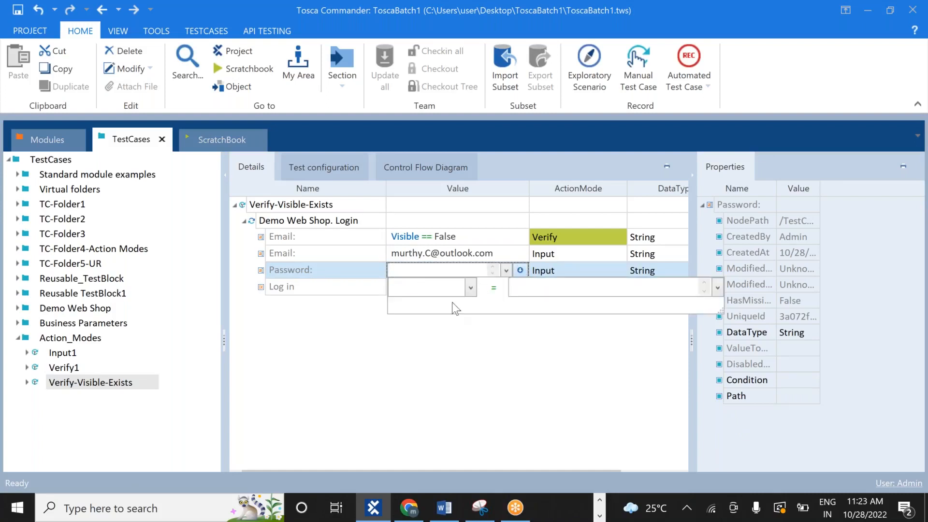
type("Exists")
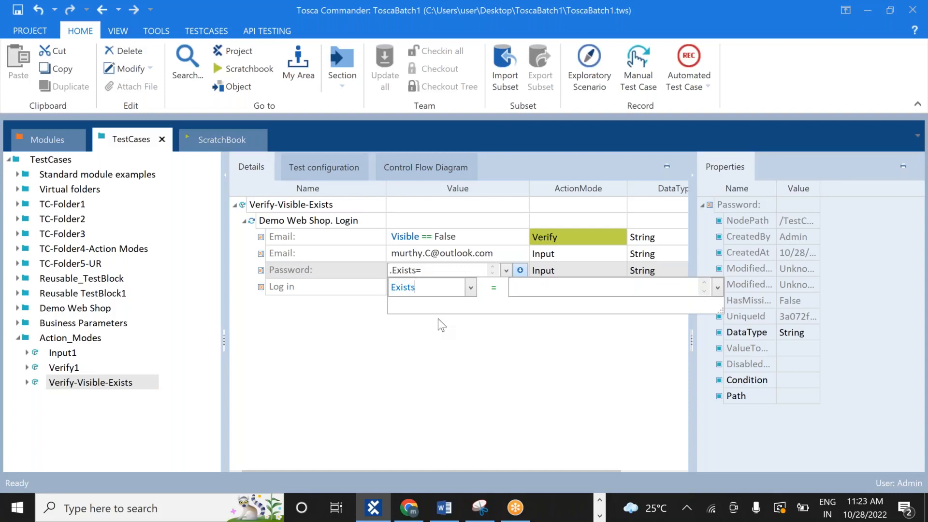
left_click(538, 287)
type("true")
key("Return")
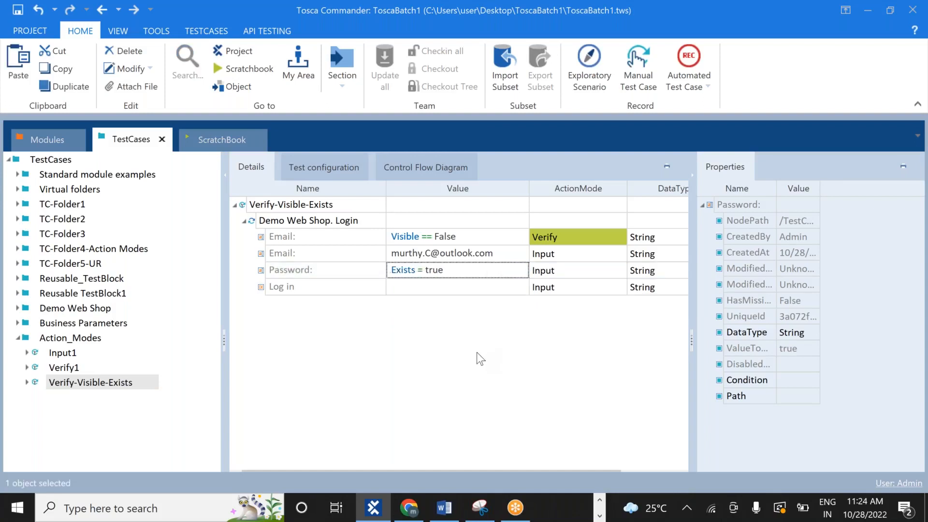
left_click(475, 237)
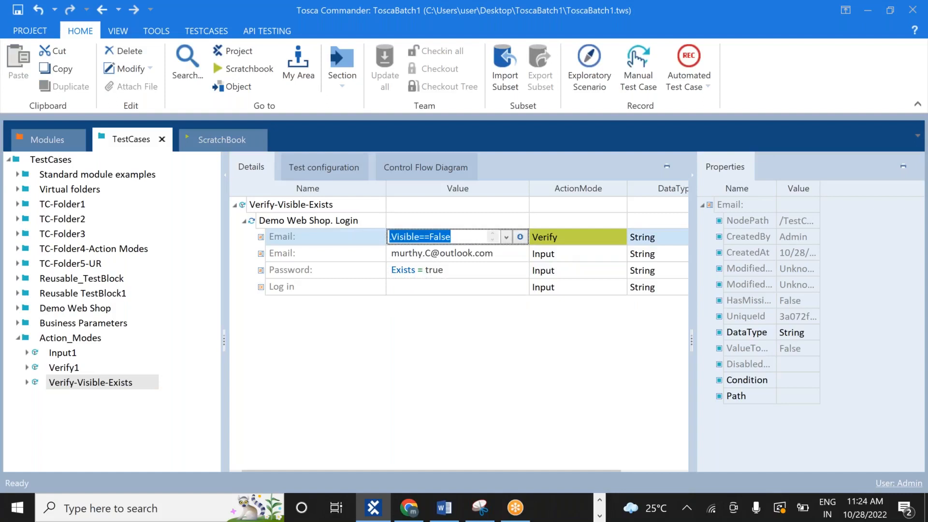
Restore the Email verification value to Visible == True
left_click(462, 237)
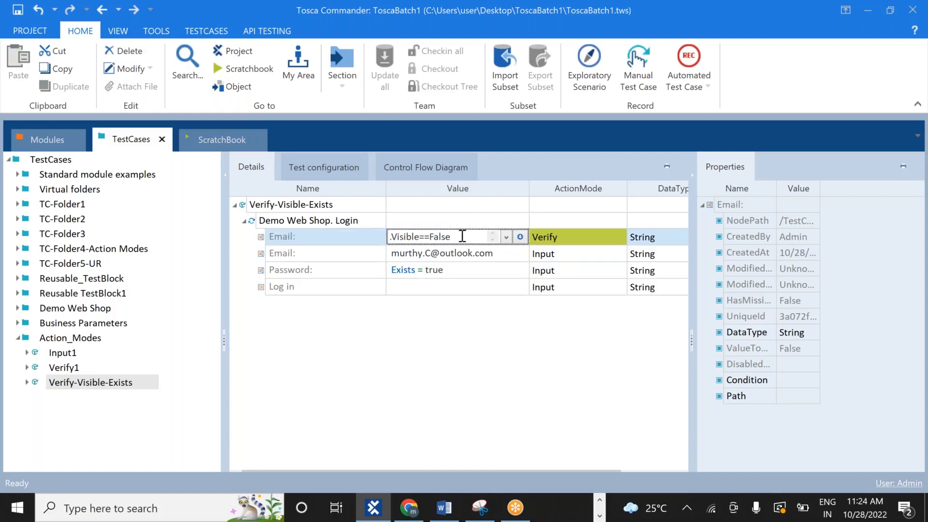
key("ctrl+a")
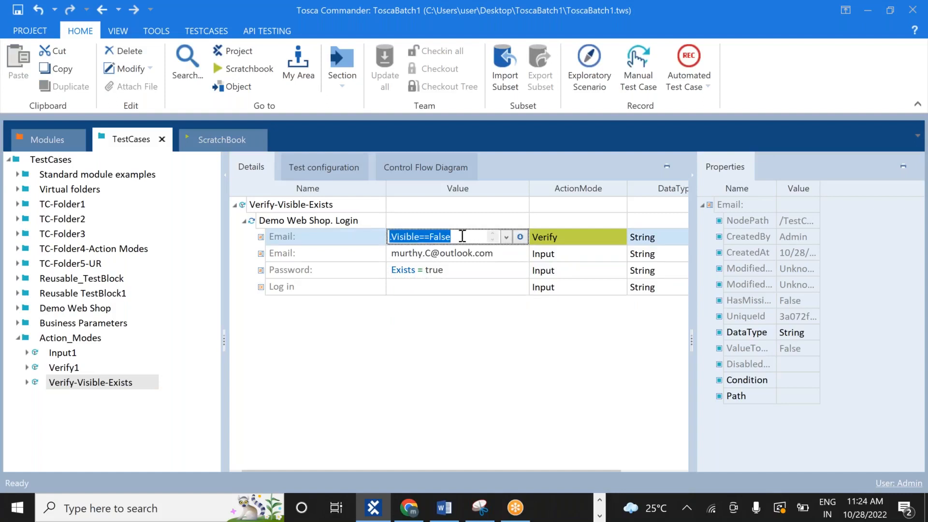
left_click(462, 236)
key("BackSpace")
key("BackSpace")
key("BackSpace")
key("BackSpace")
key("BackSpace")
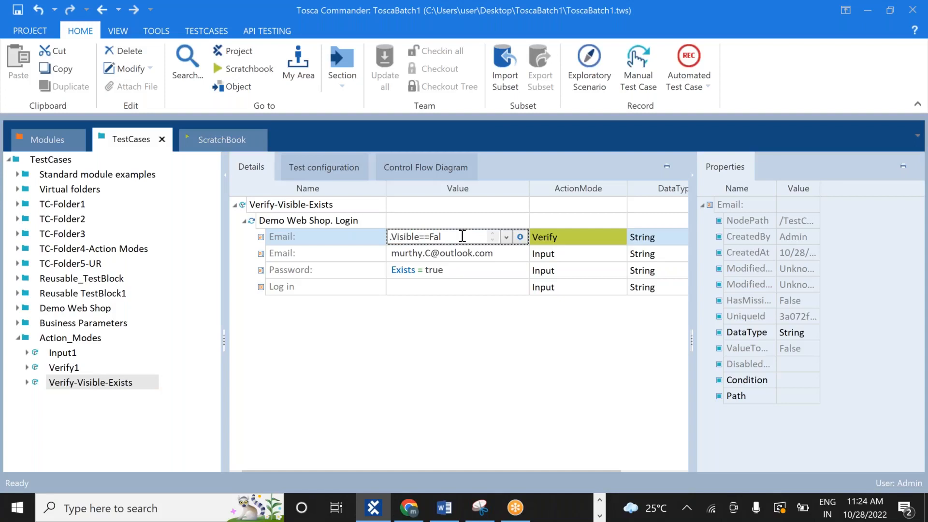
key("BackSpace")
key("BackSpace")
key("BackSpace")
key("BackSpace")
key("BackSpace")
key("BackSpace")
key("BackSpace")
key("BackSpace")
key("BackSpace")
key("BackSpace")
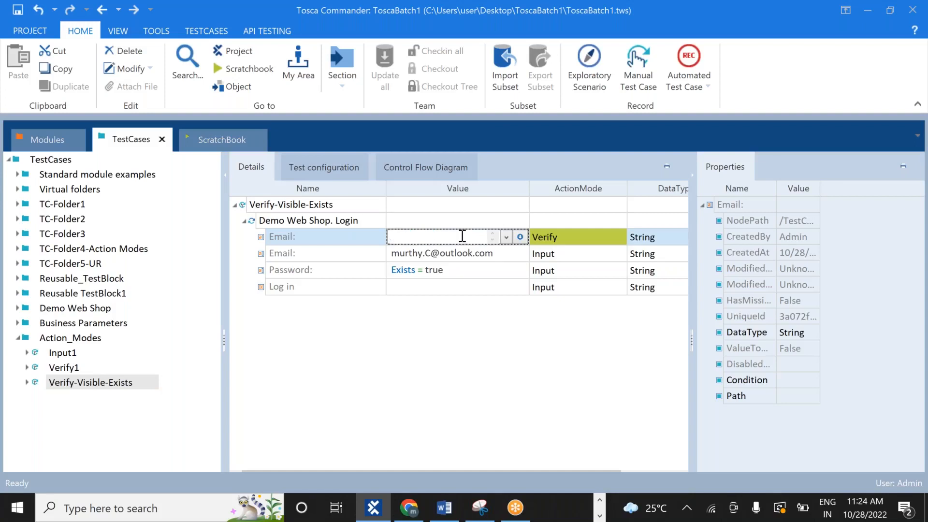
type(".Visible==True")
Change the Password condition from Exists = true to Exists = True
left_click(456, 269)
left_click(456, 269)
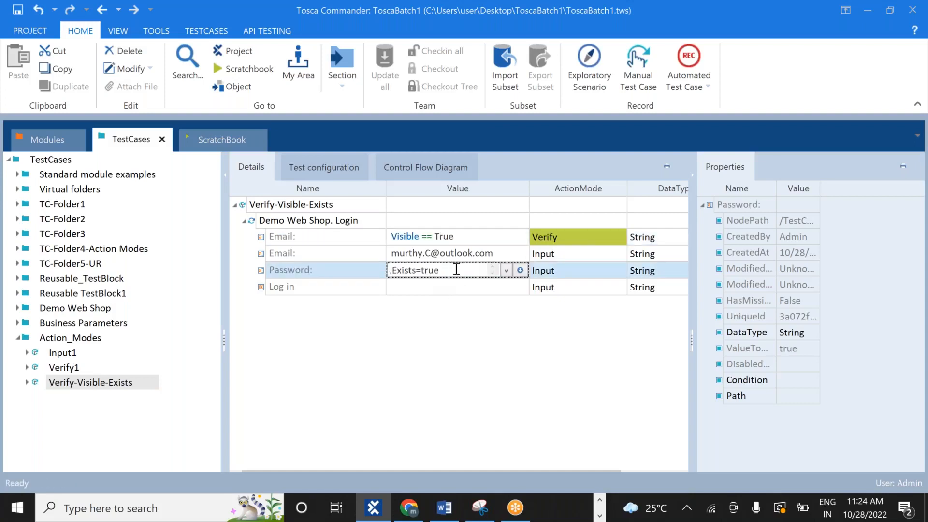
key("BackSpace")
key("BackSpace")
type("True")
key("Return")
left_click(118, 381)
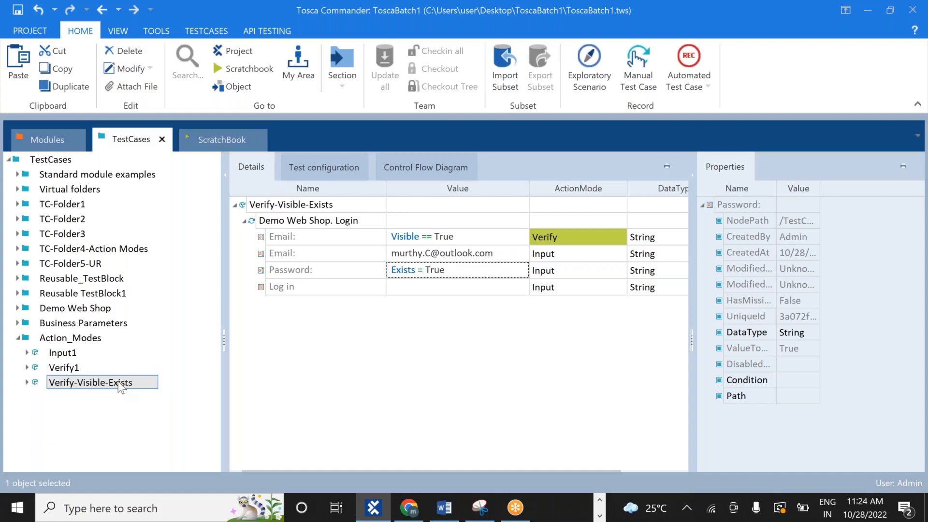
Run Verify-Visible-Exists in ScratchBook, then bring Tosca Commander back to view its results
right_click(118, 381)
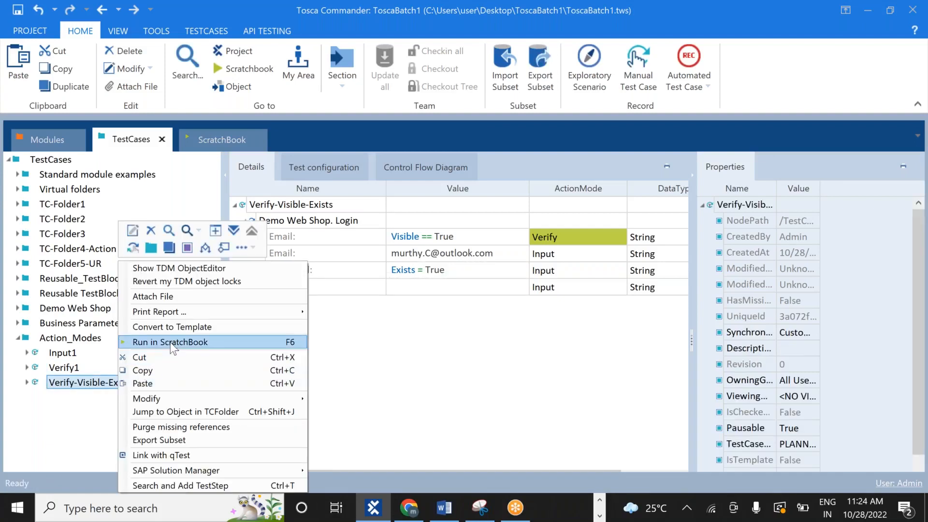
left_click(170, 343)
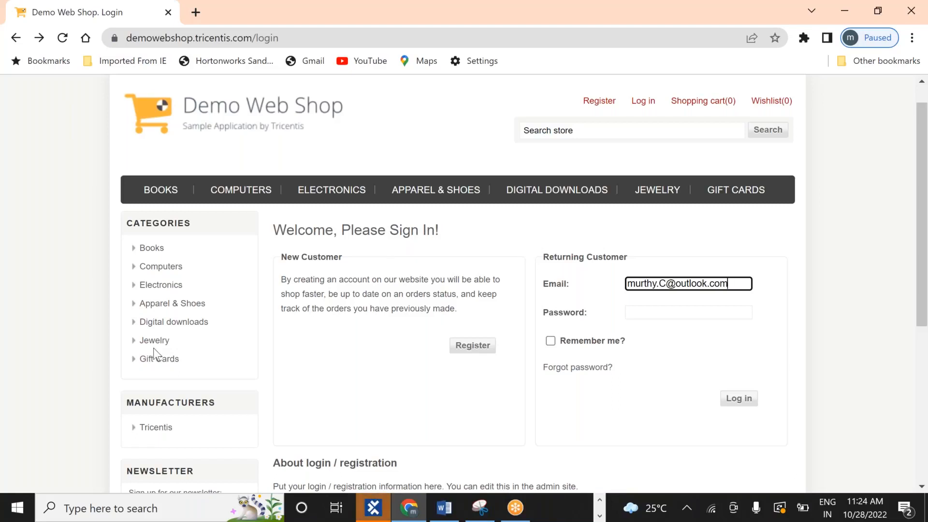
left_click(373, 507)
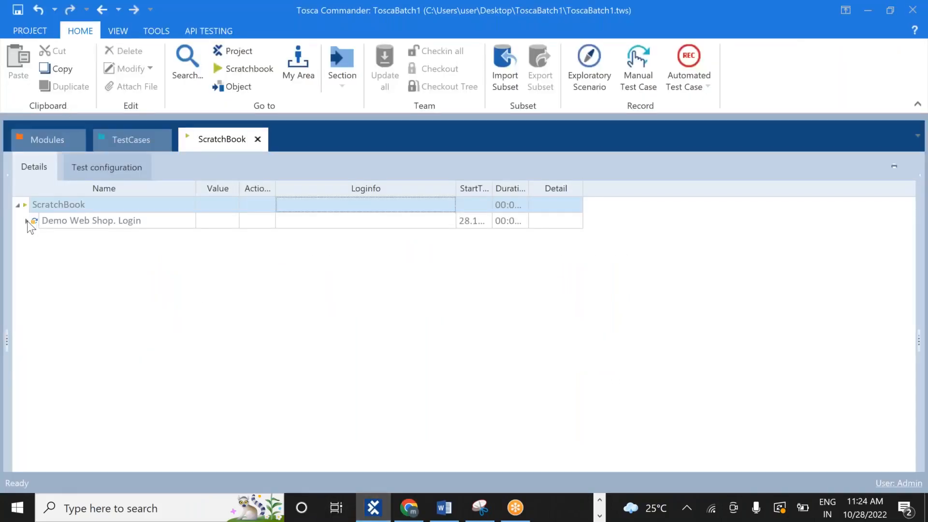
Expand the login run results and read the Email verification's full log
left_click(27, 221)
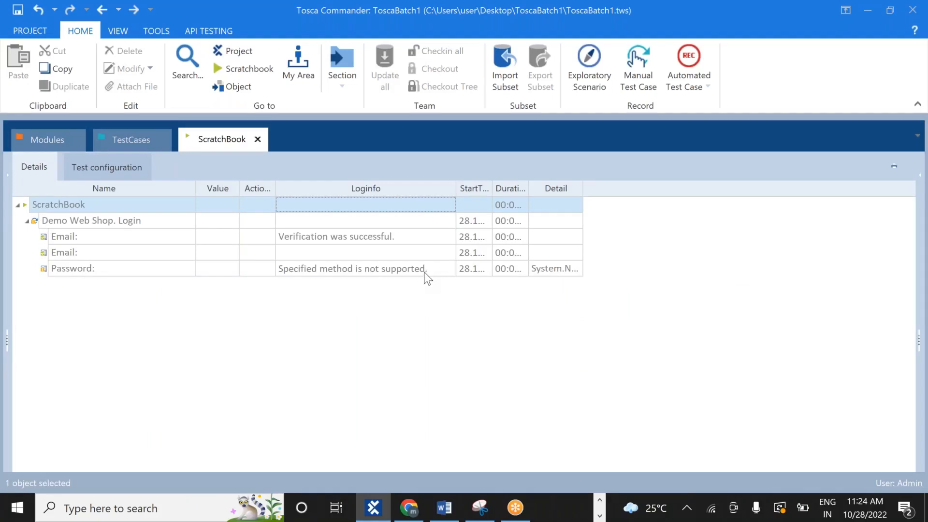
left_click(444, 239)
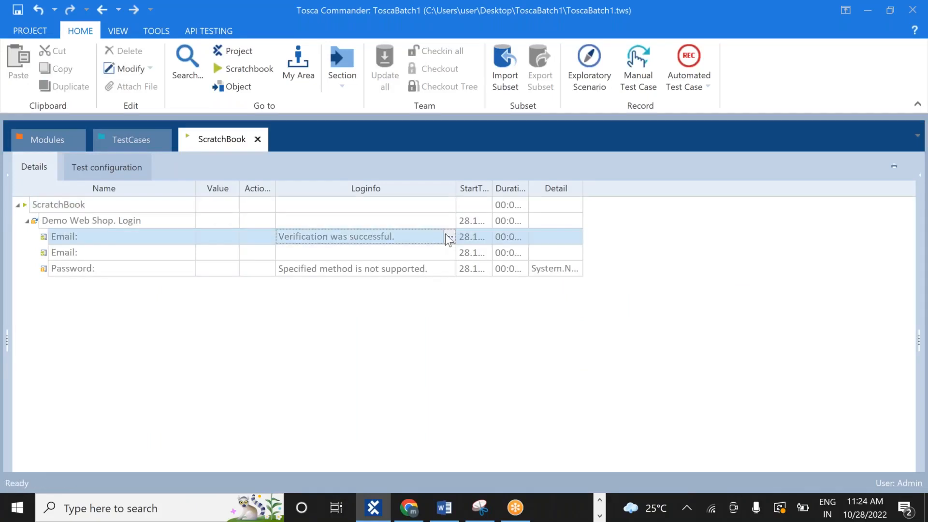
left_click(446, 234)
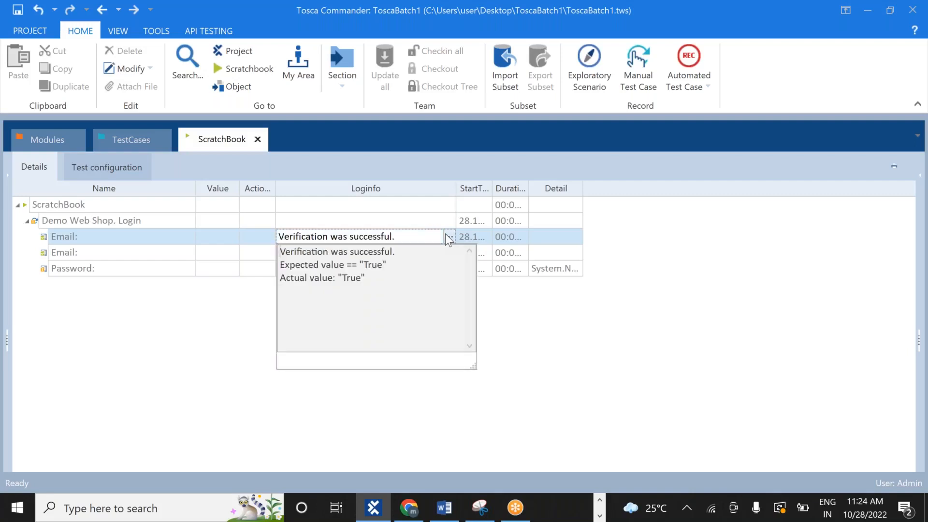
left_click(523, 321)
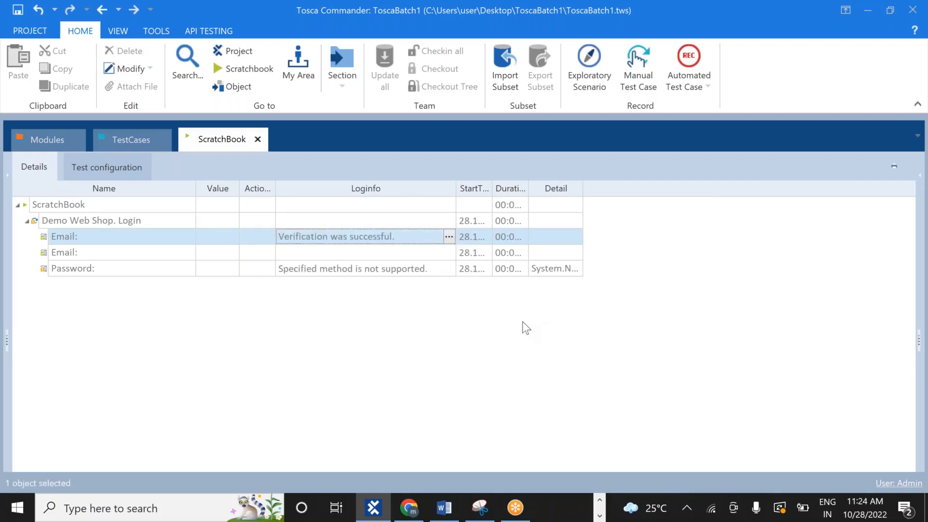
Read the Password step's log and its 'Specified method is not supported.' error detail
left_click(439, 268)
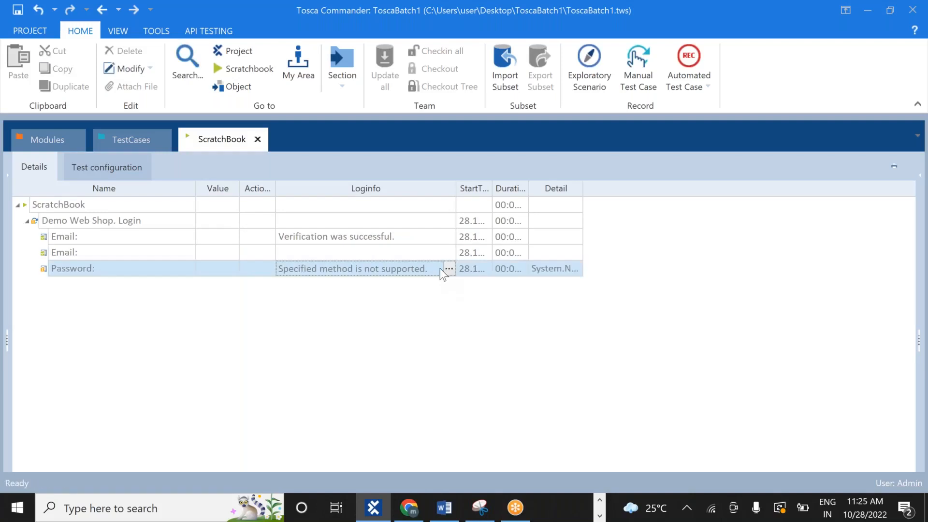
left_click(449, 268)
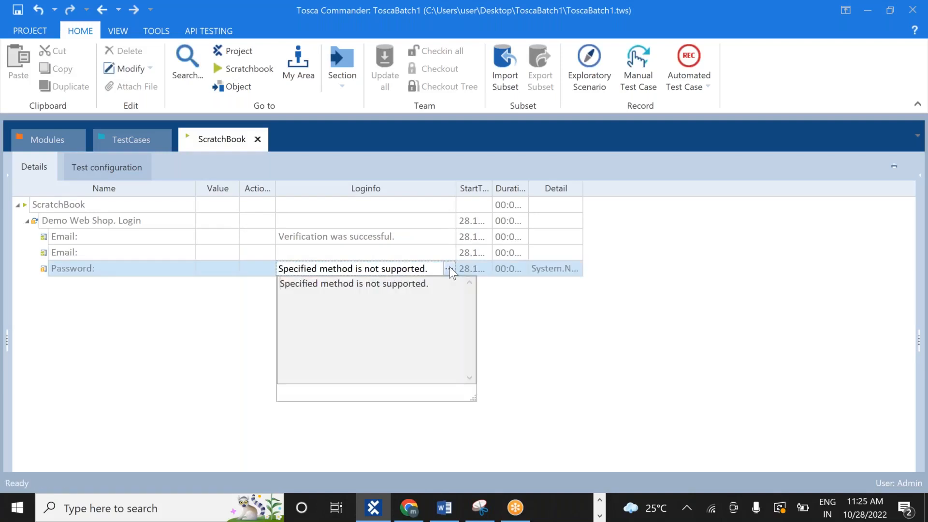
left_click(449, 268)
left_click(449, 269)
left_click(514, 319)
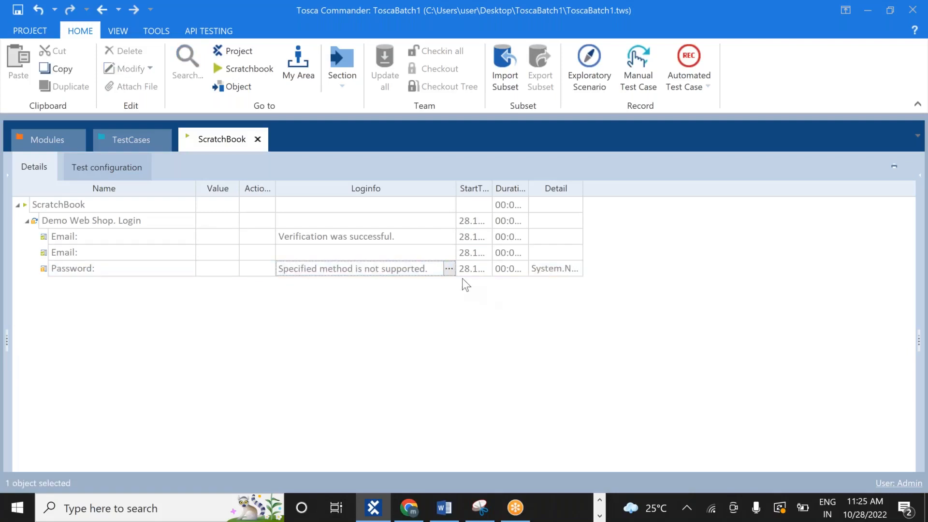
left_click(564, 268)
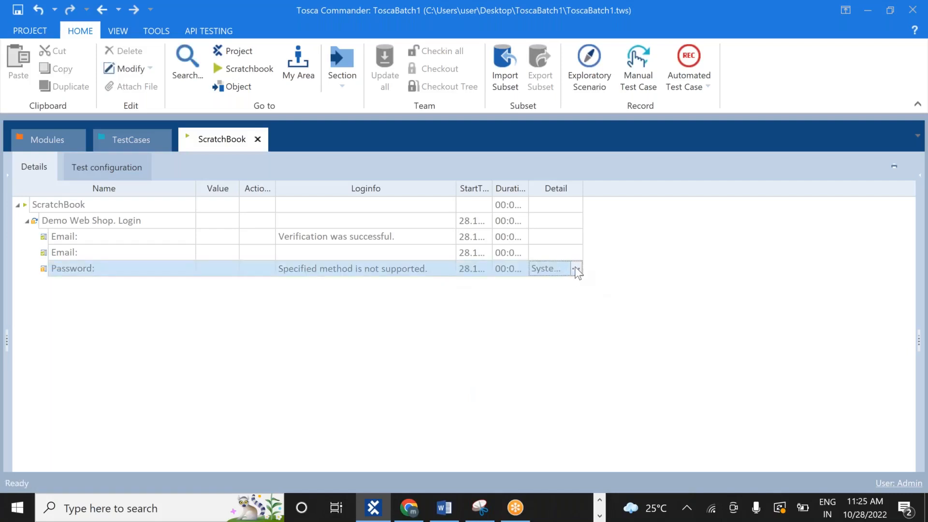
left_click(576, 269)
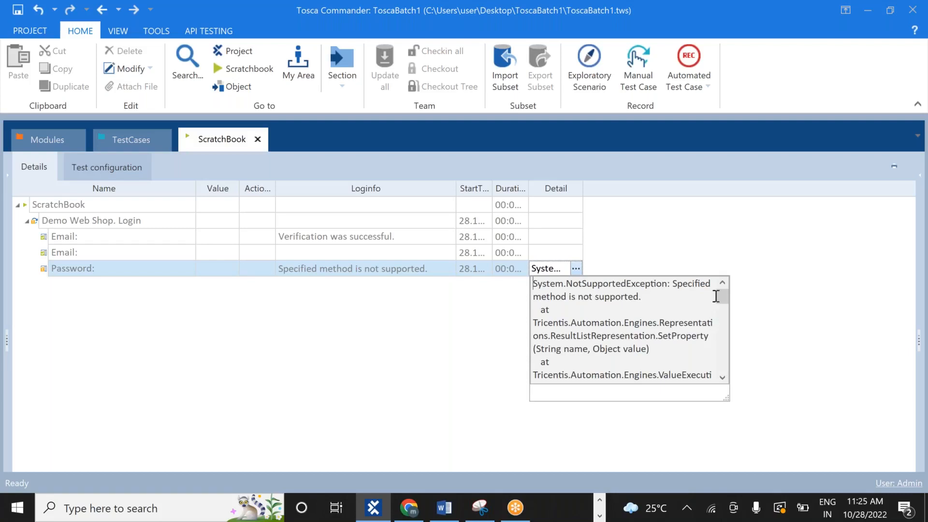
mouse_move(720, 301)
left_mouse_down()
mouse_move(722, 330)
mouse_move(712, 291)
left_mouse_up()
left_click(350, 339)
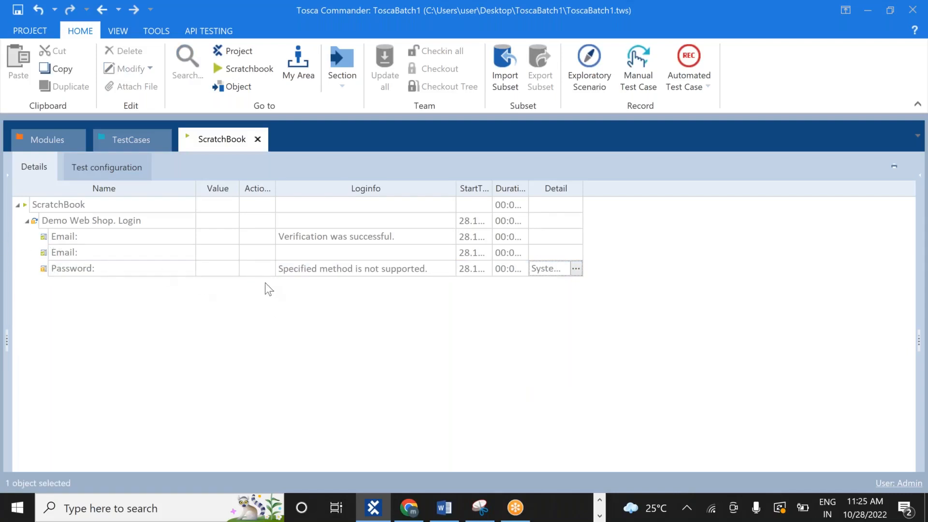
Erase the email from the Demo Web Shop login Email field, then return to Tosca
key("alt+Tab")
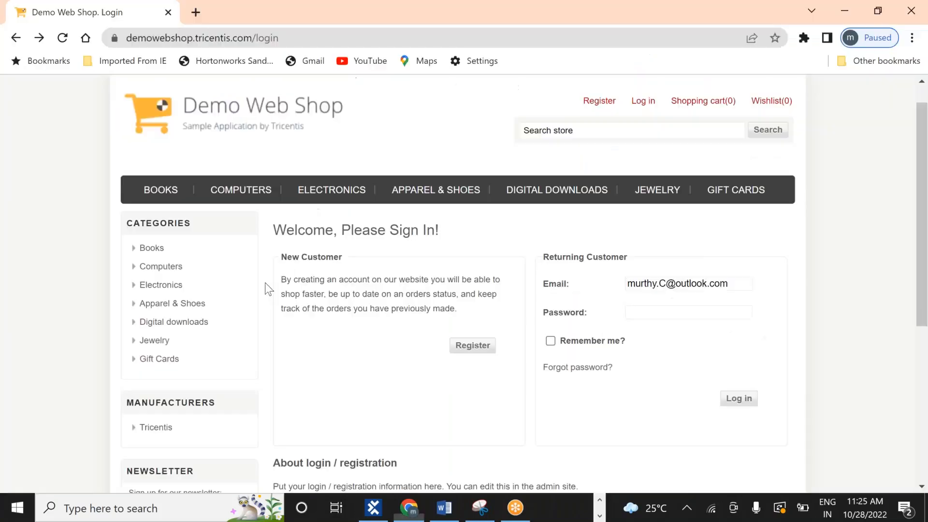
key("alt+Tab")
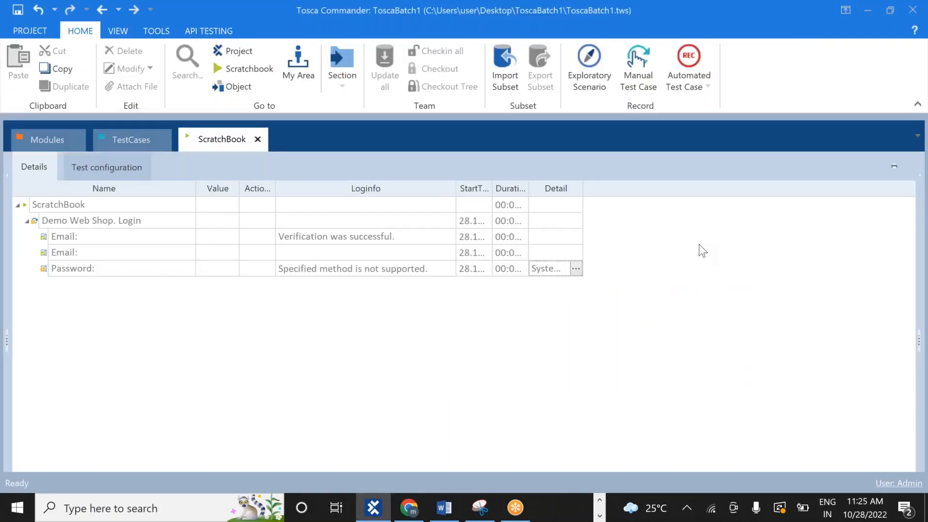
key("alt+Tab")
key("BackSpace")
key("BackSpace")
key("BackSpace")
key("BackSpace")
key("BackSpace")
key("BackSpace")
key("BackSpace")
key("BackSpace")
key("BackSpace")
key("BackSpace")
key("BackSpace")
key("BackSpace")
key("BackSpace")
key("BackSpace")
key("BackSpace")
key("BackSpace")
key("BackSpace")
key("BackSpace")
key("BackSpace")
key("BackSpace")
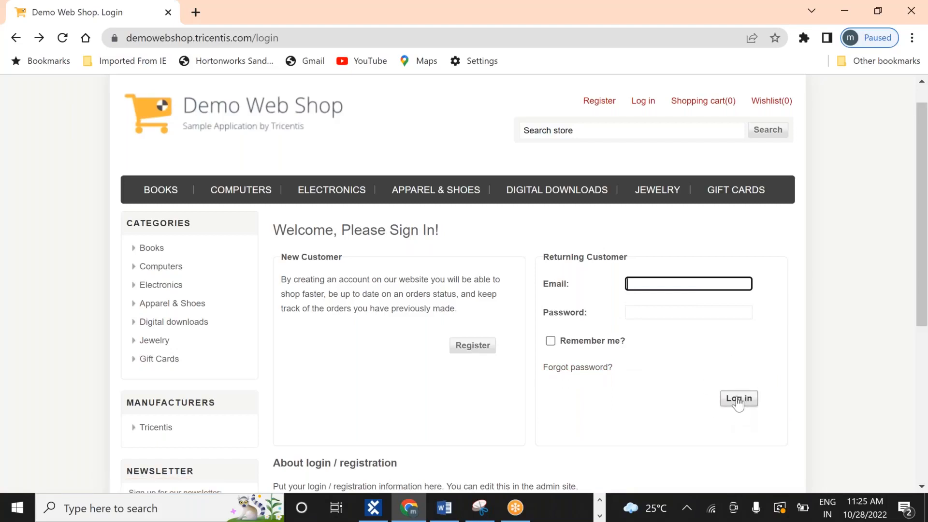
key("alt+Tab")
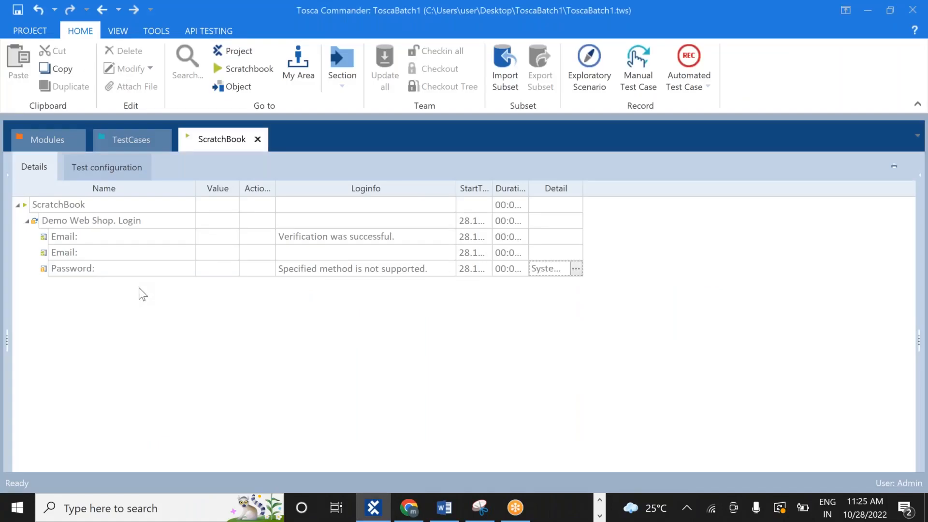
In the TestCases view, clear the Password step's value in Verify-Visible-Exists
left_click(131, 139)
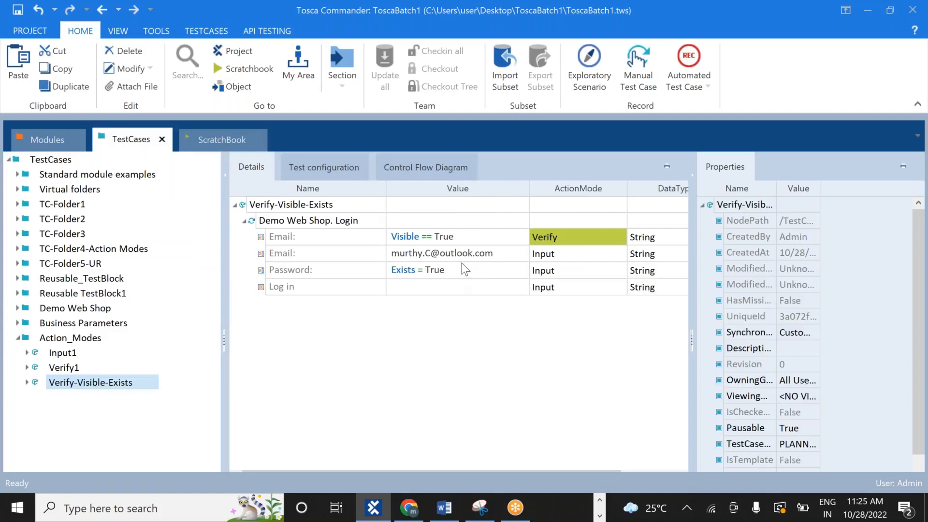
left_click(453, 273)
left_click(453, 274)
key("BackSpace")
key("BackSpace")
key("BackSpace")
key("BackSpace")
key("BackSpace")
key("BackSpace")
key("BackSpace")
key("BackSpace")
key("BackSpace")
key("BackSpace")
key("BackSpace")
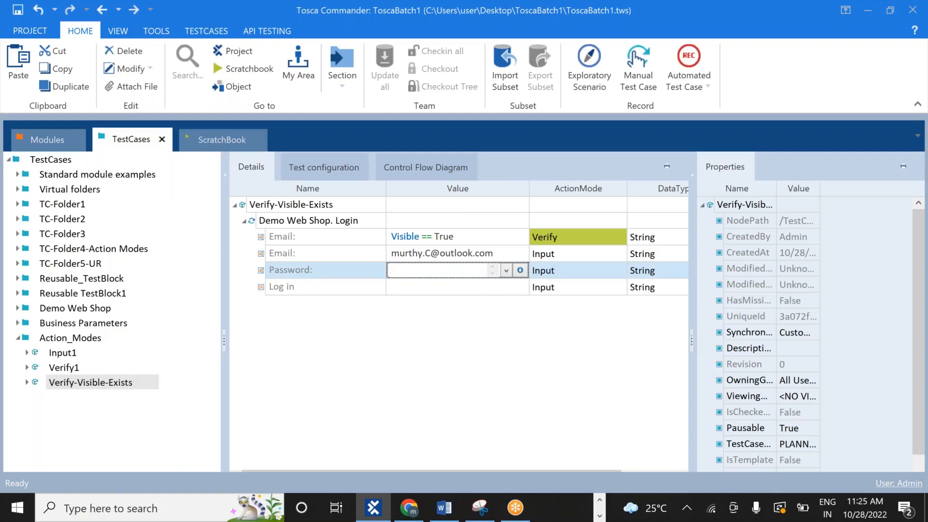
left_click(453, 415)
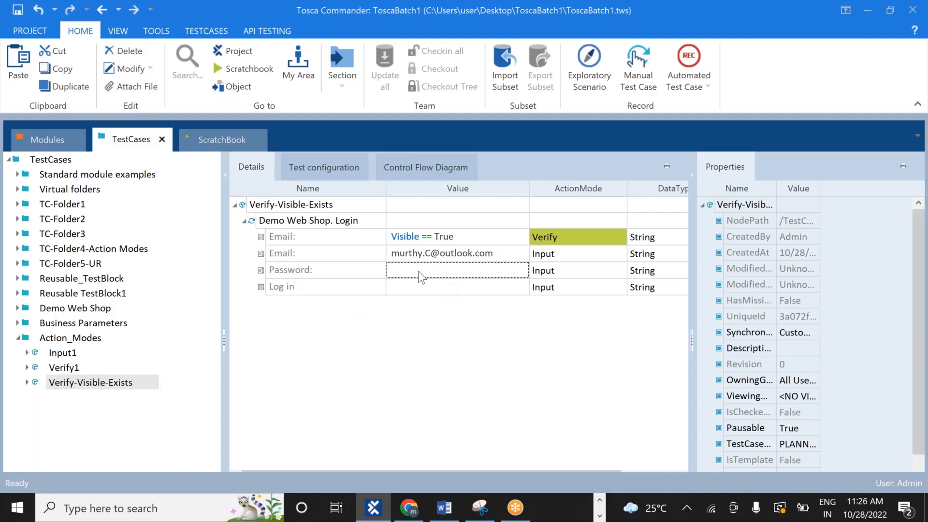
left_click(418, 272)
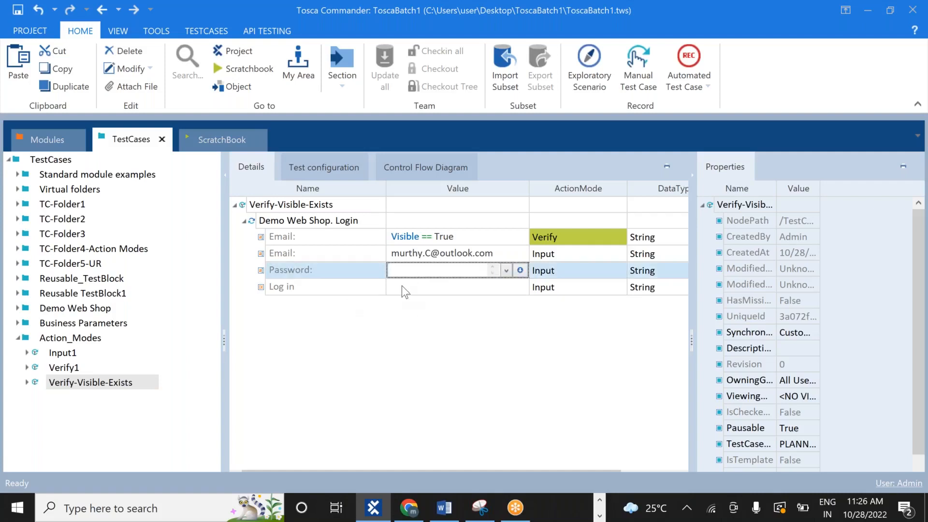
Set the Log in step's value to the {Click} action, replacing the typed Exists==True
left_click(405, 286)
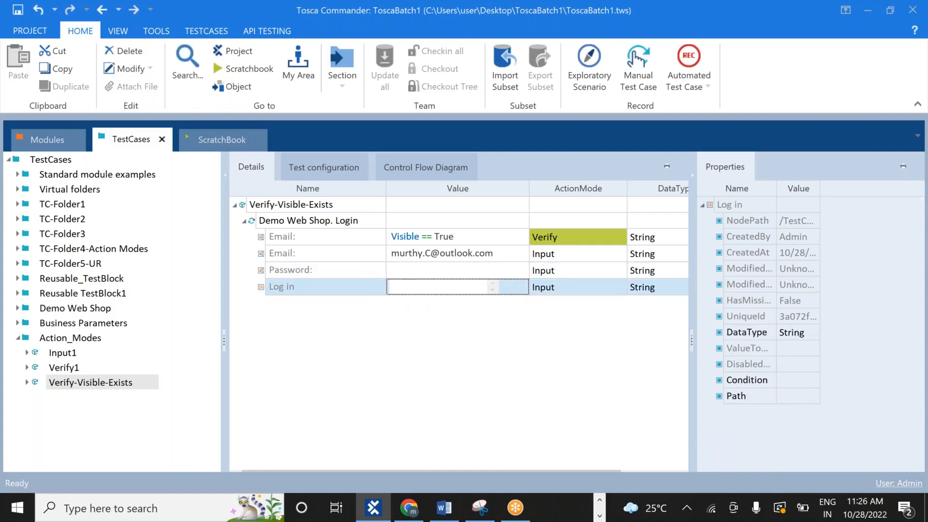
type("Exists")
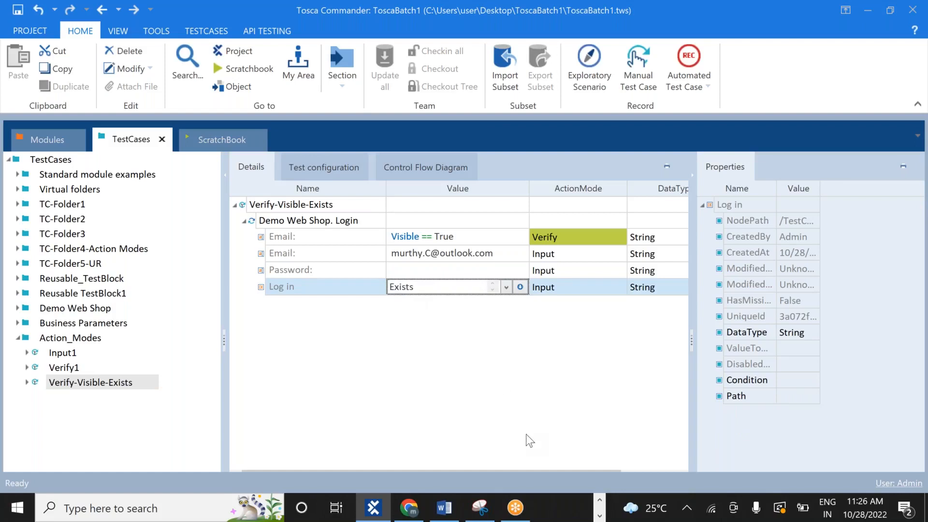
type("==True")
key("Return")
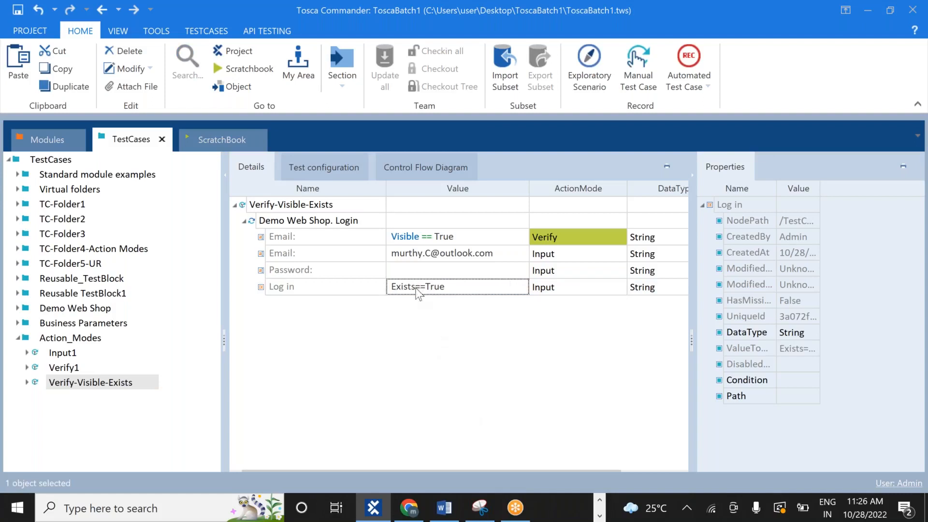
left_click(418, 290)
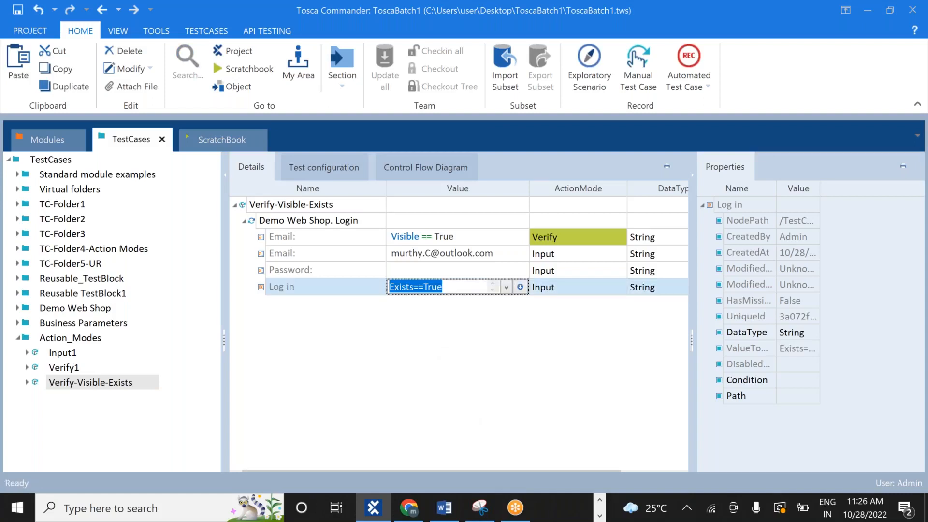
left_click(418, 290)
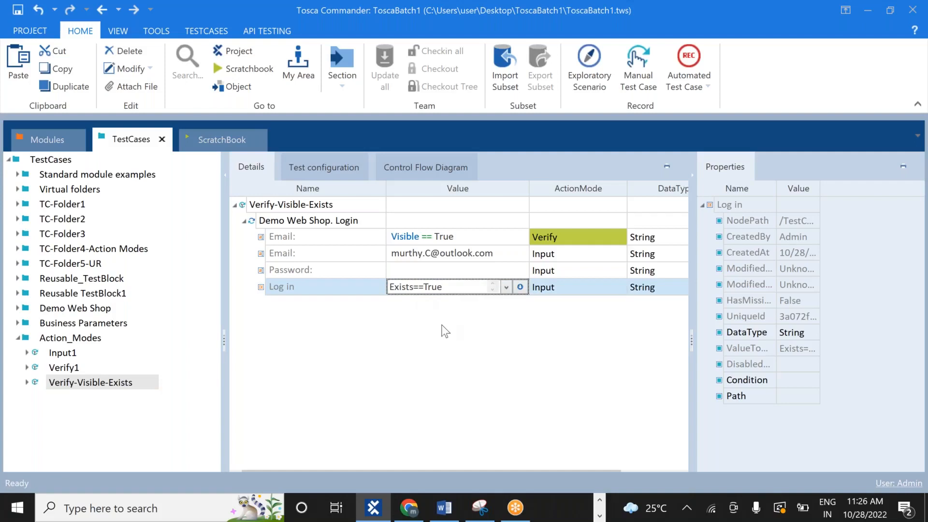
left_click(413, 290)
key("Down")
left_click(441, 346)
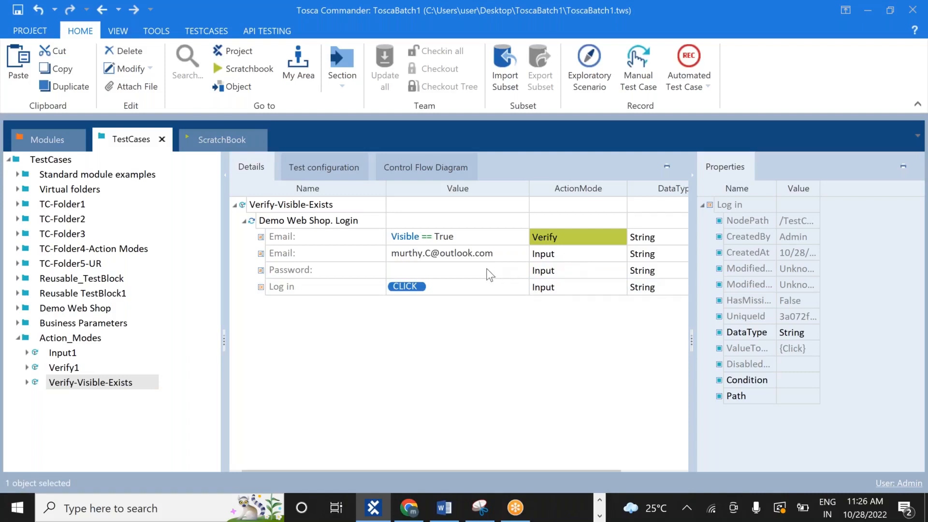
Give the Password step the value exists == True with ActionMode Verify
left_click(490, 275)
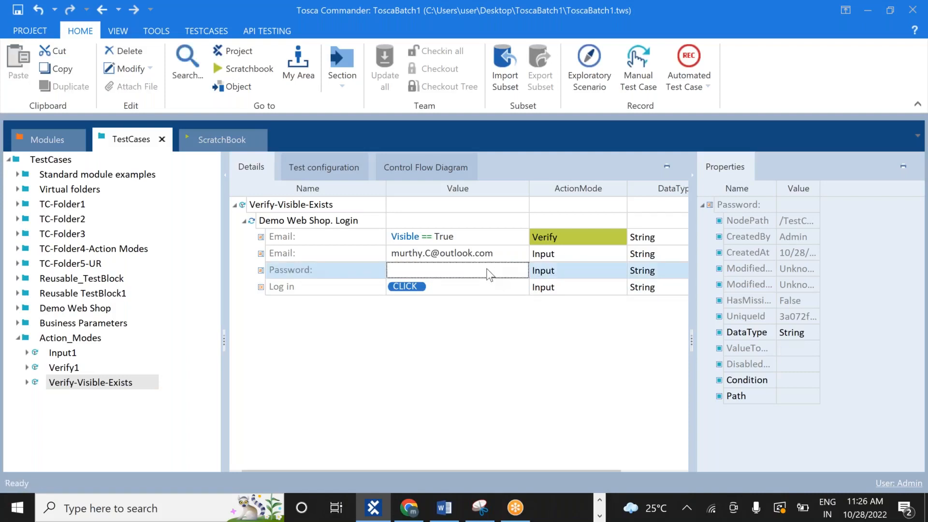
type("exists")
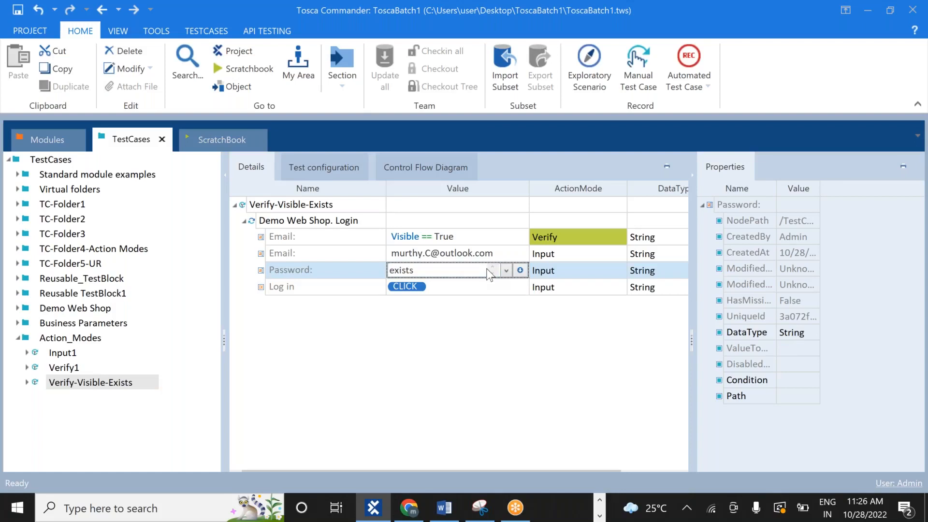
type(" == True")
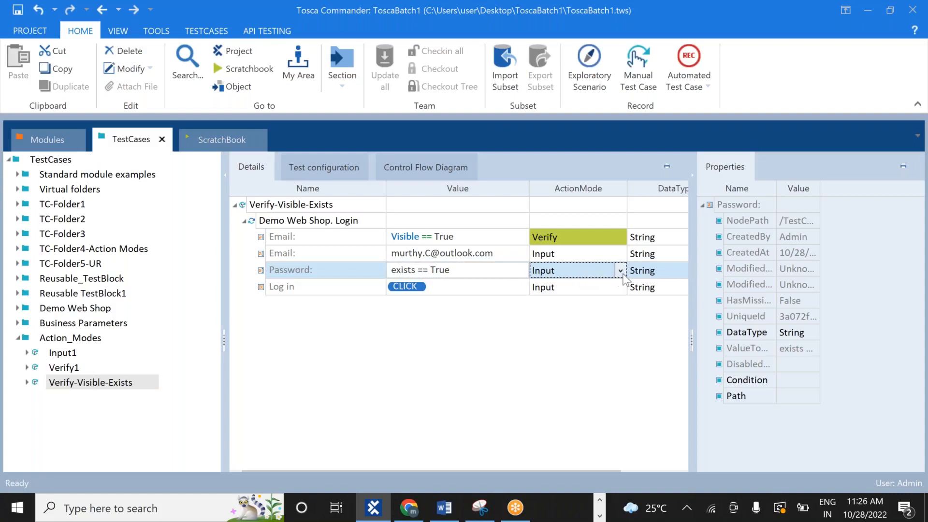
left_click(620, 271)
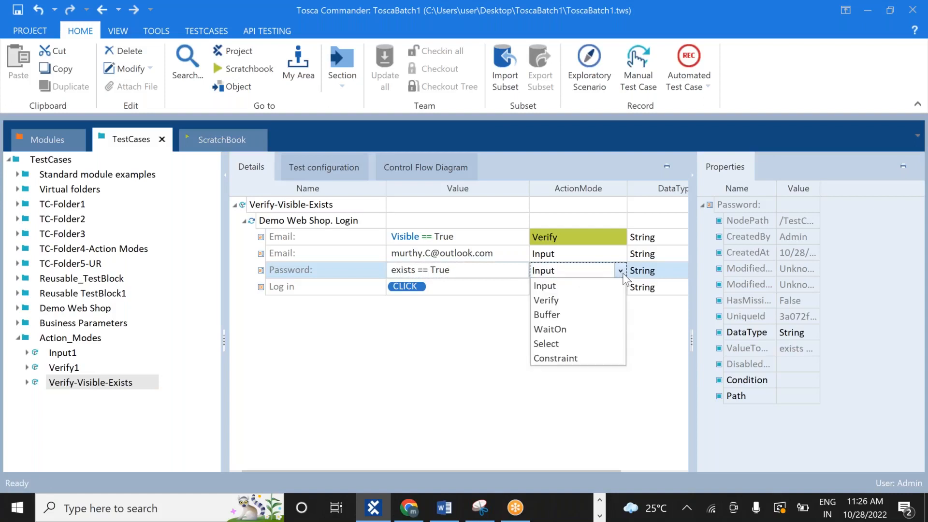
left_click(566, 302)
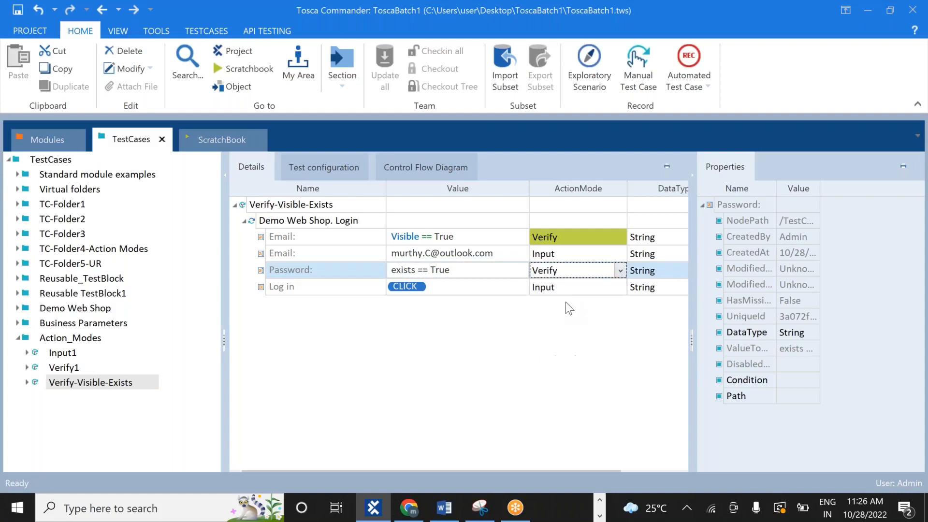
left_click(511, 333)
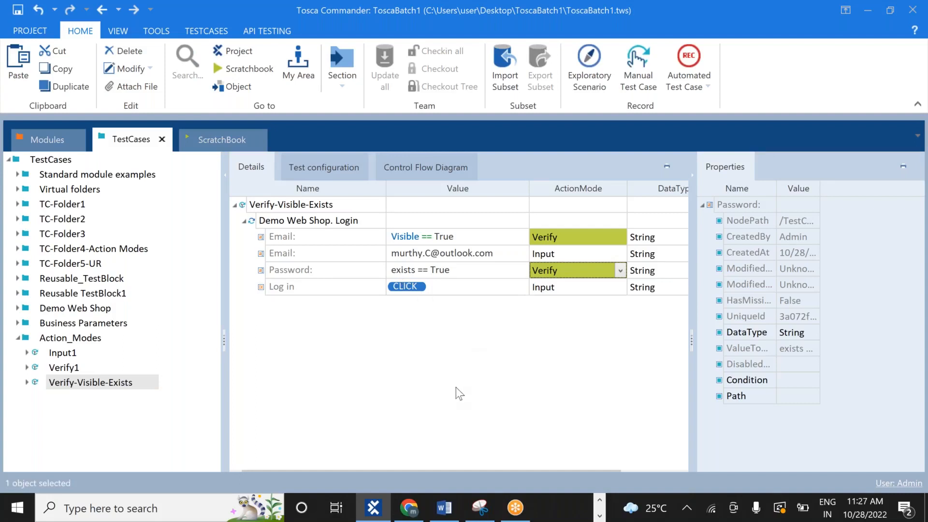
left_click(523, 268)
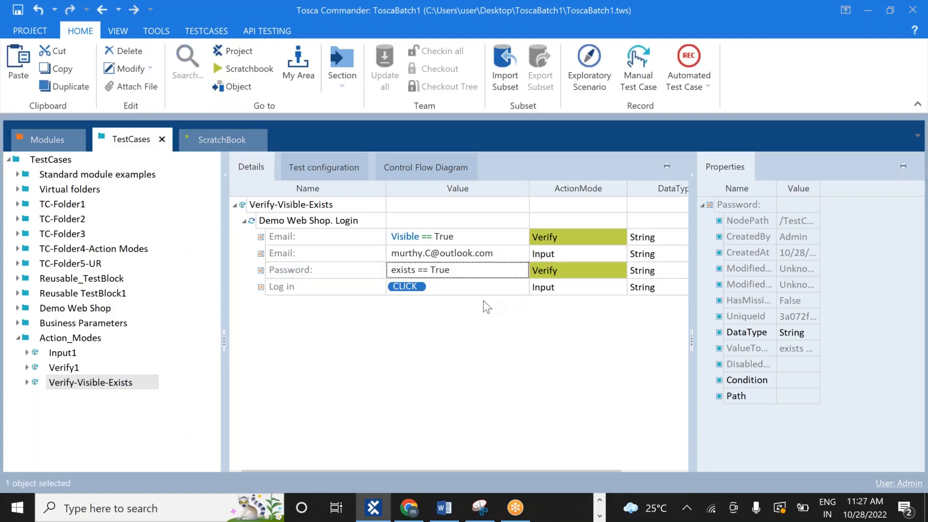
Delete {Click} from the Log in step's value, leaving it empty
left_click(441, 293)
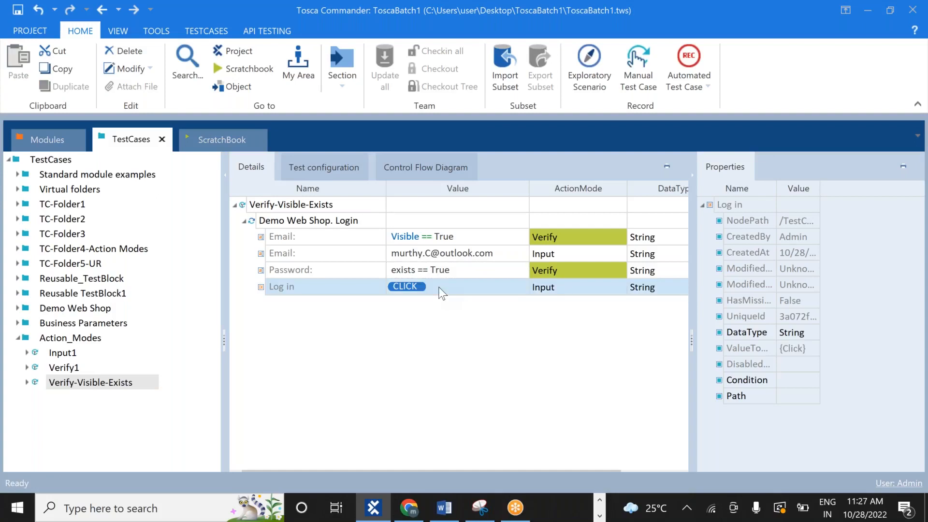
left_click(441, 292)
key("shift+Left")
key("shift+Left")
key("shift+Left")
key("shift+Left")
key("shift+Left")
key("shift+Left")
key("BackSpace")
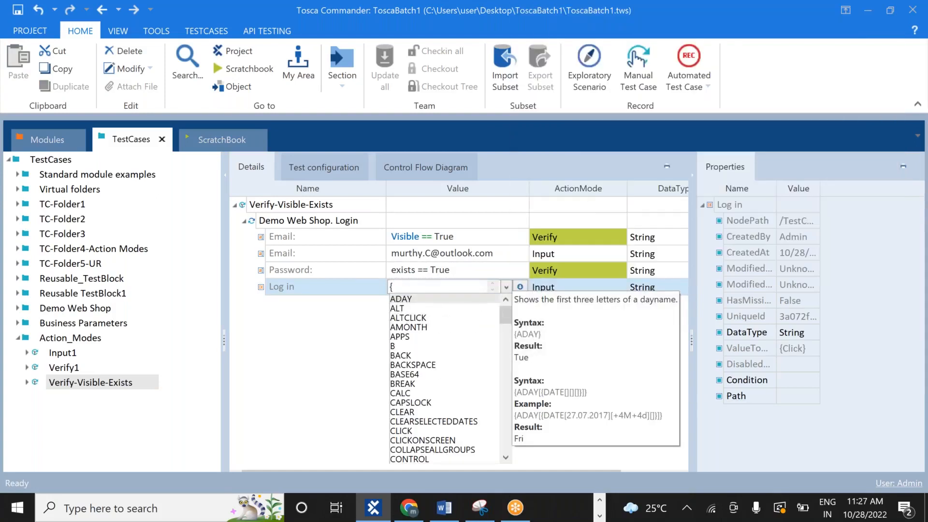
key("BackSpace")
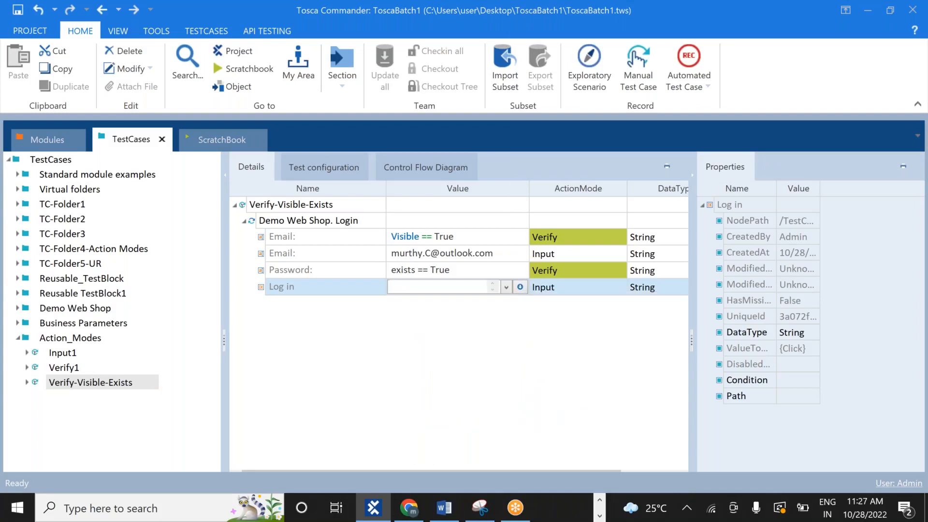
key("Return")
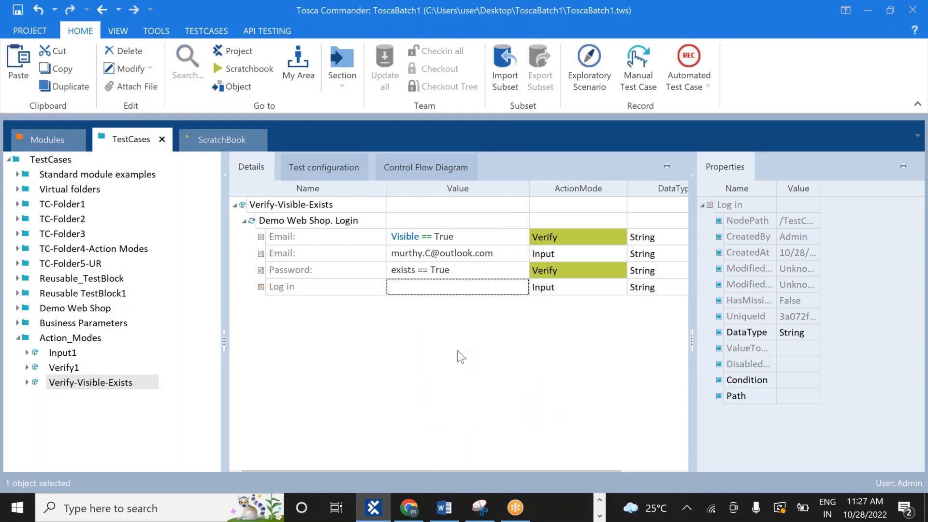
left_click(117, 383)
Rerun Verify-Visible-Exists in ScratchBook and return from Chrome to the new Demo Web Shop. Login entry
right_click(118, 381)
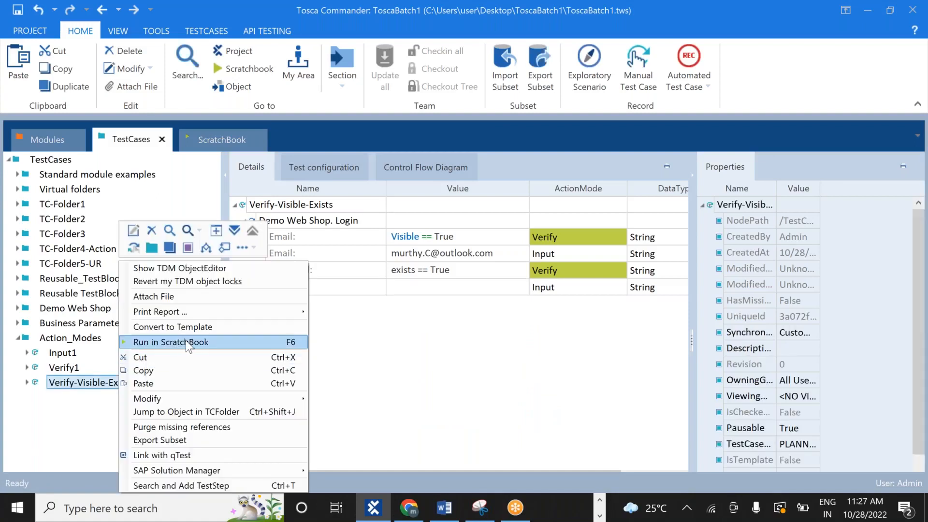
left_click(186, 341)
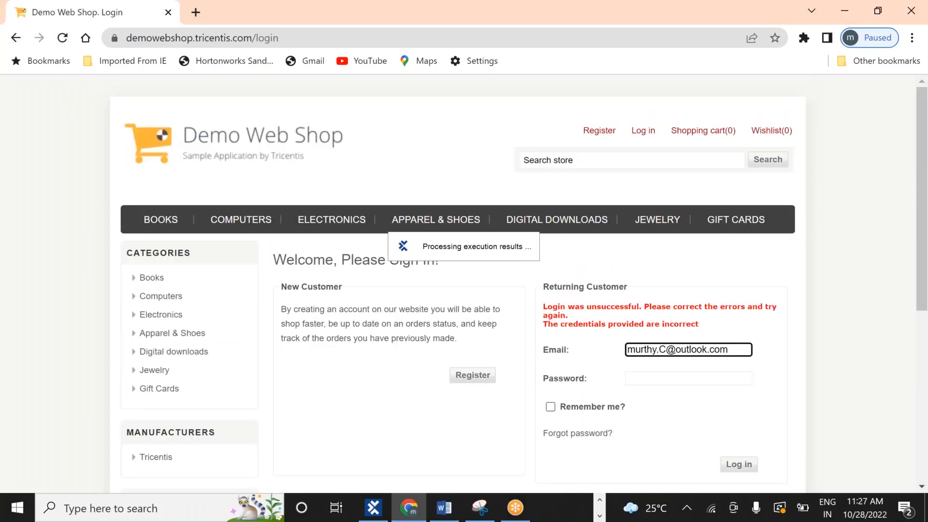
key("alt+Tab")
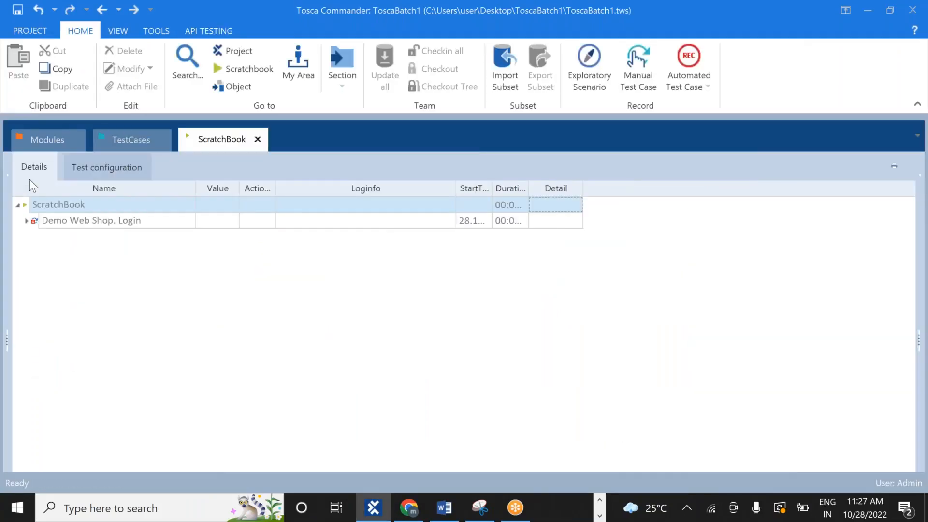
Open the failed Password check's log: expected exists == True, actual value empty
left_click(26, 220)
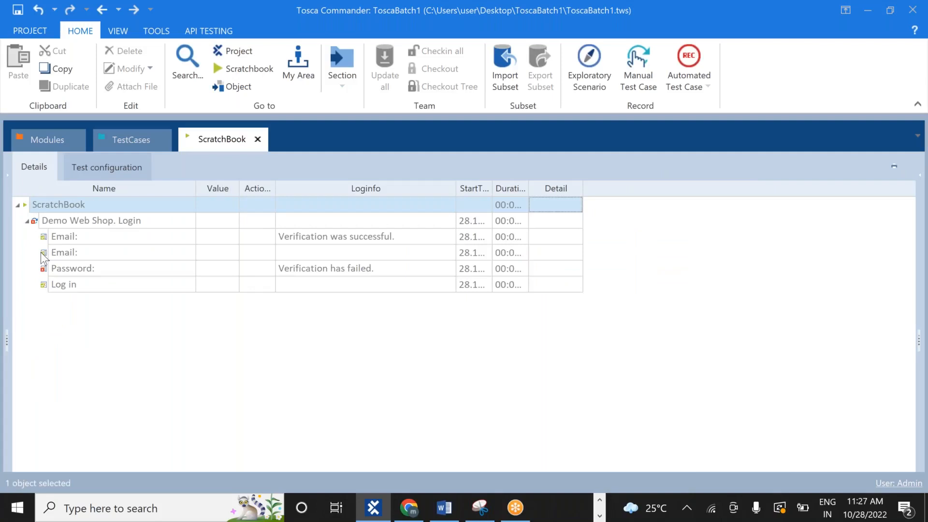
left_click(46, 271)
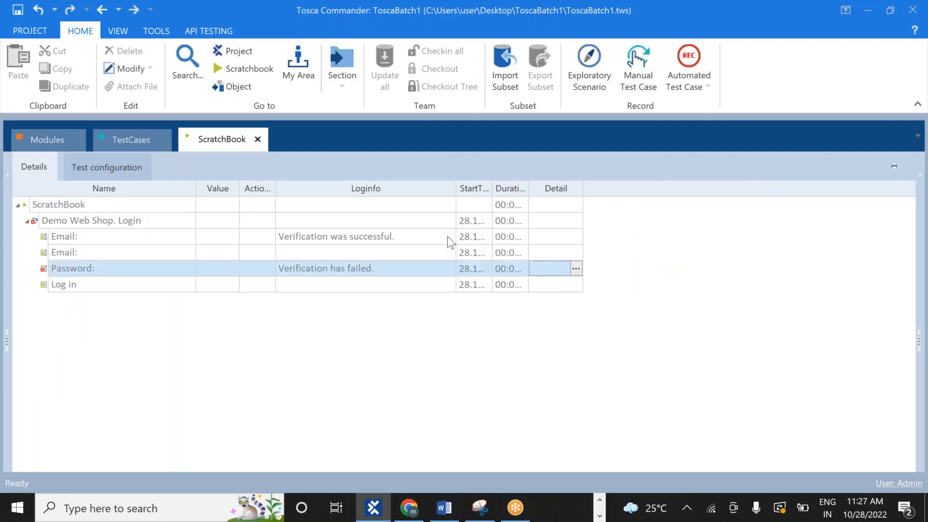
left_click(430, 269)
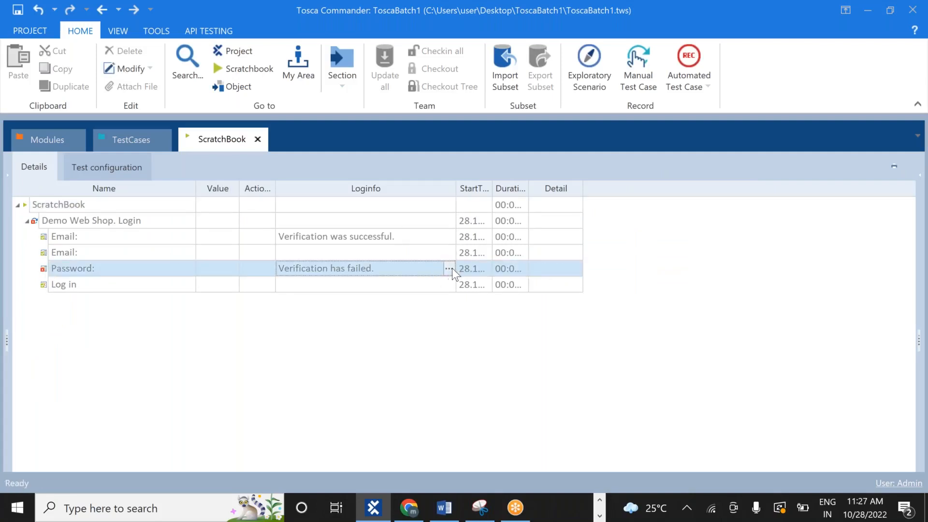
left_click(451, 268)
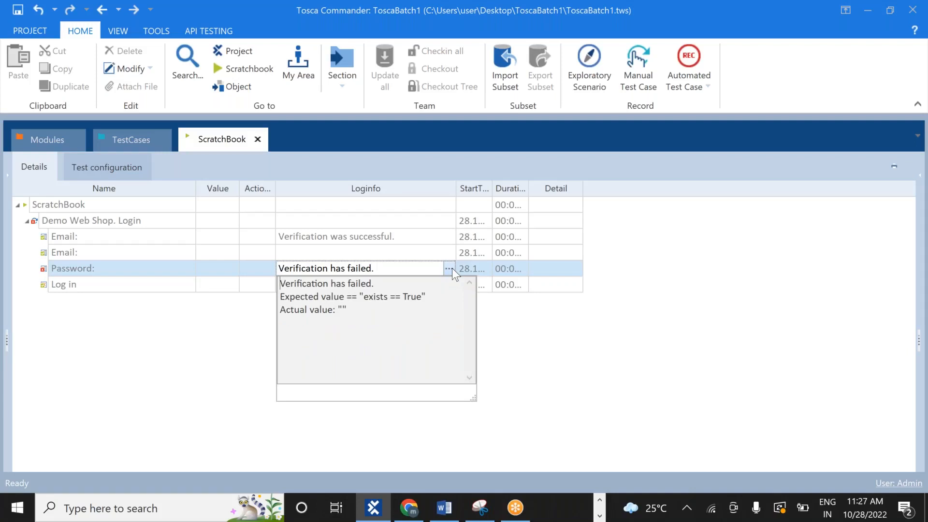
left_click(342, 309)
left_click(516, 375)
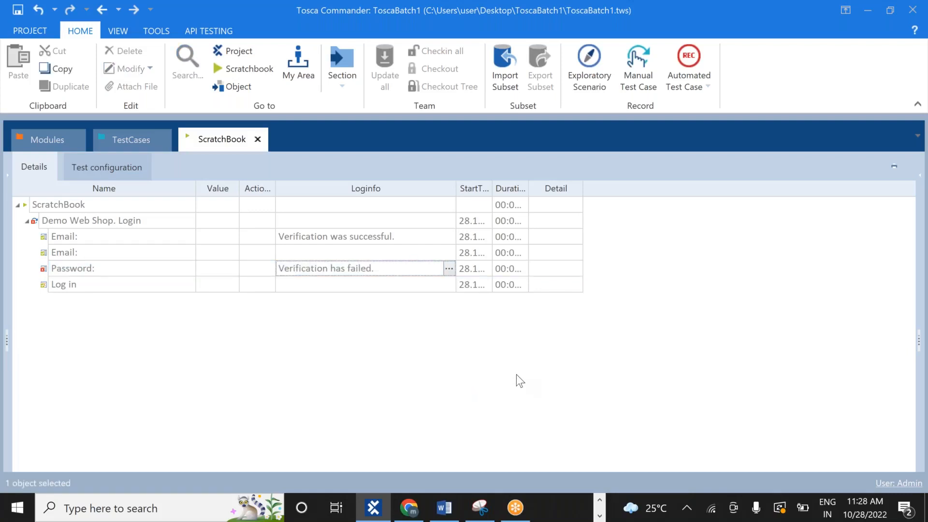
key("alt")
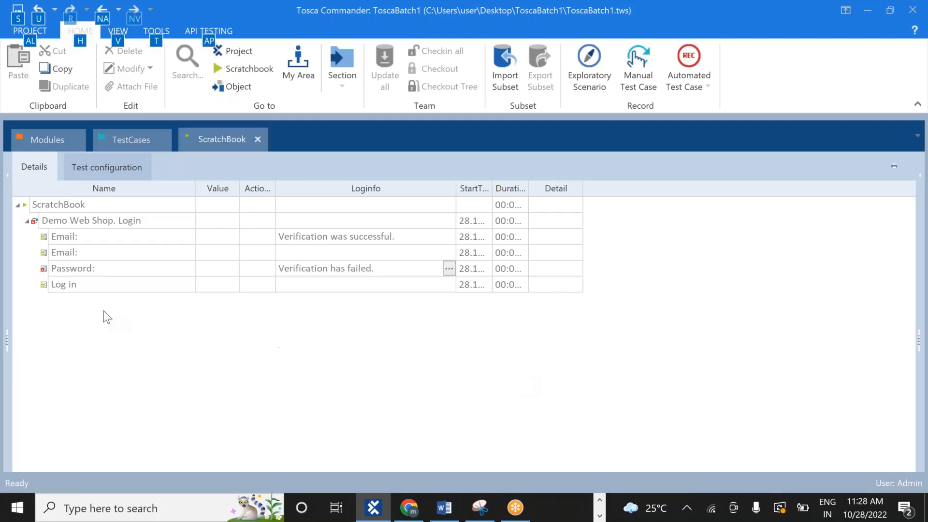
Replace the Password value 'exists == True' with Exists == True via the suggested Exists property
left_click(132, 137)
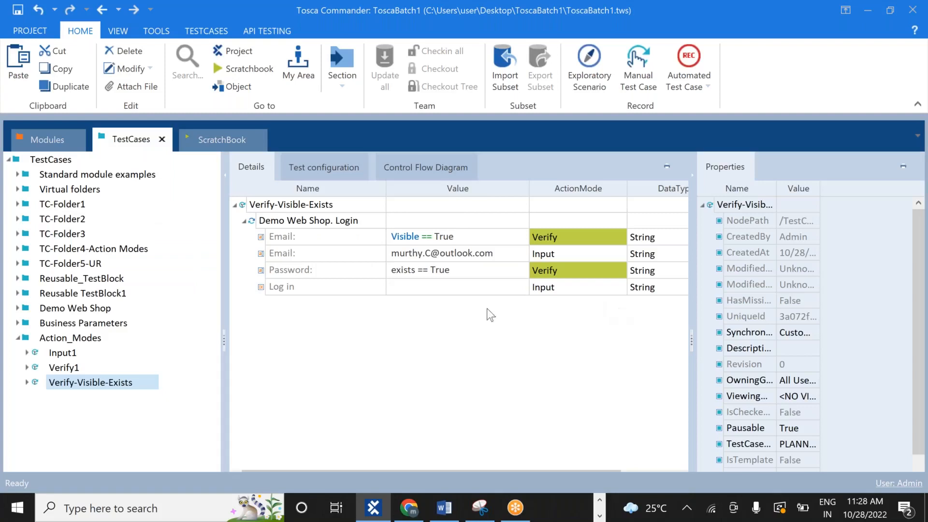
left_click(472, 273)
left_click(529, 275)
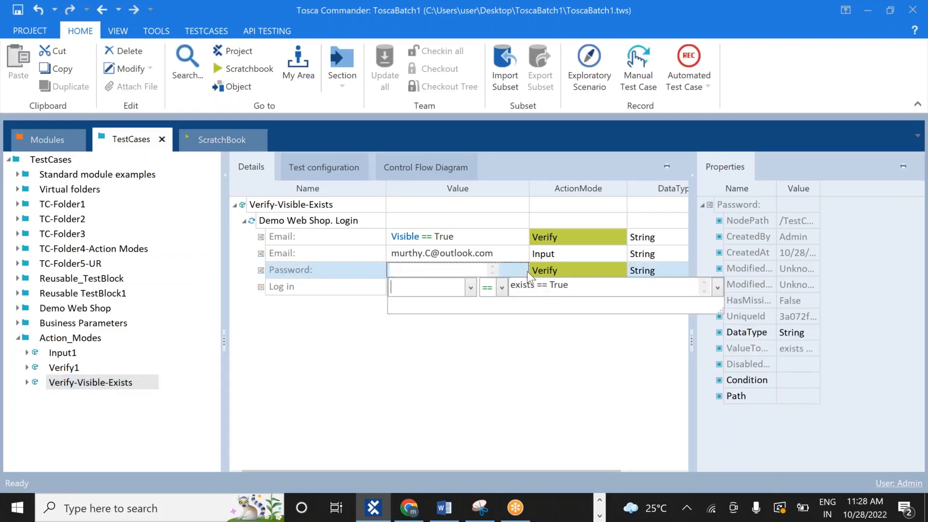
left_click(583, 284)
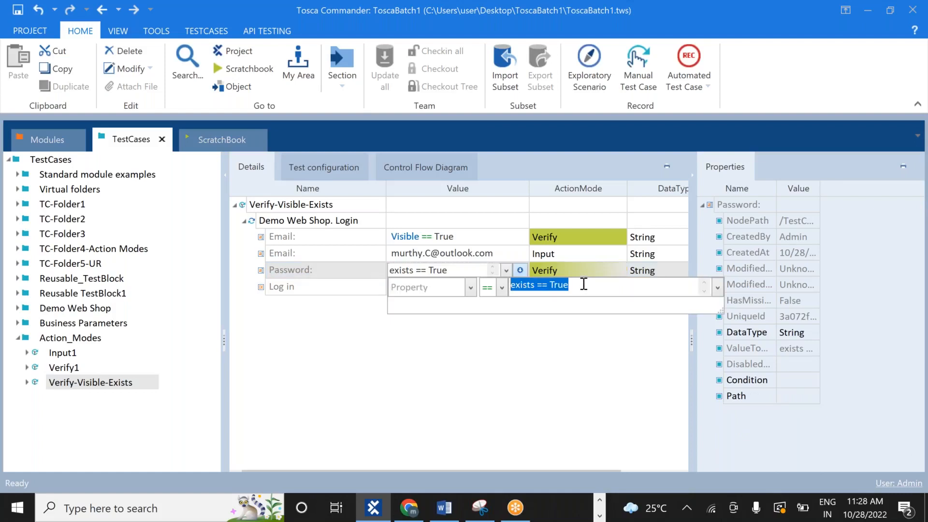
key("BackSpace")
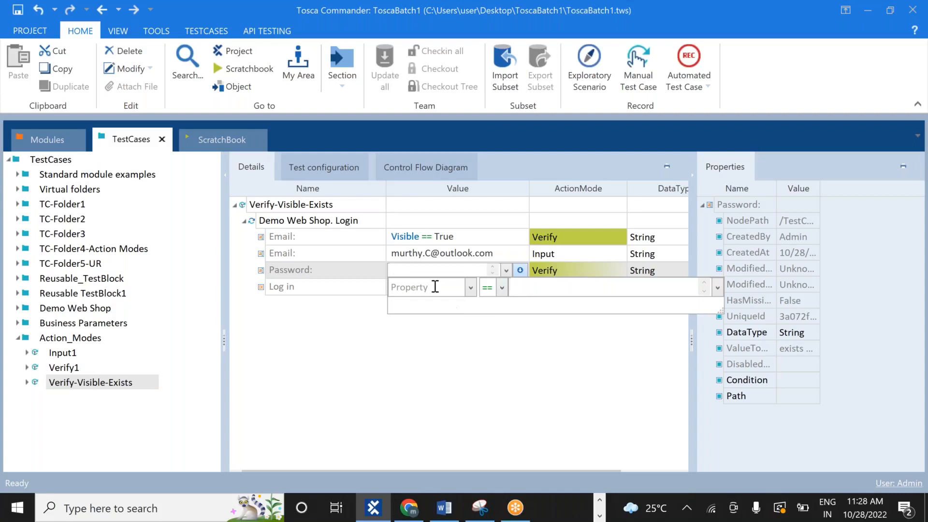
type("Exists")
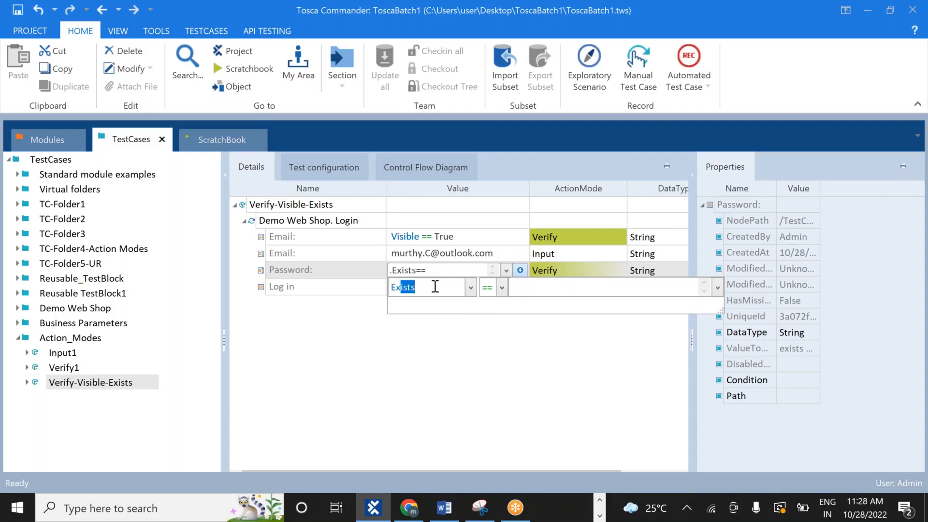
left_click(438, 287)
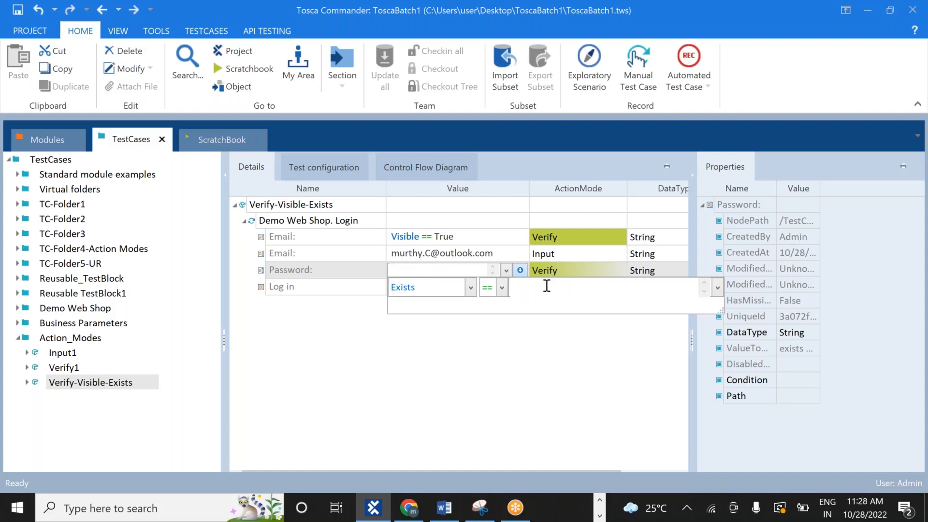
type("True")
key("Return")
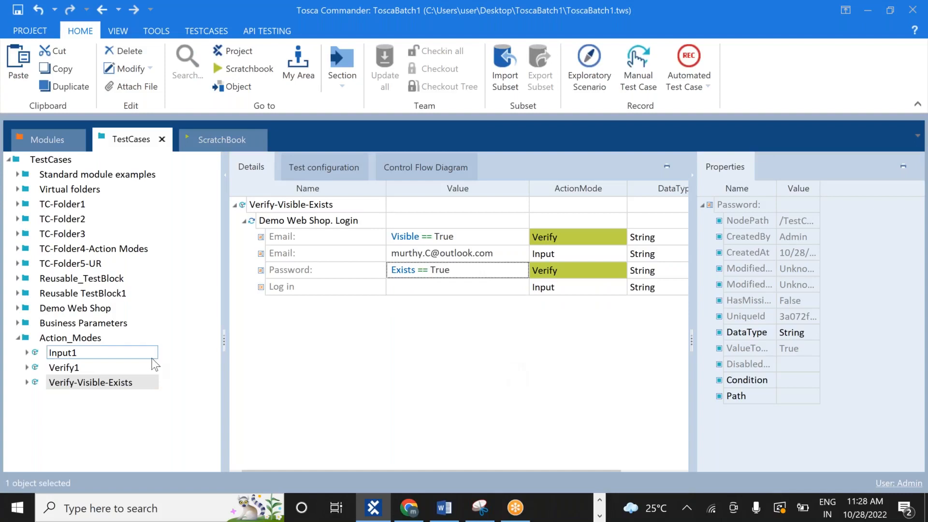
left_click(118, 385)
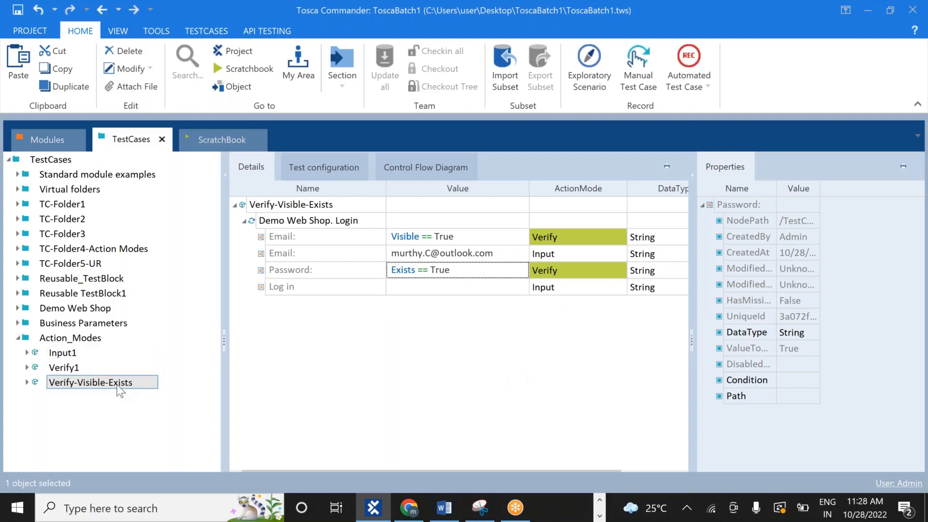
Run Verify-Visible-Exists in ScratchBook once more, then switch back from the browser to Tosca
right_click(119, 389)
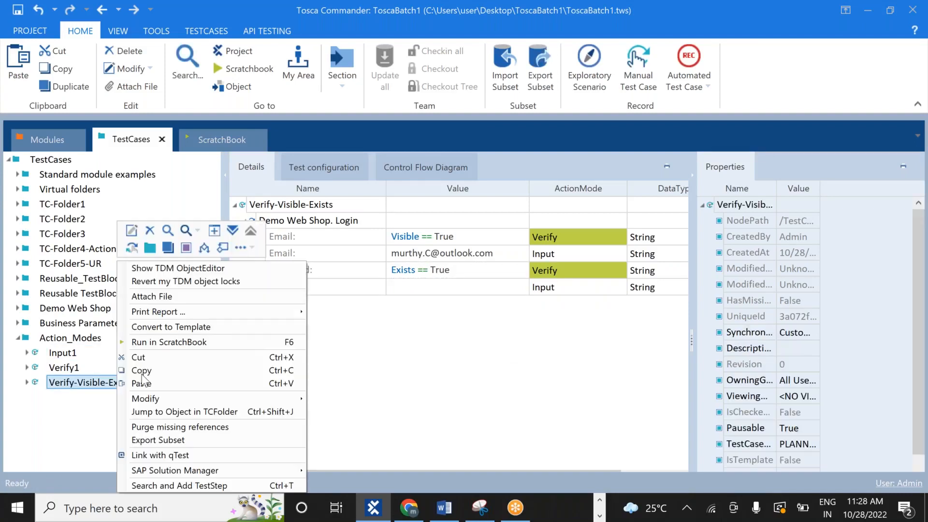
left_click(203, 343)
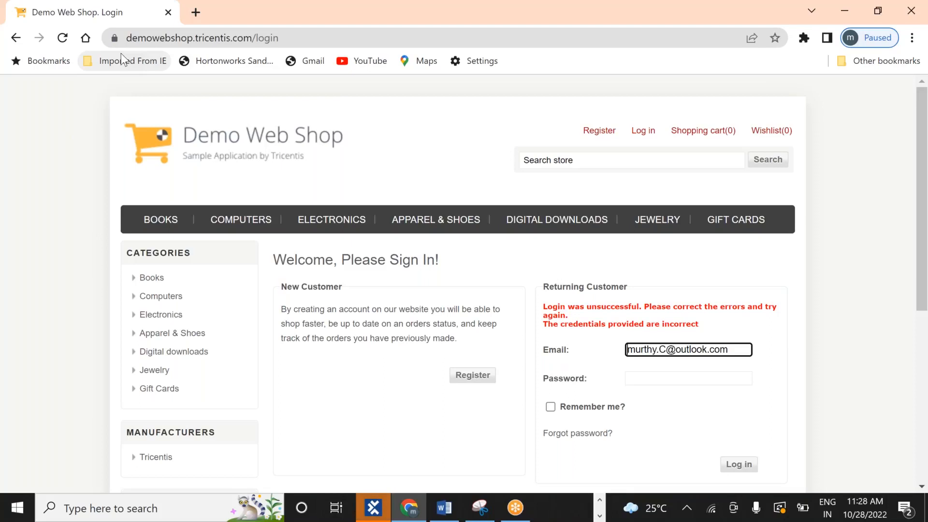
key("alt+Tab")
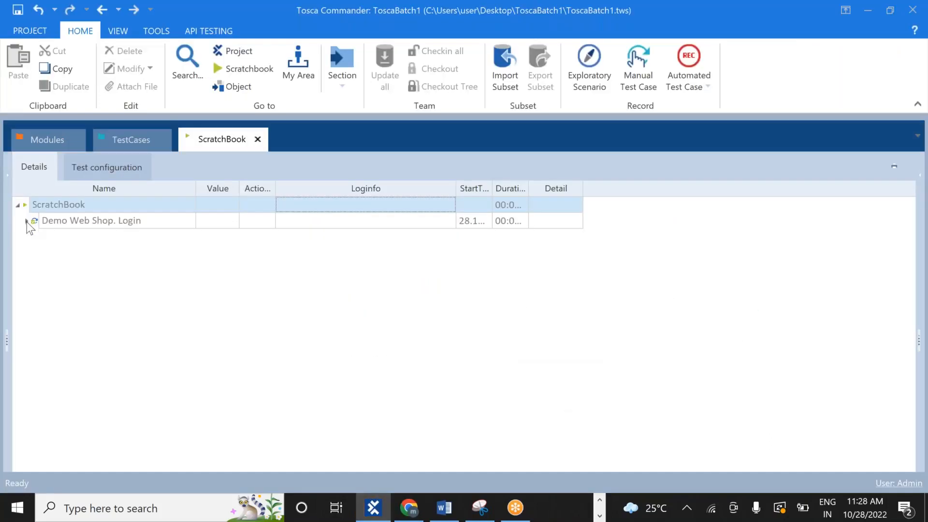
Expand the new login results and open the Password check's log, showing expected and actual True
left_click(27, 222)
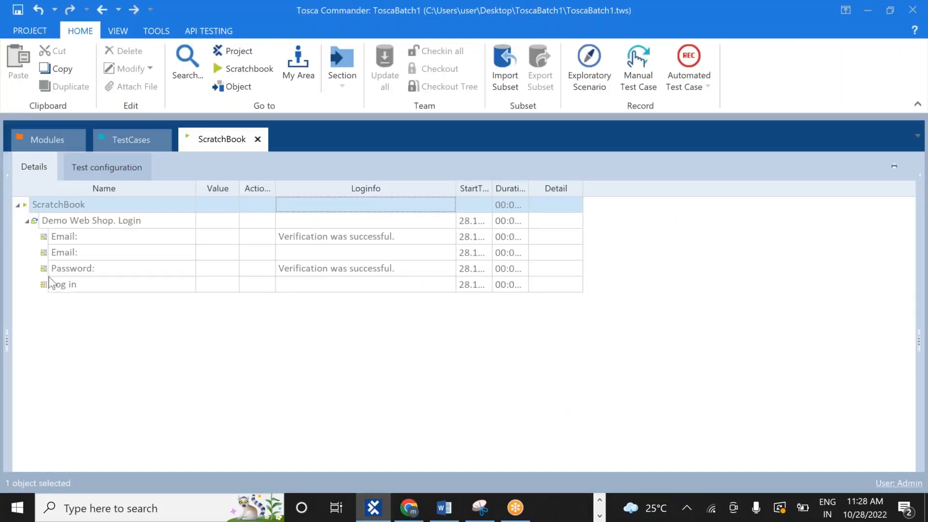
left_click(390, 273)
left_click(447, 270)
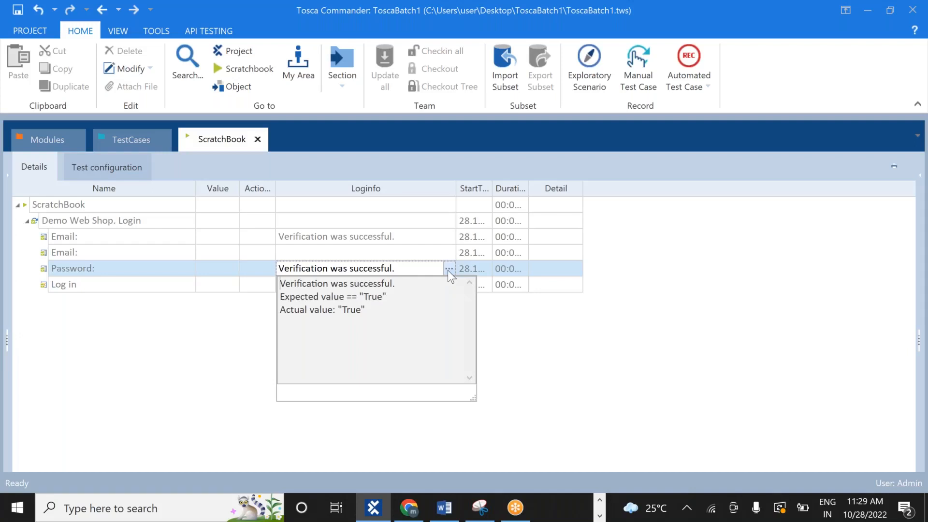
Insert two blank lines after the 'visible/Exists == True' note on line 360 of new 10.txt
key("alt+Tab")
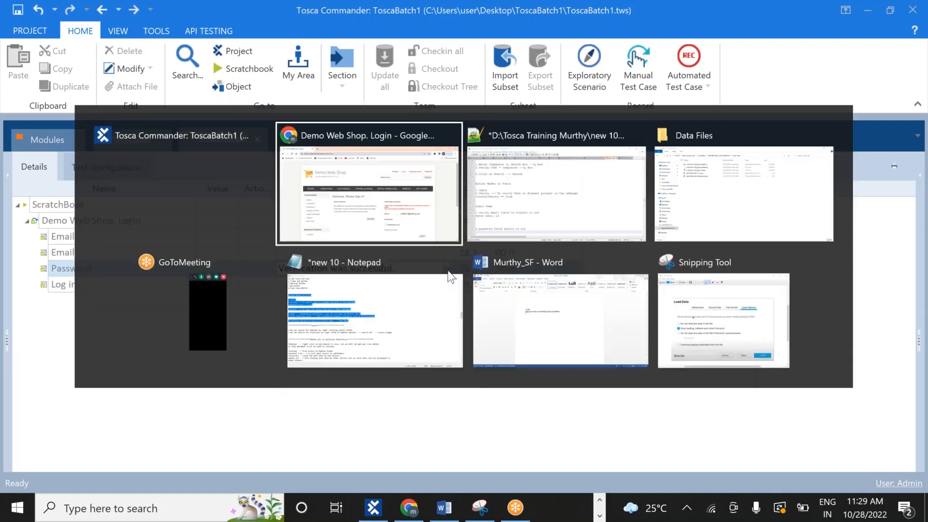
key("alt+Tab")
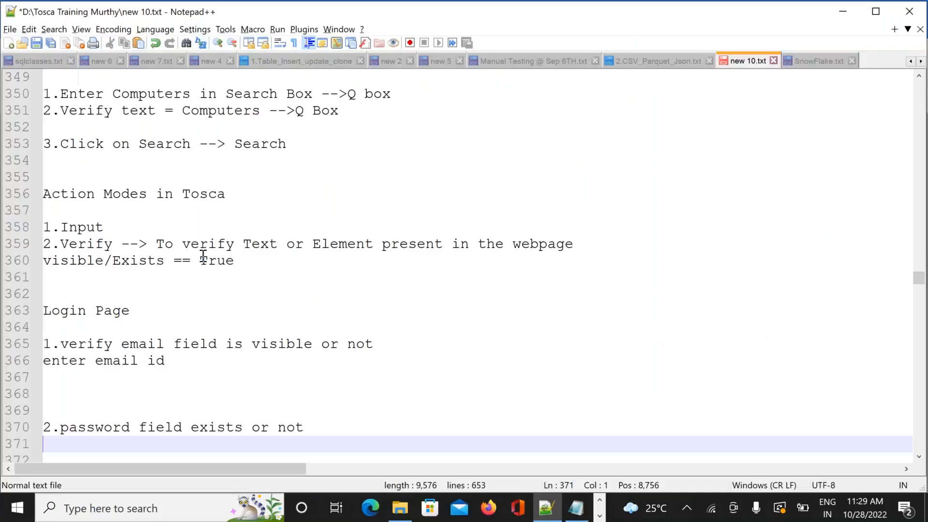
left_click(259, 255)
key("Return")
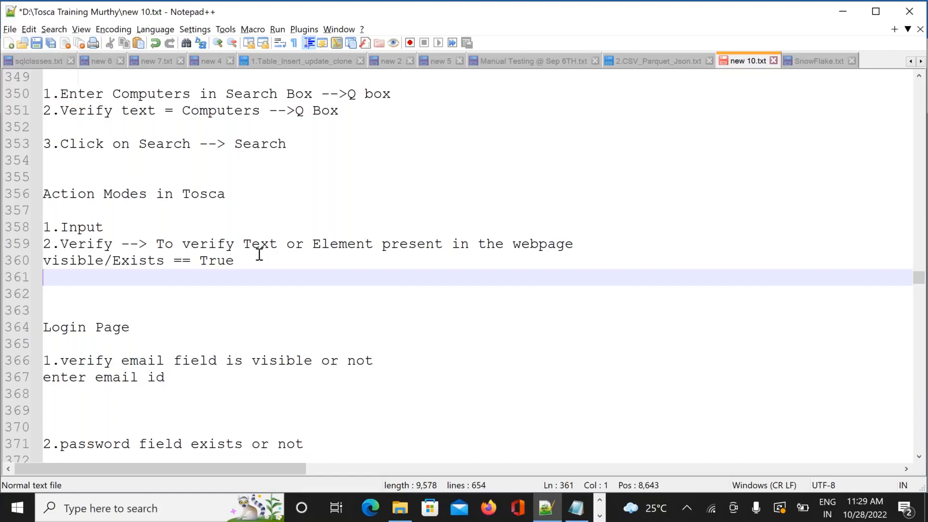
key("Return")
key("Return")
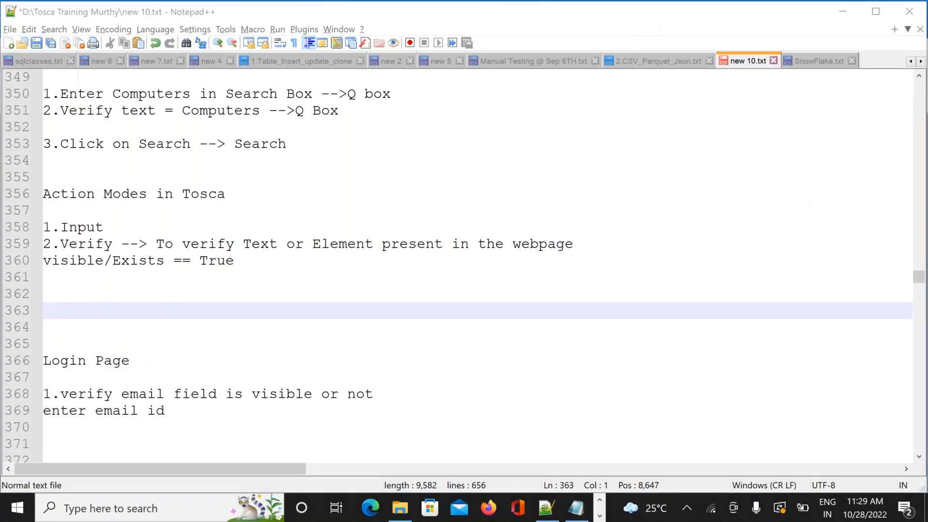
key("alt+Tab")
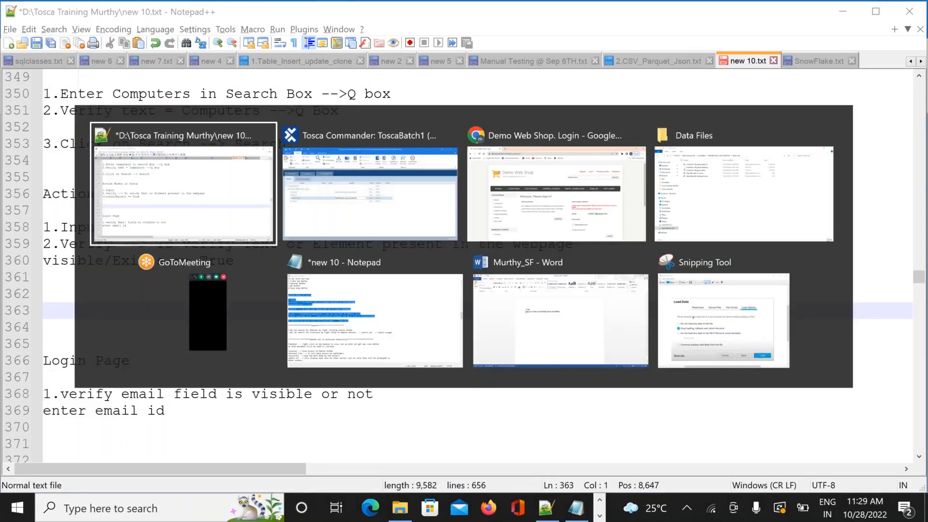
Return to Tosca Commander's TestCases view showing Verify-Visible-Exists with its Email and Password checks
key("Tab")
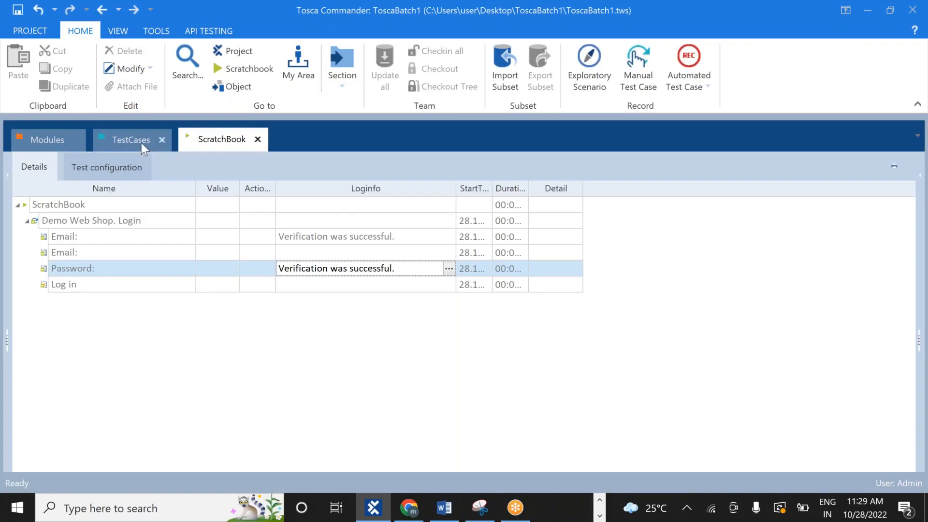
left_click(132, 141)
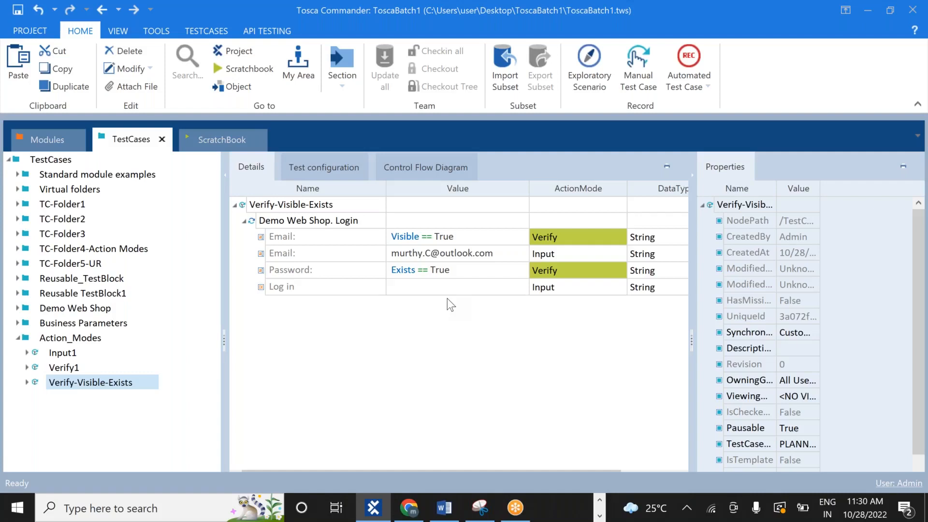
Collapse the Action_Modes folder and scroll the Notepad++ training notes down to '3.Buffer'
left_click(16, 338)
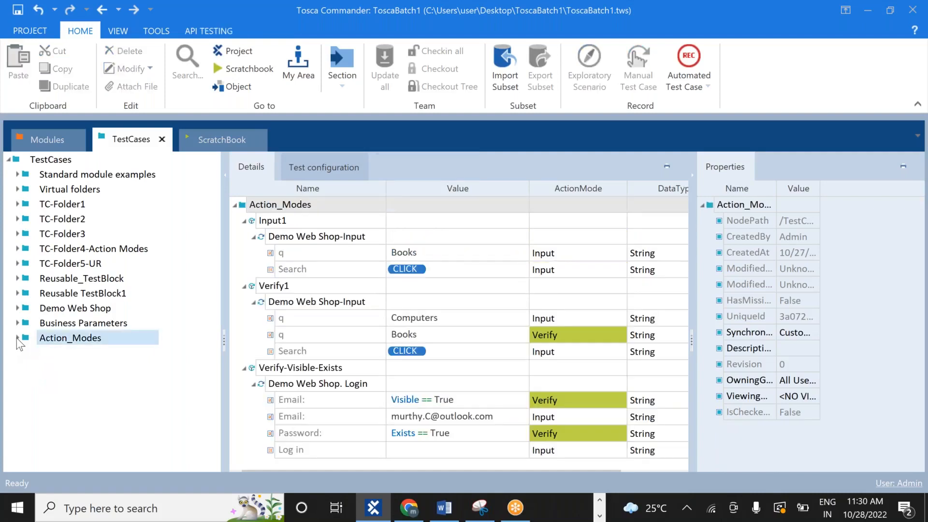
key("alt+Tab")
left_click(164, 380)
key("Down")
key("Down")
key("Down")
key("Down")
key("Down")
key("Down")
key("Down")
key("Down")
key("Down")
key("Down")
key("Down")
key("Down")
key("Down")
key("Down")
key("Down")
key("Down")
key("Down")
key("Down")
key("Down")
key("Down")
key("Down")
key("Down")
key("Down")
key("Down")
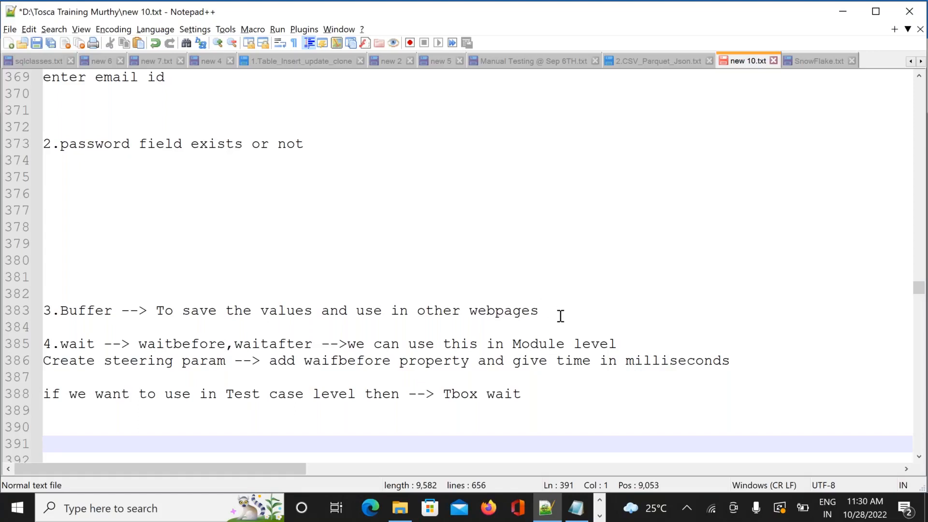
Open blank lines below line 383's Buffer note, leaving the caret on the first one
left_click(560, 316)
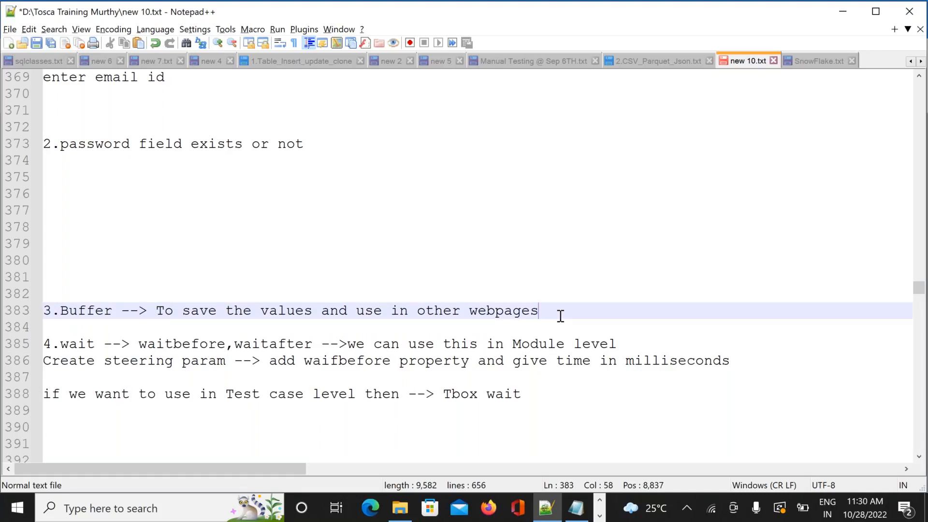
key("Return")
key("Return")
key("Return")
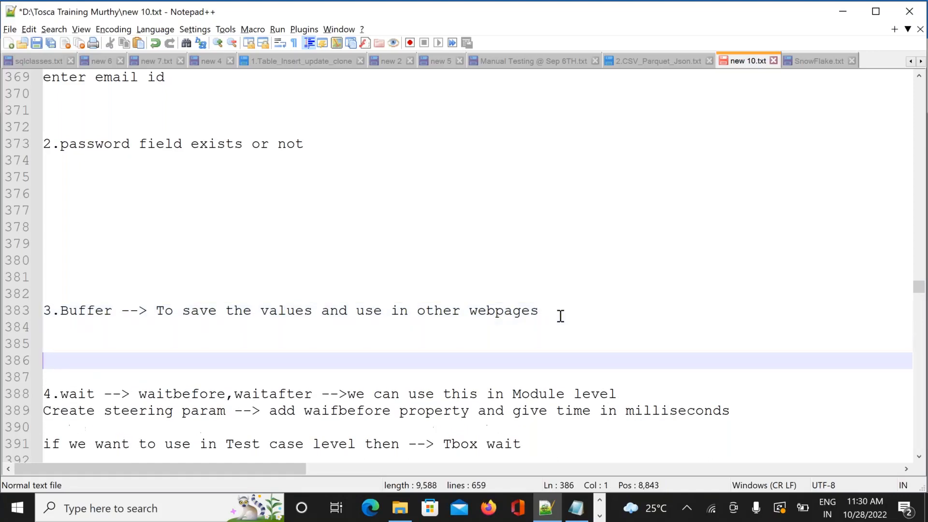
key("Up")
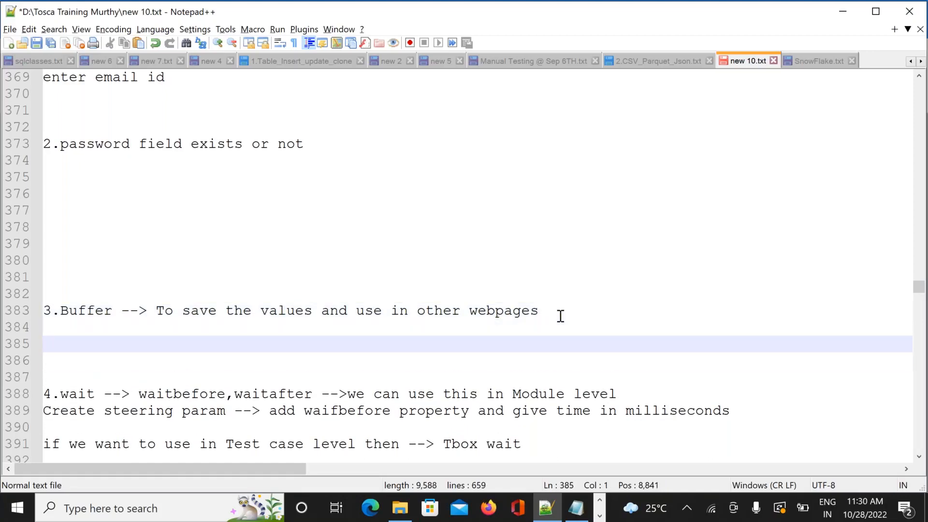
key("Up")
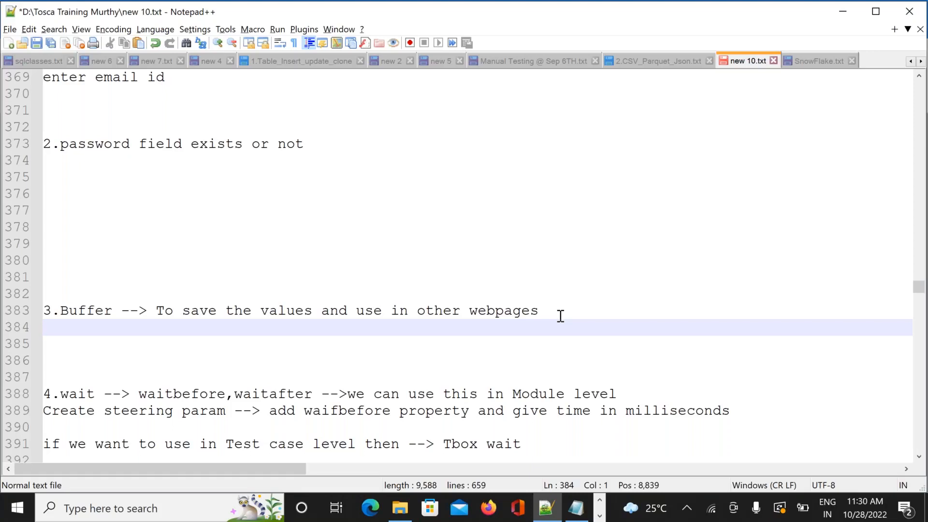
key("alt+Tab")
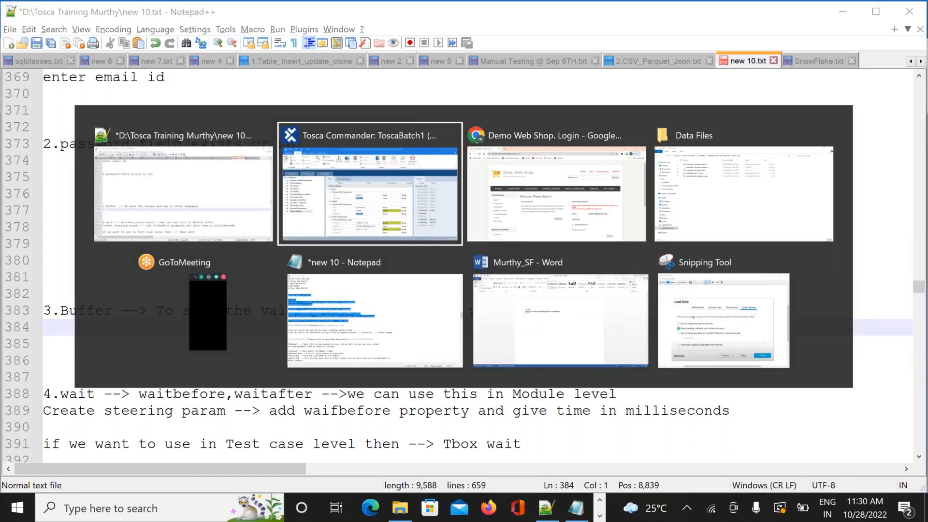
Check the Demo Web Shop login page's incorrect-credentials error in Chrome, then return to Tosca Commander
key("alt+Tab")
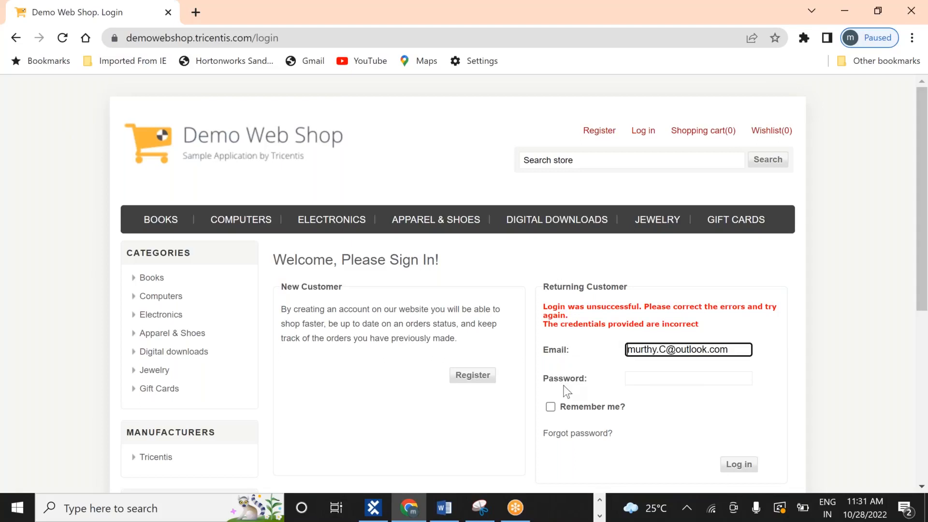
key("alt+Tab")
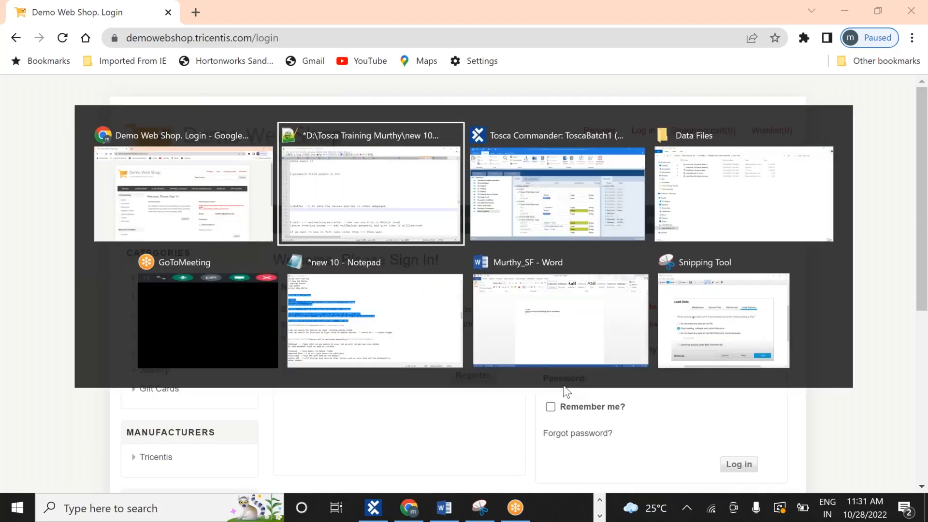
key("alt+Tab")
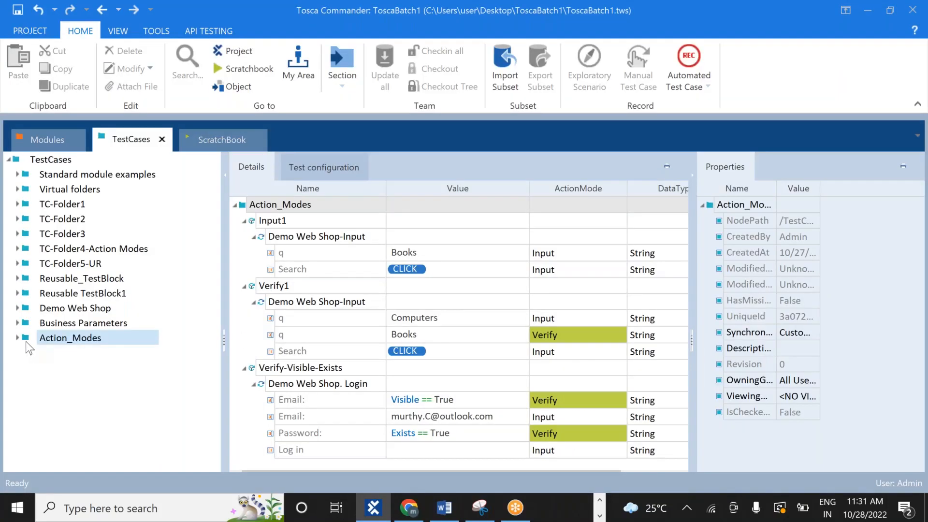
Create a new test case named 'Buffer' under the Action_Modes folder
left_click(16, 336)
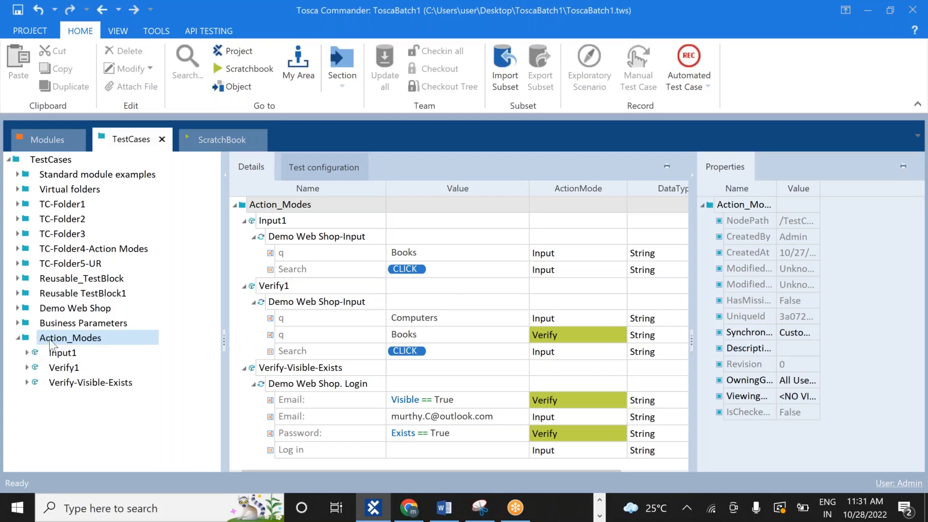
right_click(75, 336)
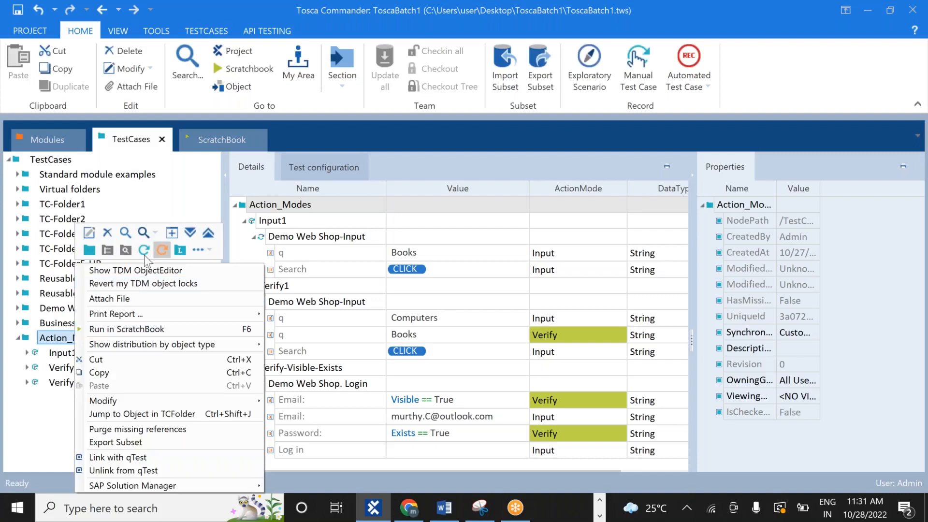
left_click(143, 250)
left_click(143, 249)
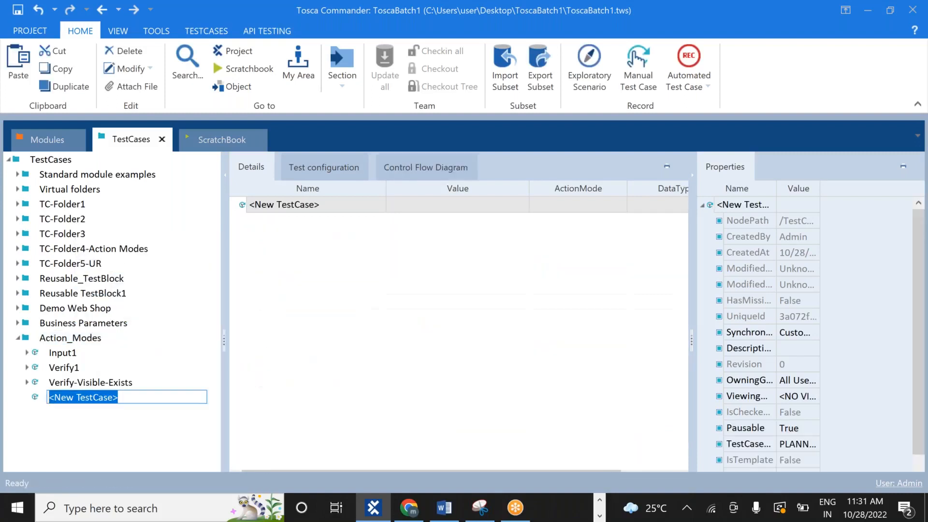
type("Buffer")
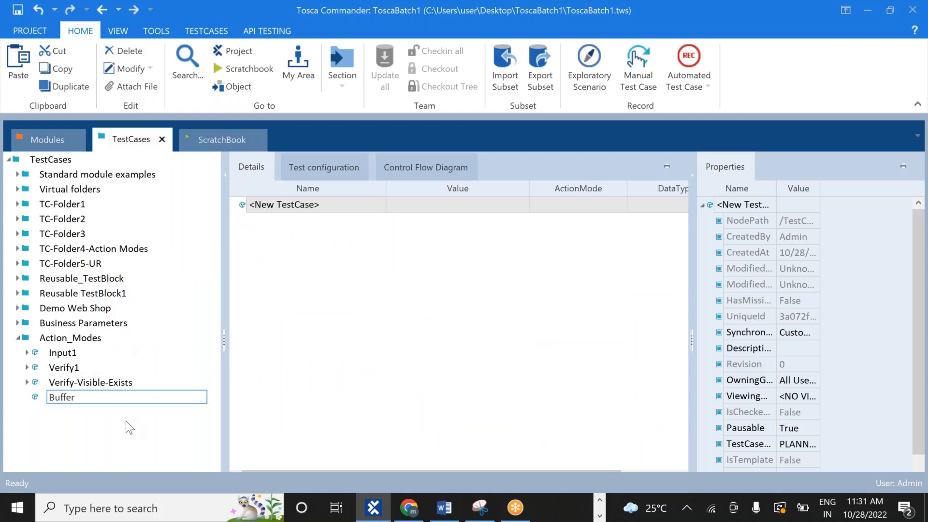
key("Return")
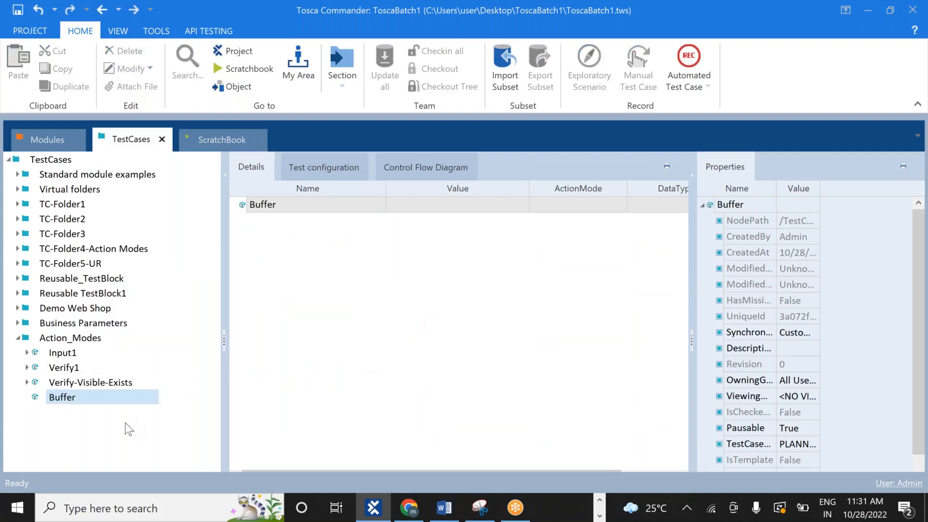
Copy Demo Web Shop. Login from Verify-Visible-Exists into Buffer and expand its steps
left_click(27, 382)
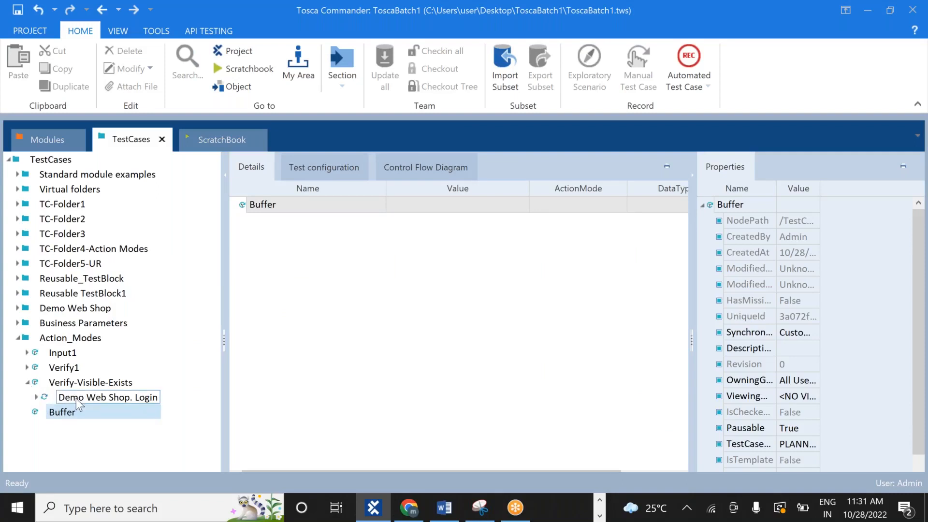
right_click(76, 398)
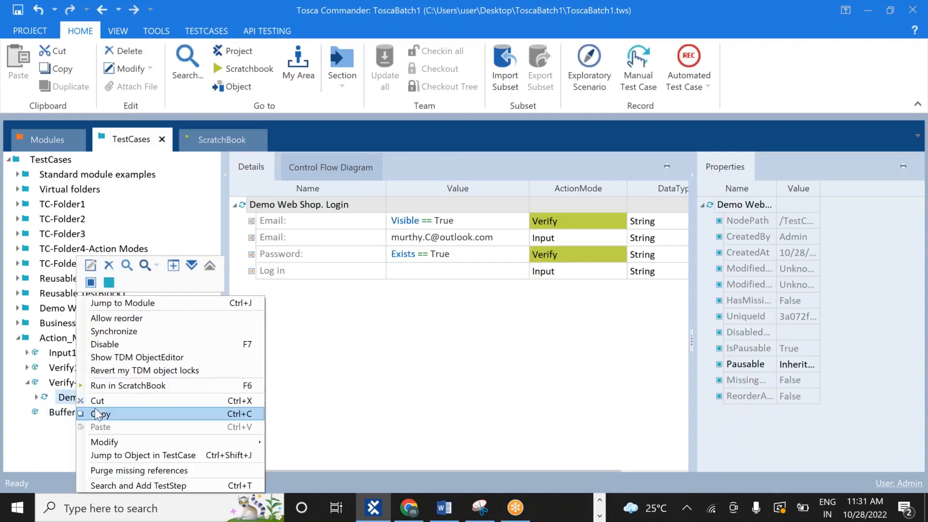
left_click(100, 414)
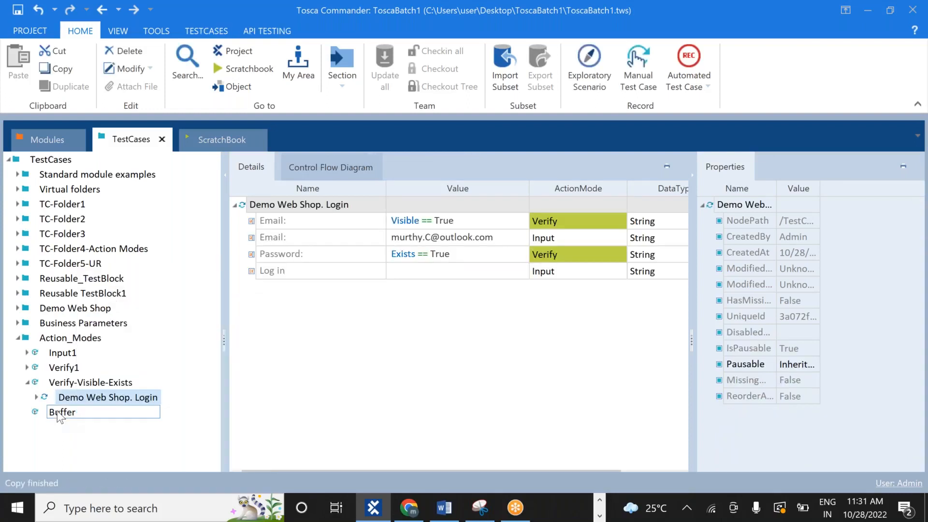
right_click(57, 415)
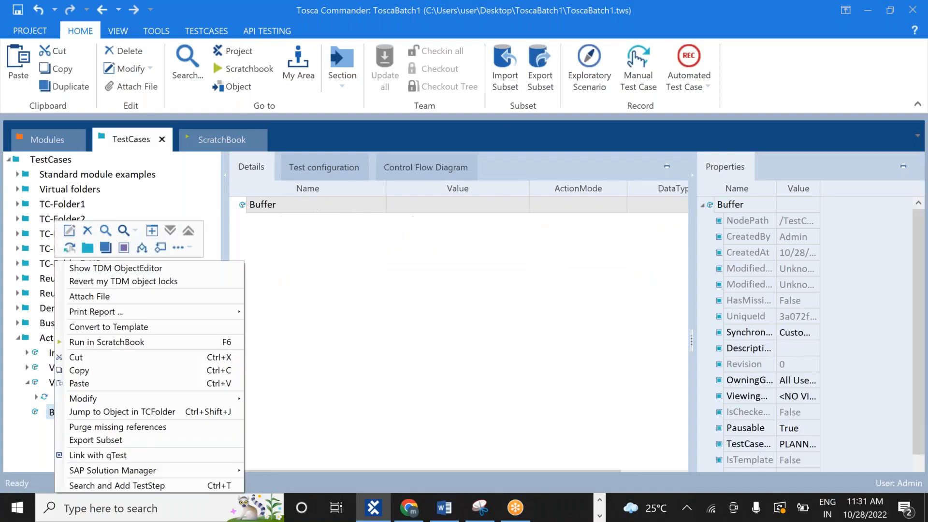
left_click(81, 384)
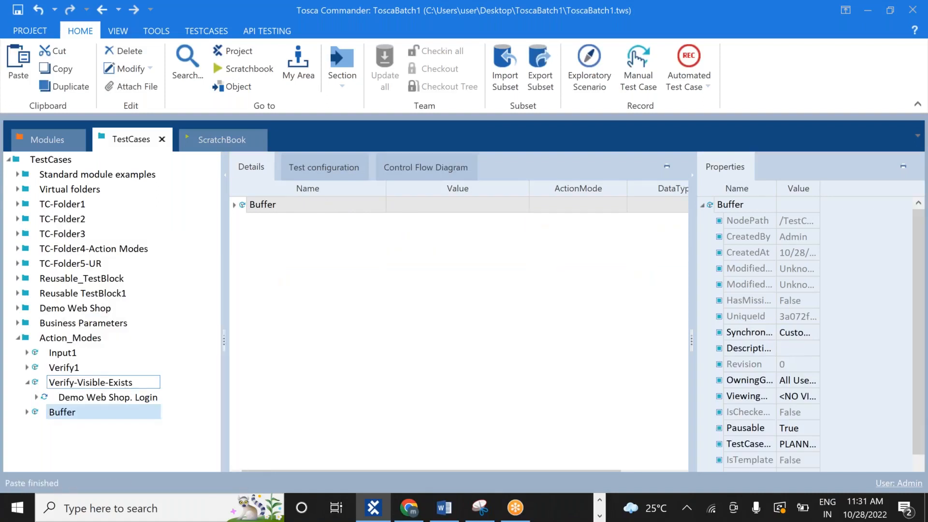
left_click(27, 383)
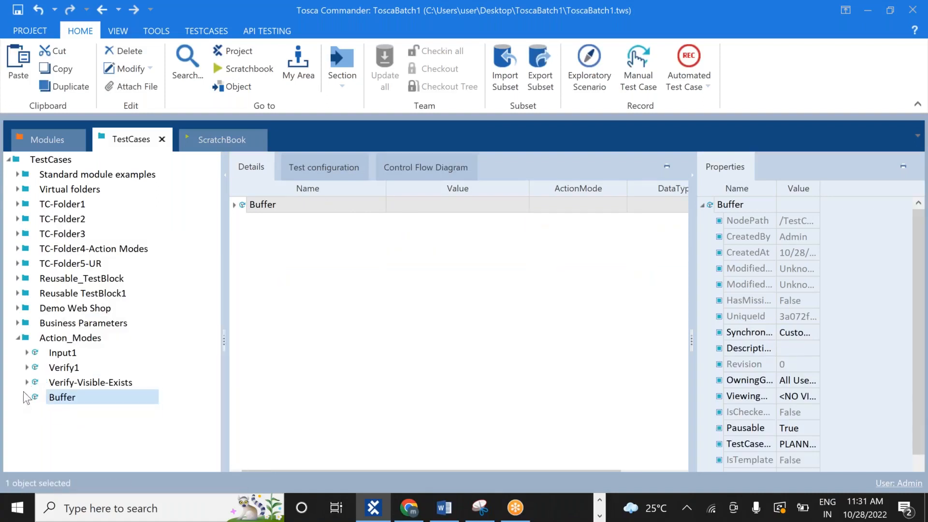
left_click(27, 397)
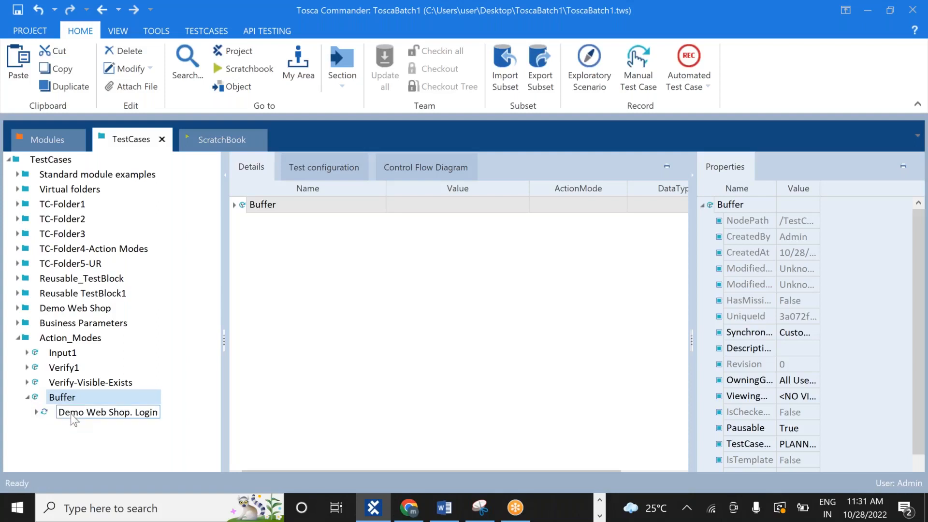
left_click(84, 414)
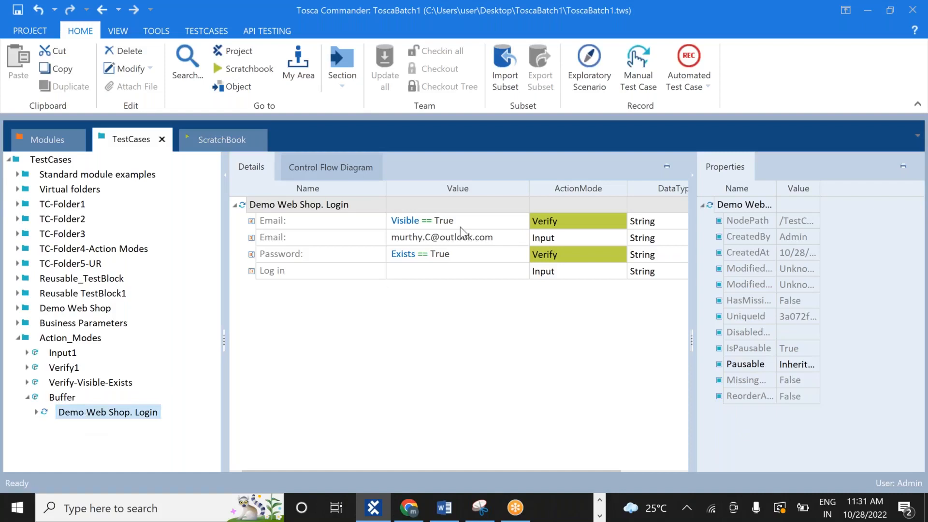
Clear the Visible==True check from the first Email row's value
left_click(474, 222)
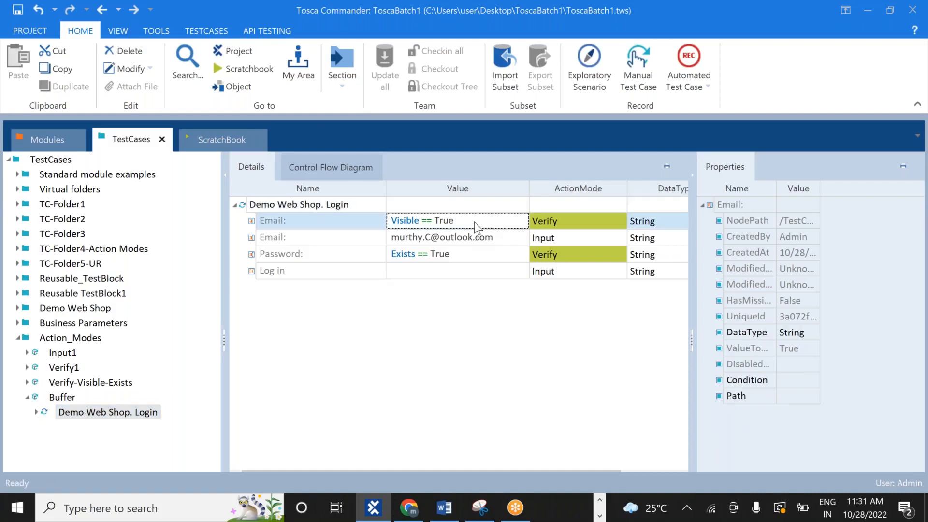
left_click(474, 222)
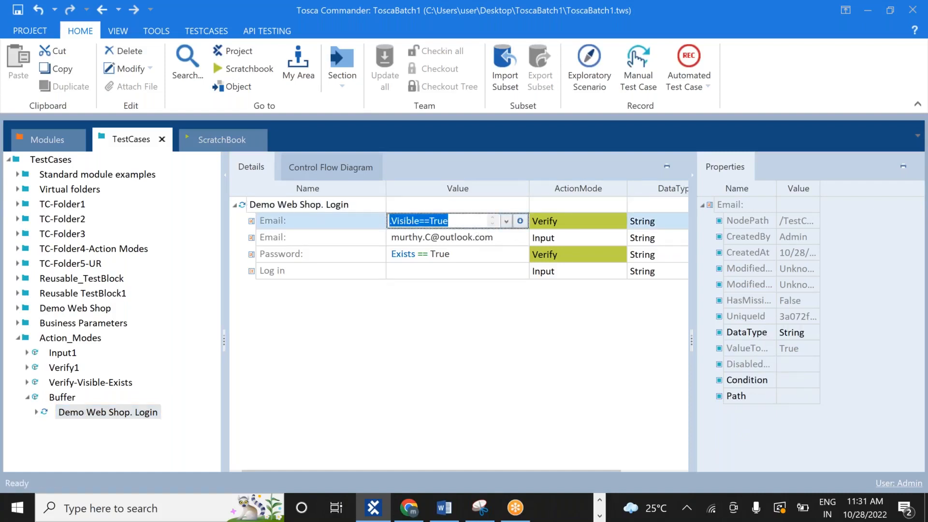
key("BackSpace")
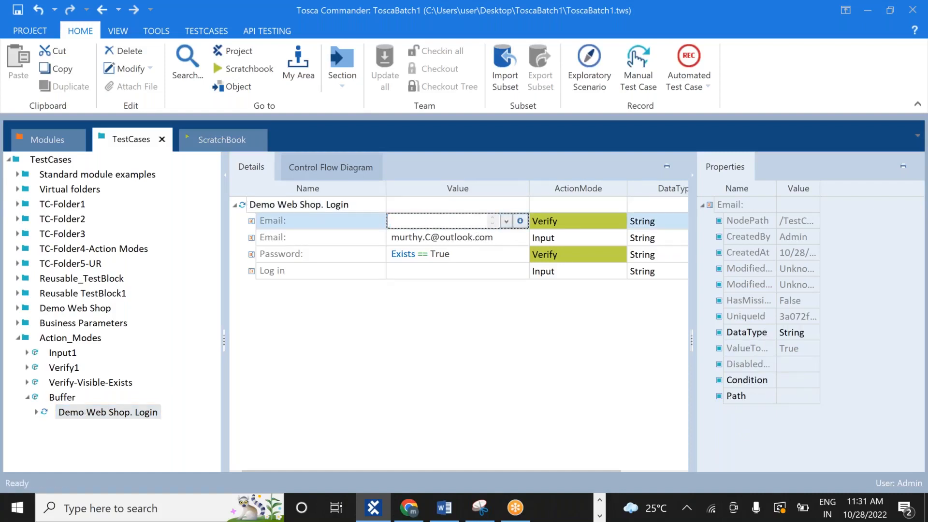
left_click(499, 239)
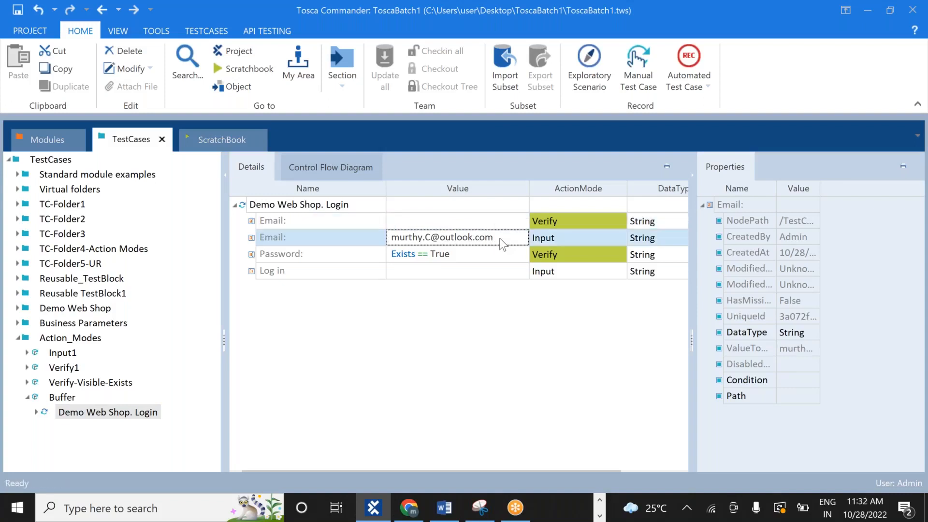
left_click(501, 243)
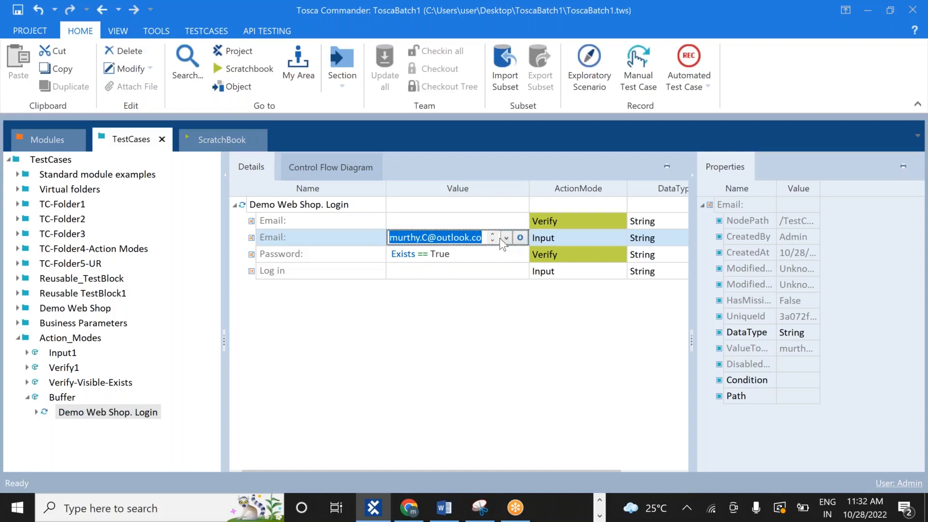
left_click(570, 225)
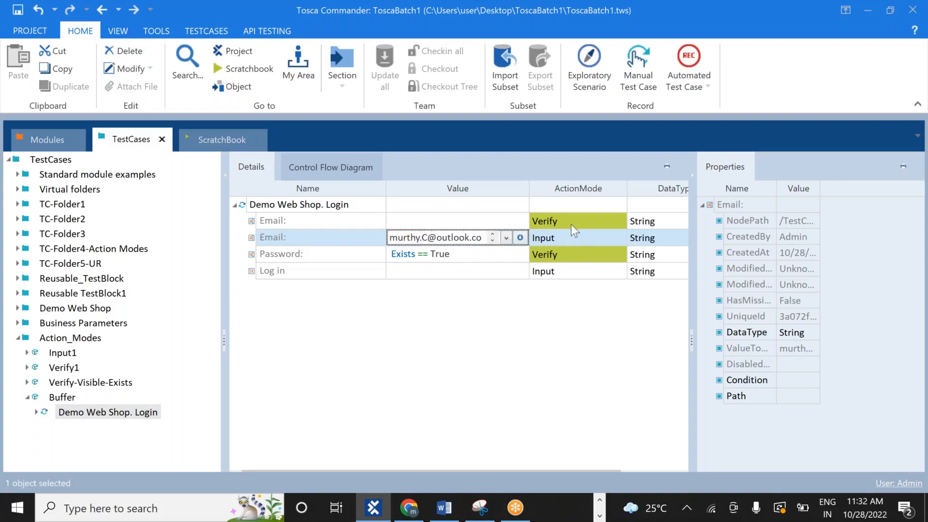
left_click(483, 224)
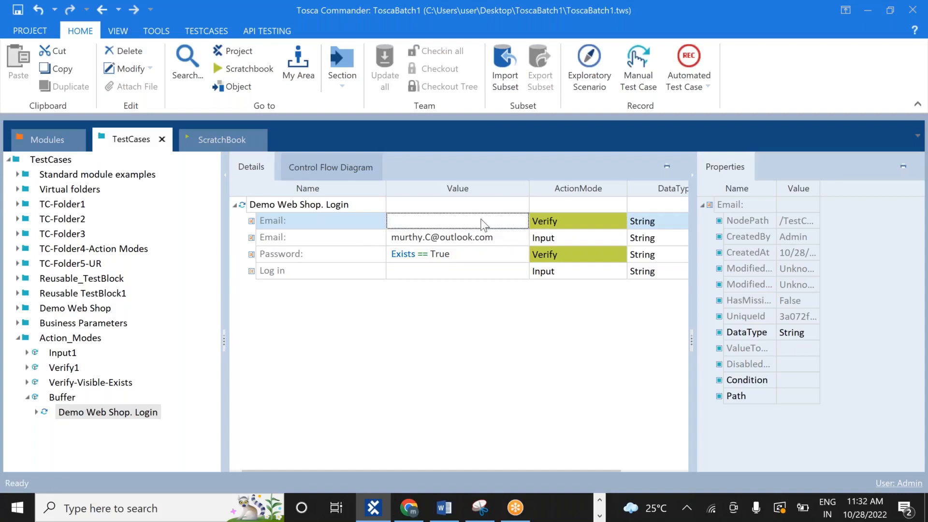
Replace the Password check with an Input action that enters the account password
left_click(494, 257)
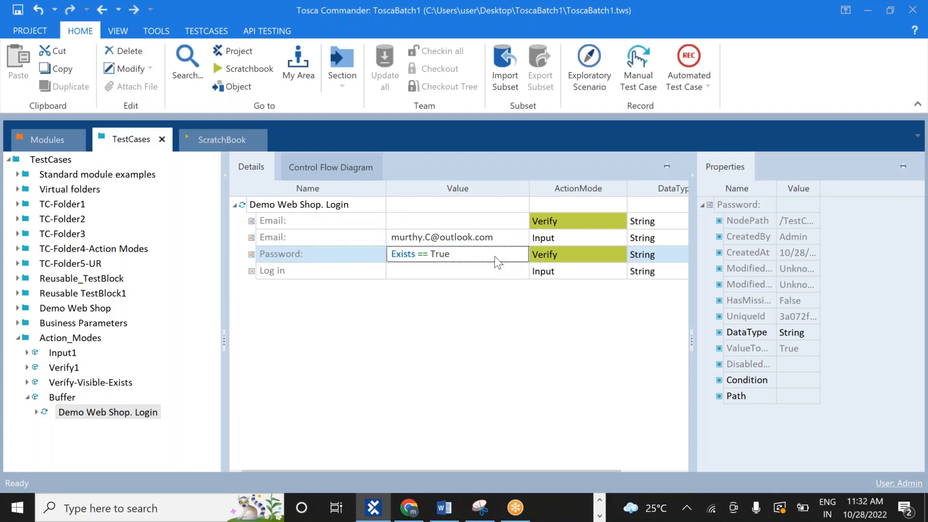
left_click(494, 256)
key("BackSpace")
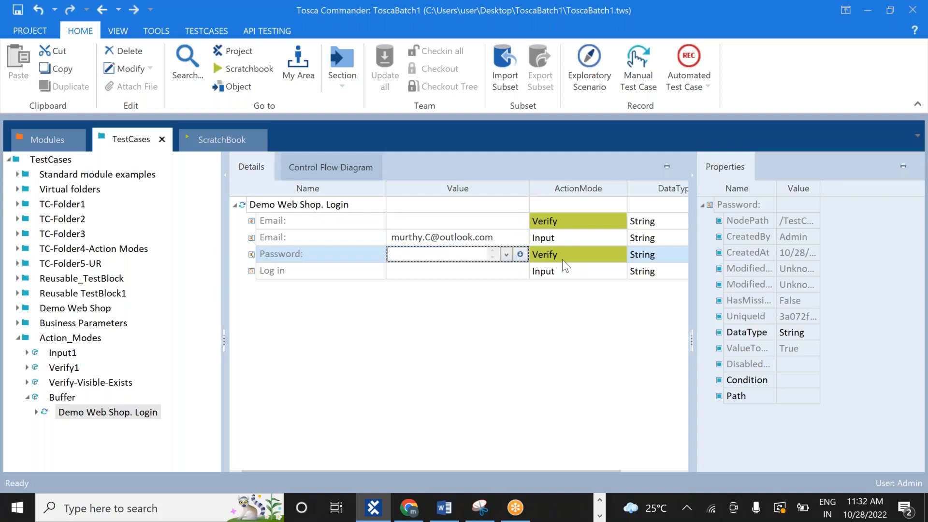
left_click(576, 253)
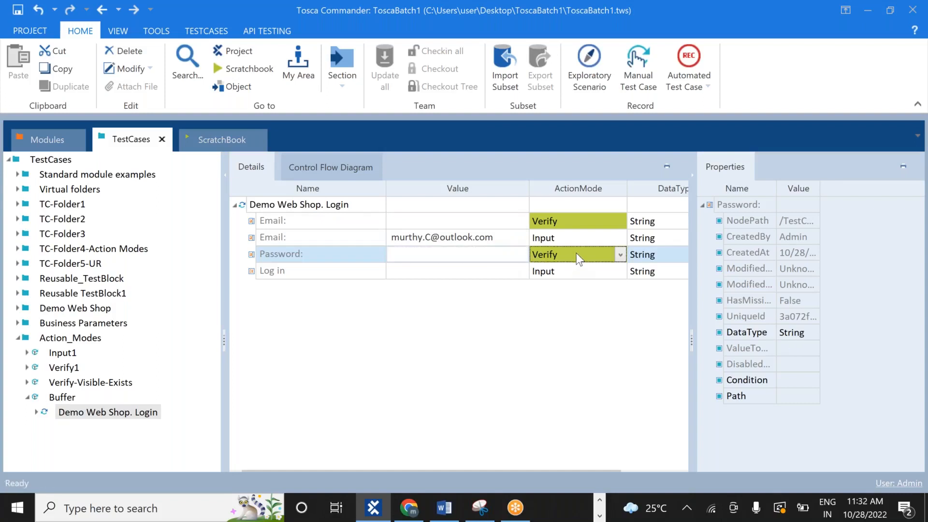
left_click(620, 254)
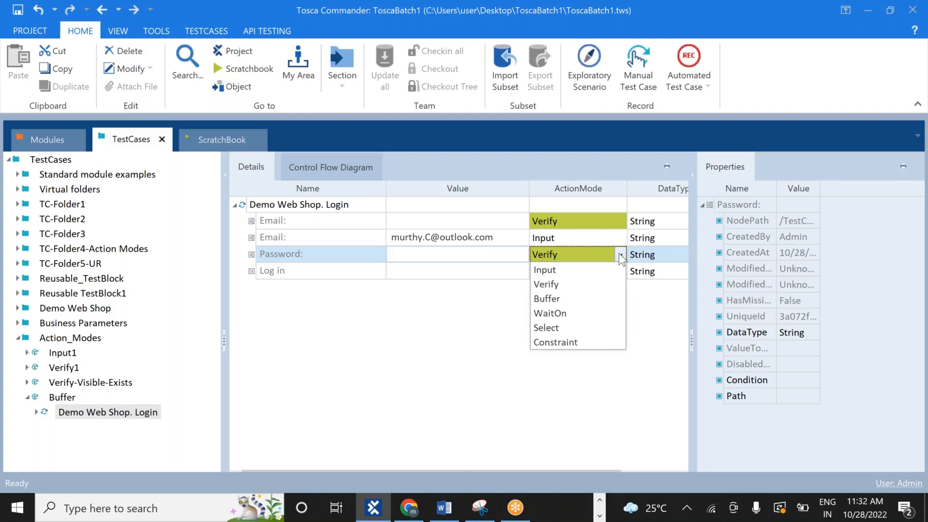
left_click(590, 267)
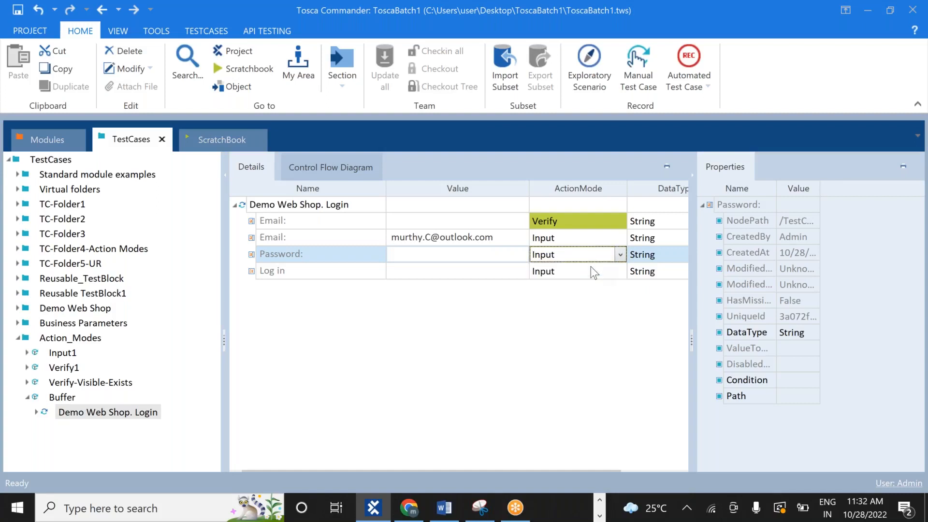
left_click(454, 252)
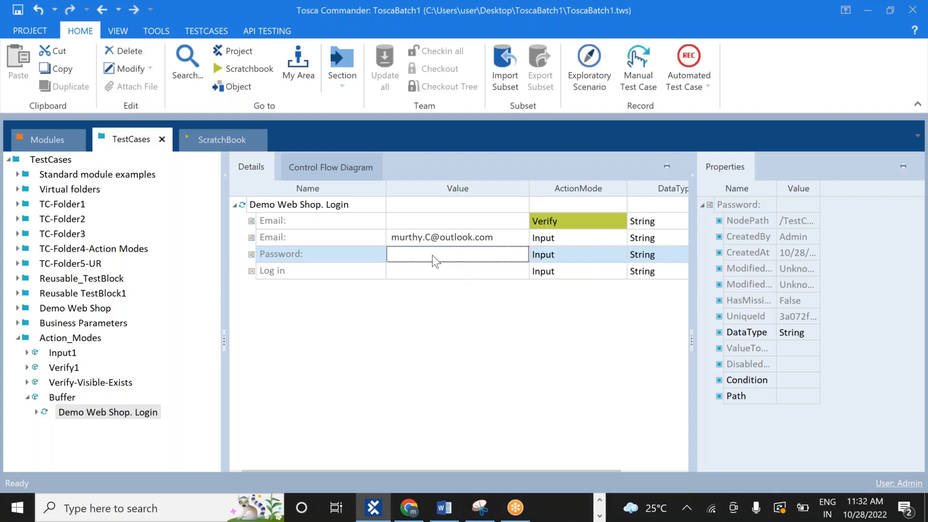
left_click(431, 255)
type("123456")
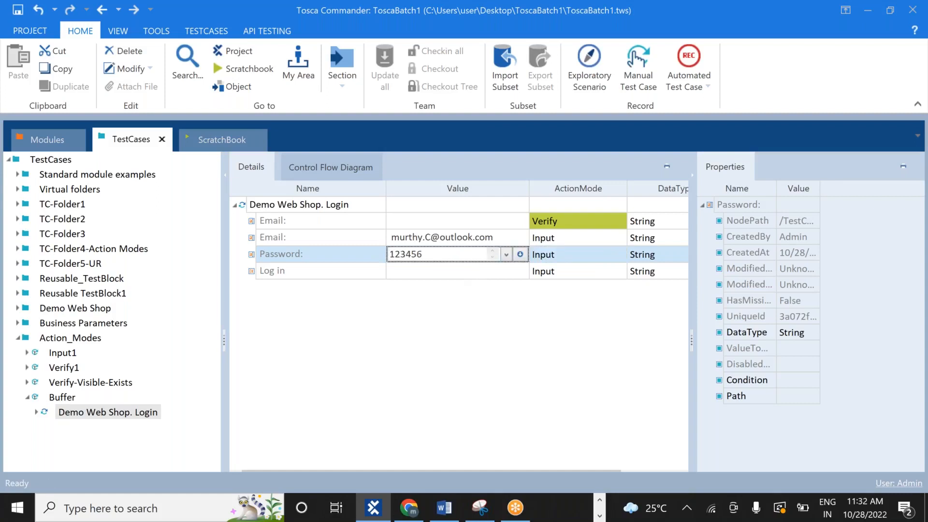
left_click(406, 329)
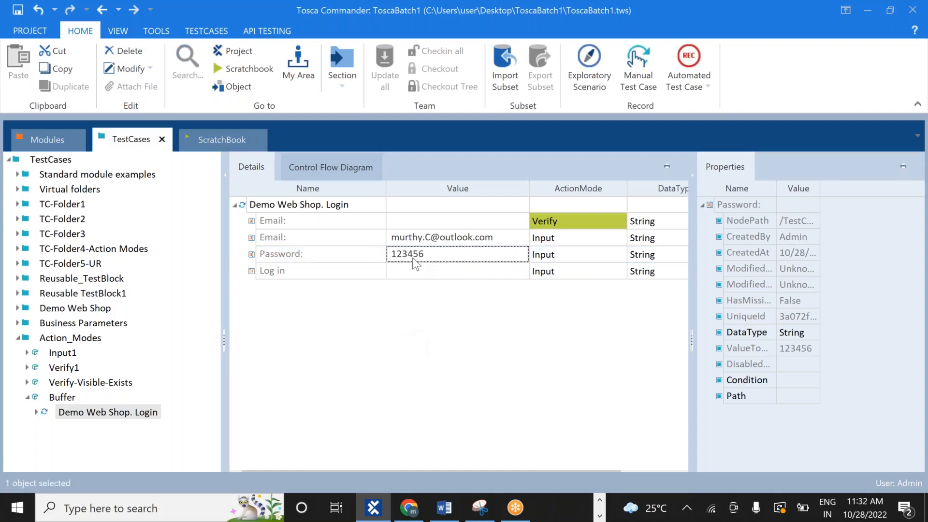
Set the Log in step's value to {Click}
left_click(411, 274)
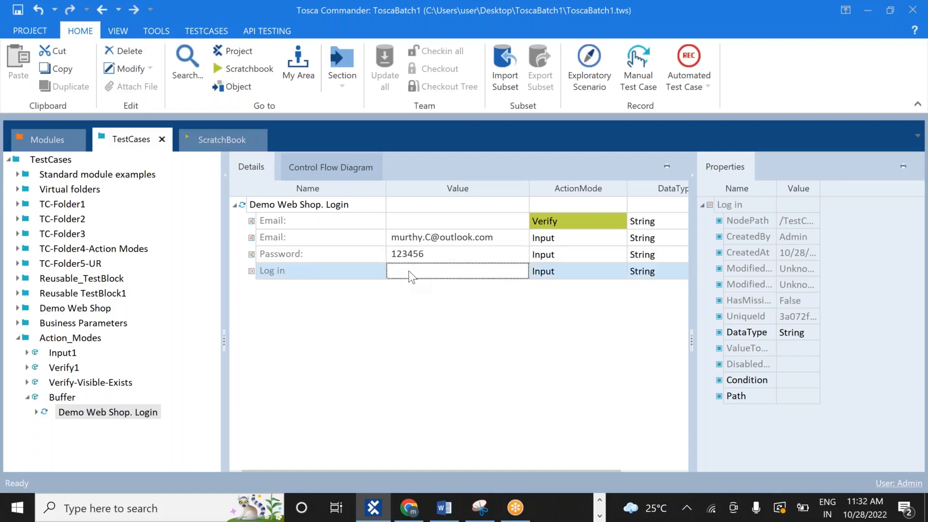
left_click(409, 271)
type("{Click}")
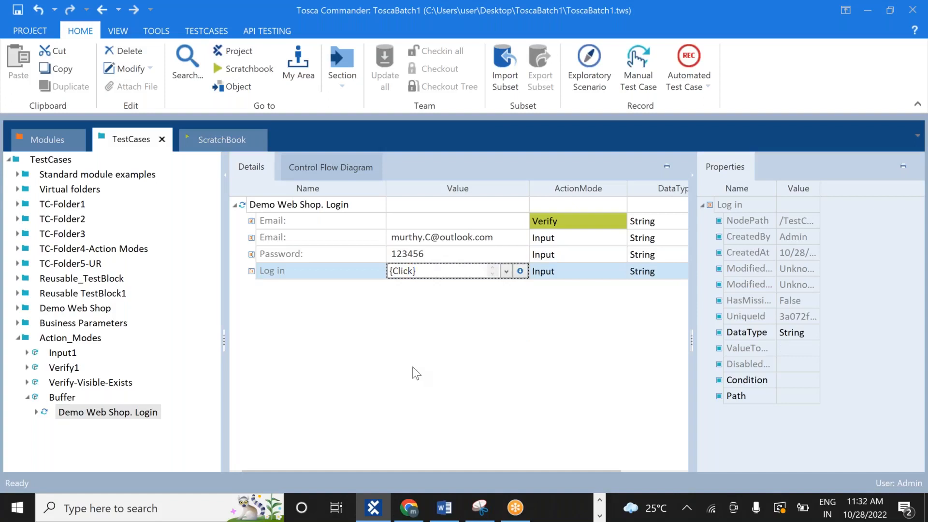
left_click(413, 368)
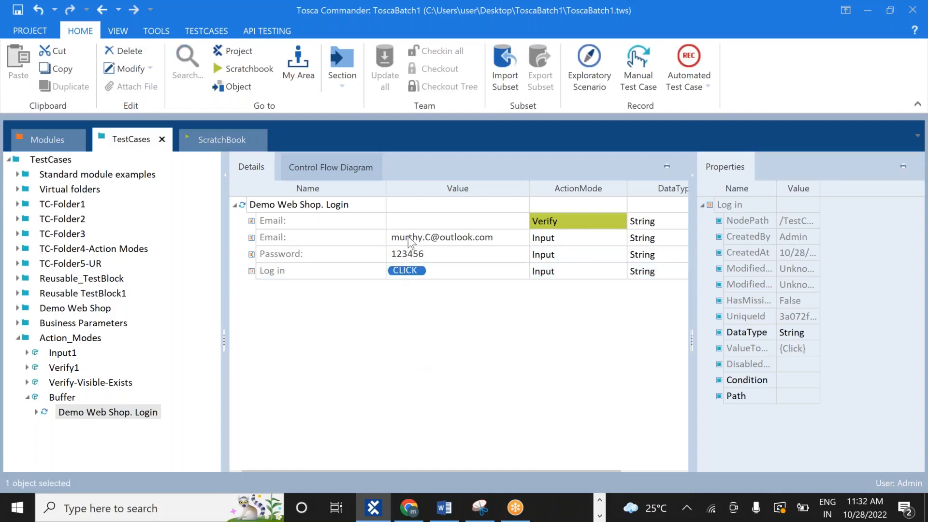
Give the first Email step the condition Visible == True using the expression editor
left_click(425, 220)
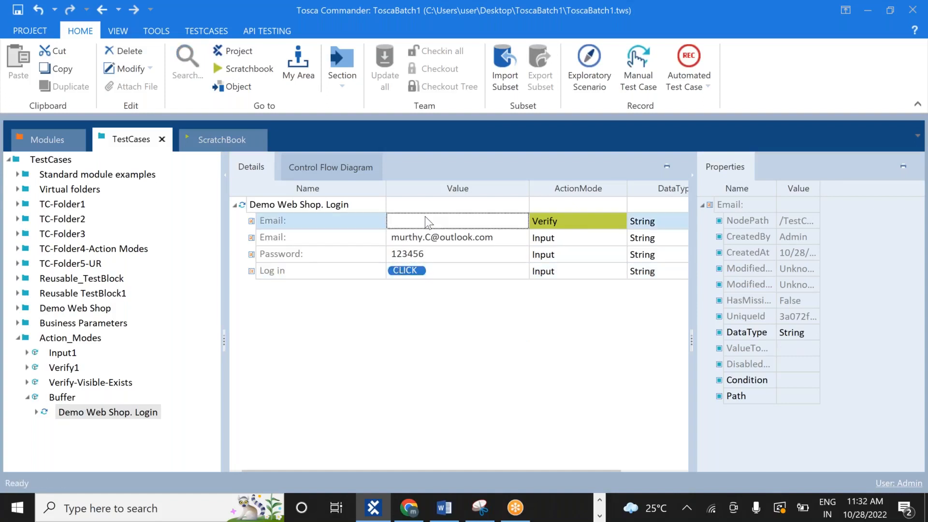
type("e")
key("BackSpace")
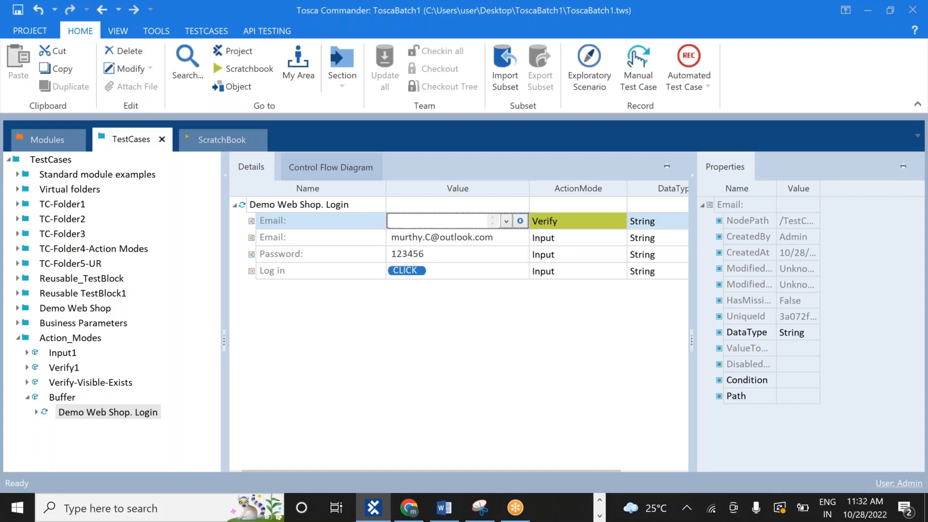
left_click(523, 220)
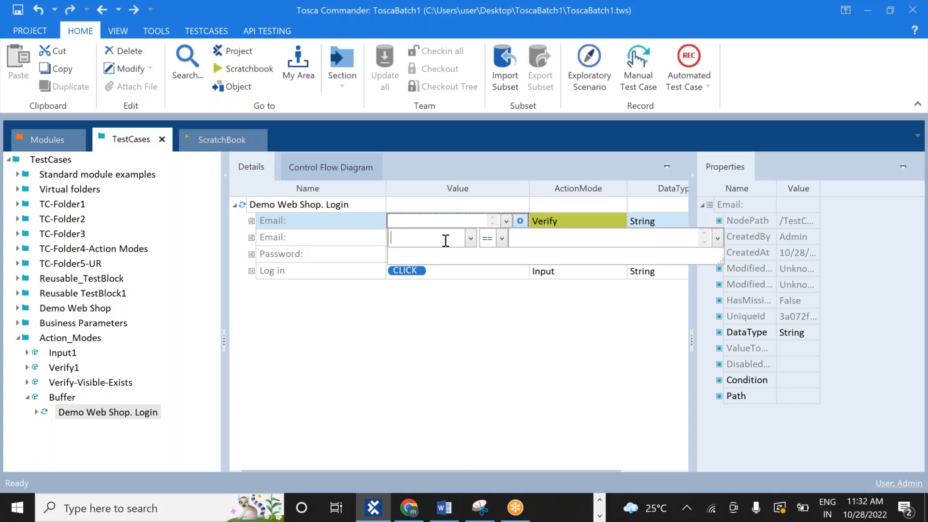
type("Vi")
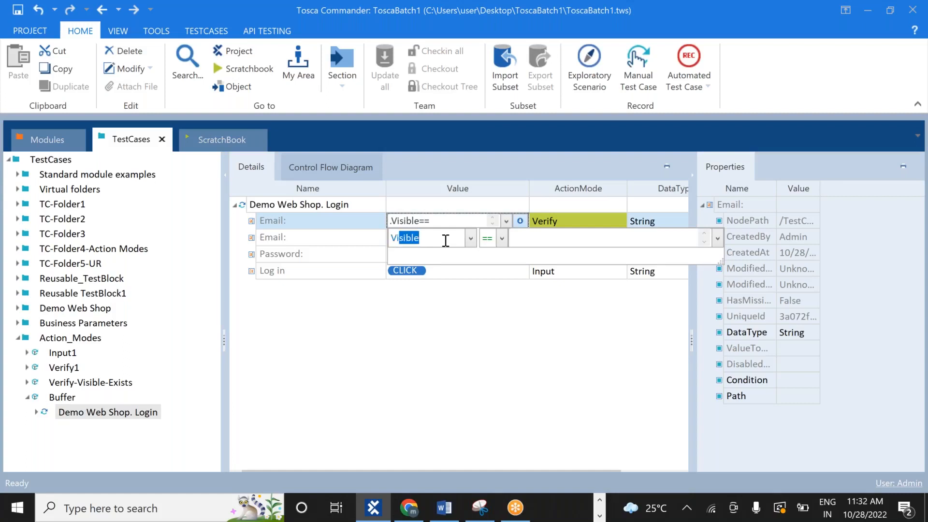
type("sible")
left_click(556, 239)
type("True")
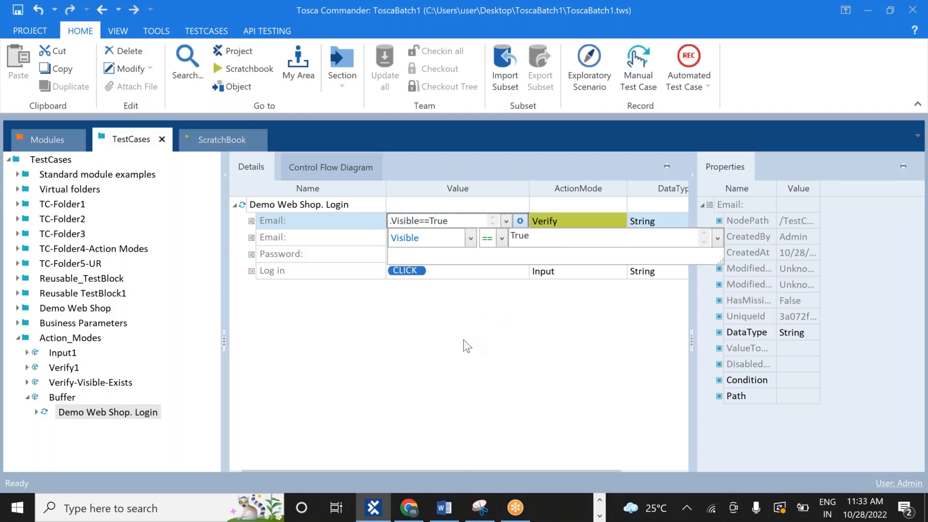
left_click(466, 346)
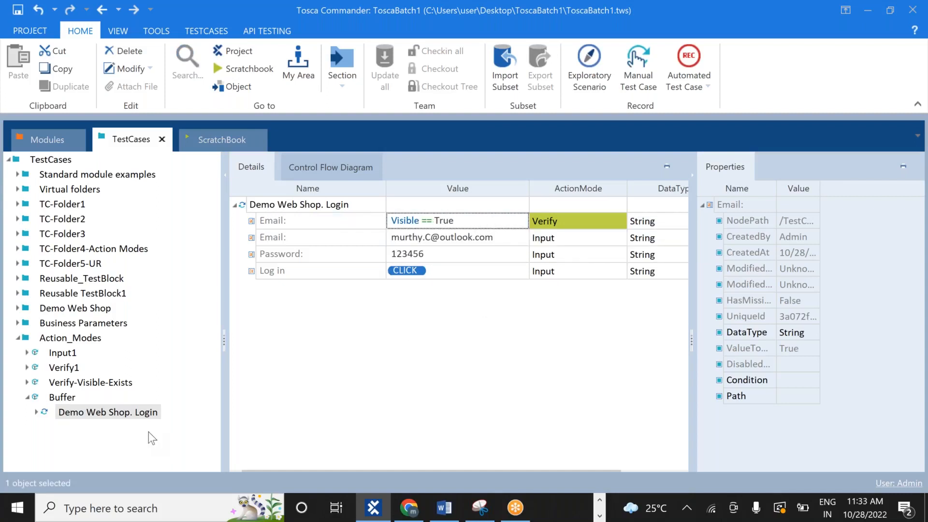
key("alt+Tab")
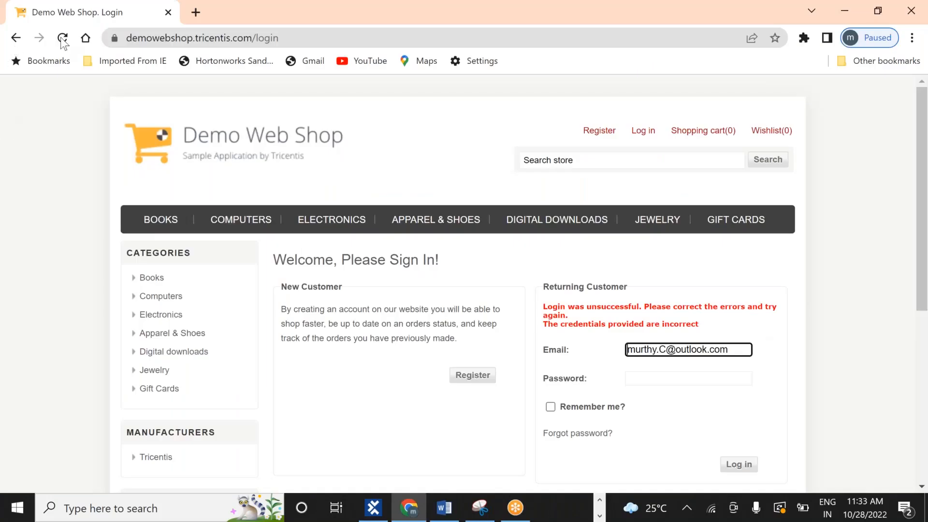
Go back three pages in Chrome and reopen the Demo Web Shop login page with empty fields
left_click(15, 38)
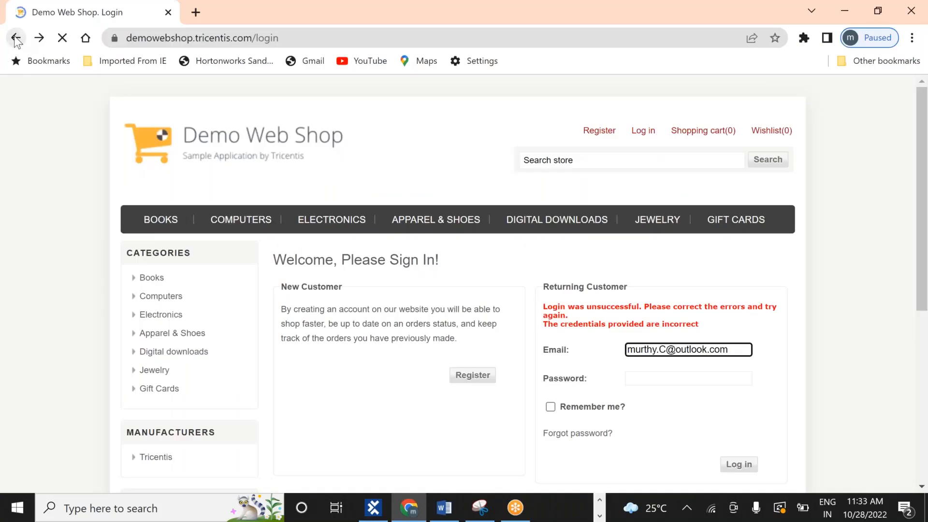
left_click(16, 38)
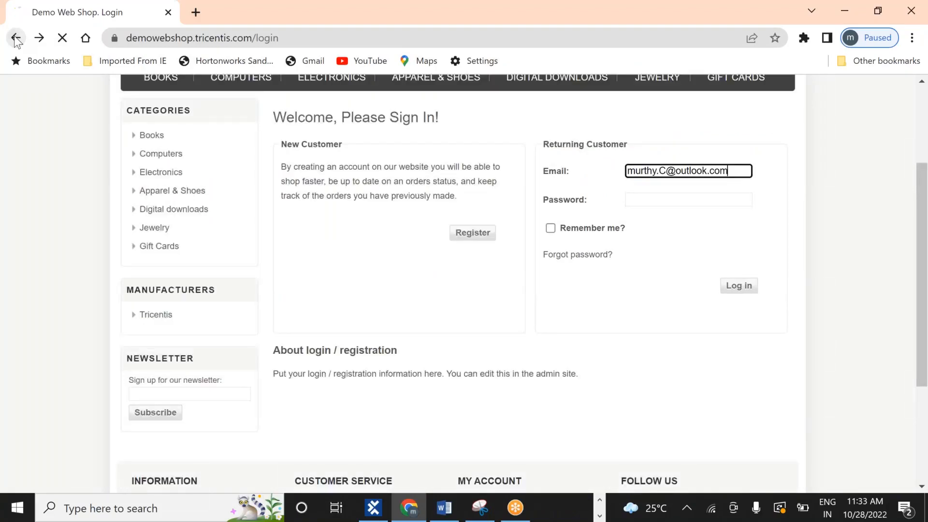
left_click(15, 39)
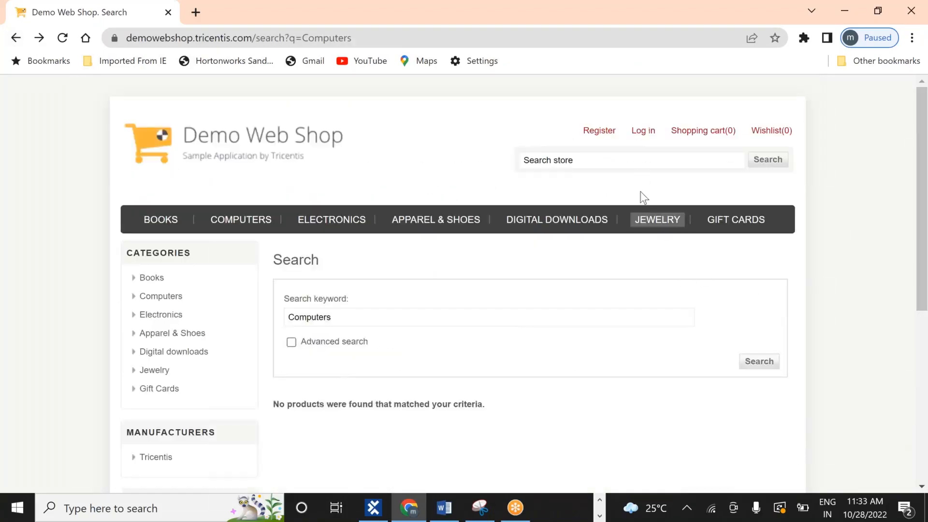
left_click(645, 134)
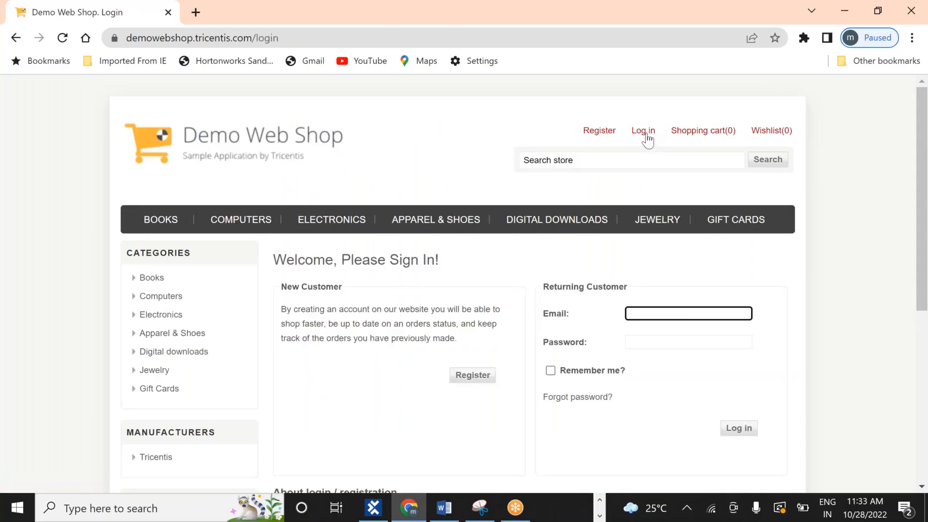
left_click(373, 508)
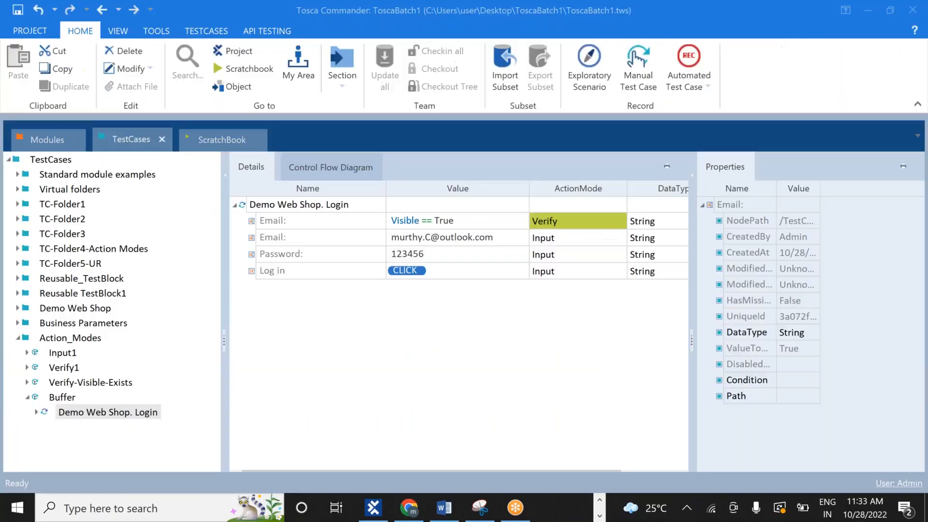
Run Demo Web Shop. Login in the ScratchBook, then log out of the shop after sign-in
right_click(88, 416)
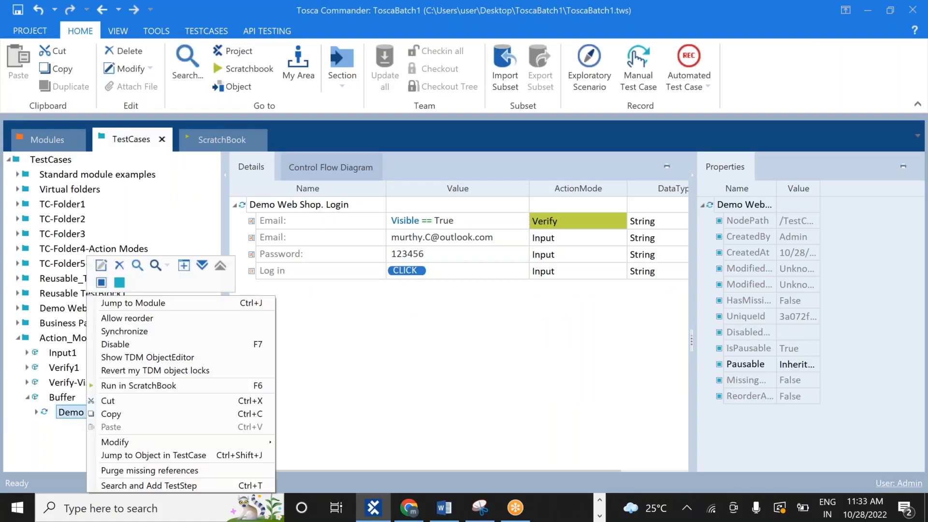
left_click(173, 386)
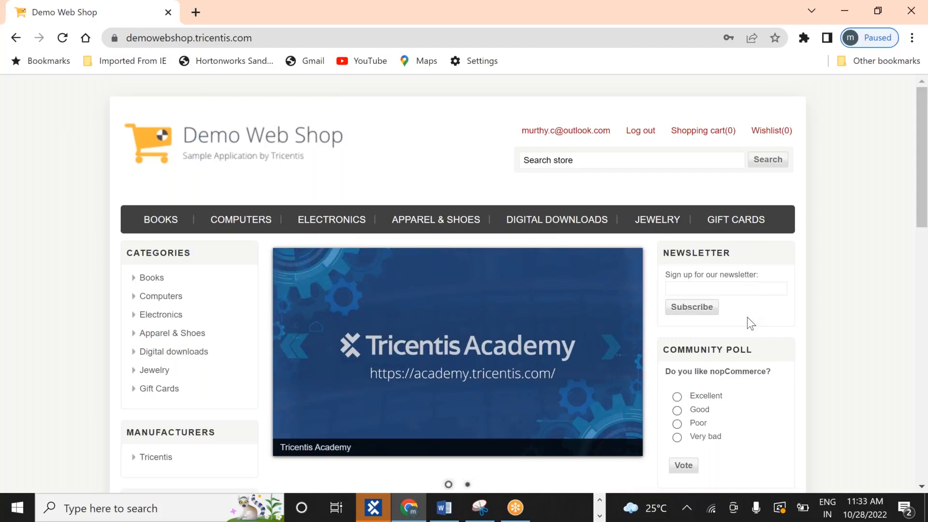
left_click(649, 140)
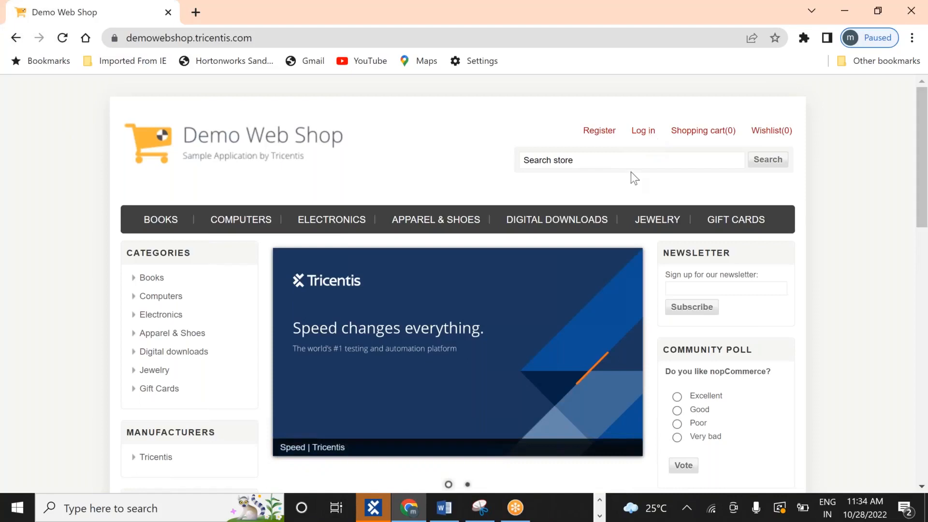
key("alt+Tab")
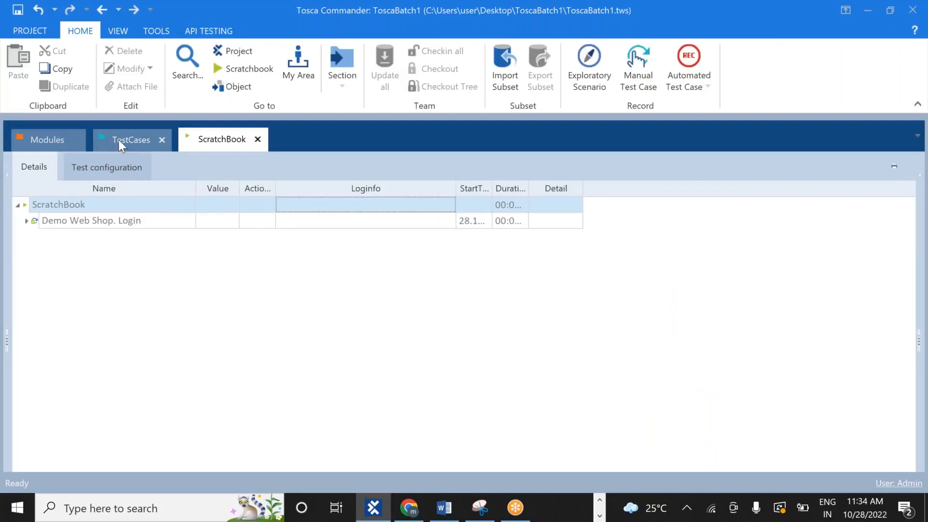
Add a TBox Set Buffer step, found by searching 'buf', to the Buffer test case
left_click(118, 141)
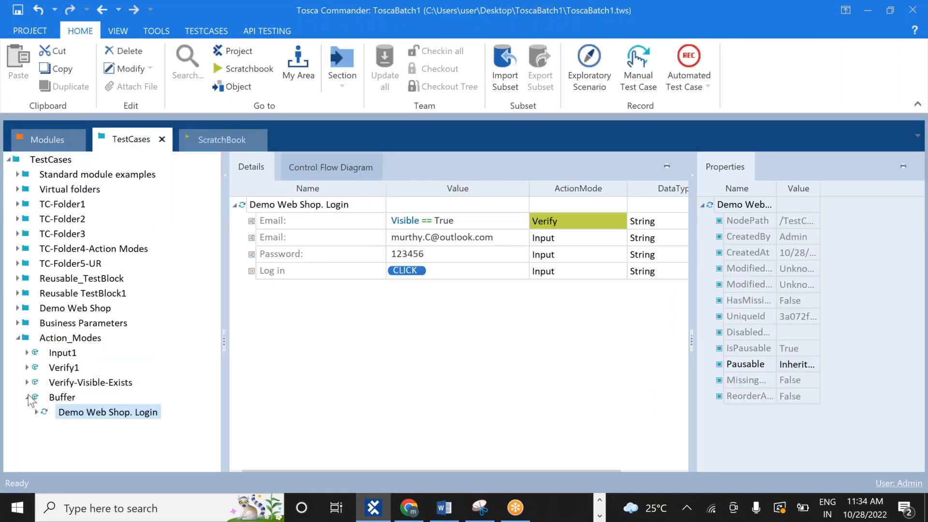
right_click(68, 401)
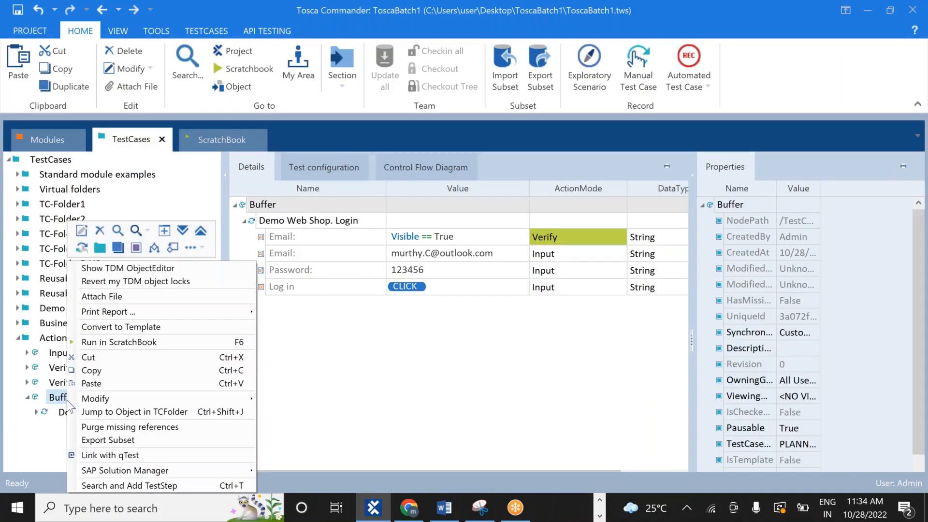
left_click(141, 485)
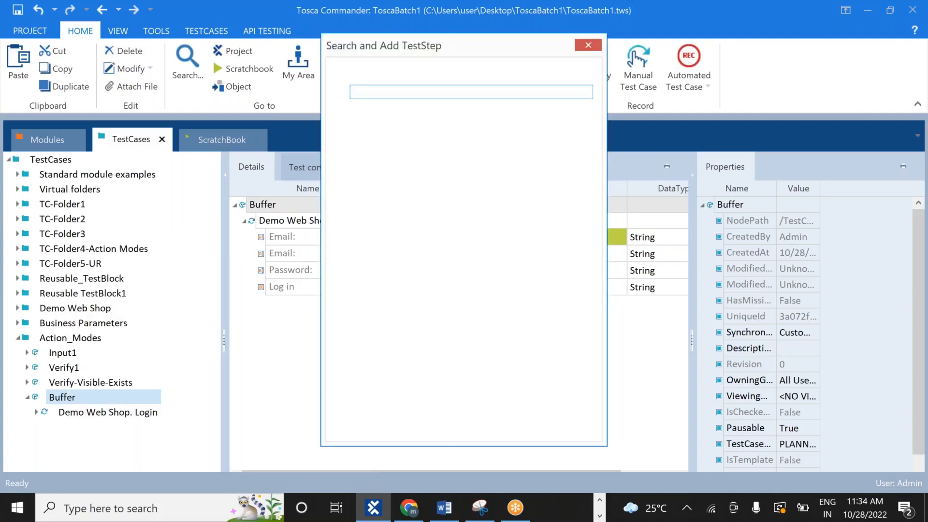
type("buf")
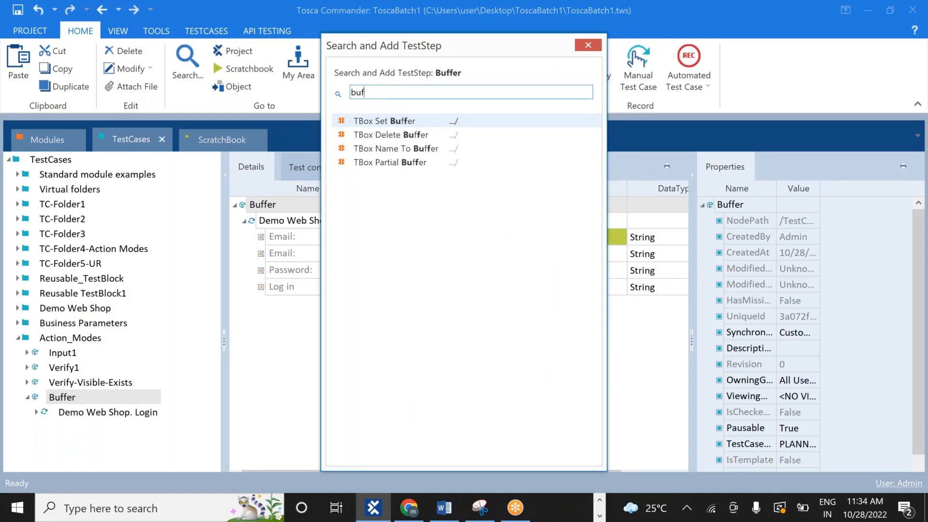
double_click(418, 118)
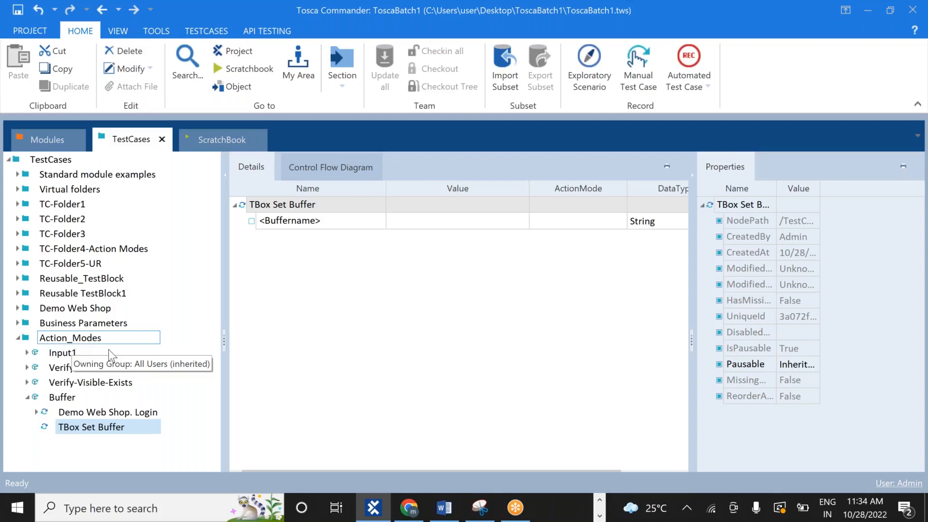
Rename the first buffer to 'email' and set its value to the login e-mail address
left_click(321, 222)
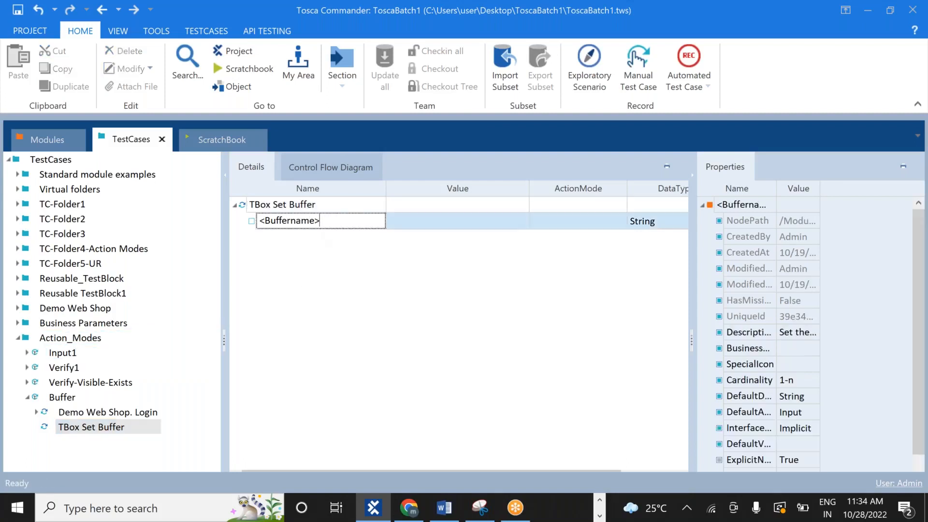
key("BackSpace")
key("BackSpace")
key("BackSpace")
key("BackSpace")
key("BackSpace")
key("BackSpace")
key("BackSpace")
key("BackSpace")
key("BackSpace")
key("BackSpace")
key("BackSpace")
key("BackSpace")
type("email")
left_click(459, 216)
left_click(459, 216)
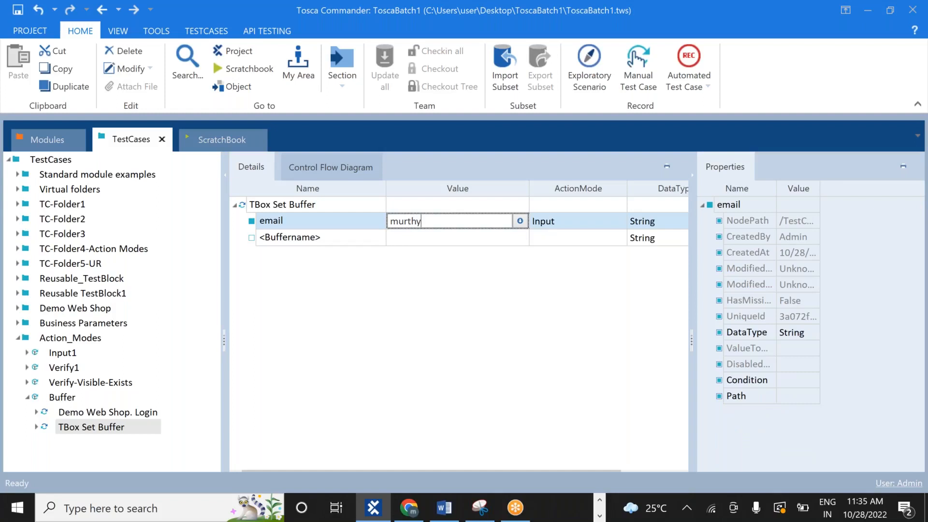
key("Return")
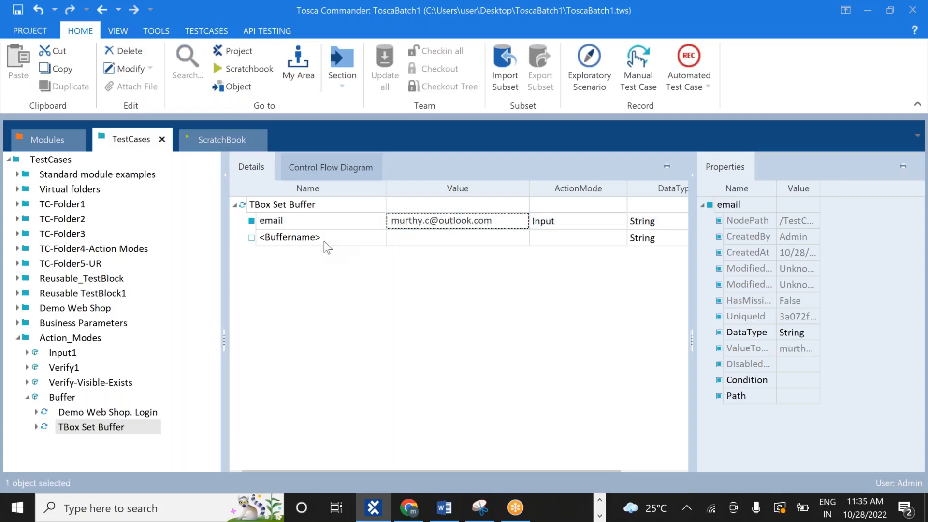
Add a 'password' buffer holding the account password
double_click(323, 242)
key("BackSpace")
key("BackSpace")
key("BackSpace")
key("BackSpace")
key("BackSpace")
key("BackSpace")
key("BackSpace")
key("BackSpace")
key("BackSpace")
key("BackSpace")
key("BackSpace")
key("BackSpace")
type("pa")
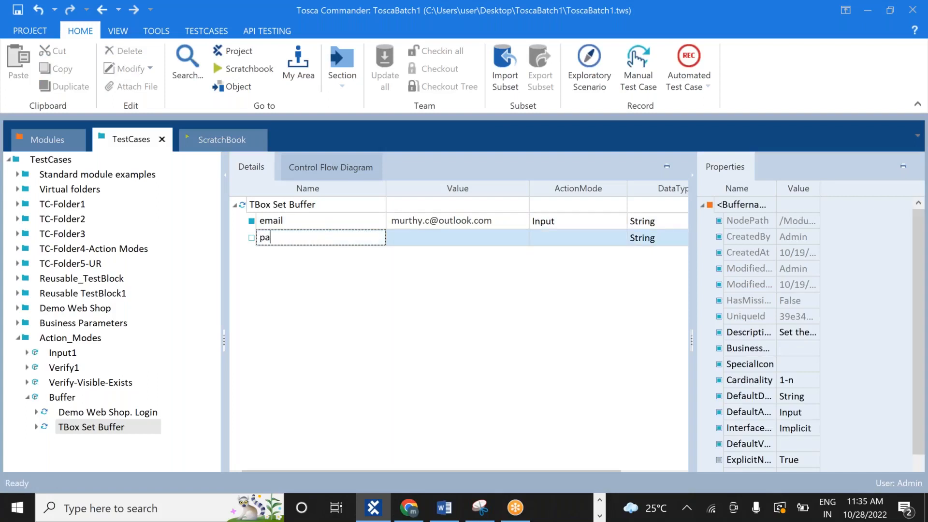
type("ssword")
left_click(442, 239)
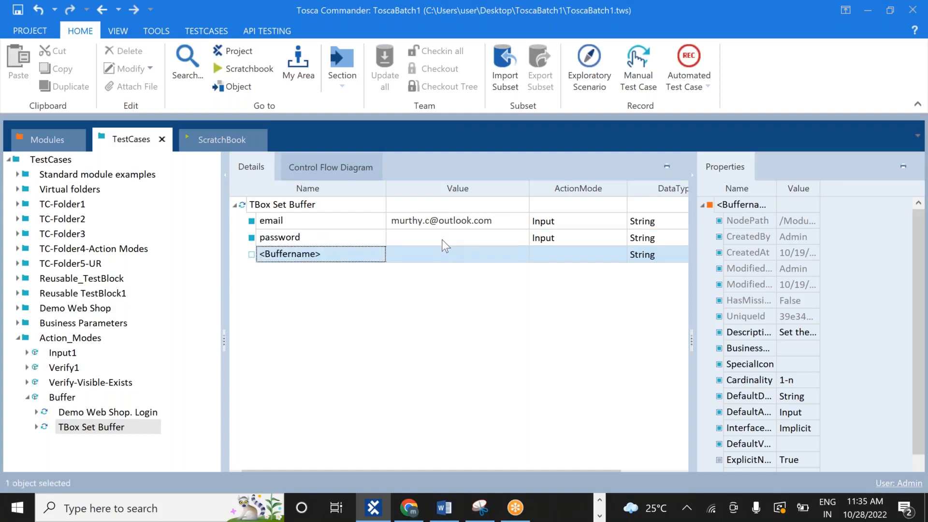
type("123456")
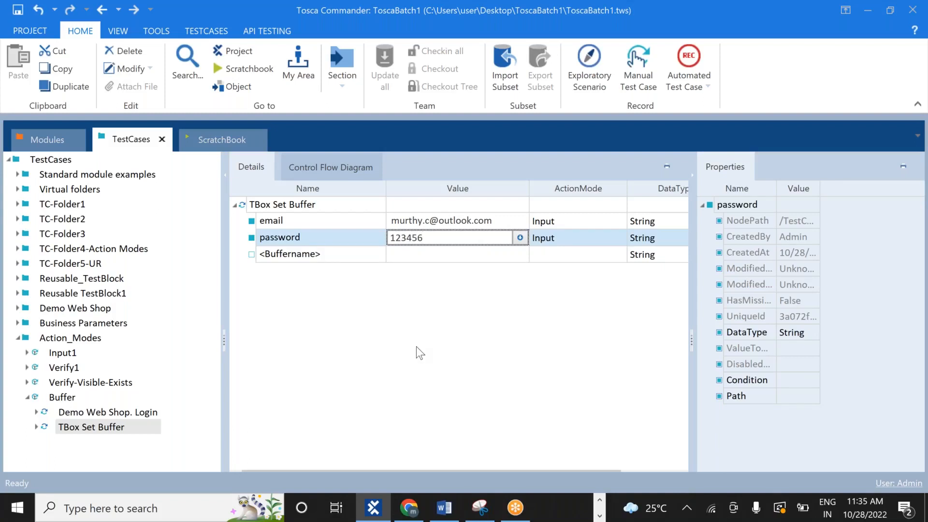
key("Return")
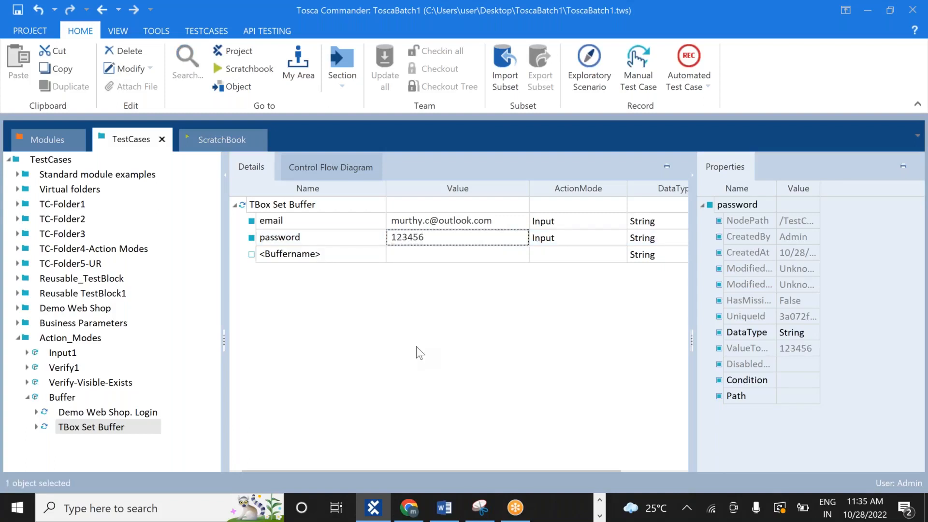
left_click(113, 427)
Move the TBox Set Buffer step above the Demo Web Shop. Login step
left_click_drag(103, 427, 90, 412)
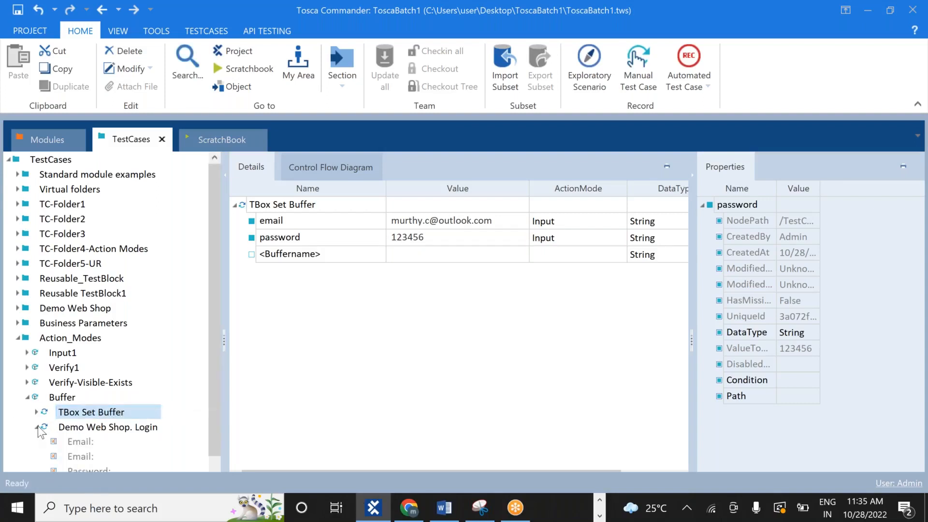
right_click(88, 415)
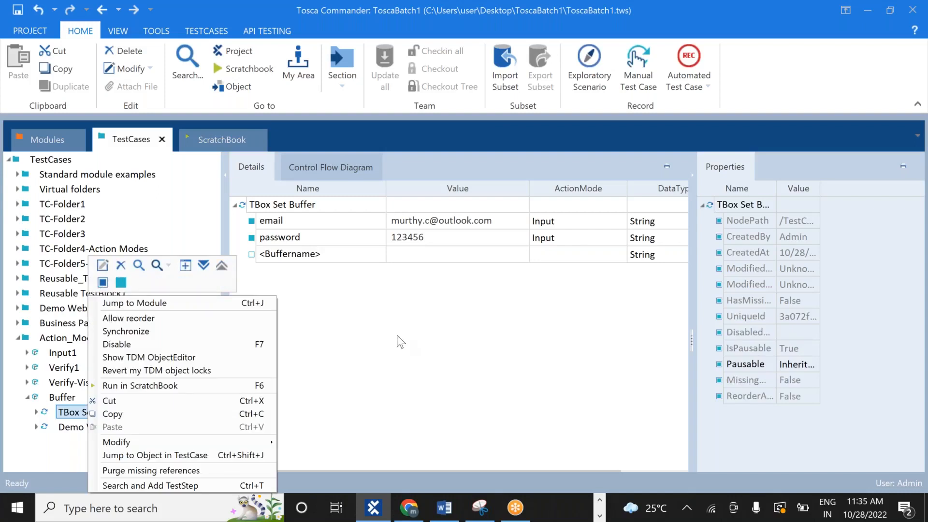
left_click(420, 311)
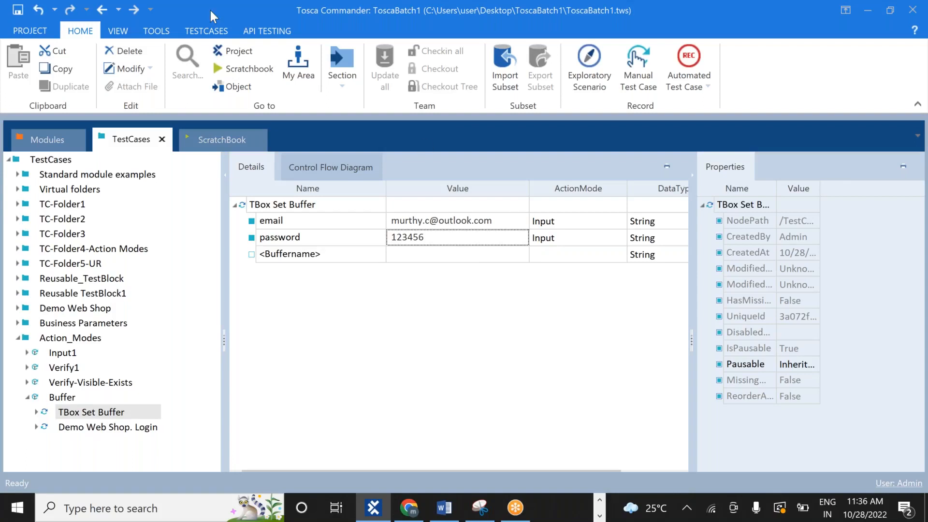
Open the Buffer Viewer from TOOLS, then close it again
left_click(155, 33)
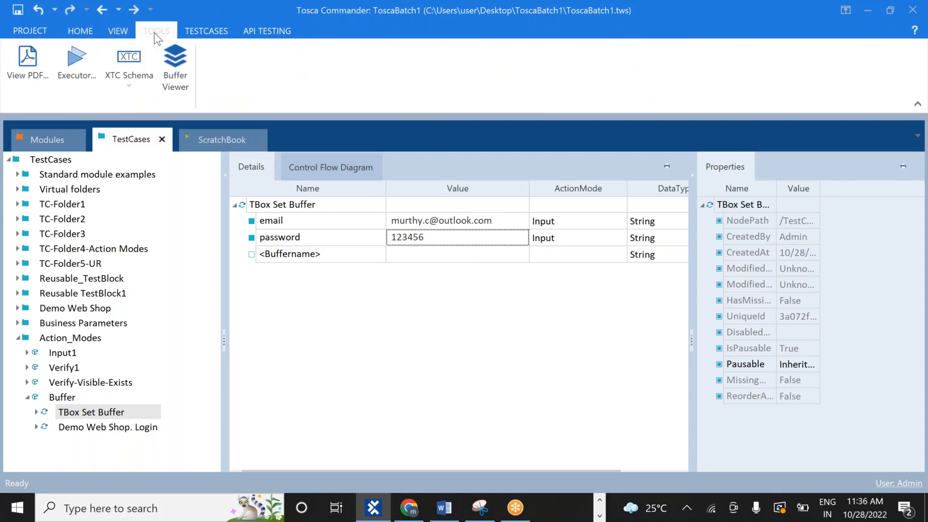
left_click(175, 62)
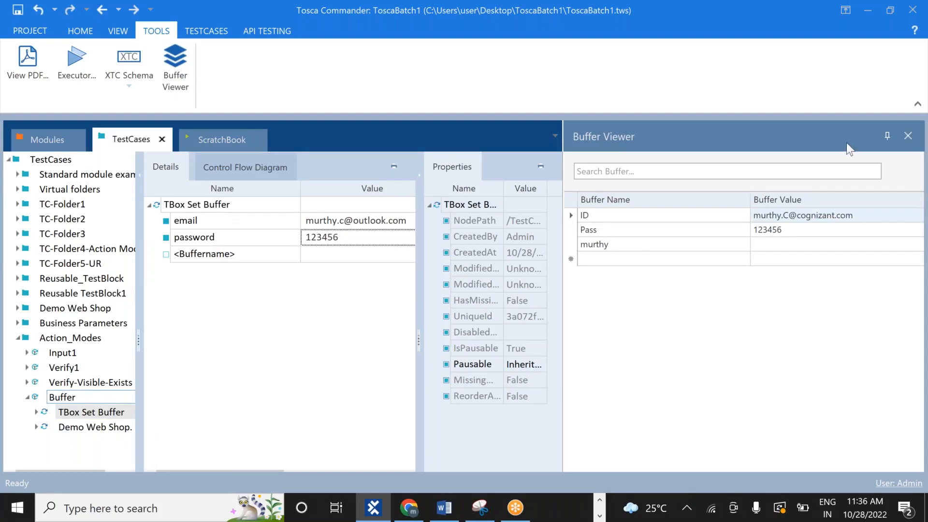
left_click(910, 137)
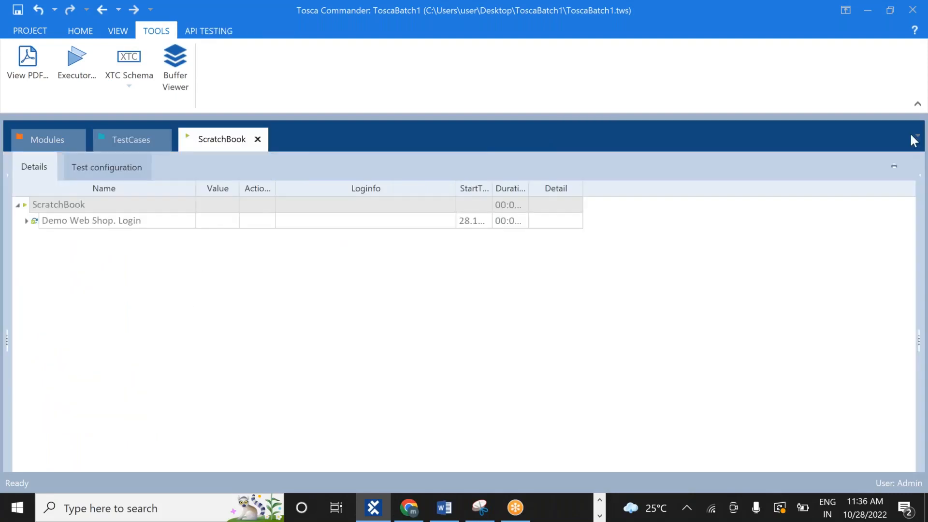
Back in TestCases, inspect the Demo Web Shop. Login and TBox Set Buffer steps
left_click(121, 141)
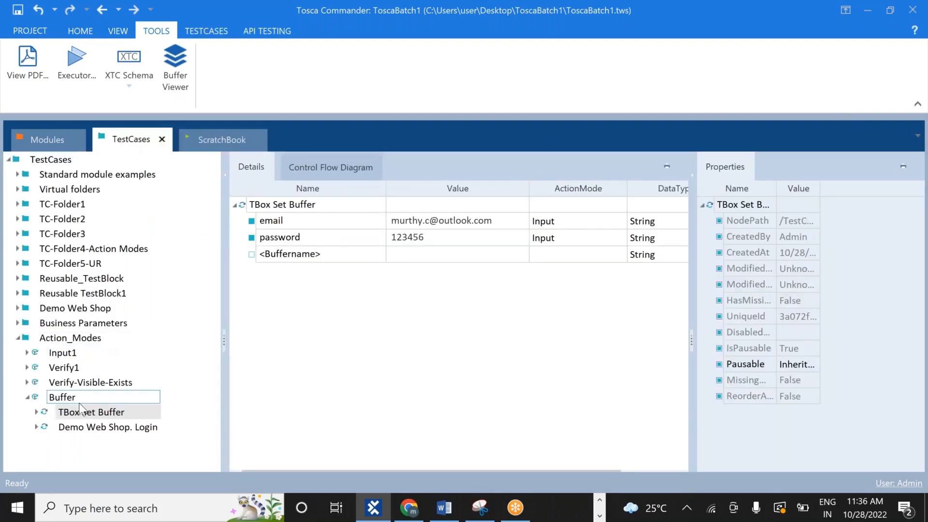
left_click(126, 428)
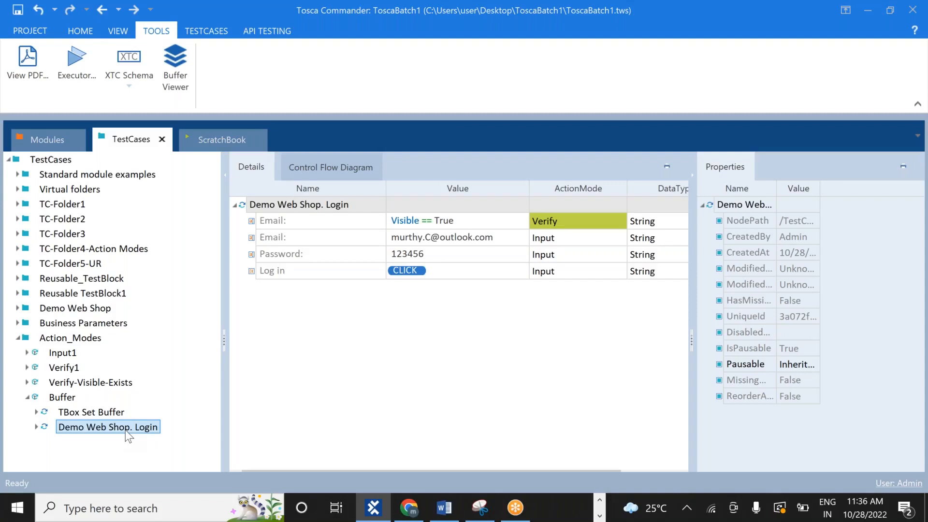
double_click(125, 427)
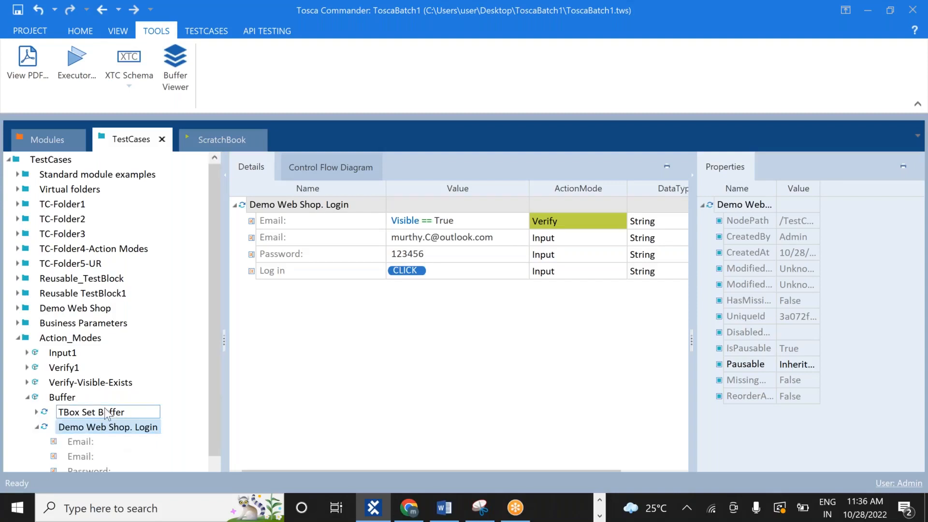
left_click(106, 413)
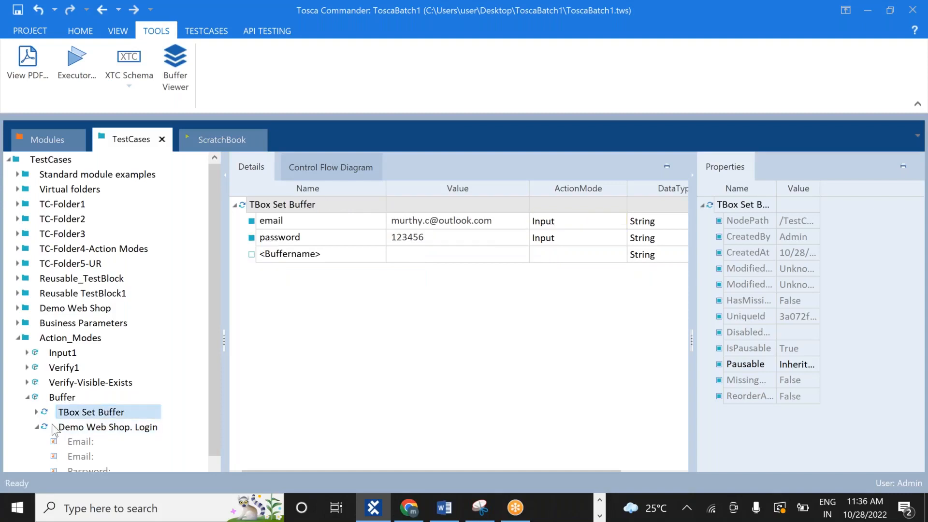
left_click(36, 427)
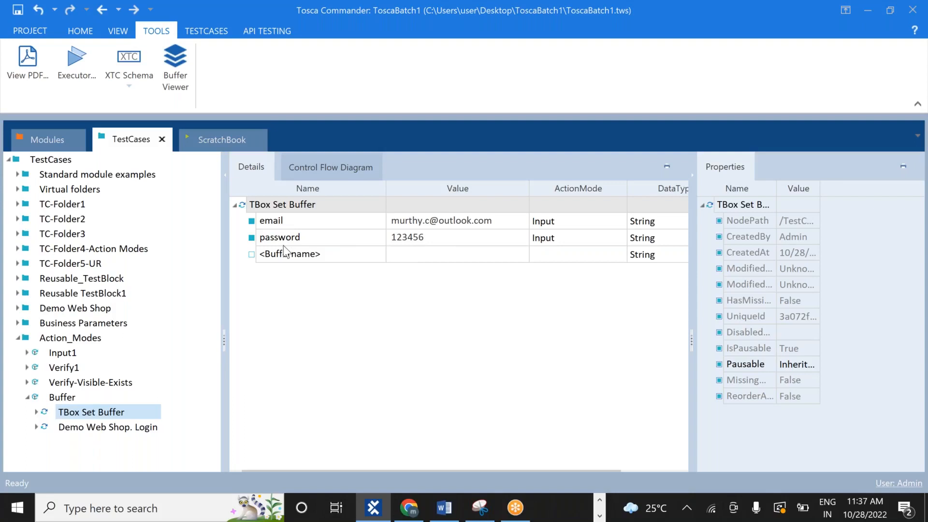
Reopen the Buffer Viewer listing ID, Pass and murthy, then select TBox Set Buffer
mouse_move(286, 250)
left_click(178, 69)
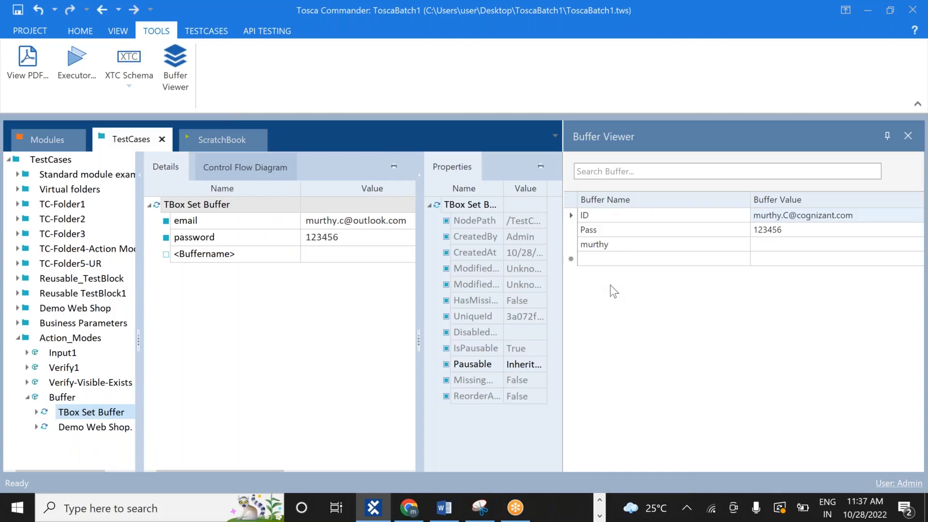
left_click(99, 412)
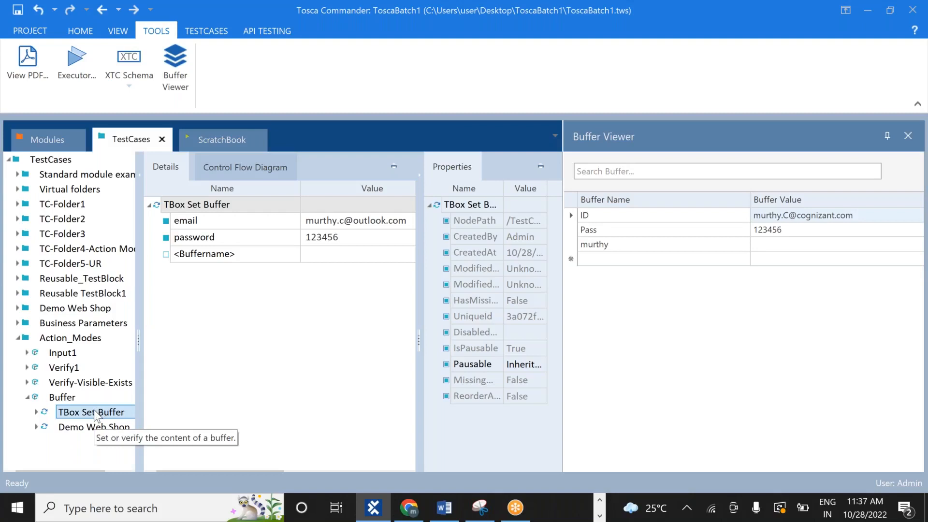
Run TBox Set Buffer in the ScratchBook to store the email and password buffers, then close the viewer
right_click(95, 414)
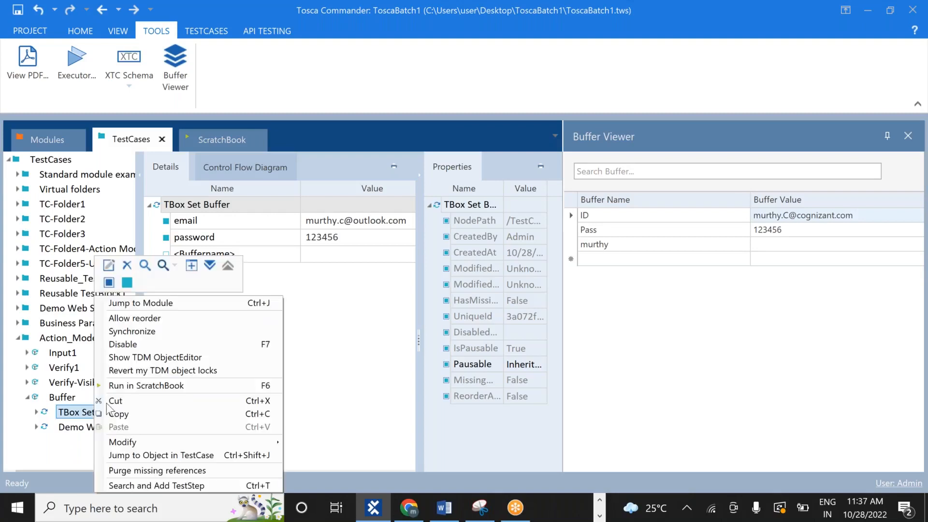
left_click(143, 386)
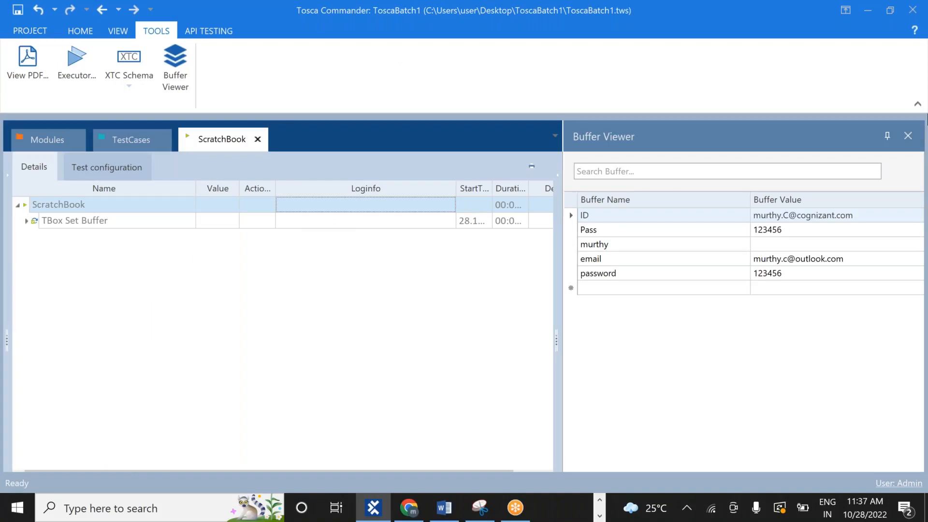
left_click(907, 136)
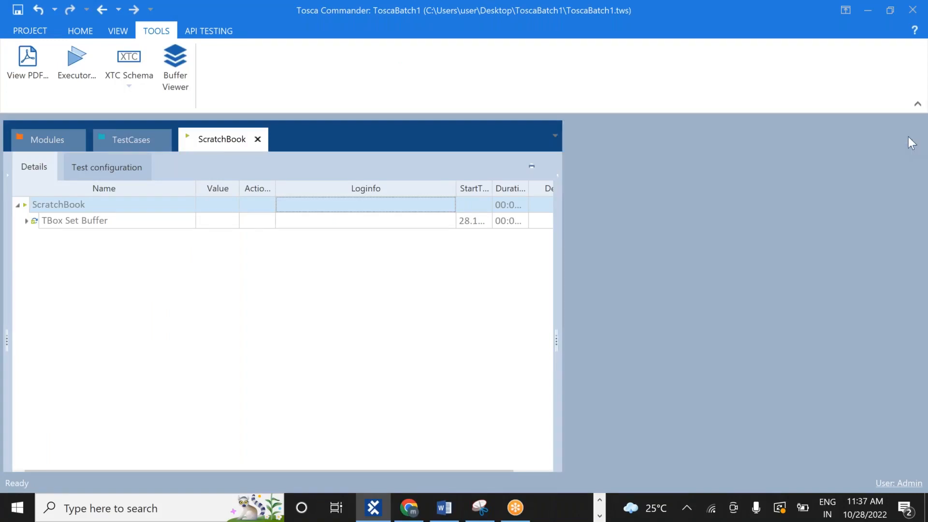
left_click(26, 220)
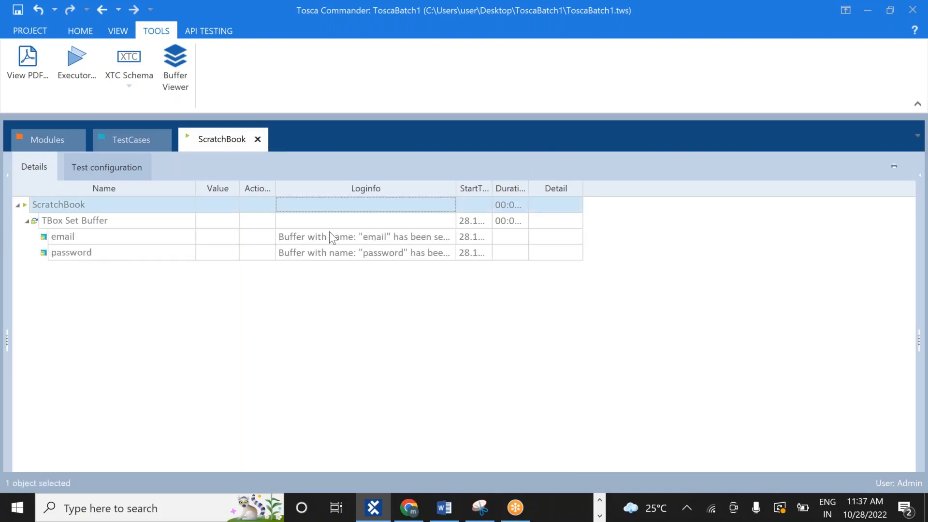
left_click(442, 238)
left_click(452, 237)
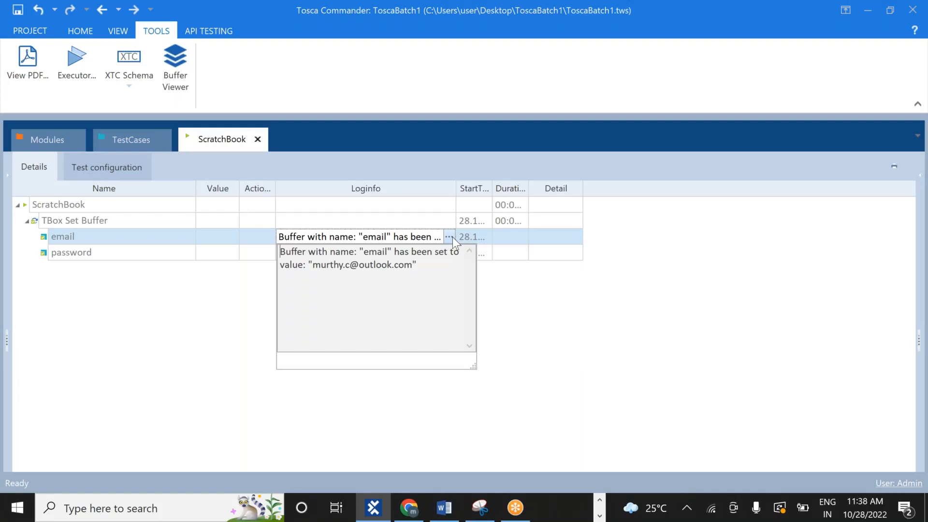
left_click(233, 317)
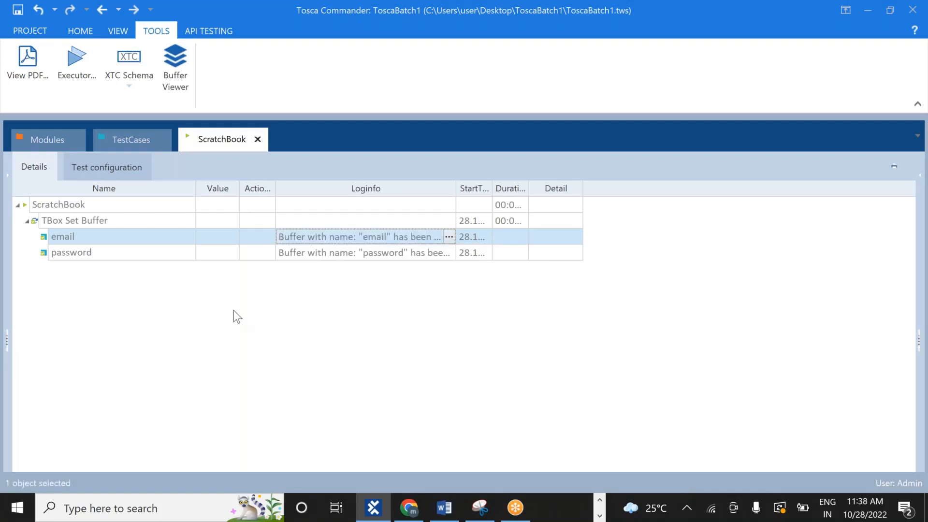
left_click(447, 252)
left_click(449, 252)
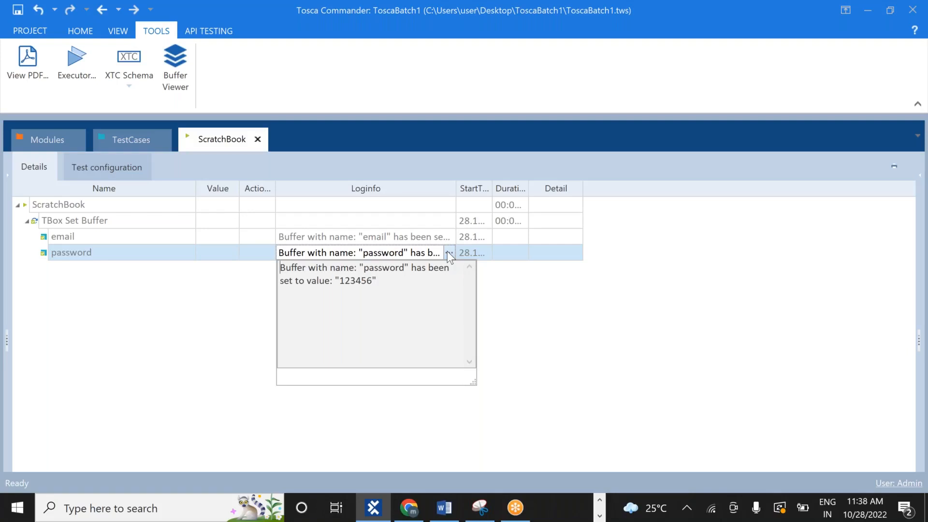
left_click(234, 280)
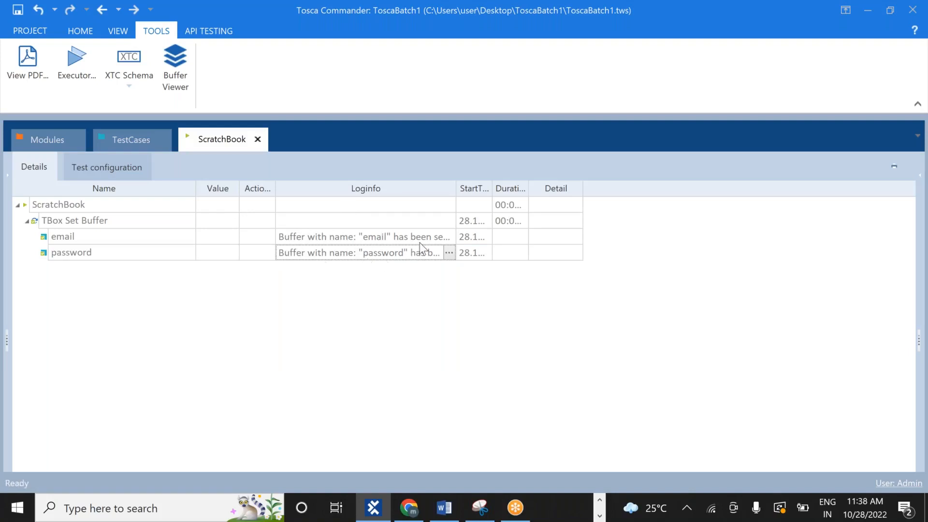
left_click(450, 252)
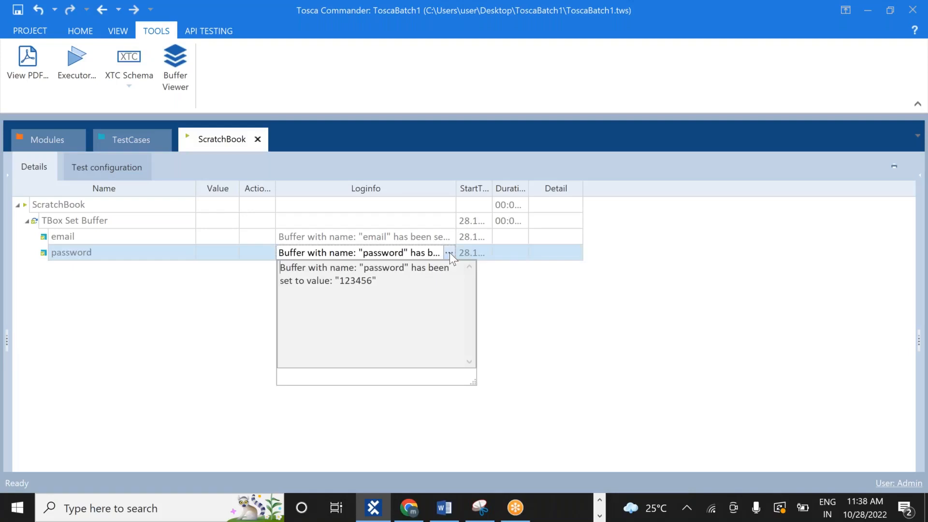
left_click(225, 297)
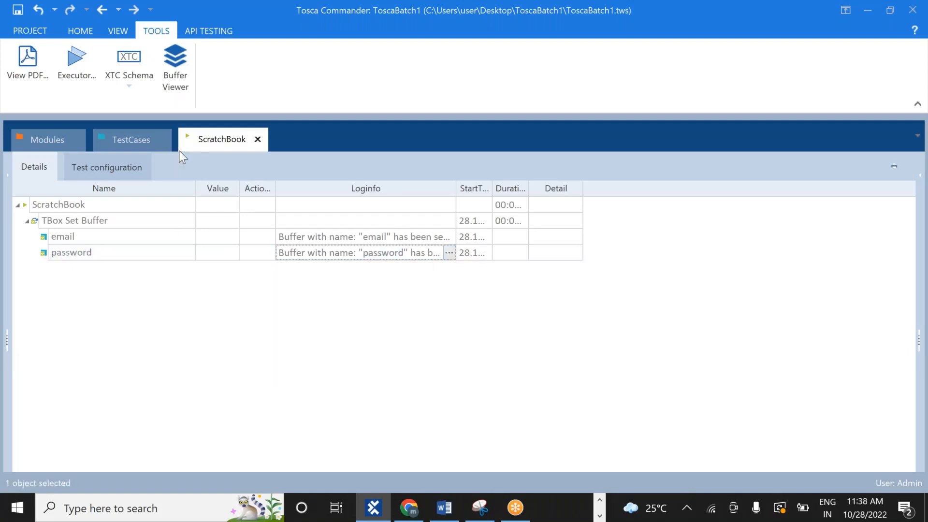
Dock the Buffer Viewer showing email and password values, then switch to Notepad++
left_click(171, 77)
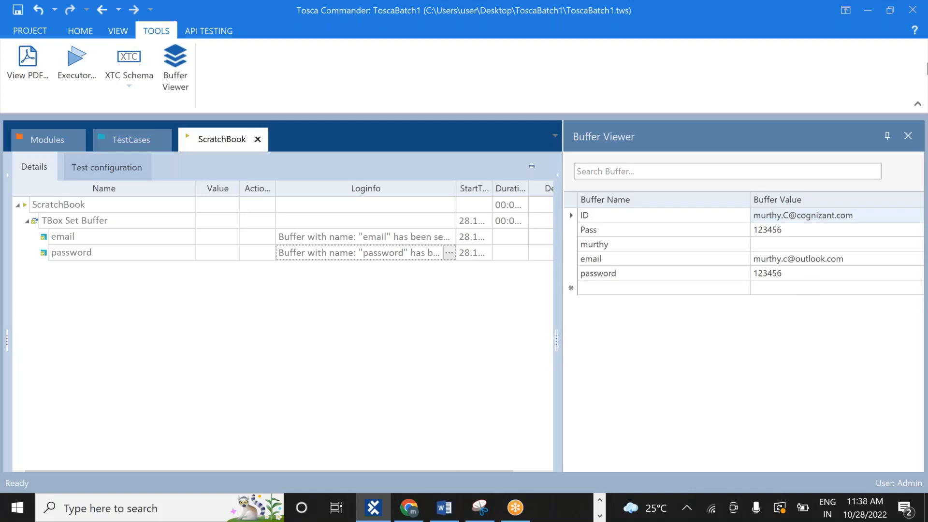
left_click(642, 22)
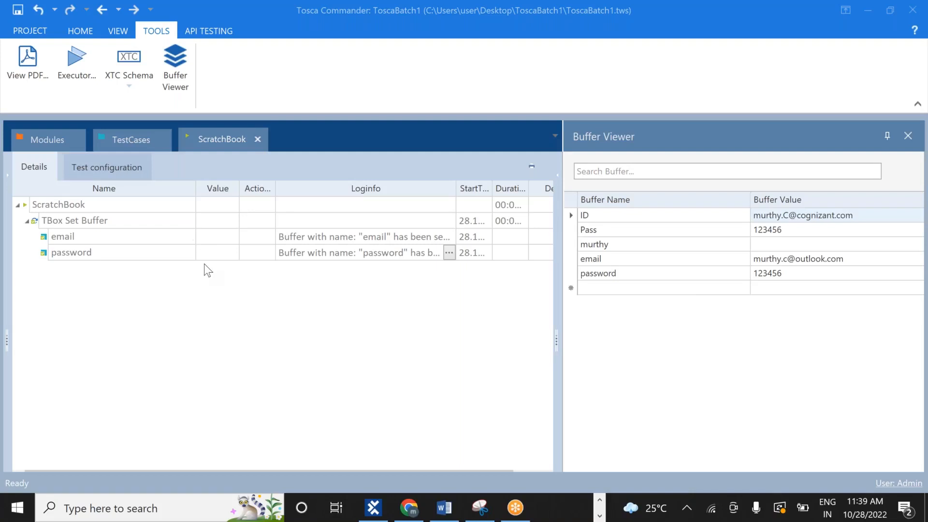
key("alt+Tab")
key("alt+Tab")
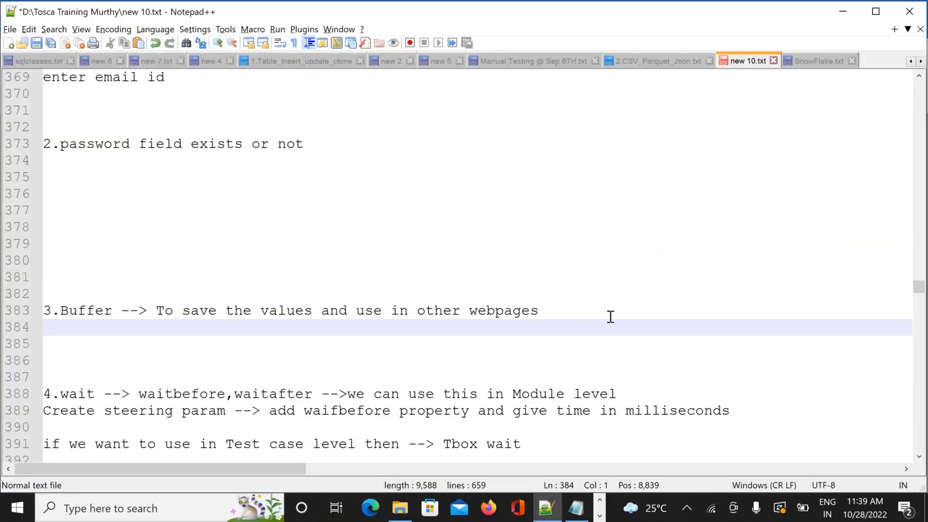
Under the 3.Buffer note, write the buffered e-mail address and password value on two new lines
left_click(586, 314)
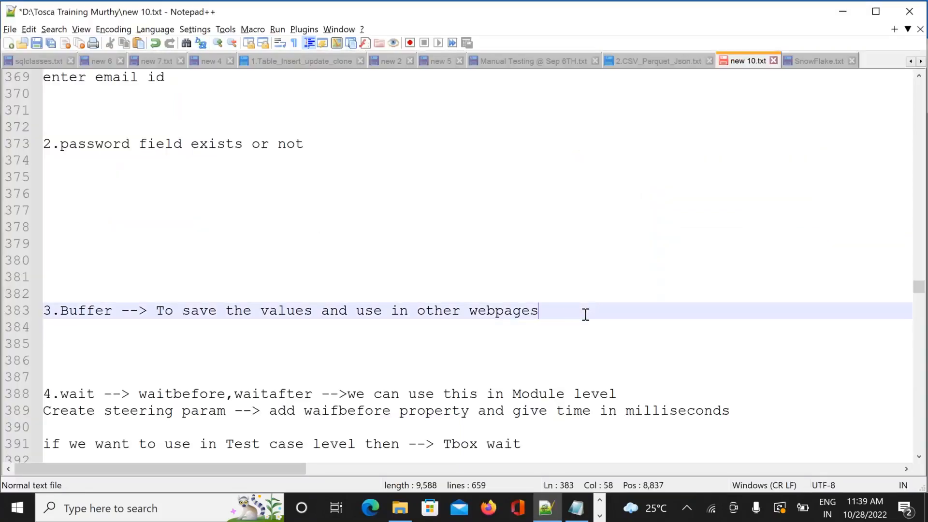
key("Return")
key("Return")
key("Return")
key("Return")
key("Return")
key("Return")
key("Return")
key("Return")
key("Return")
key("Return")
key("Return")
key("Return")
key("Return")
key("Return")
key("Return")
key("Return")
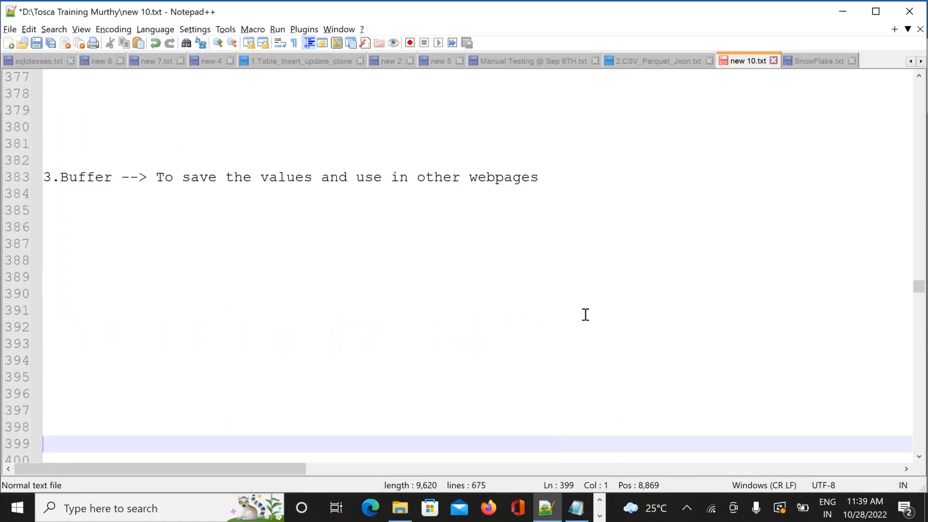
key("Up")
key("Up")
key("Up")
key("Up")
key("Up")
key("Up")
key("Up")
key("Up")
key("Up")
key("Up")
key("Up")
key("Up")
key("Up")
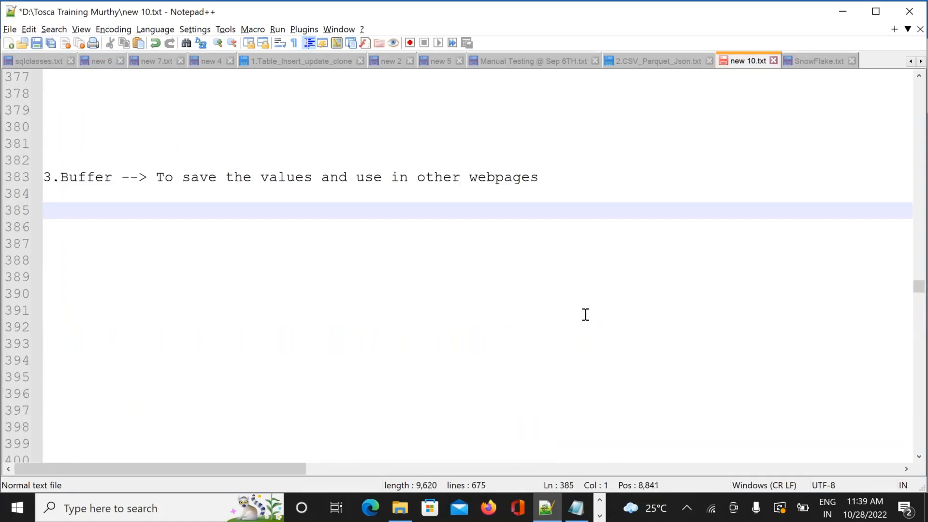
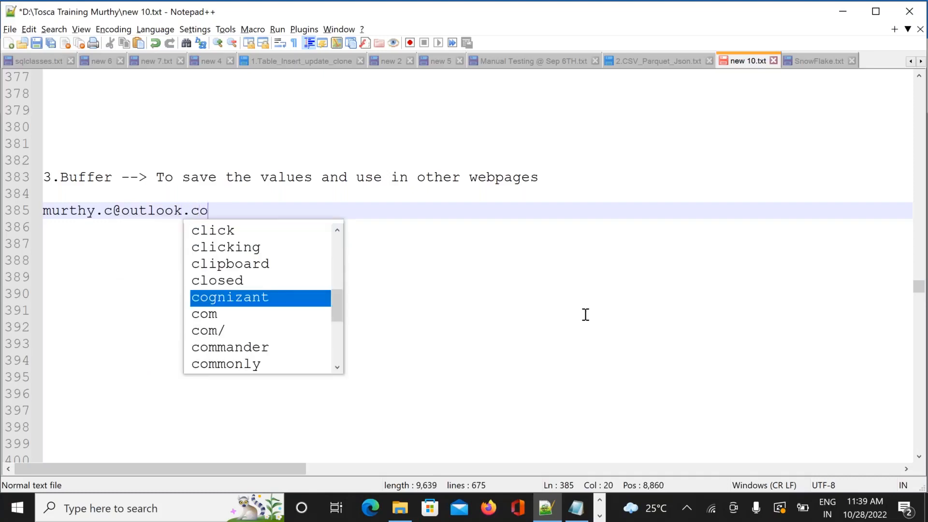
key("Return")
type("123456")
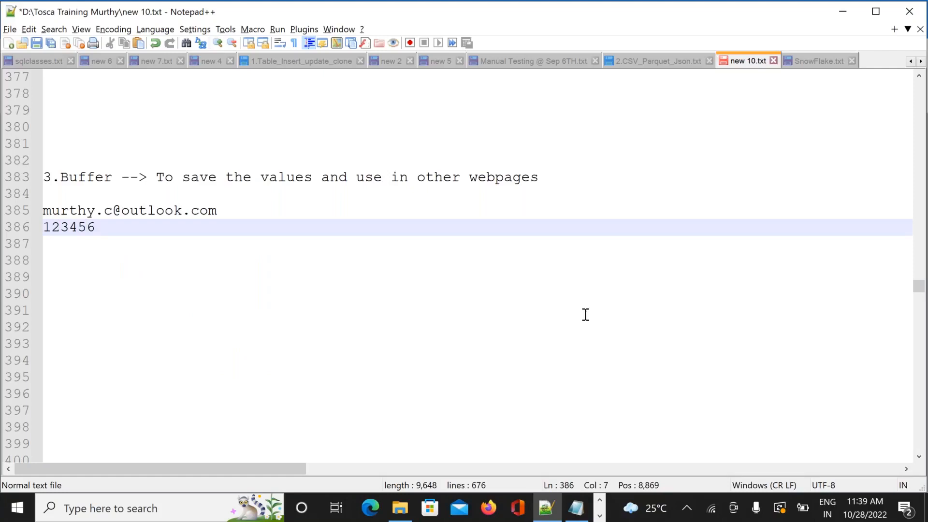
key("Return")
key("Return")
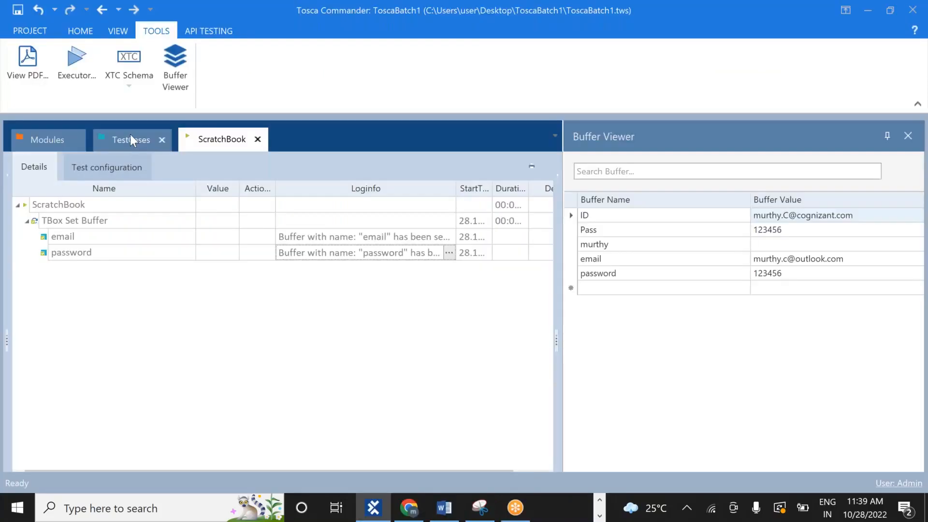
Type the note '1.Add new test step -- TBOX SET BUFFER'
left_click(129, 136)
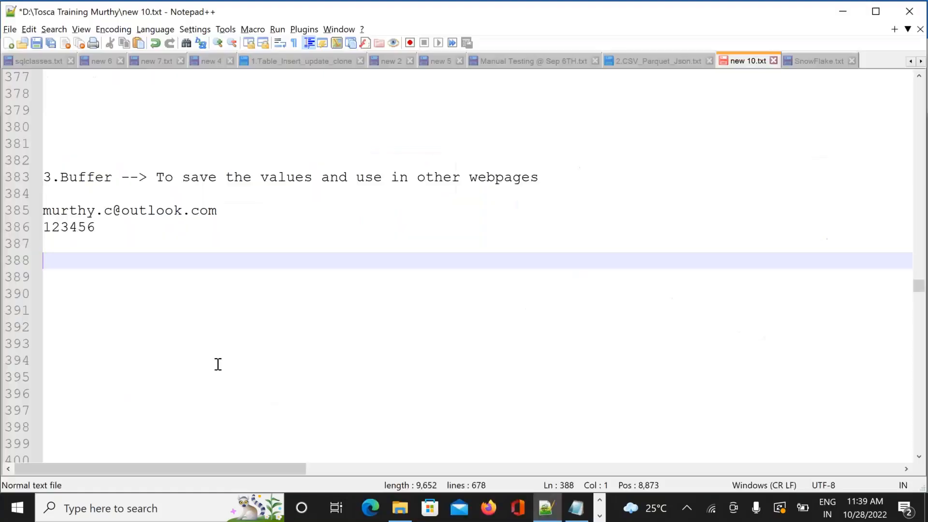
type("1.Add new test")
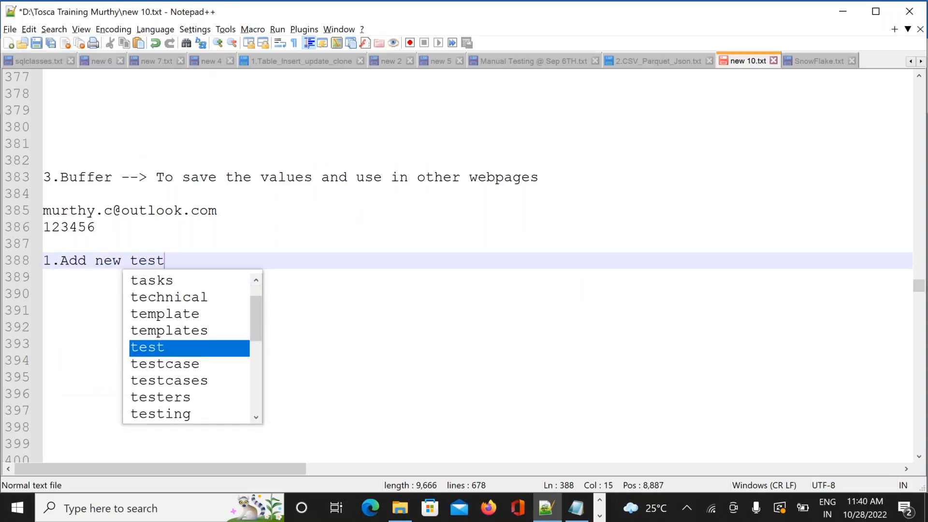
type(" steo")
key("BackSpace")
type("ep")
key("BackSpace")
key("BackSpace")
type("p")
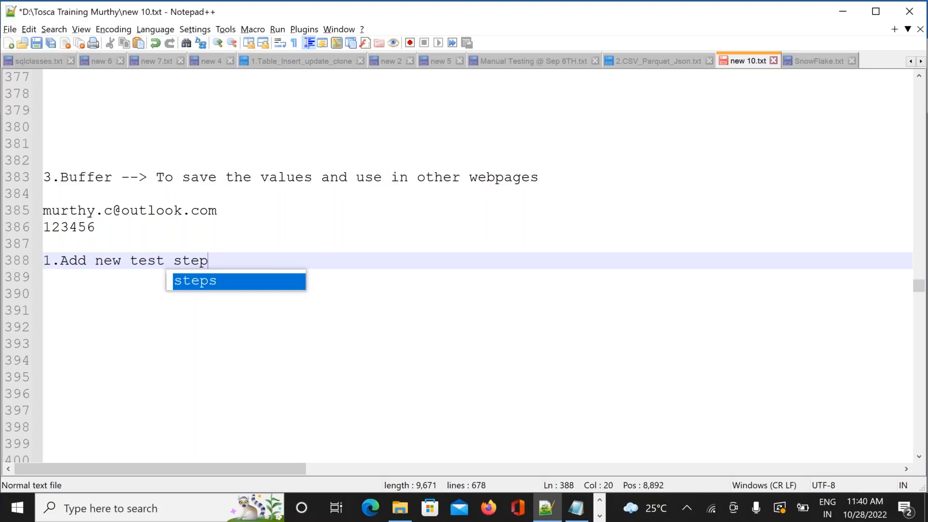
type(" --")
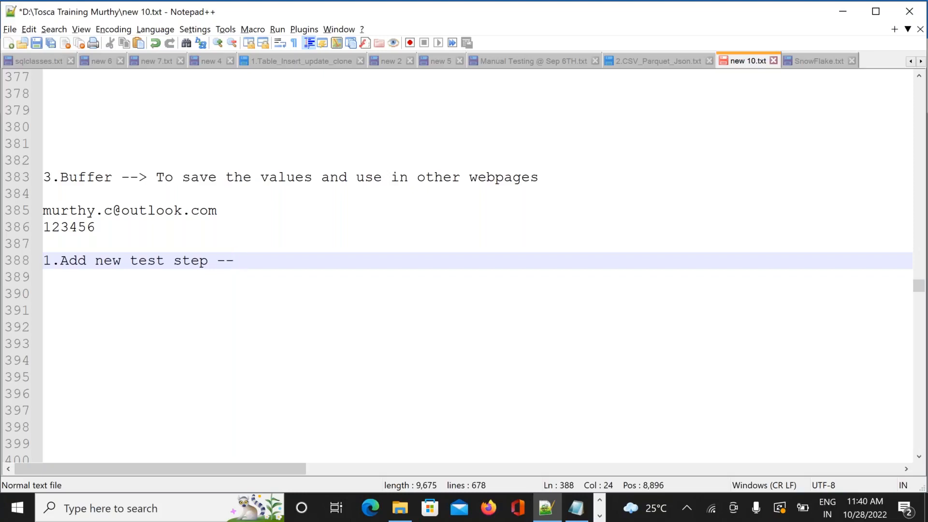
type("TB")
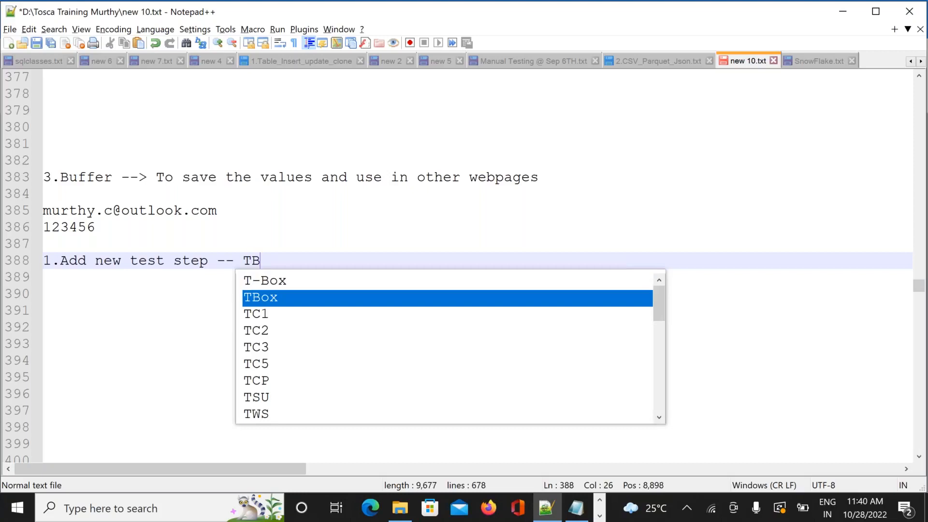
type("OX ")
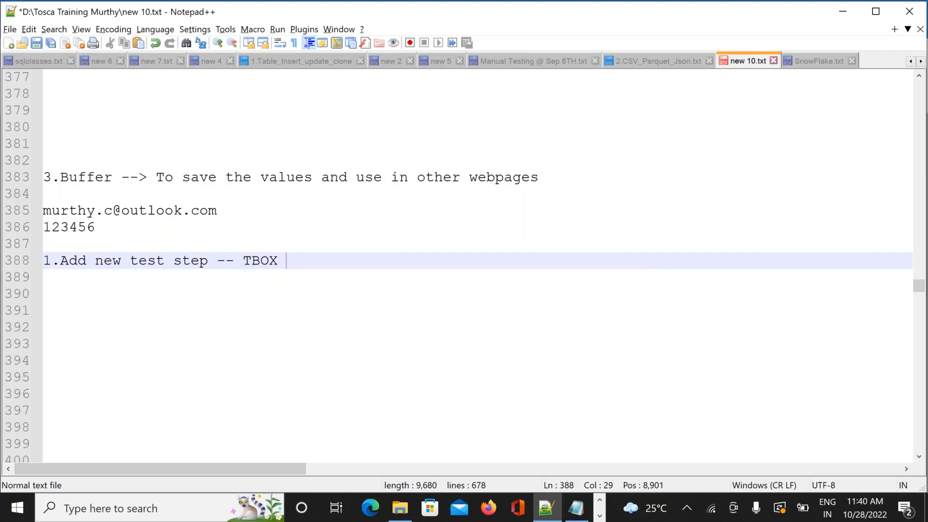
type("SET BU")
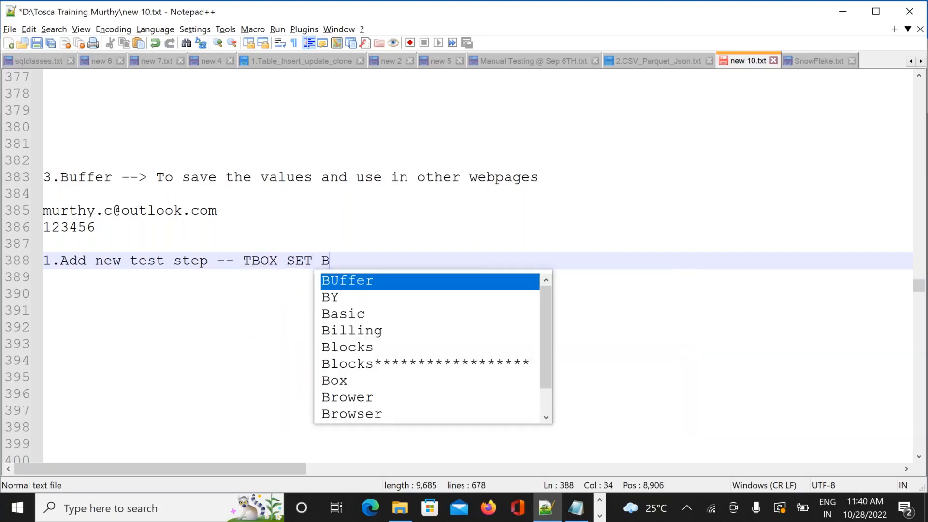
key("Caps_Lock")
type("FFER")
key("Escape")
key("Return")
key("Return")
key("Return")
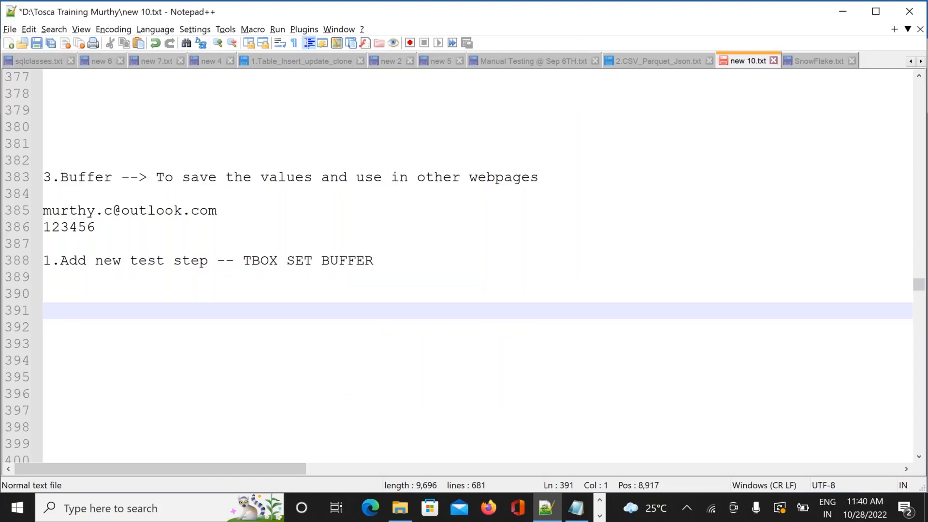
Add an 'EMAIL =' line with the pasted e-mail address and a PASSWORD line below it
type("EMA")
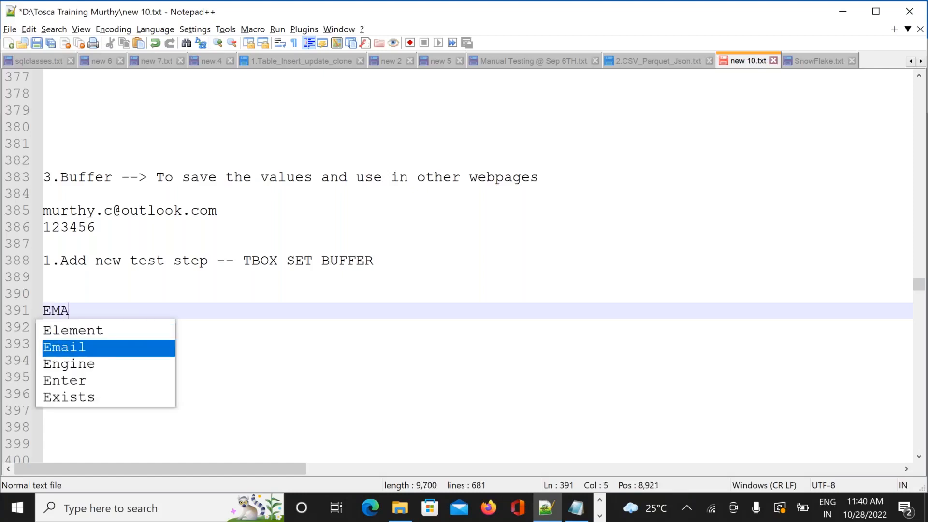
type("IL =")
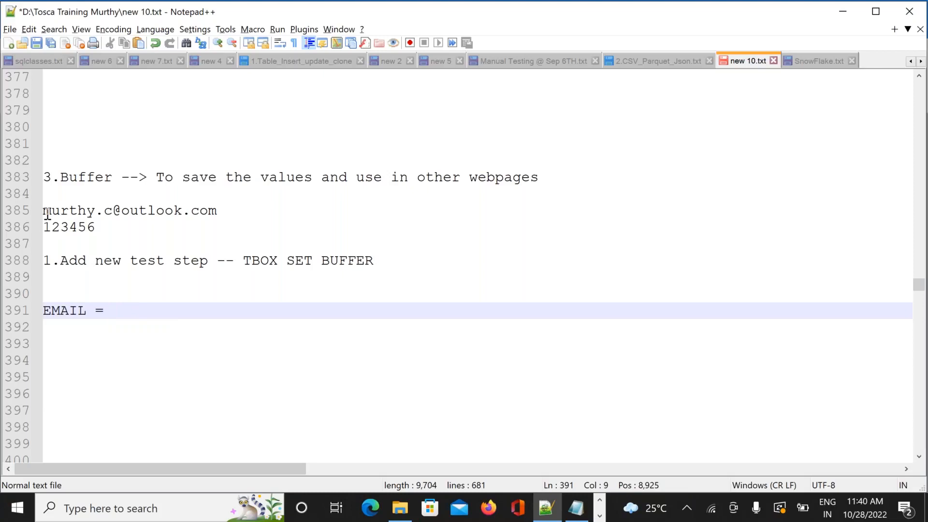
left_click_drag(44, 211, 220, 212)
key("ctrl+c")
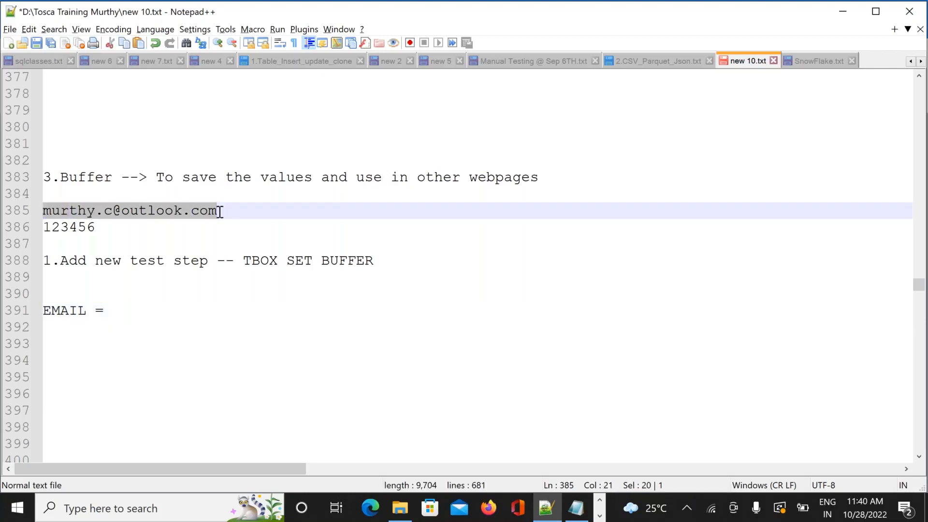
left_click(125, 310)
key("ctrl+v")
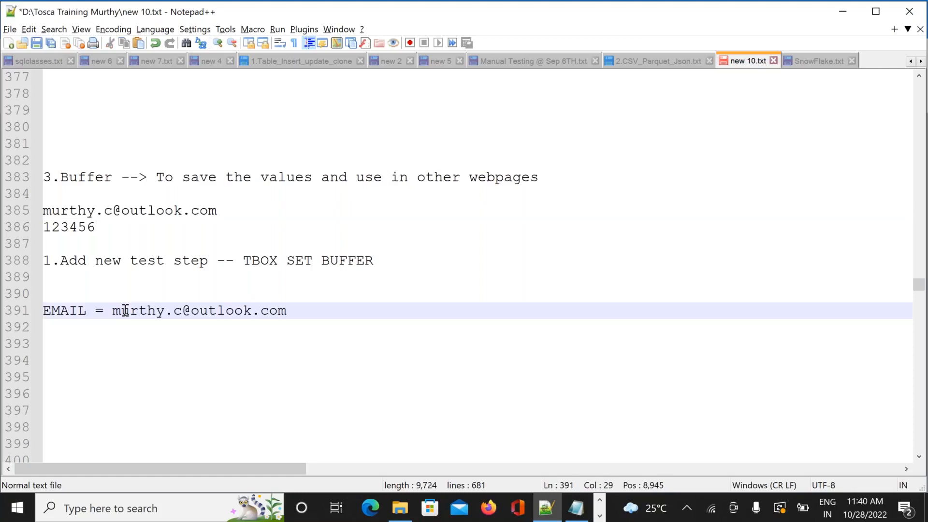
key("Return")
type("P")
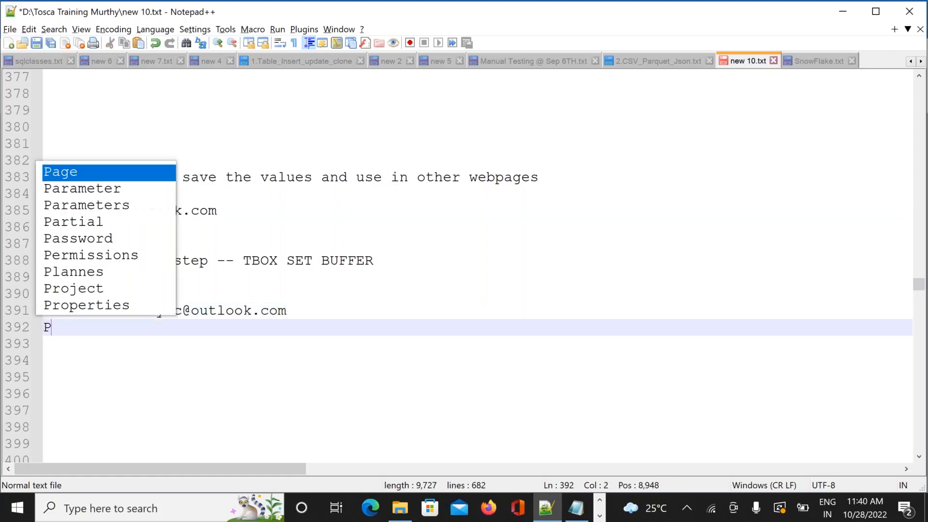
type("ASSWORD ")
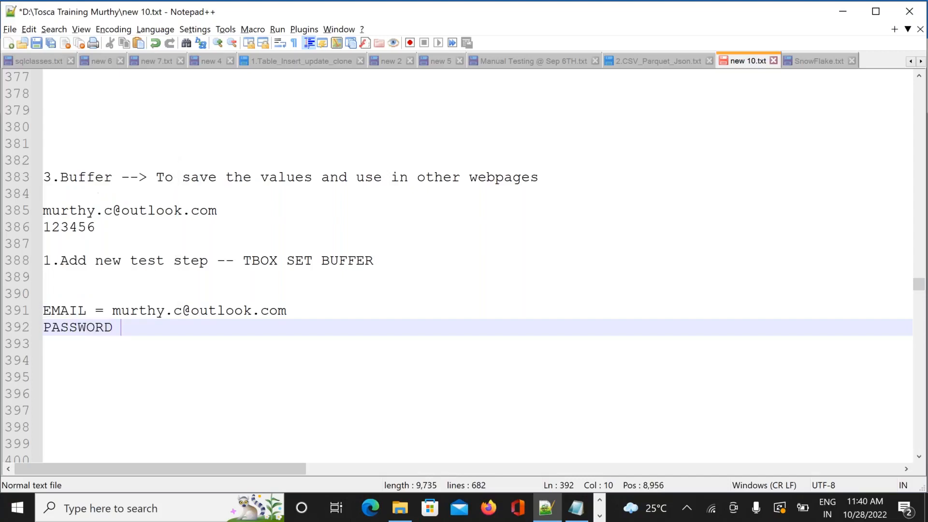
type("= 123456")
key("Return")
key("Return")
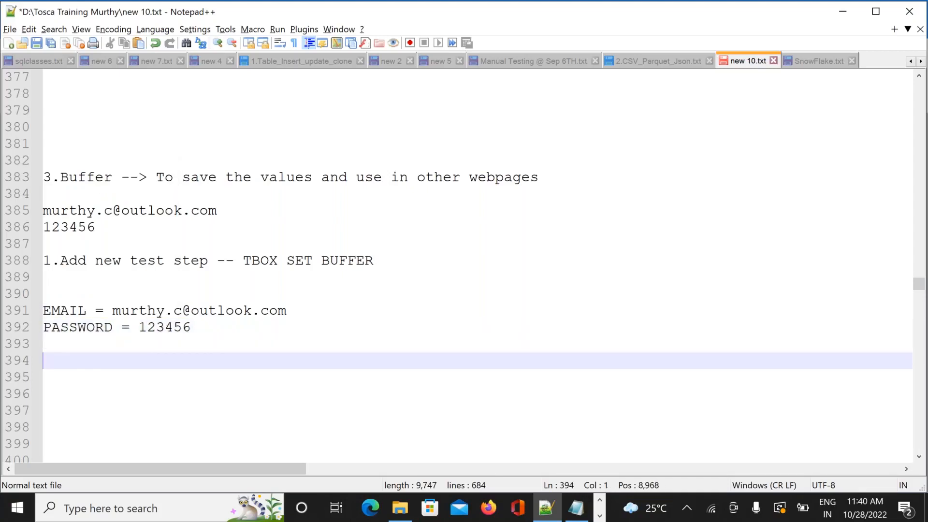
Add notes 'RUN THIS STEP --> DATA WILL SAVED IN THE BUFFER' and 'TO VIEW BUFFER VALUES ===> tOOLS --> BUFFER VIEWER'
type("RUN THIS ST")
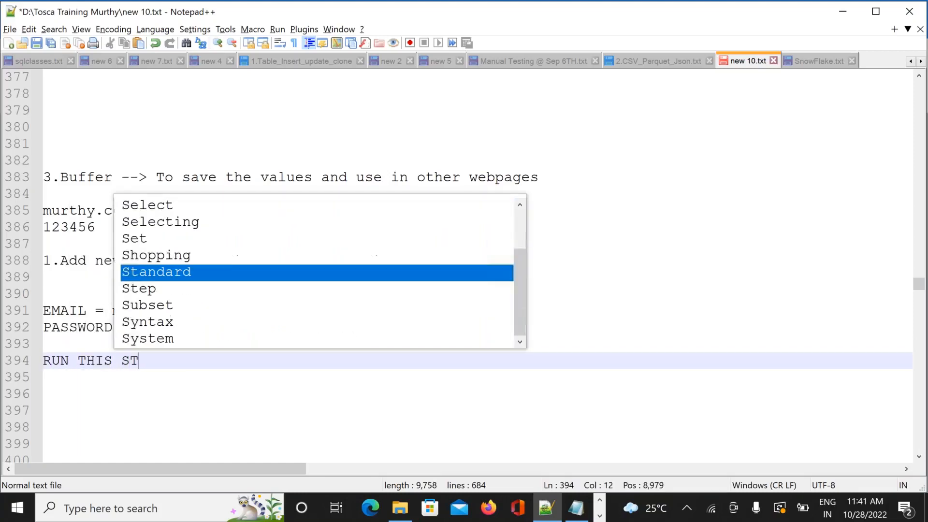
type("EP -->")
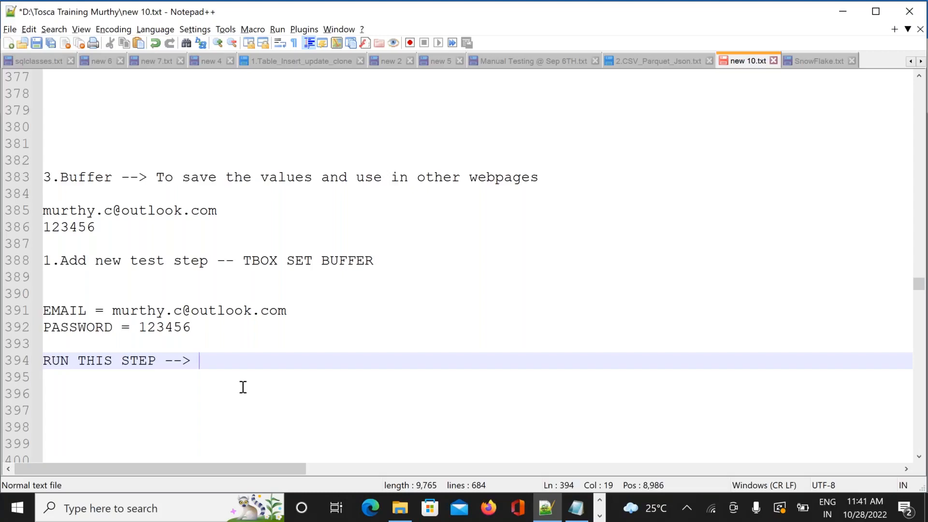
type("DATA ")
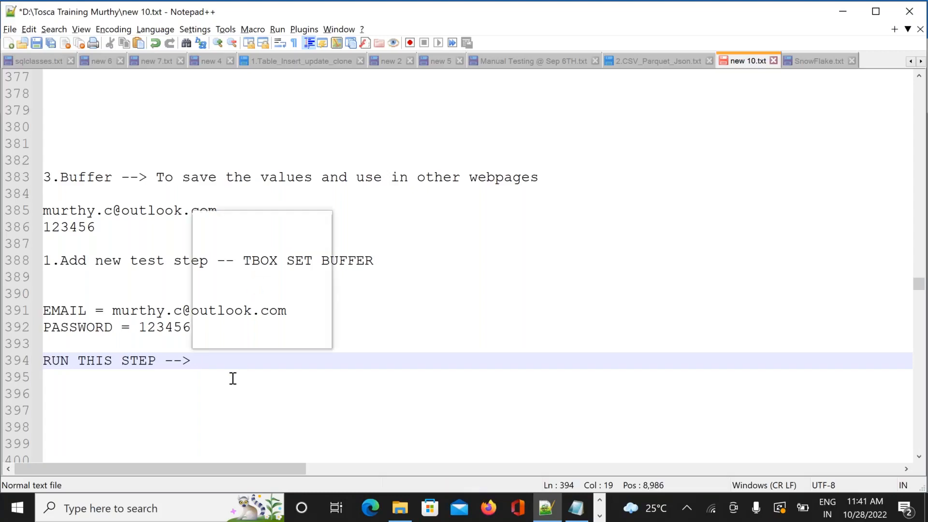
type("WI")
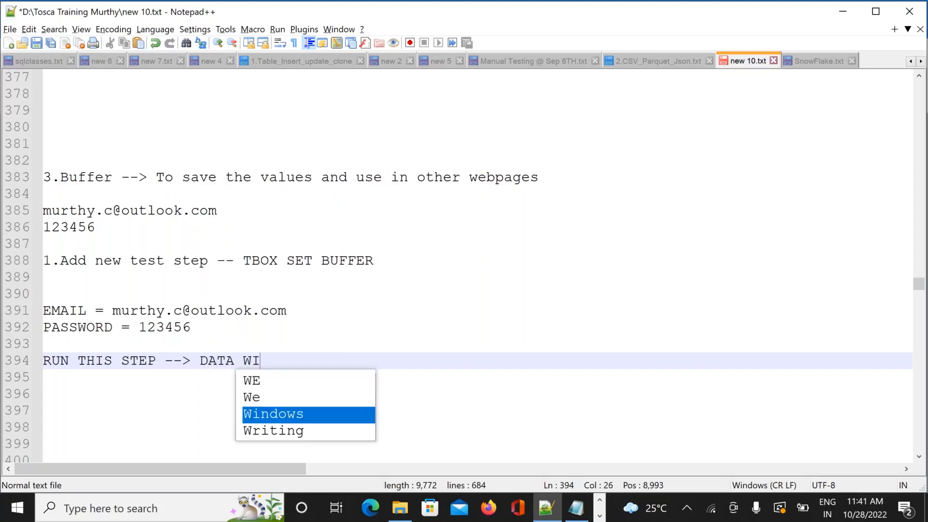
type("LL SAVED")
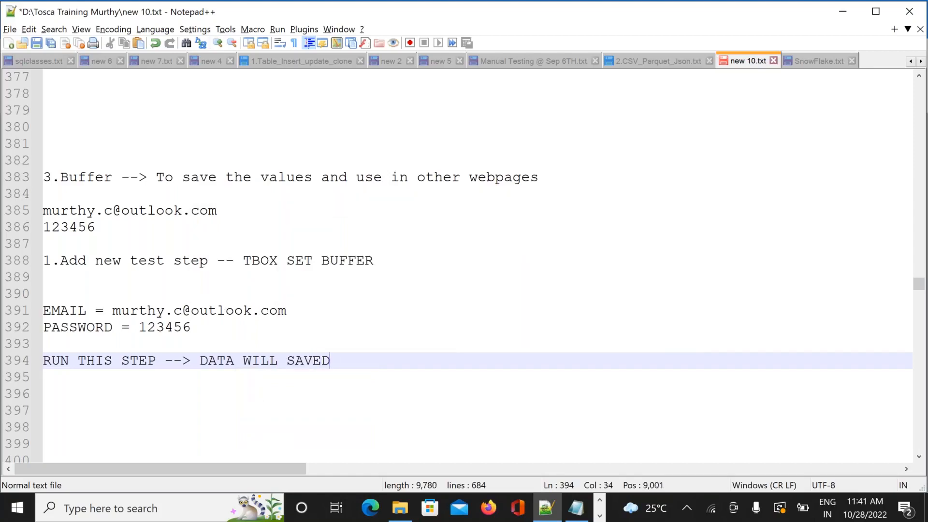
type(" IN THE BUFFER")
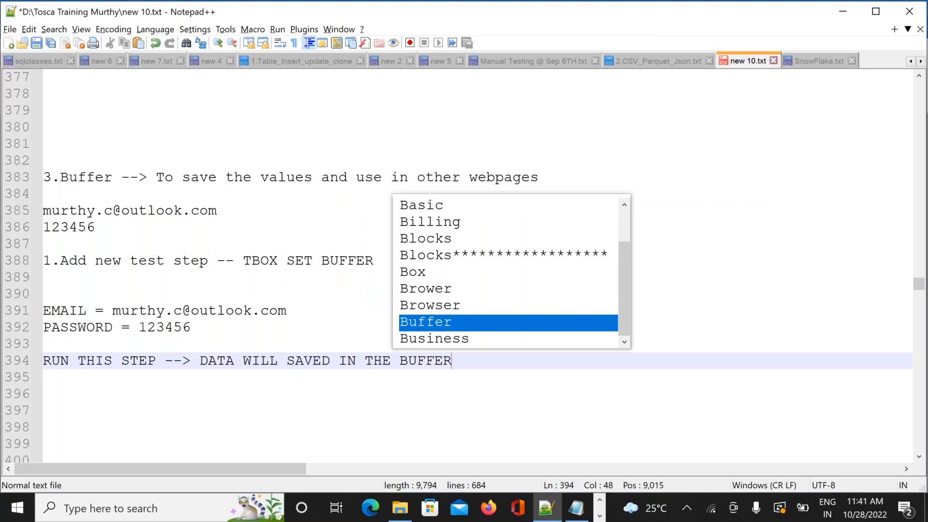
key("Return")
key("Return")
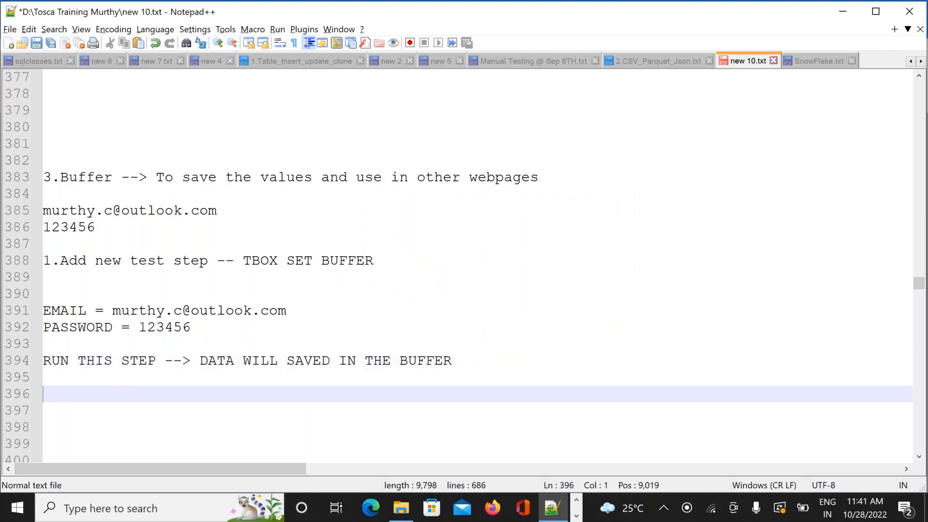
type("TO ")
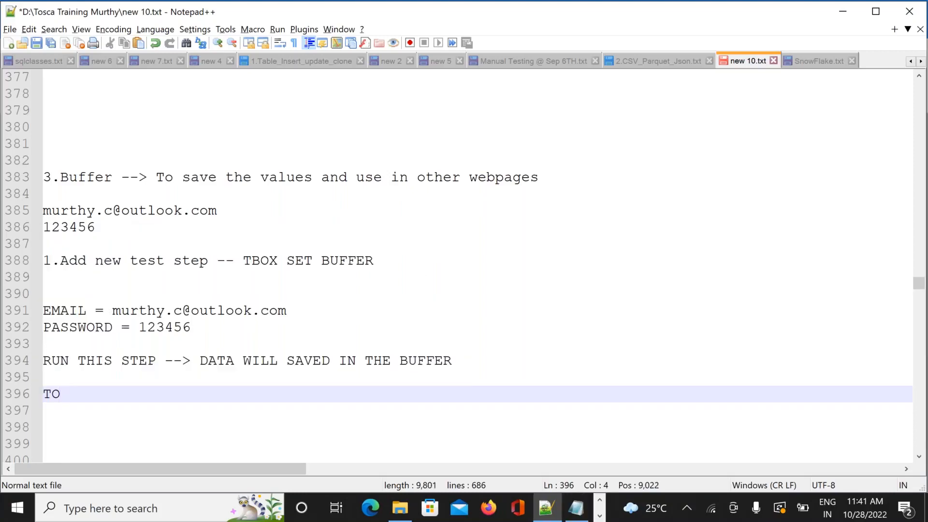
type("VIEW B")
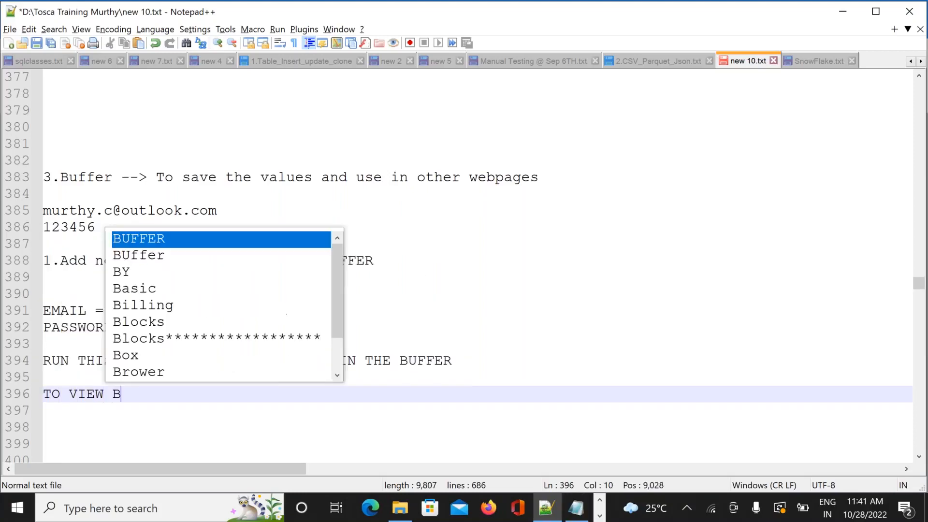
type("UFFER ")
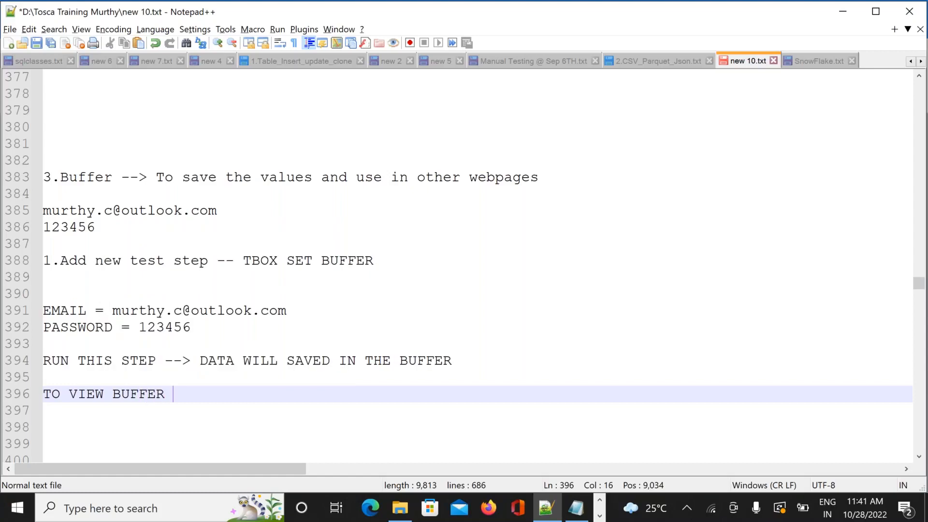
type("VALUES ")
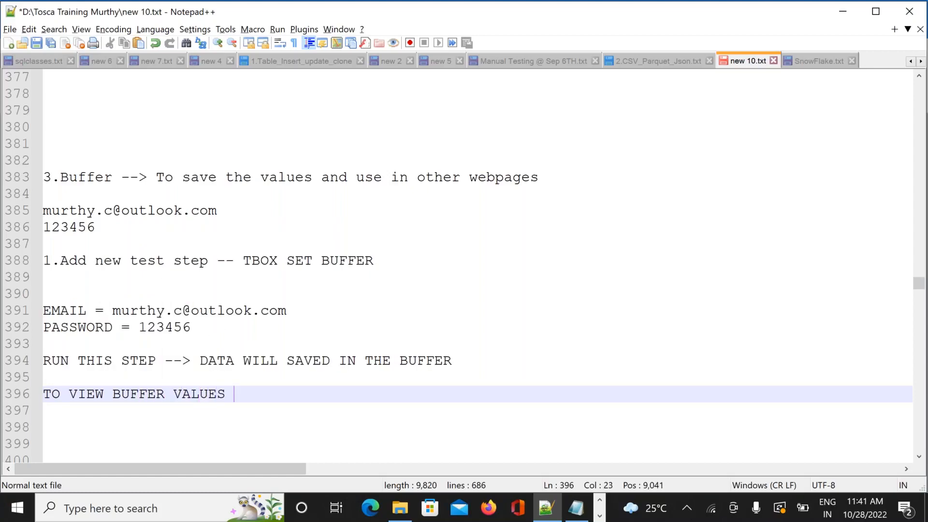
type("===> tO")
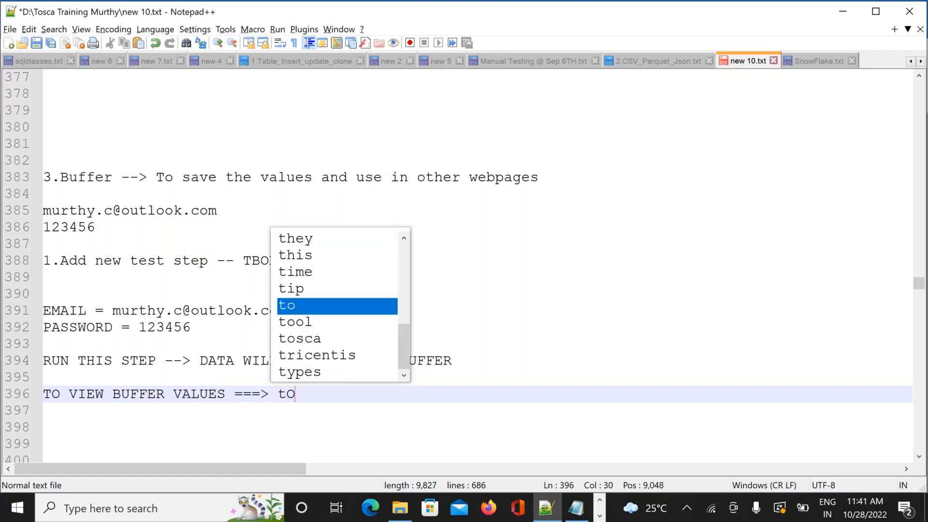
type("OLS -->")
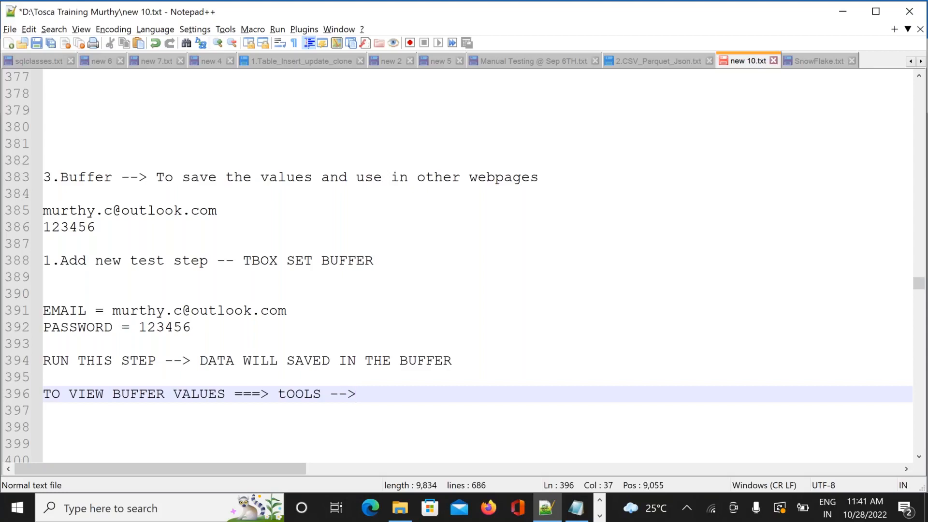
type(" BUFFER")
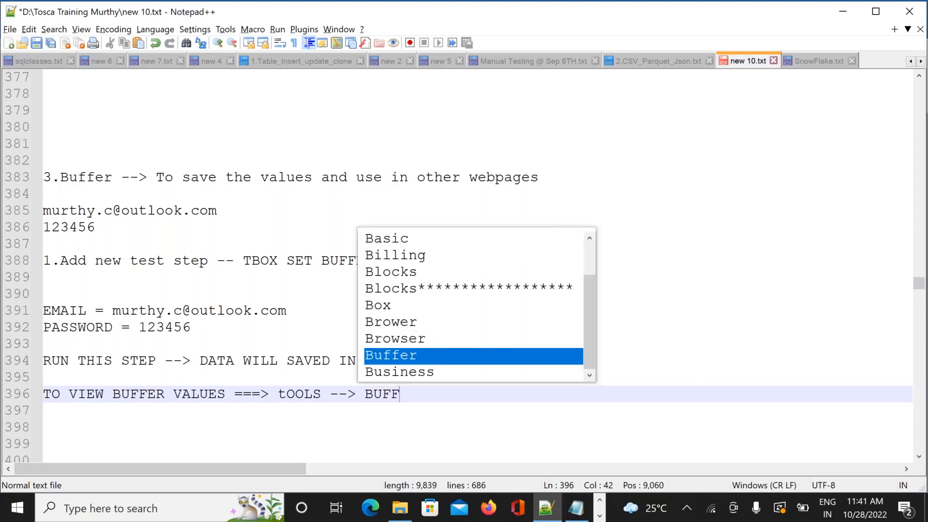
type(" VIE")
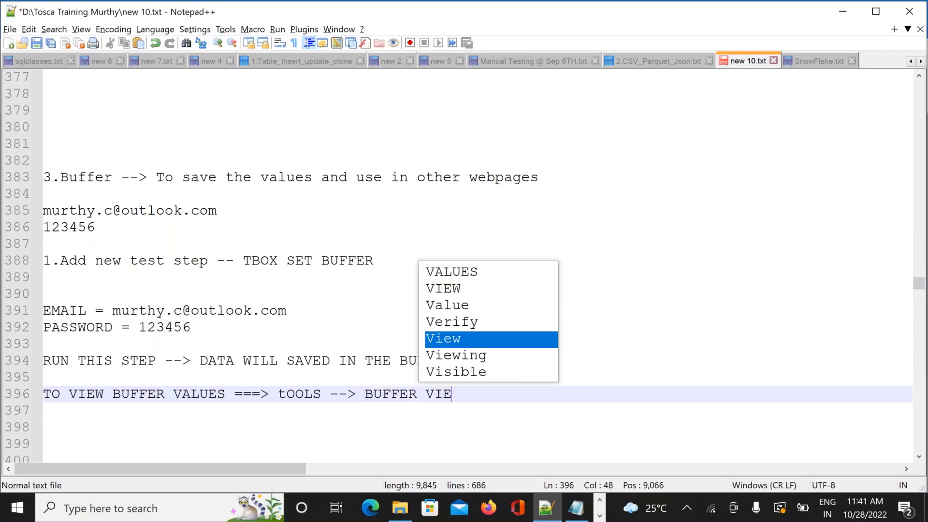
type("WER")
key("Return")
key("Return")
key("Return")
key("Return")
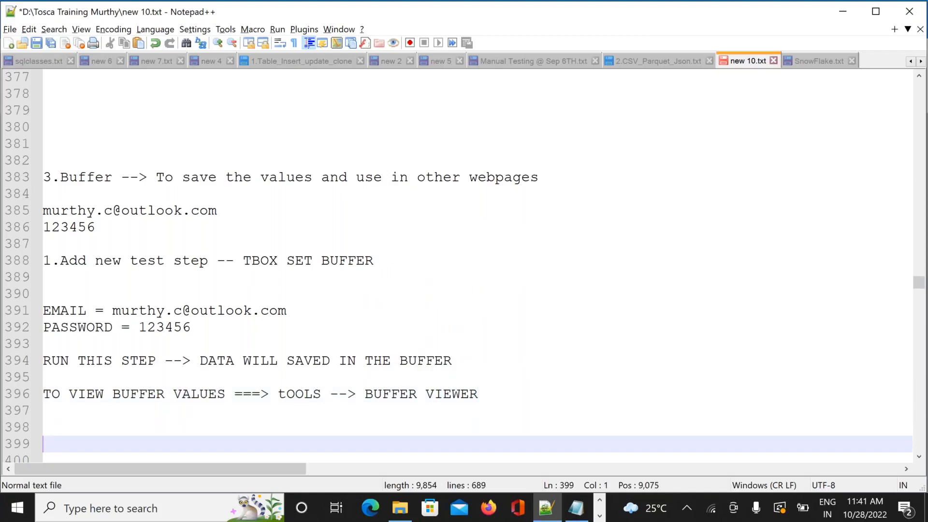
key("Return")
key("Return")
key("Return")
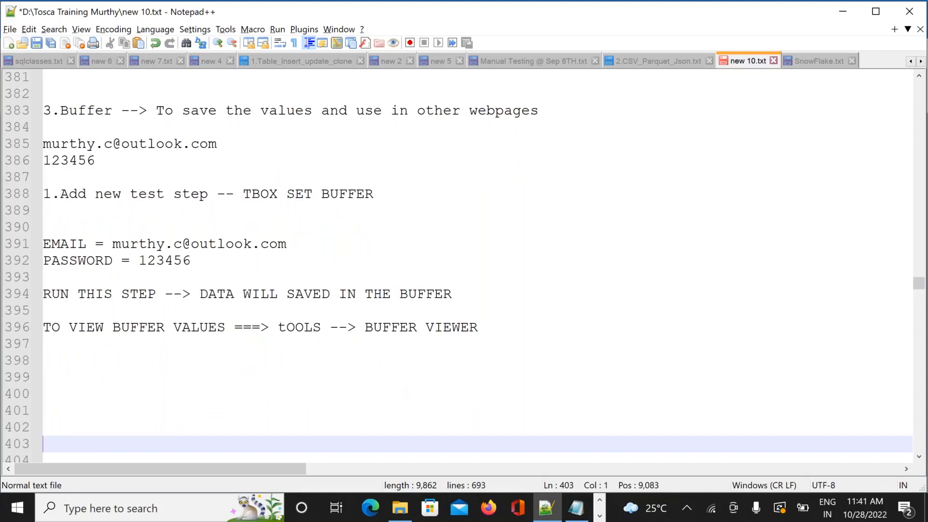
Add the line 'IF WE WANT TO USE BUFFER VALUES --> {B[EMAIL]}' and select the reference
left_click(488, 335)
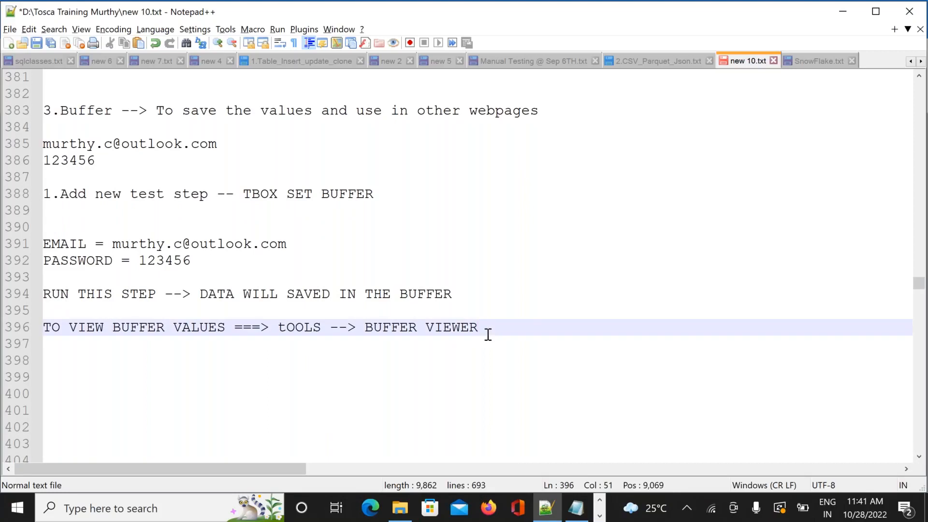
key("Return")
key("Return")
type("IF")
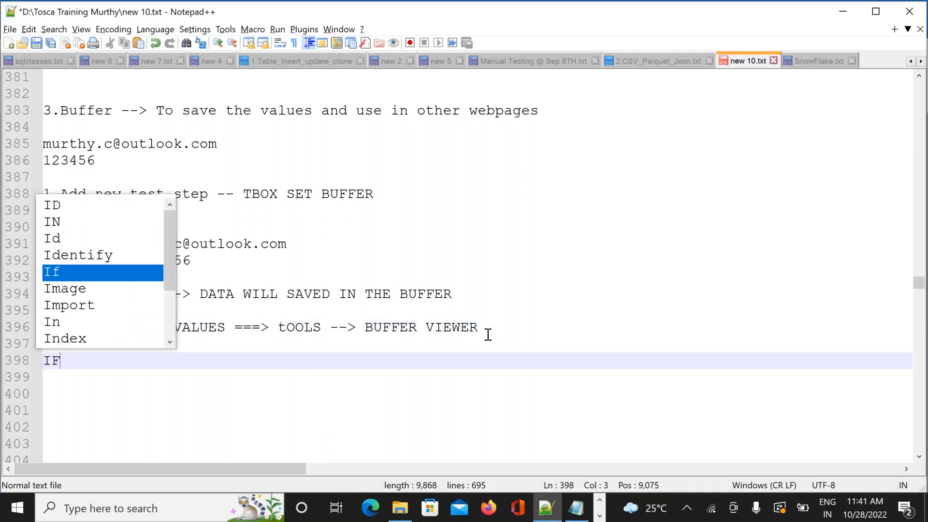
type(" WE WA")
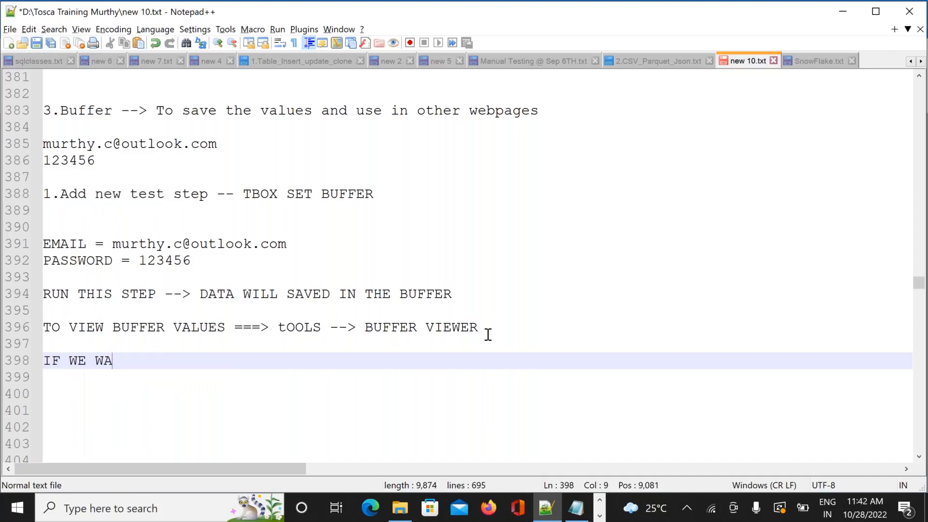
type("NT TO US")
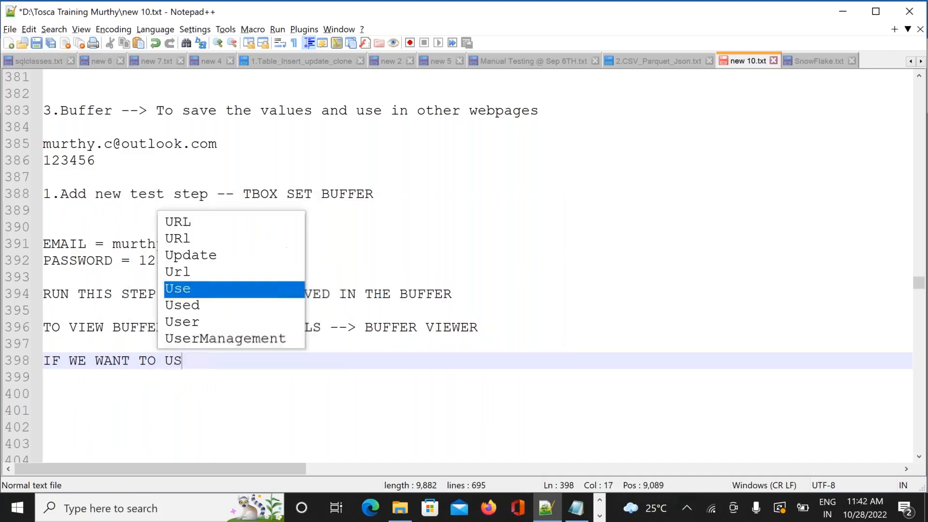
type("E BUFFE")
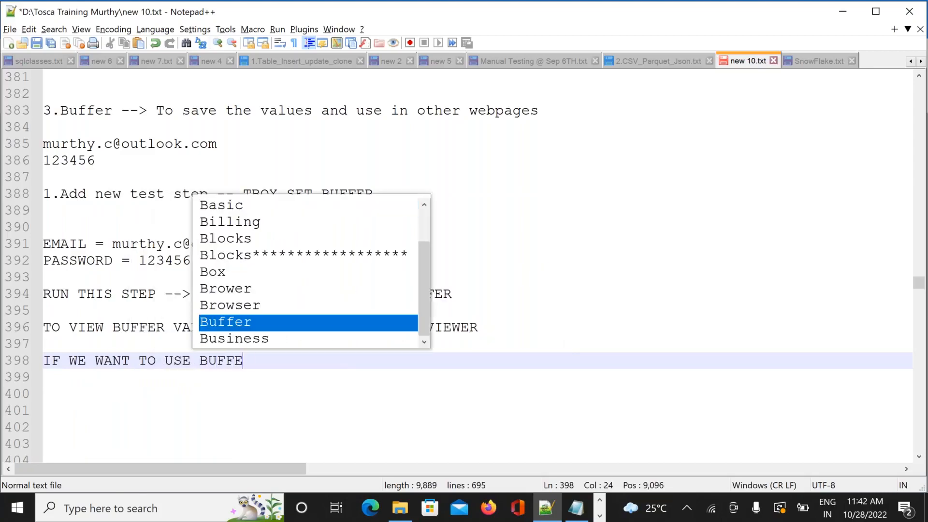
type("R VALU")
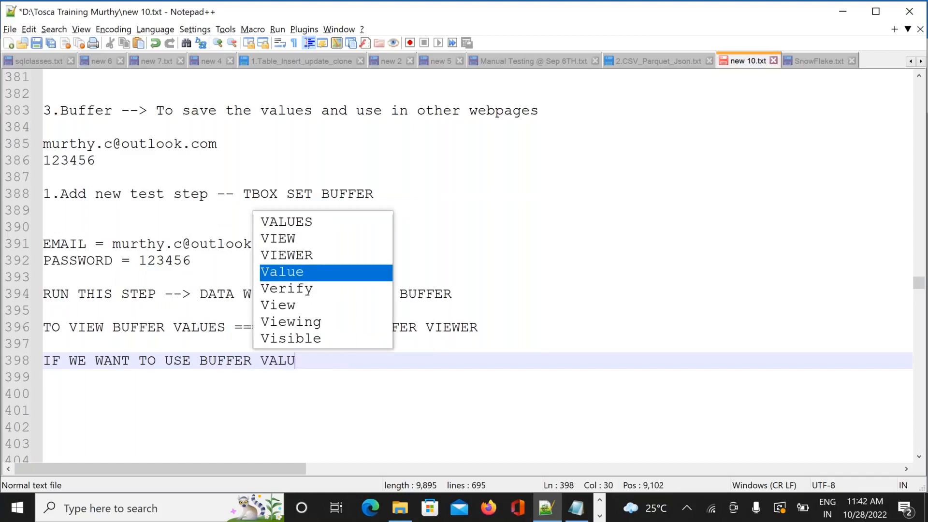
type("ES -->")
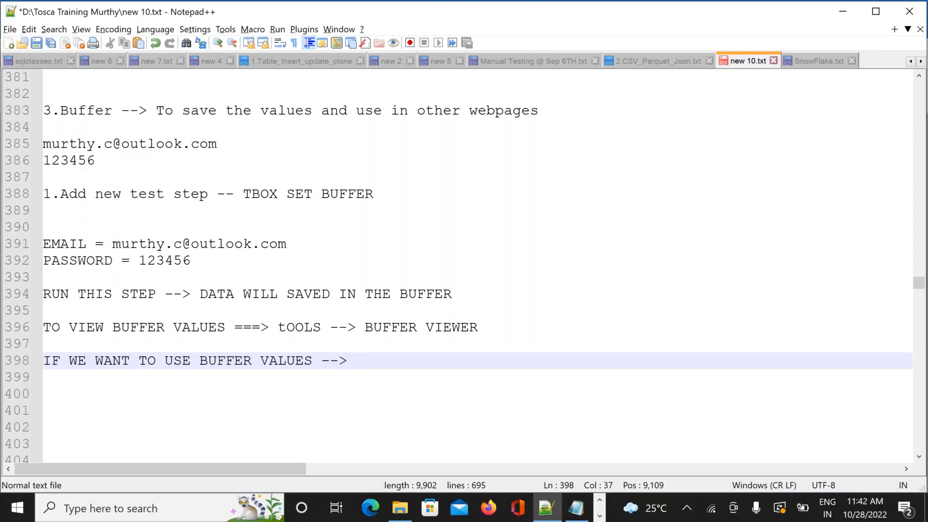
type("{b")
key("BackSpace")
type("B")
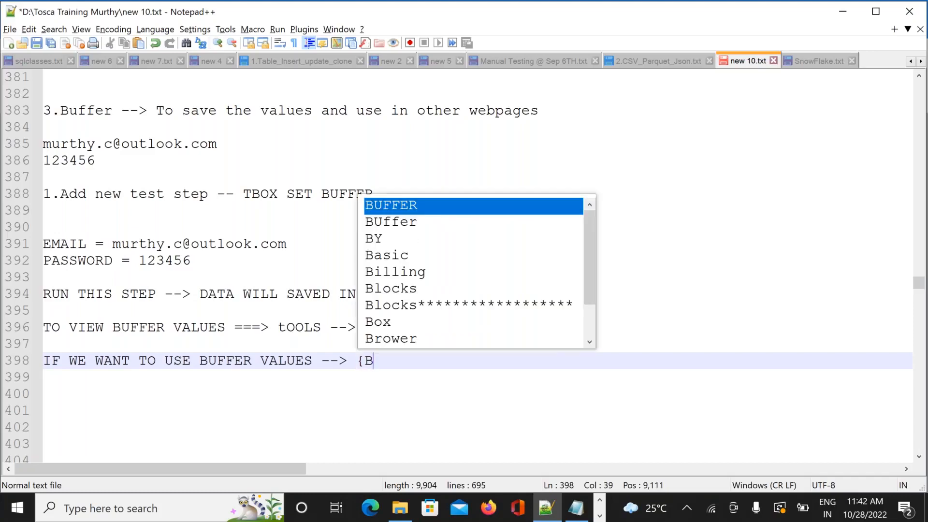
type("[")
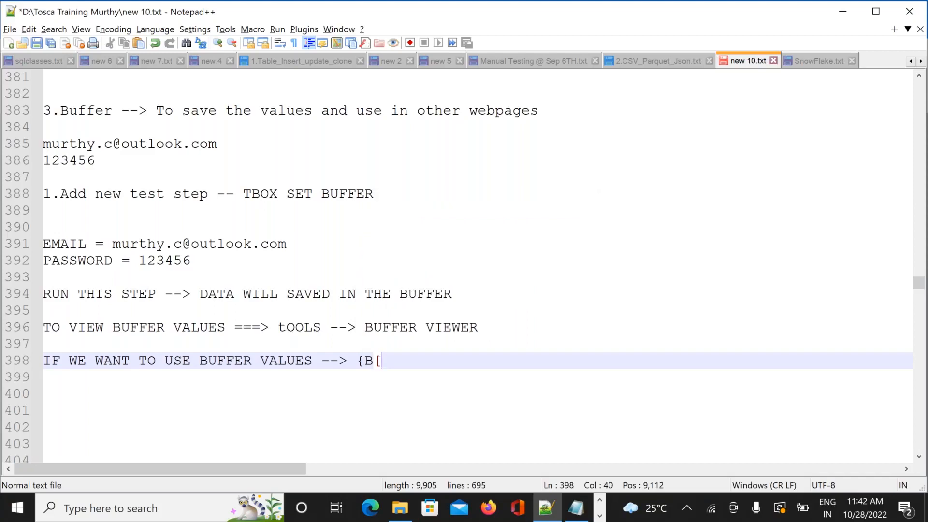
type("EMAI")
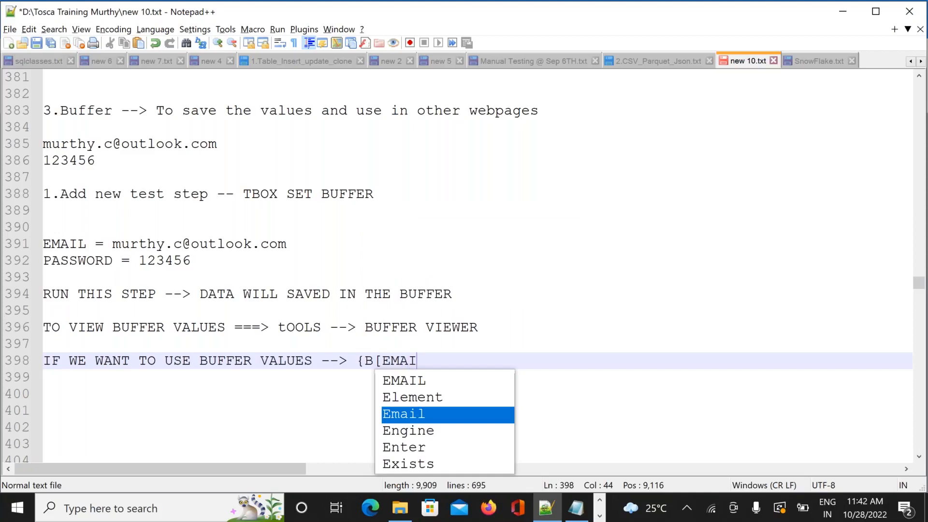
type("L]")
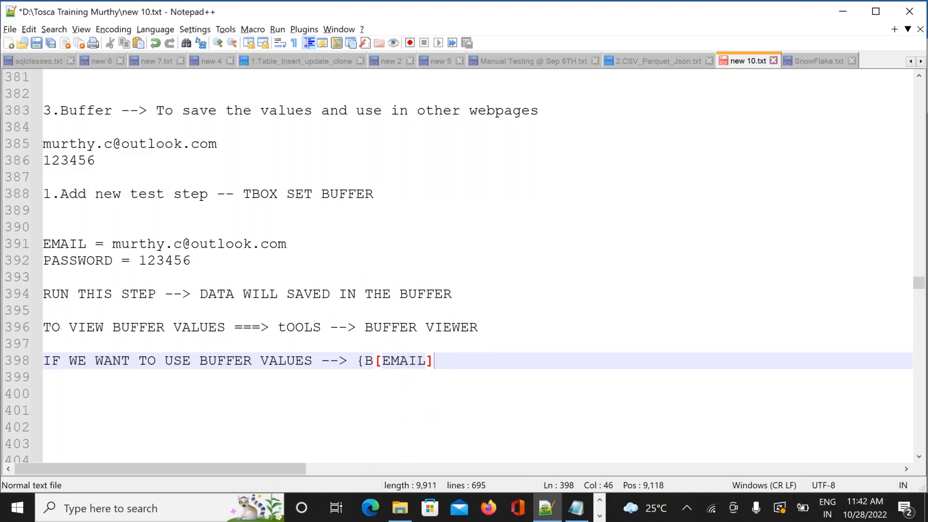
type("}")
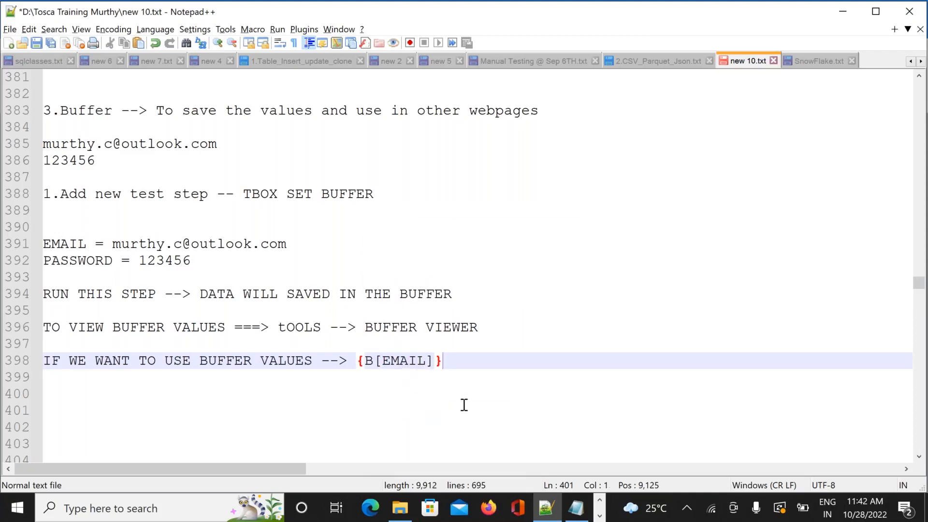
left_click(464, 405)
left_click_drag(445, 363, 359, 366)
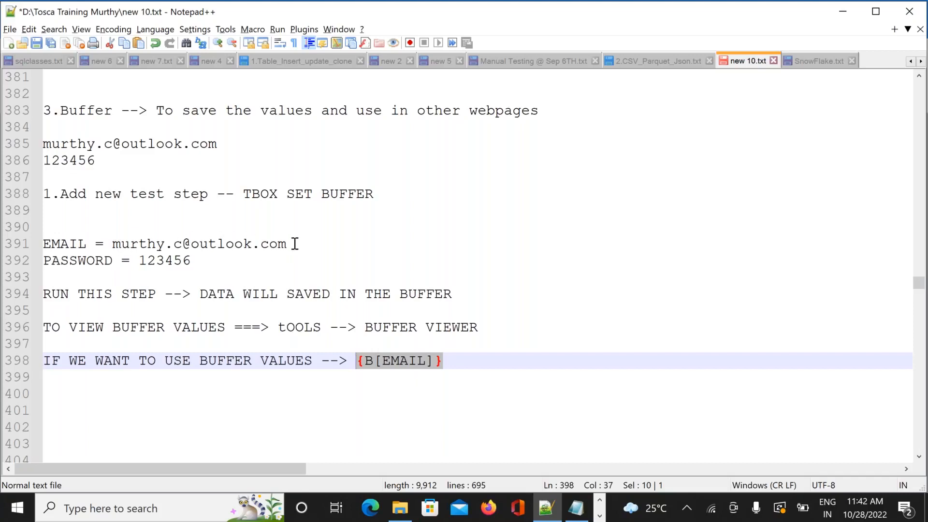
Append ', {B[PASSWORD]}' to line 398, add blank lines, and return to Tosca Commander
left_click(474, 364)
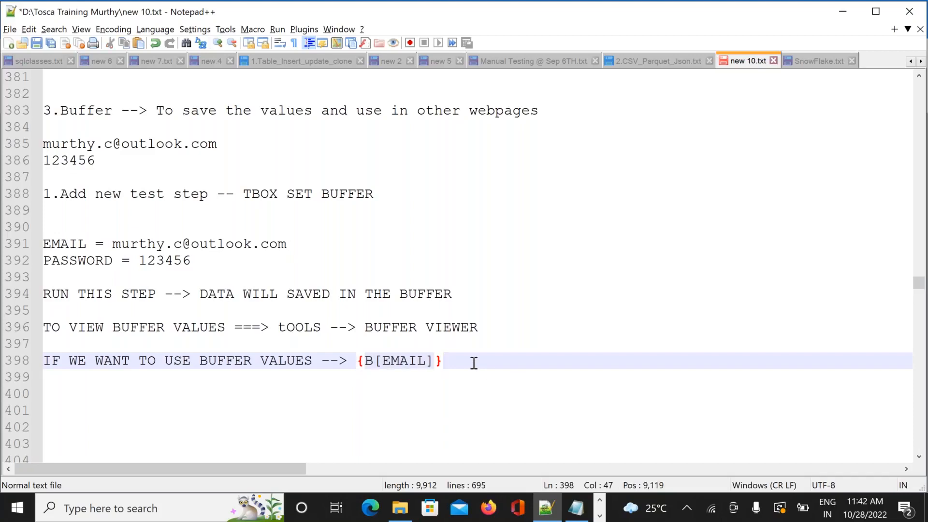
type("'")
key("BackSpace")
type(", {")
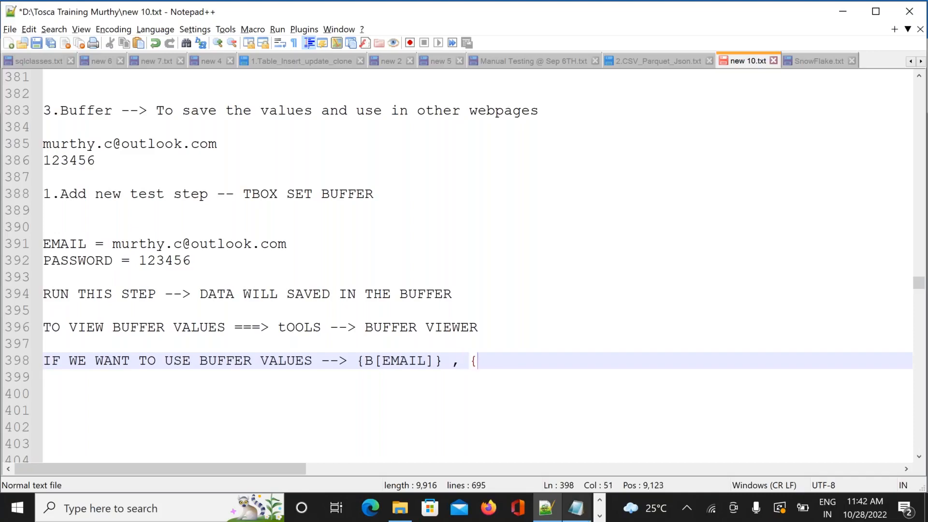
mouse_move(576, 507)
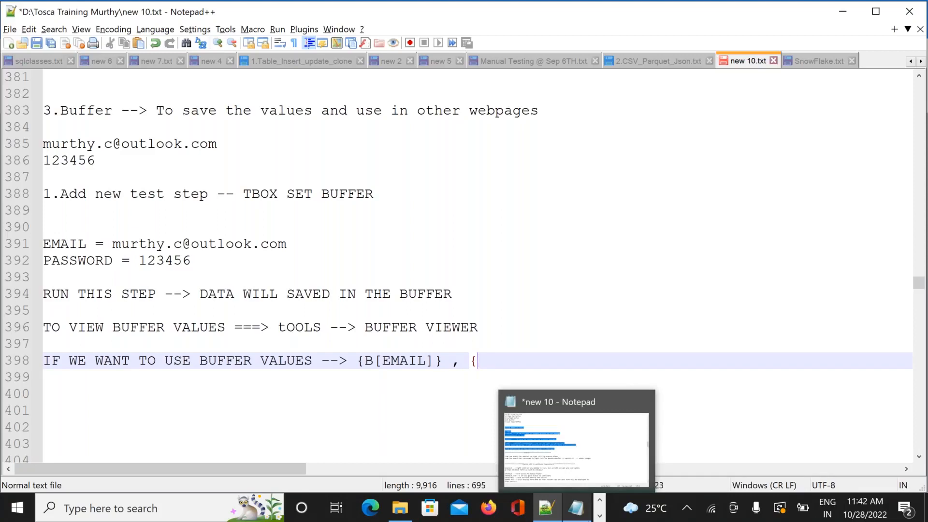
type("b")
key("BackSpace")
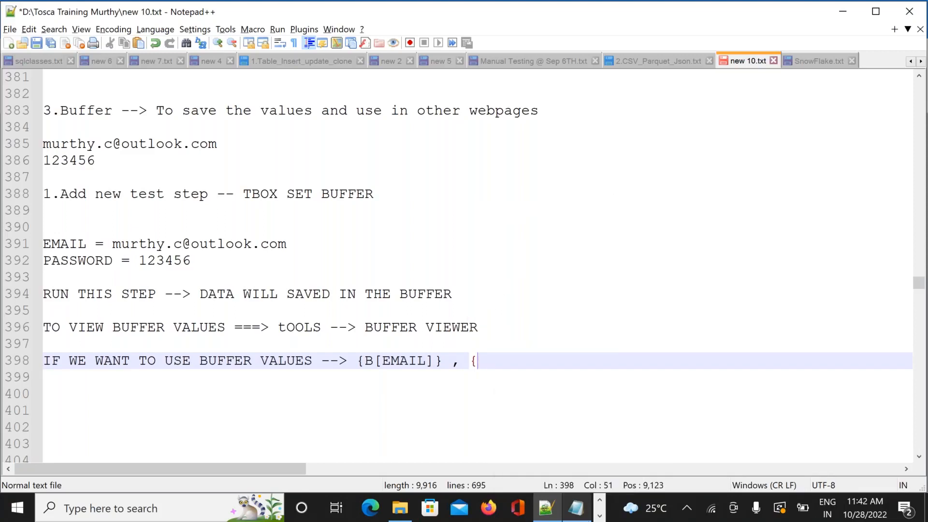
type("B")
type("[")
type("PA")
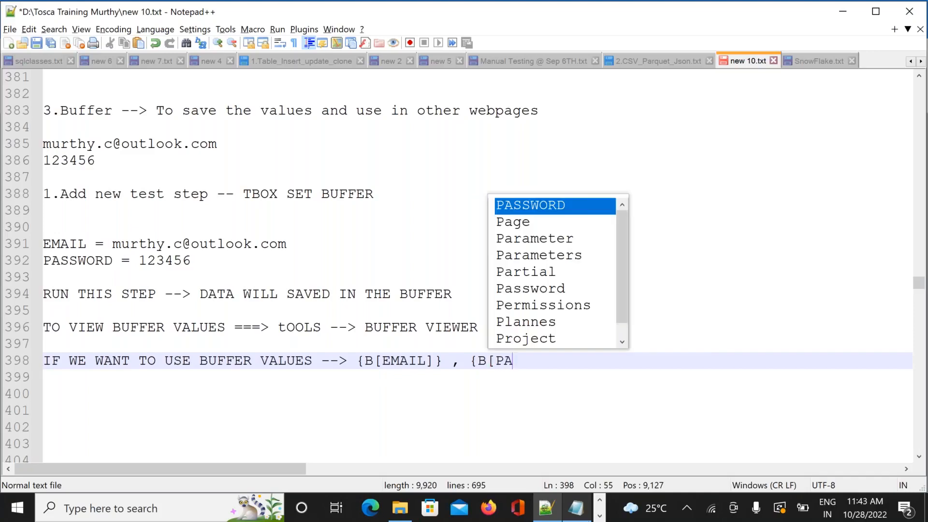
type("SSWORD")
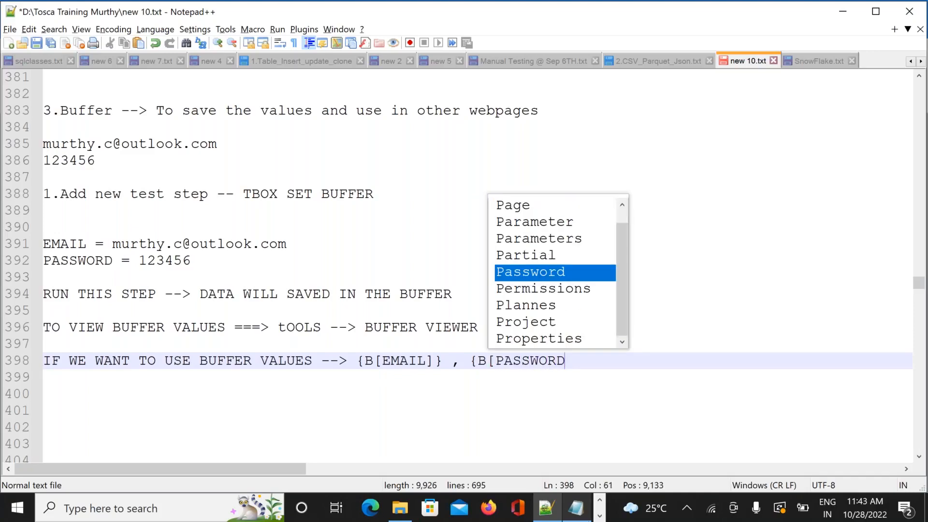
type("]}")
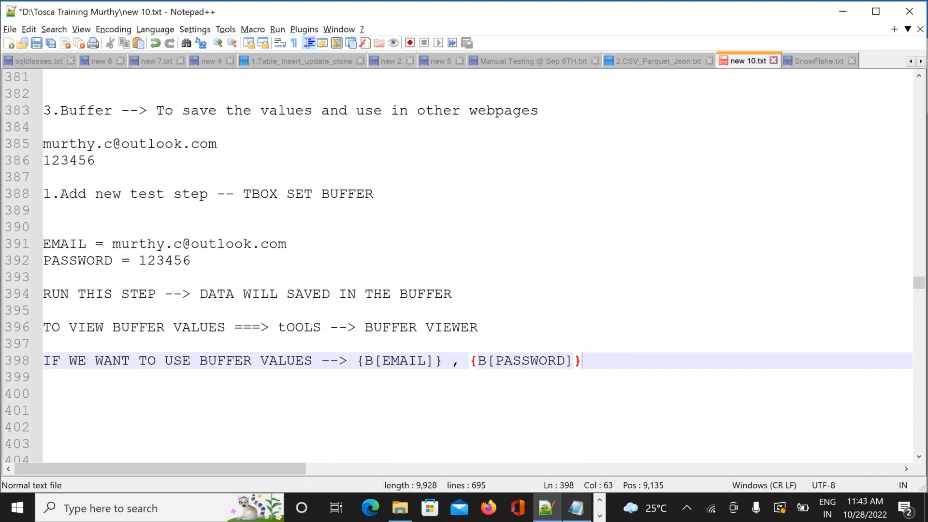
key("Return")
key("Return")
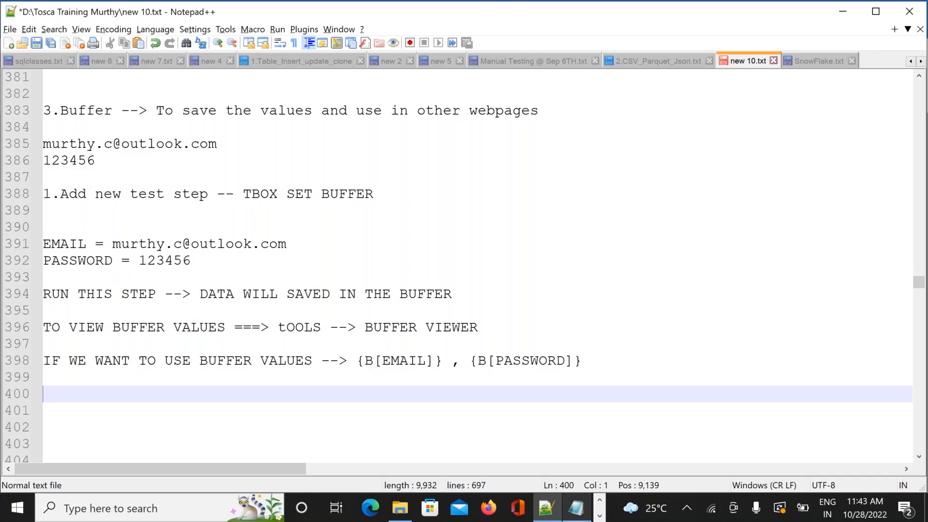
key("alt+Tab")
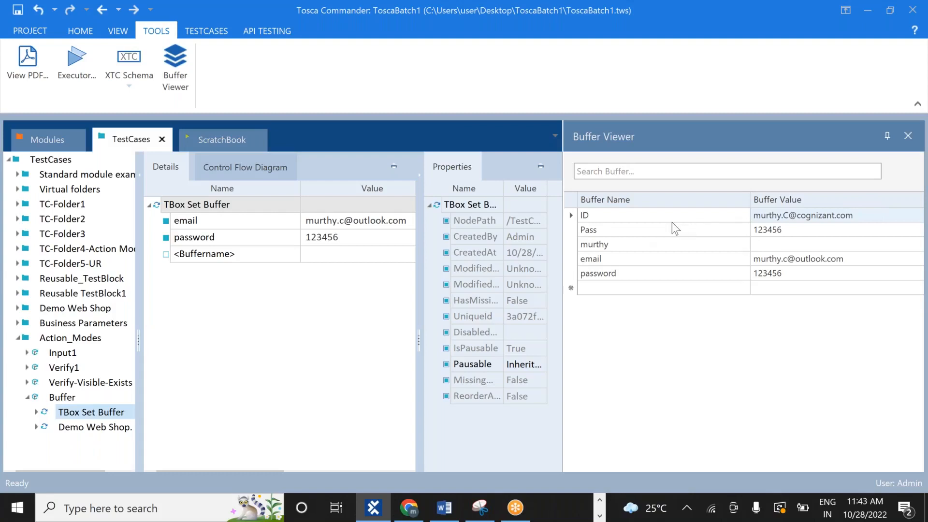
Close the Buffer Viewer and delete the TBox Set Buffer step from the Buffer test case
left_click(907, 136)
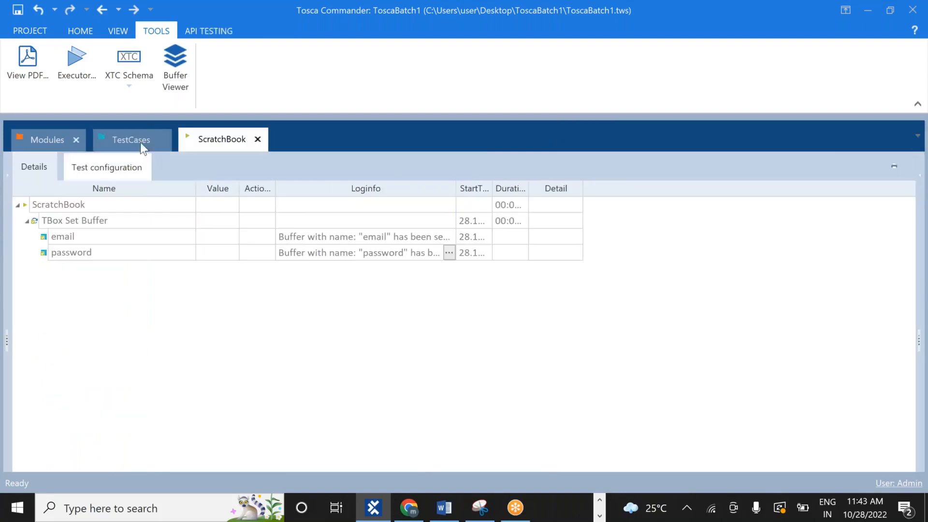
left_click(125, 140)
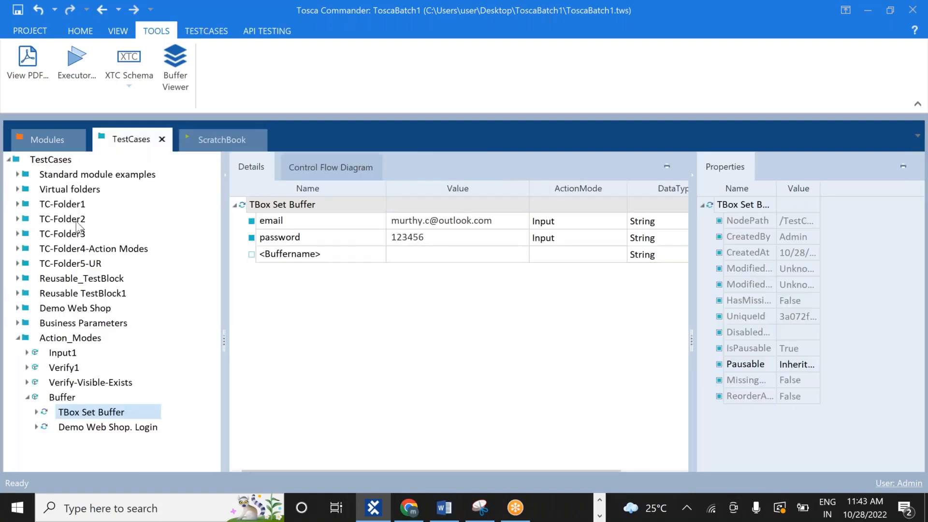
left_click(57, 398)
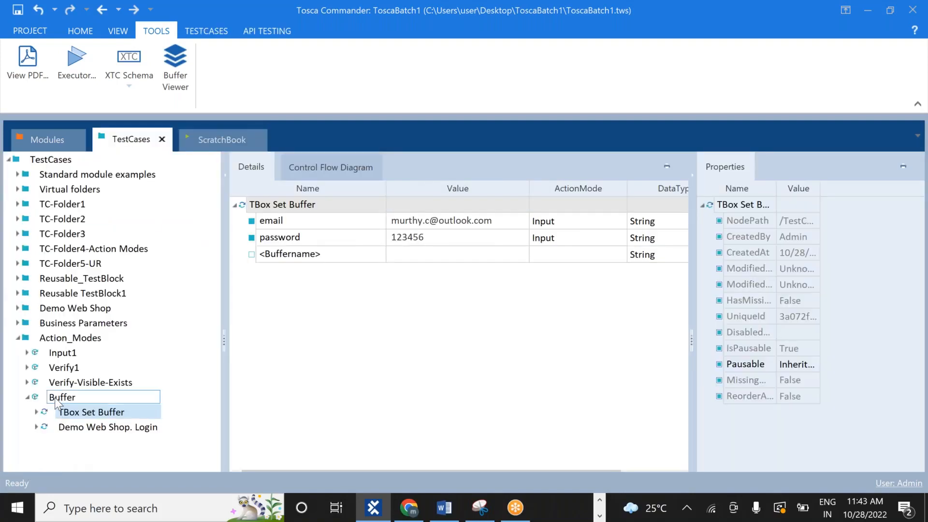
left_click(67, 413)
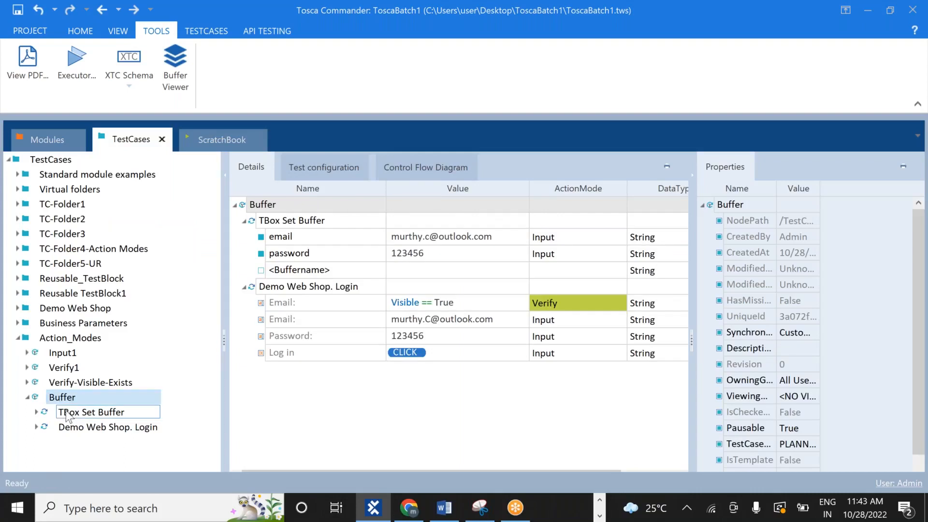
right_click(66, 413)
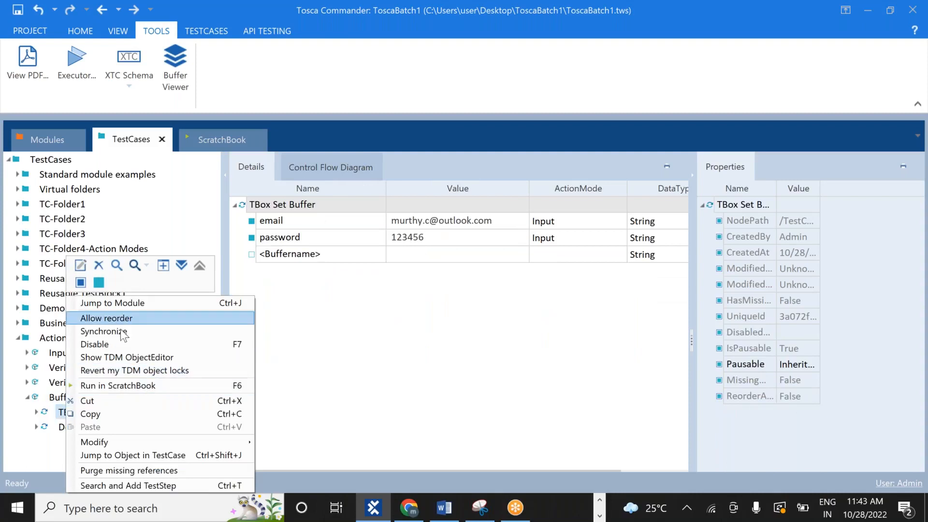
left_click(96, 267)
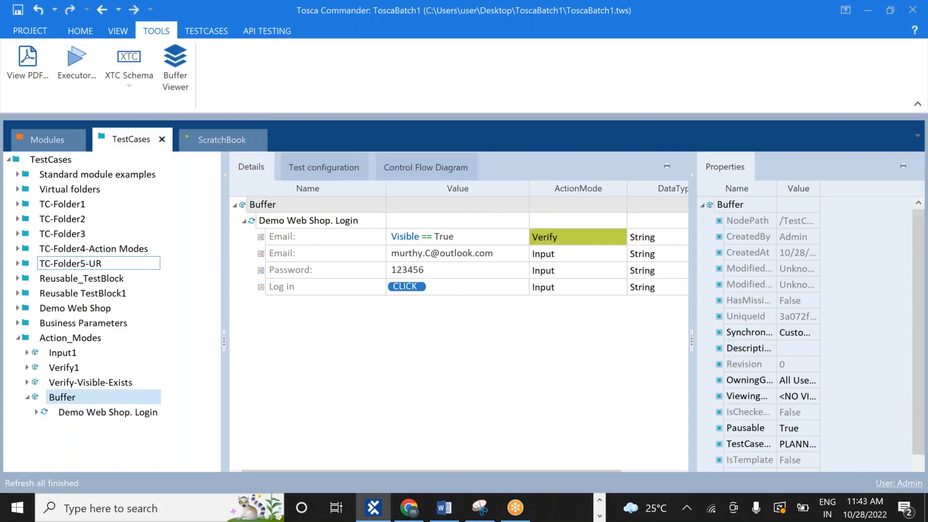
left_click(181, 82)
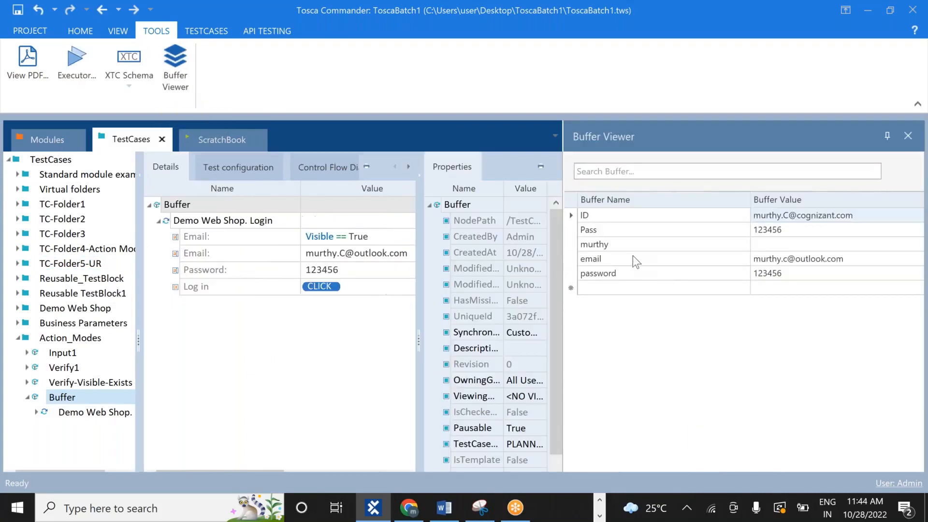
left_click(608, 244)
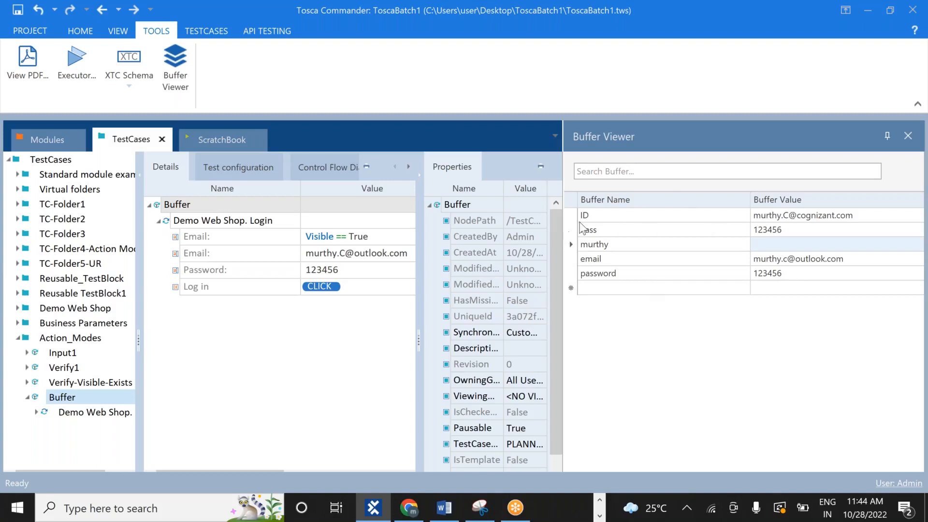
left_click(907, 136)
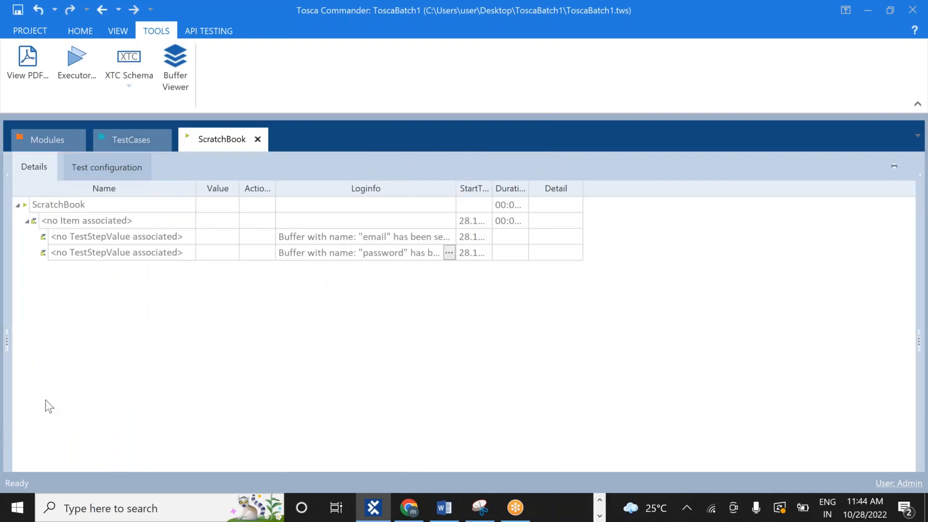
left_click(133, 144)
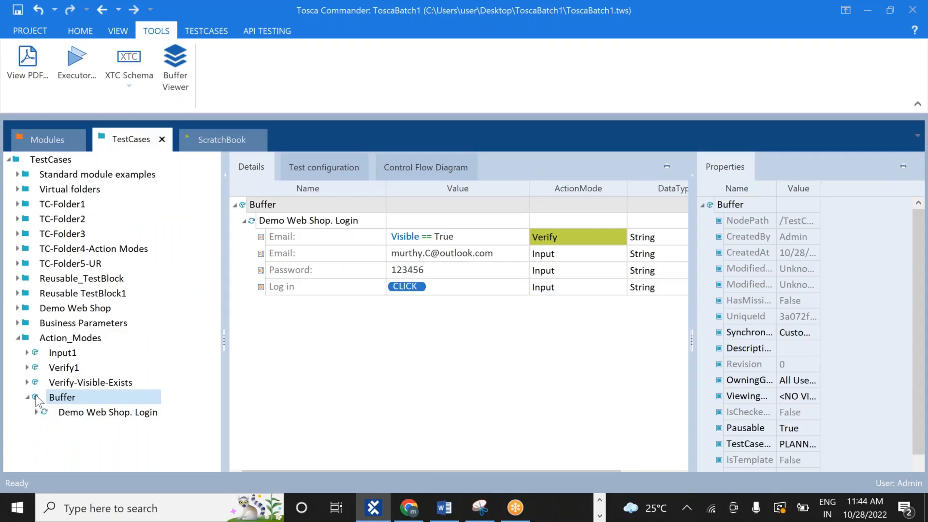
mouse_move(37, 399)
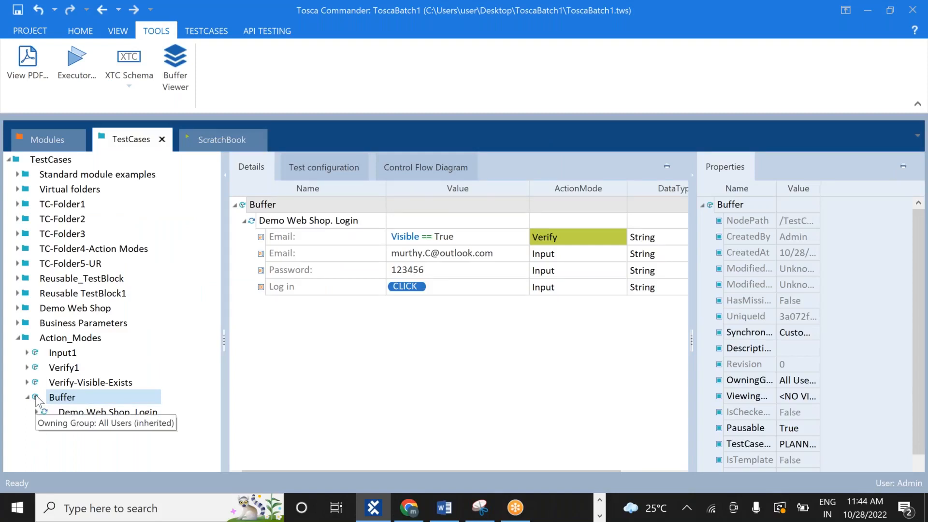
Search 'BUFF' and add a TBox Delete Buffer step after Demo Web Shop. Login, then select it
right_click(37, 399)
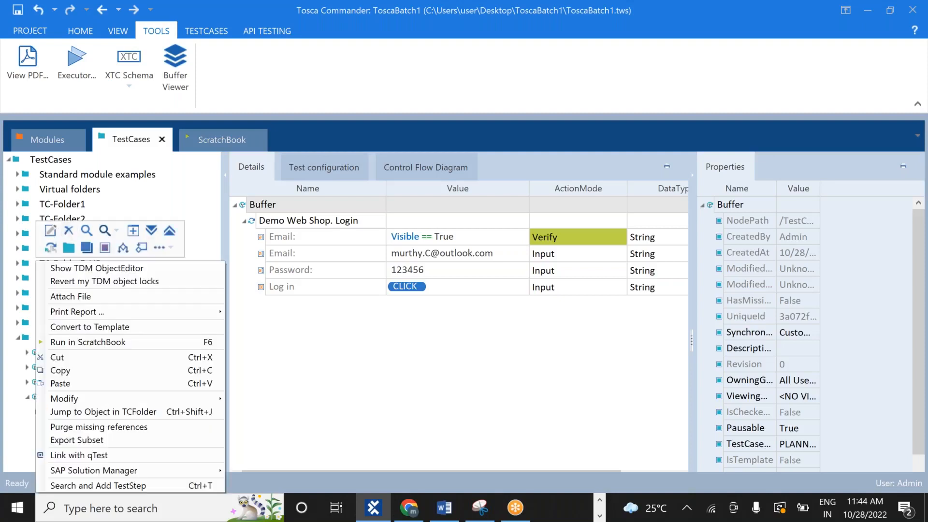
left_click(132, 484)
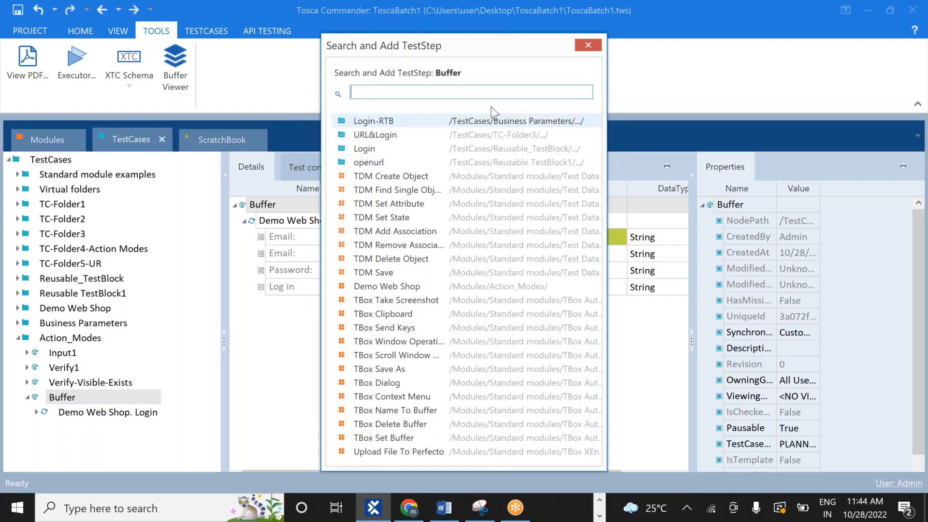
type("BUFF")
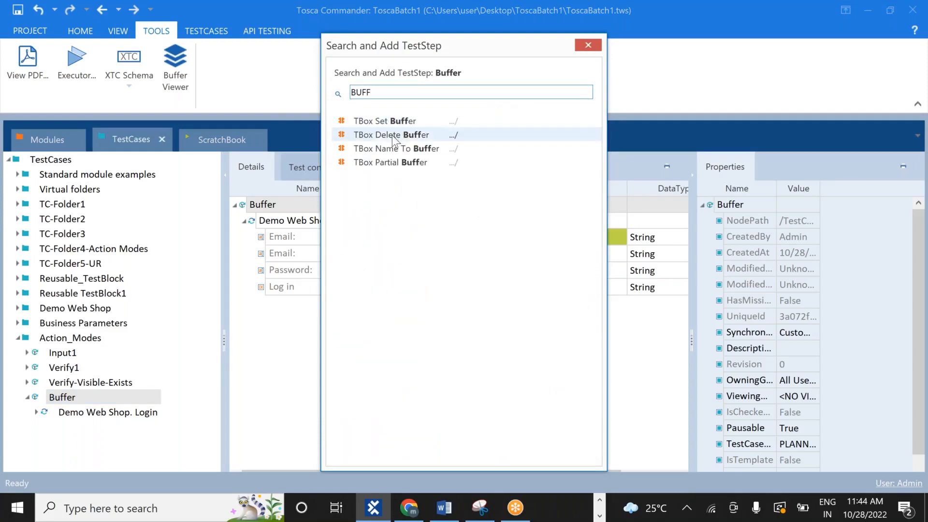
double_click(392, 135)
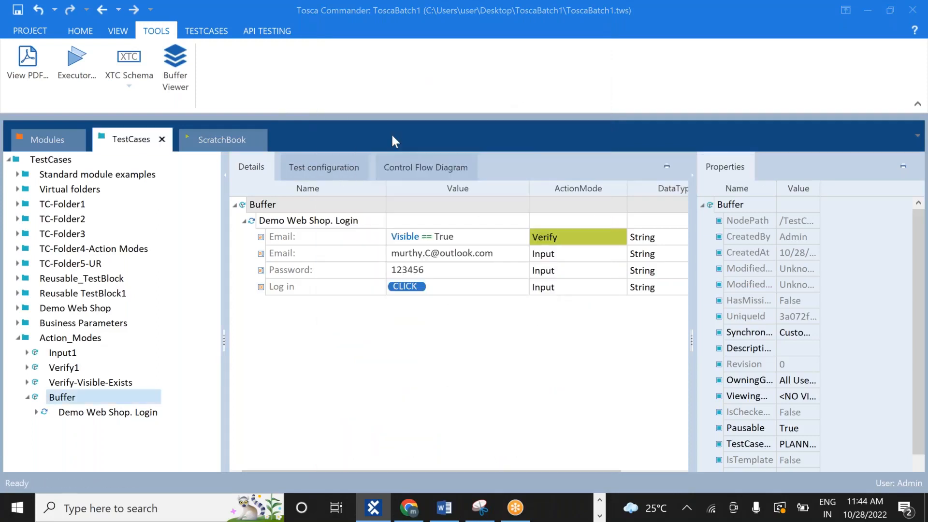
left_click(137, 409)
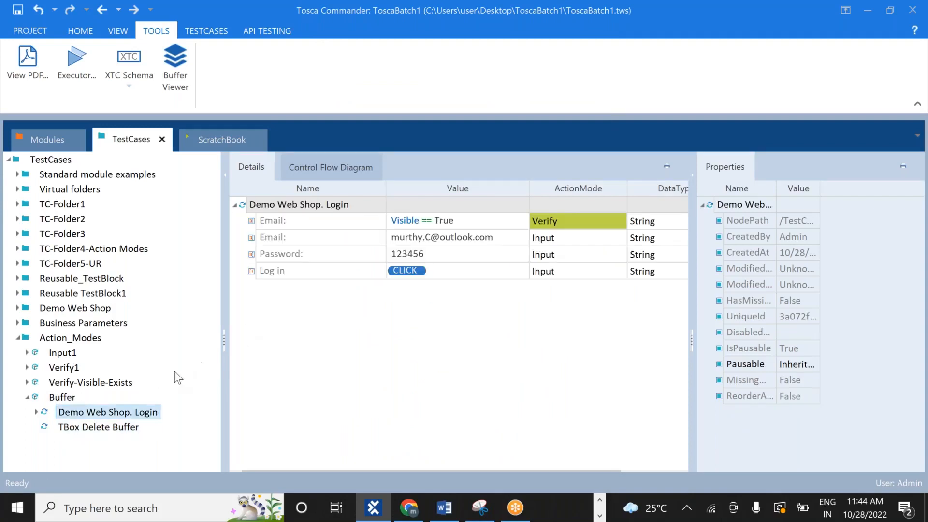
left_click(93, 428)
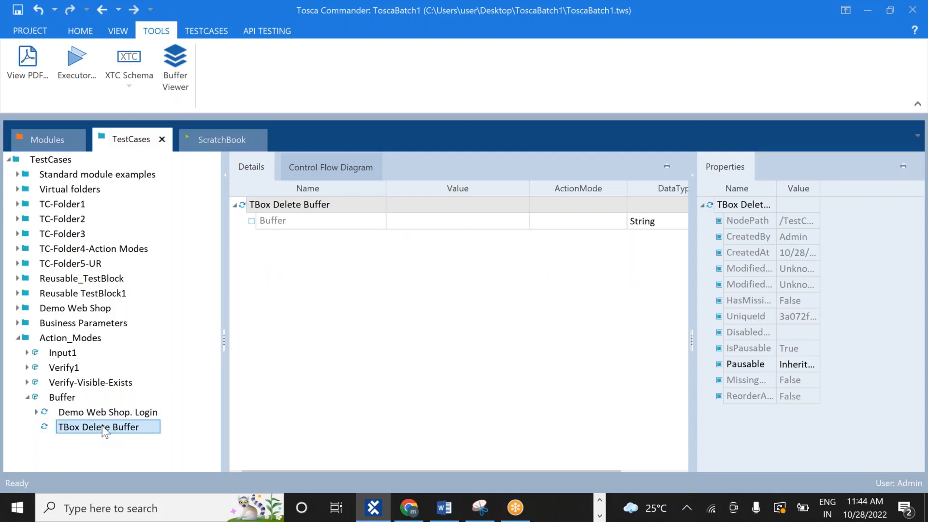
right_click(104, 429)
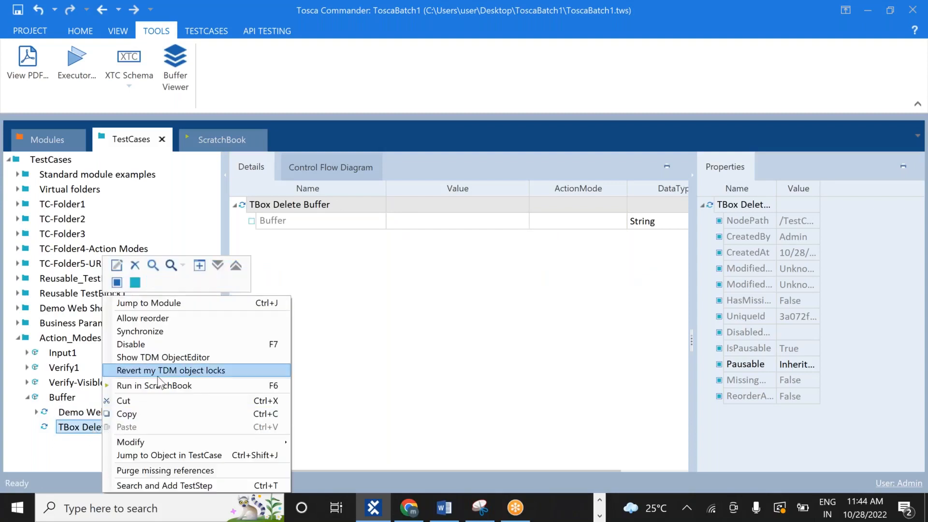
Run TBox Delete Buffer alone in the ScratchBook and read its result log message
left_click(161, 387)
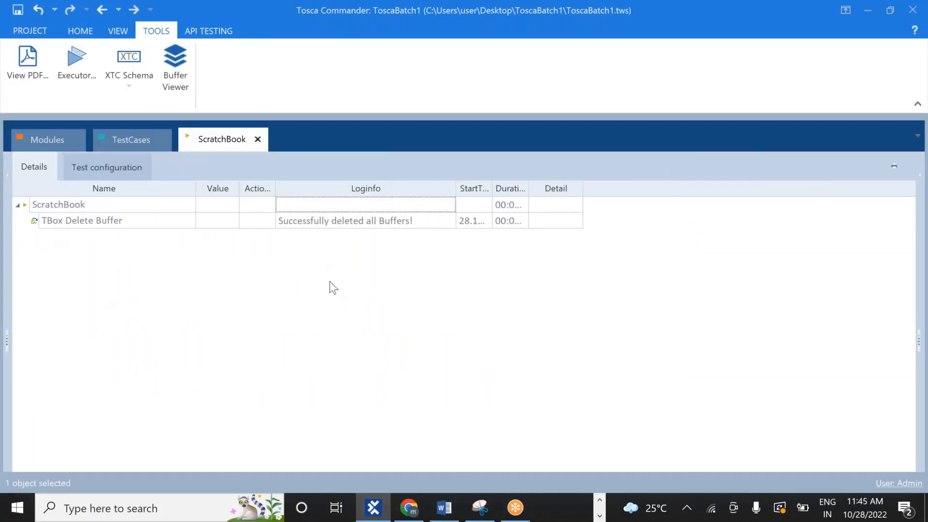
left_click(443, 221)
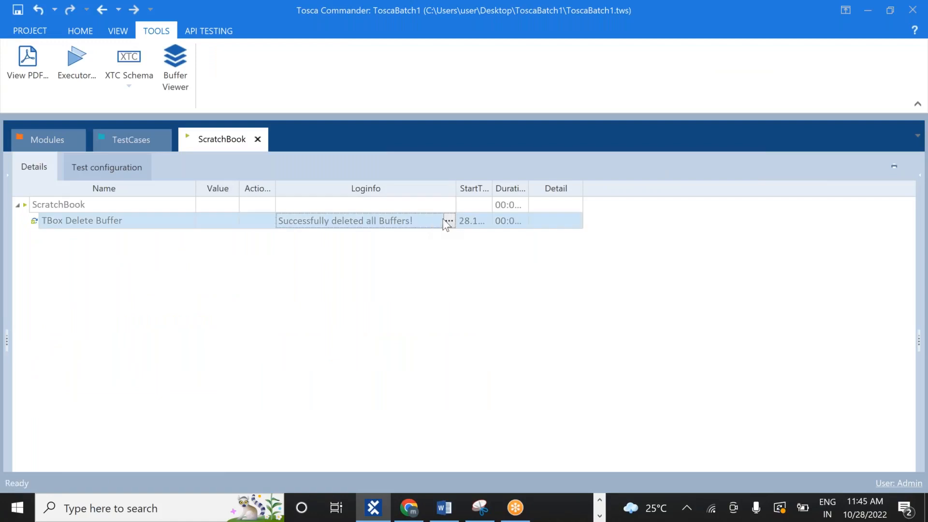
left_click(448, 220)
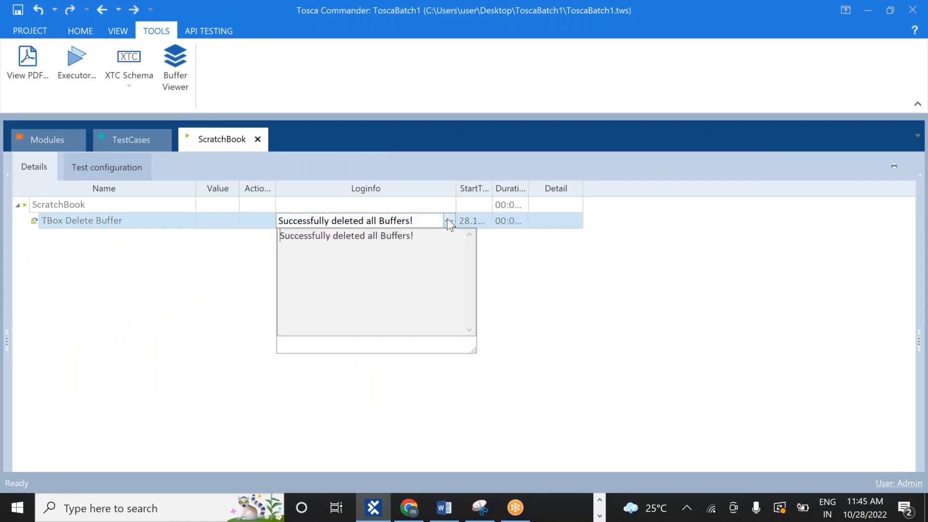
left_click(527, 303)
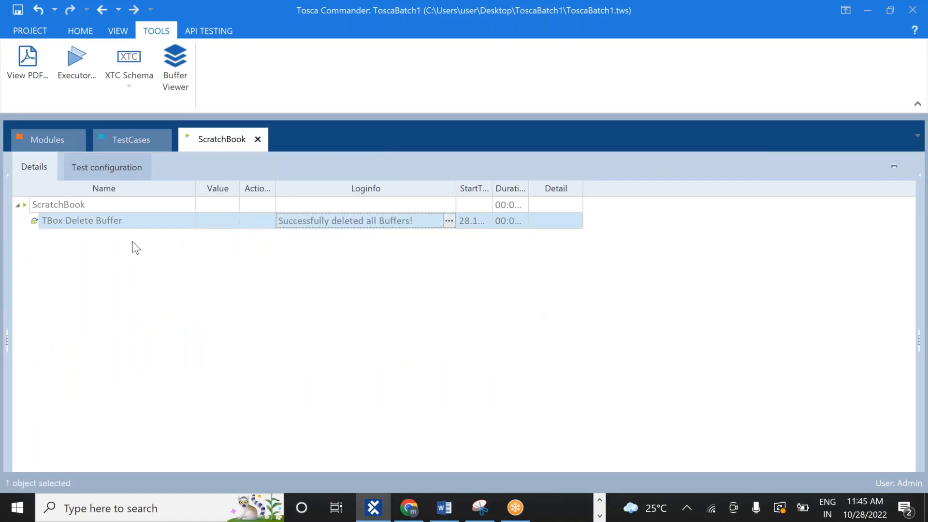
Back in TestCases, open the Buffer Viewer to confirm no buffers remain stored
left_click(117, 139)
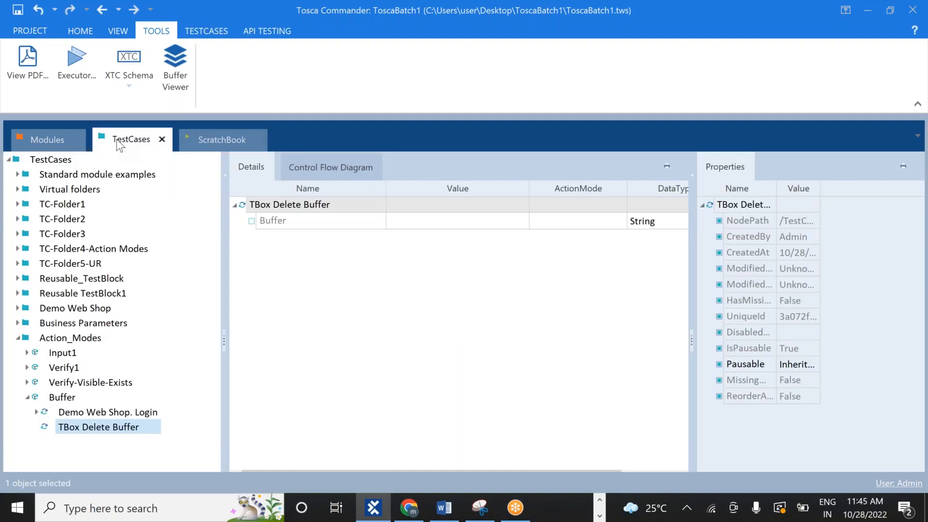
left_click(167, 66)
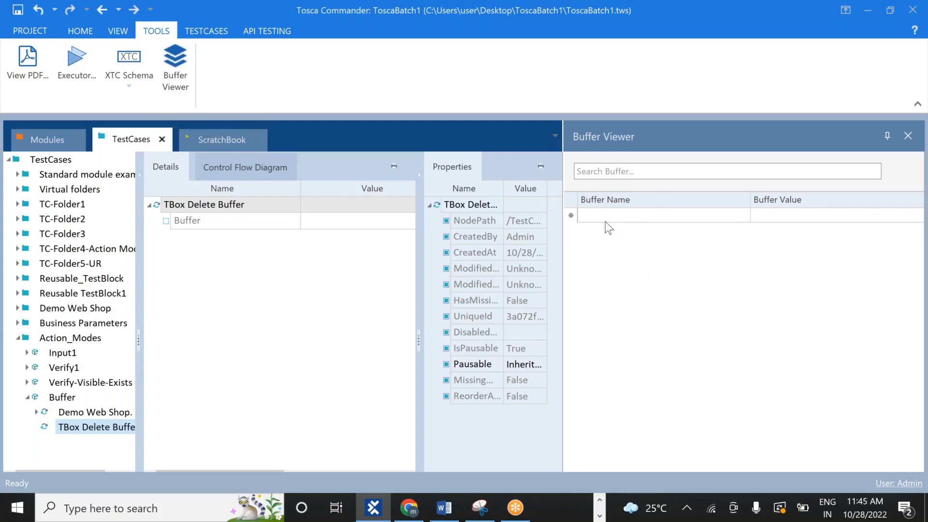
left_click(84, 427)
Delete the TBox Delete Buffer step, close the Buffer Viewer, and return to the test case tree
right_click(74, 428)
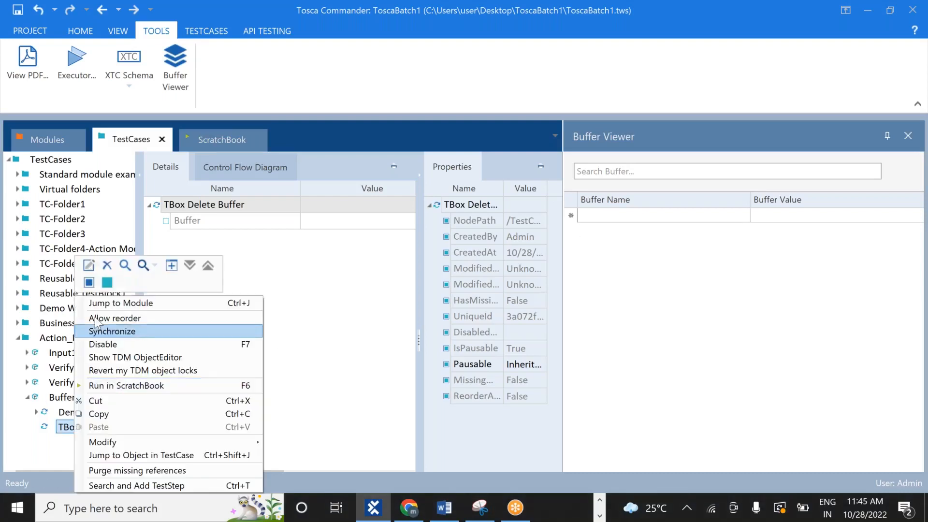
left_click(107, 265)
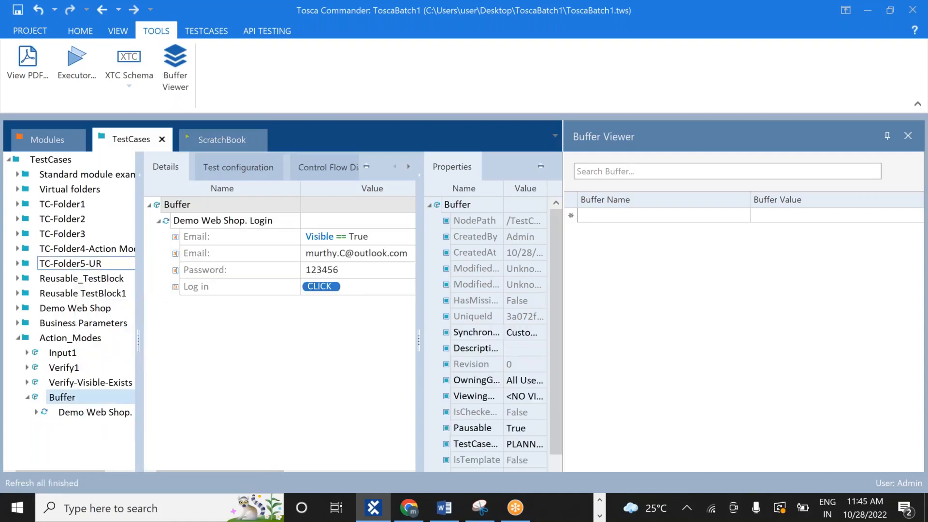
left_click(106, 415)
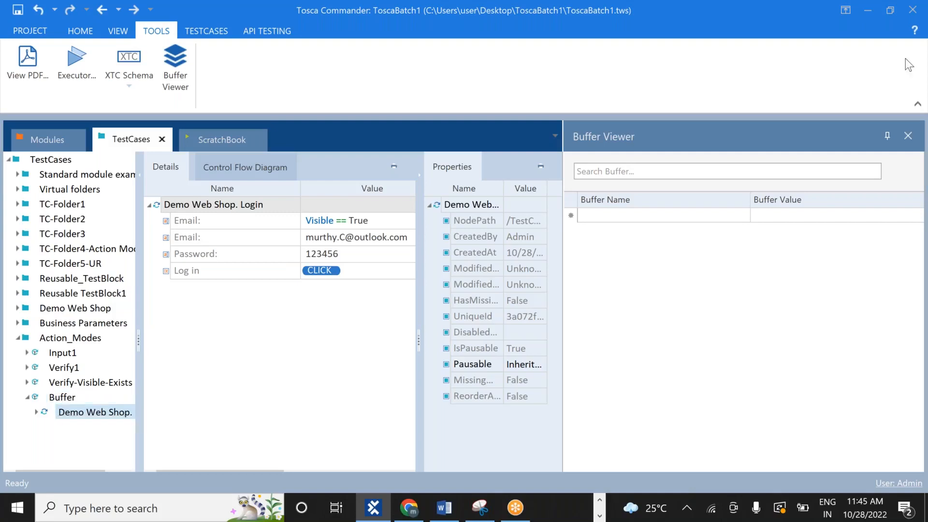
left_click(907, 136)
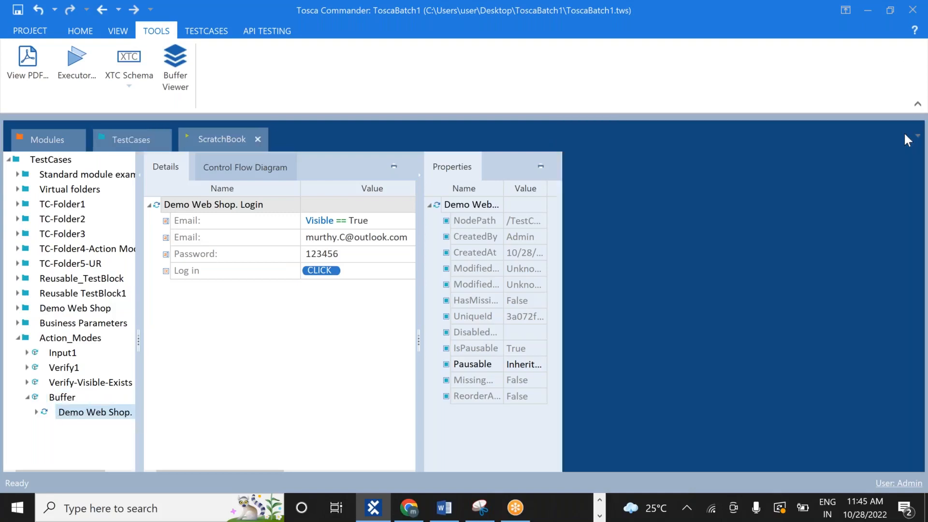
left_click(127, 141)
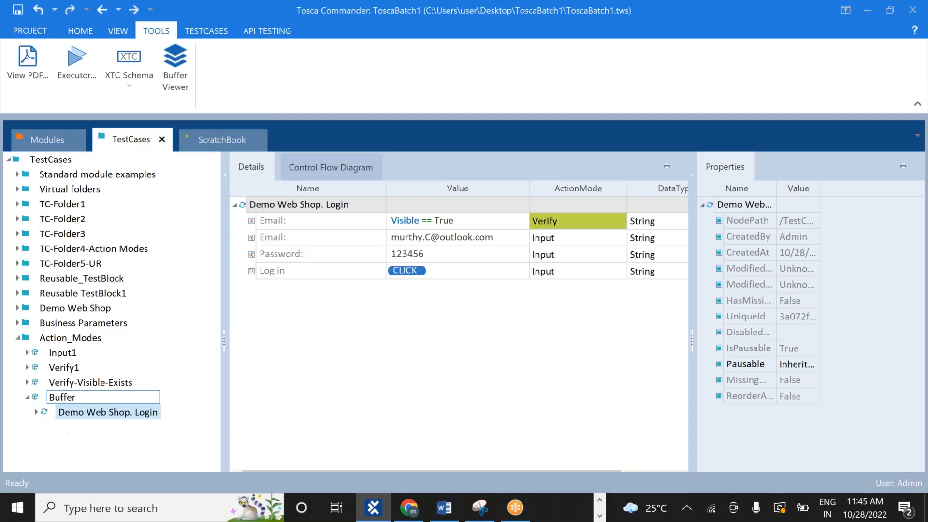
Search 'BUFFER' and add a TBox Set Buffer step to the Buffer test case
right_click(68, 399)
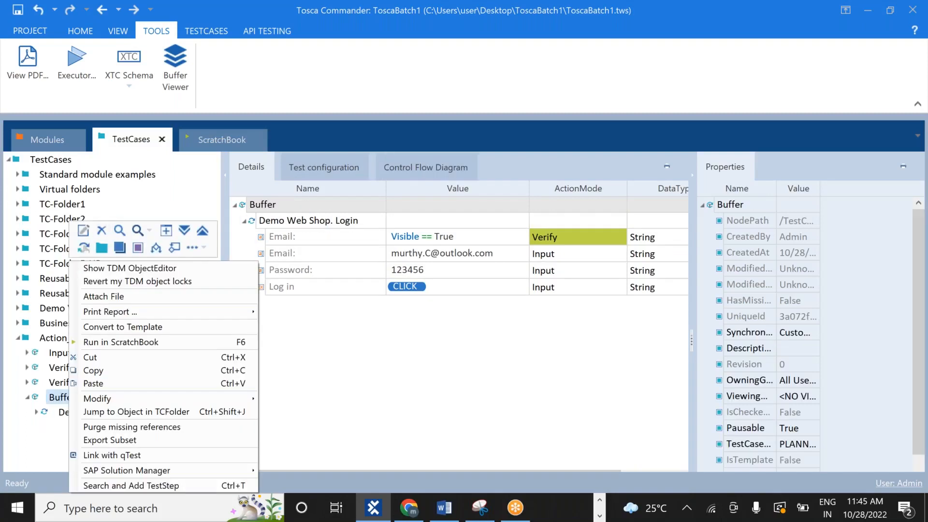
left_click(134, 484)
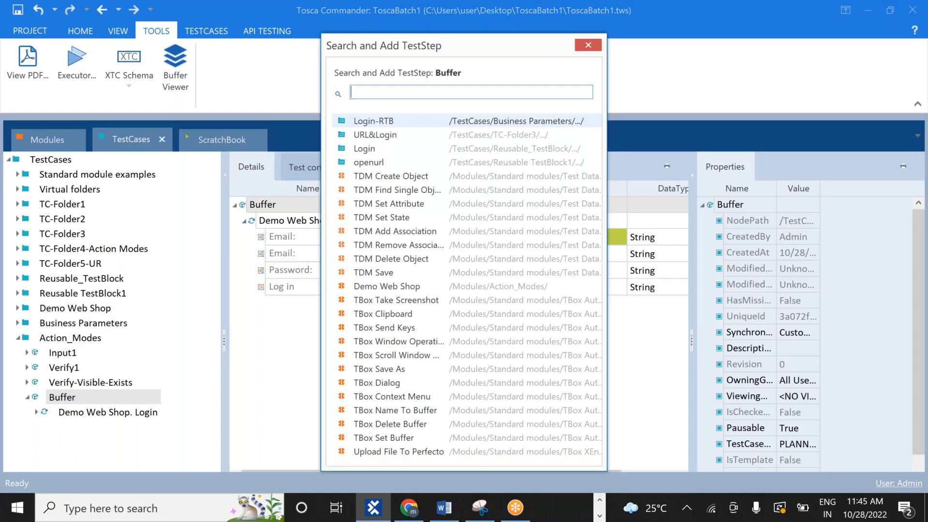
type("B")
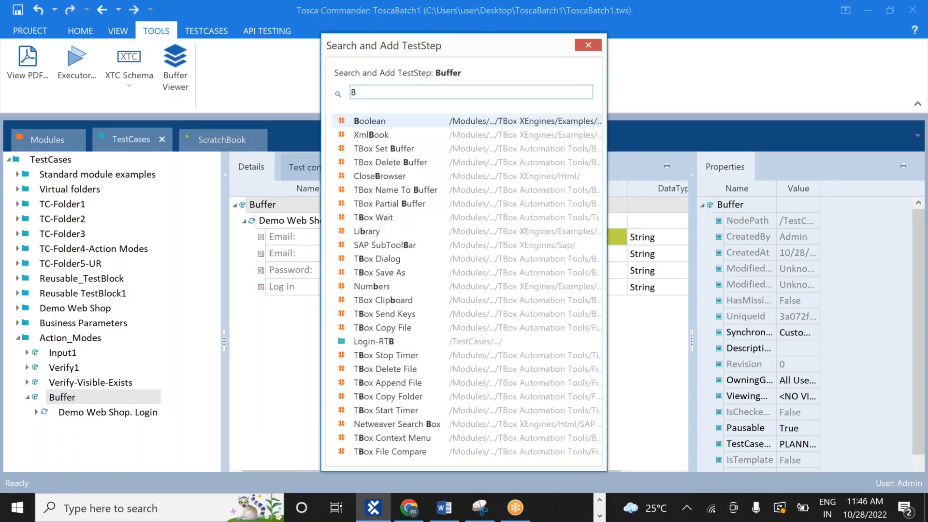
type("UFFER")
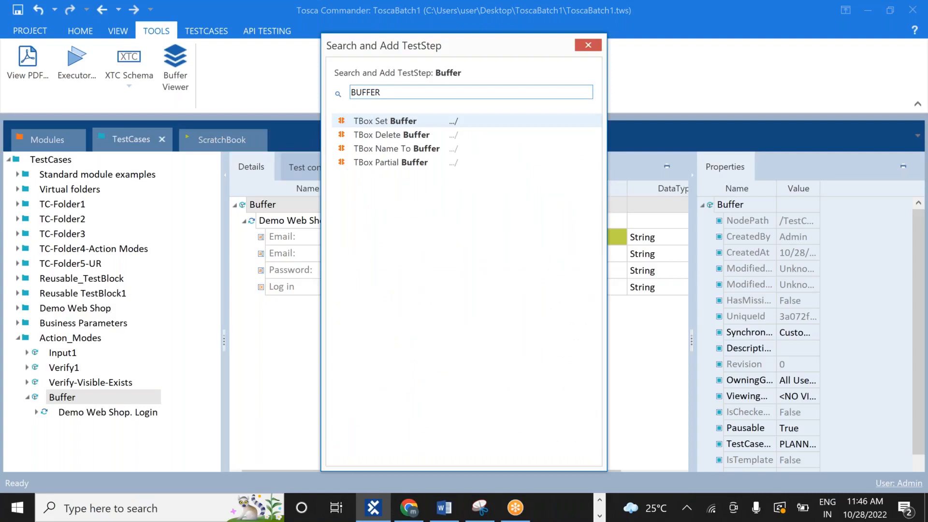
double_click(419, 122)
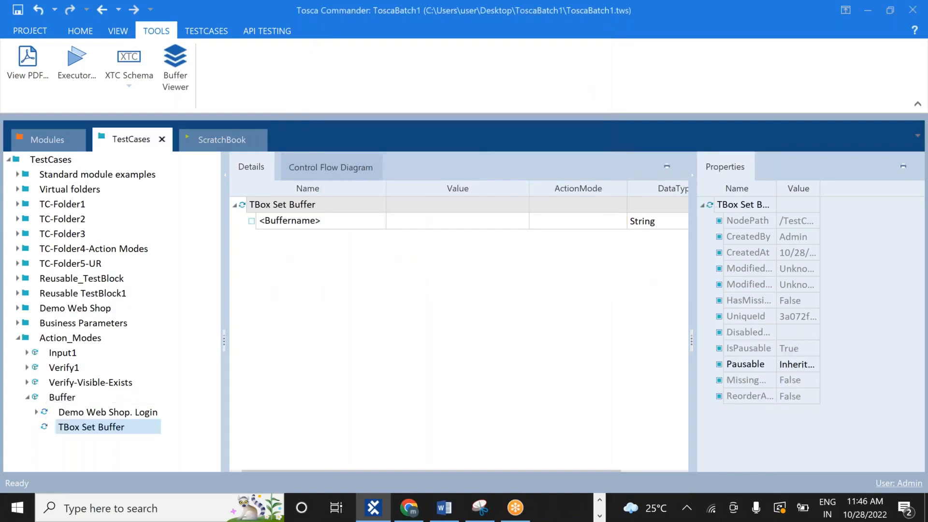
Rename the TBox Set Buffer step's <Buffername> row to EMAIL
left_click(83, 428)
left_click(324, 219)
left_click(324, 219)
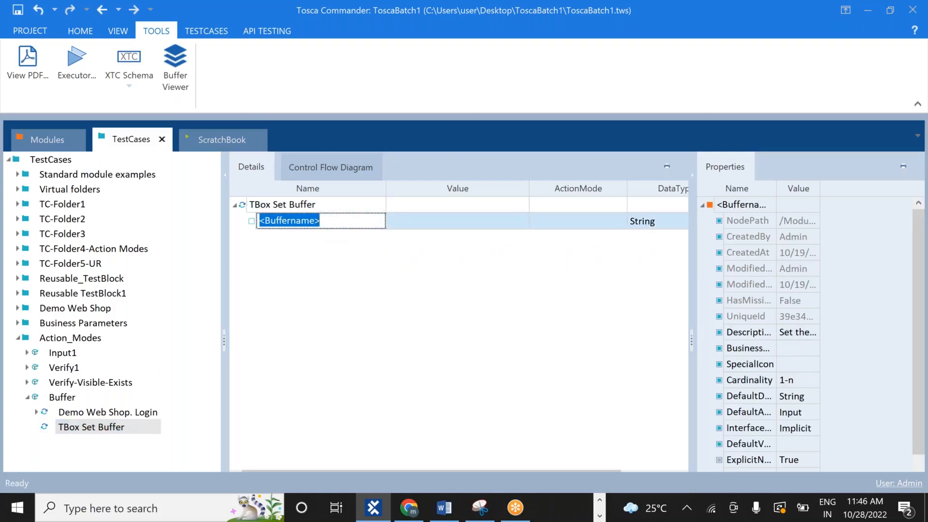
key("BackSpace")
type("EM")
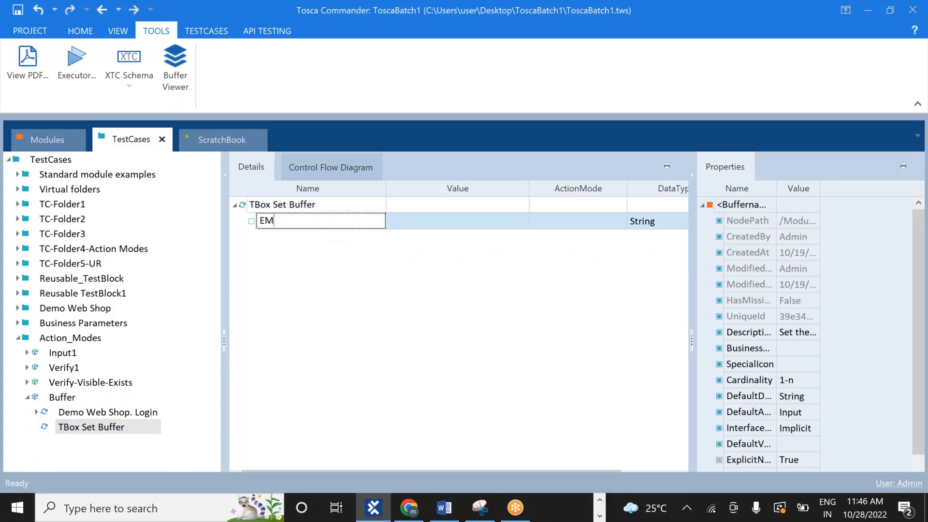
type("AIL")
Enter the login e-mail address as the EMAIL value, fixing typos and correcting its domain
left_click(480, 216)
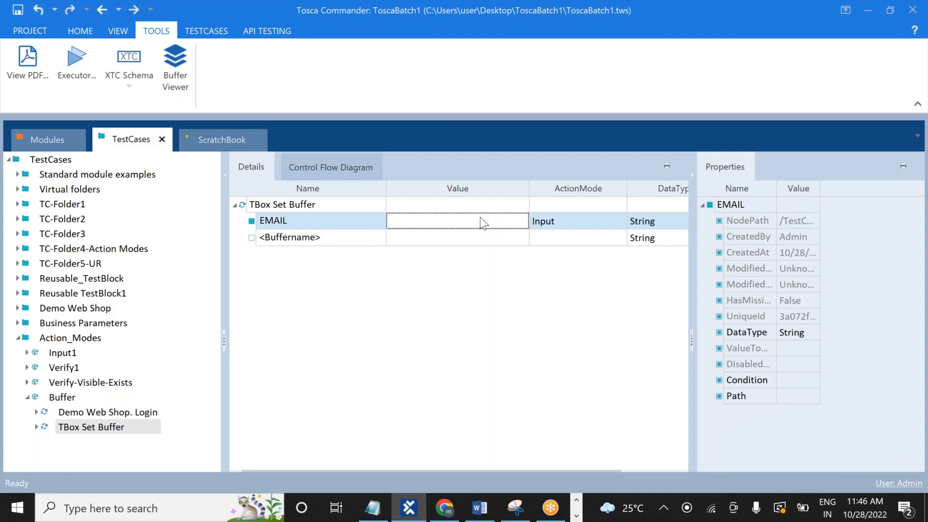
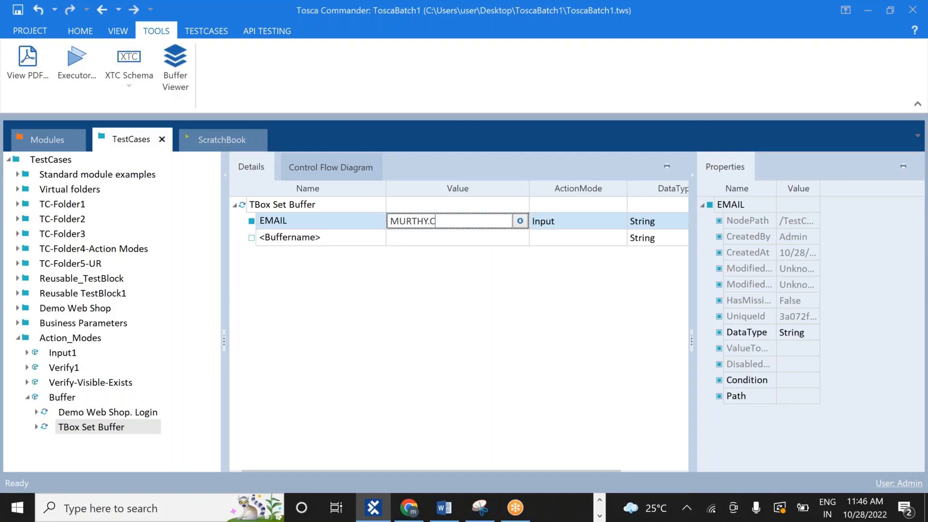
key("Return")
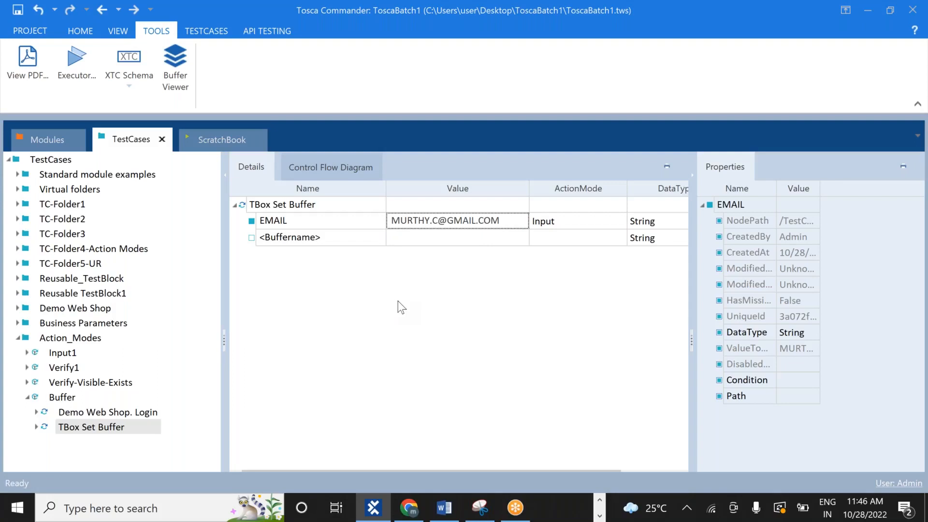
left_click(473, 220)
key("BackSpace")
key("BackSpace")
key("BackSpace")
key("BackSpace")
key("BackSpace")
type("OUTLOOK")
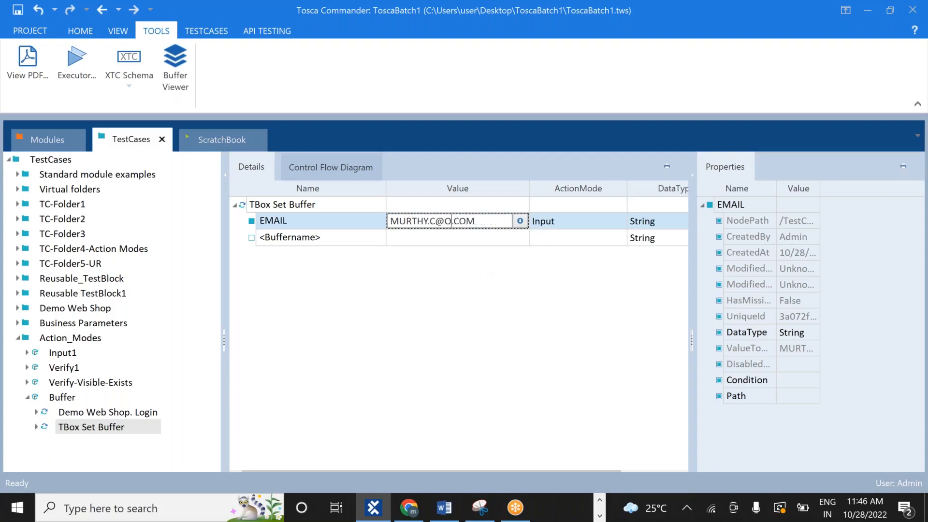
left_click(492, 381)
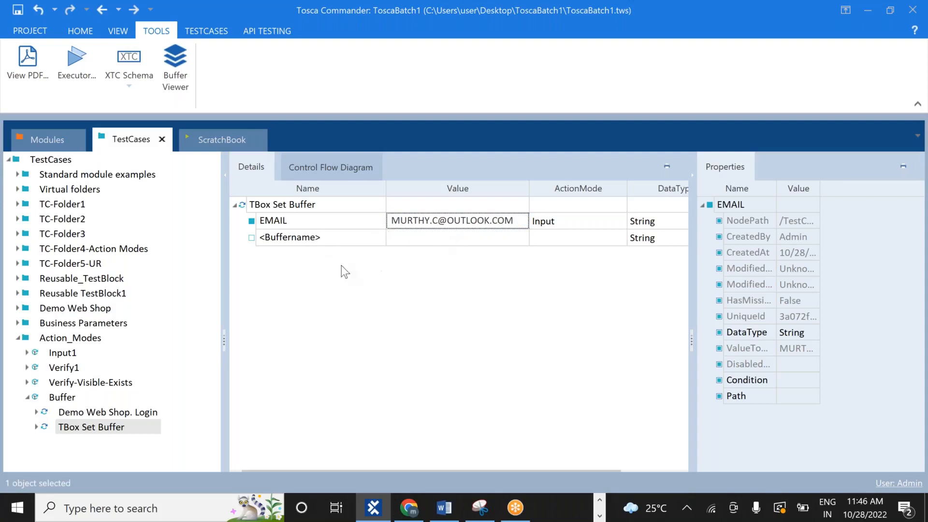
With the Buffer Viewer open, run the TBox Set Buffer step in the ScratchBook
left_click(183, 83)
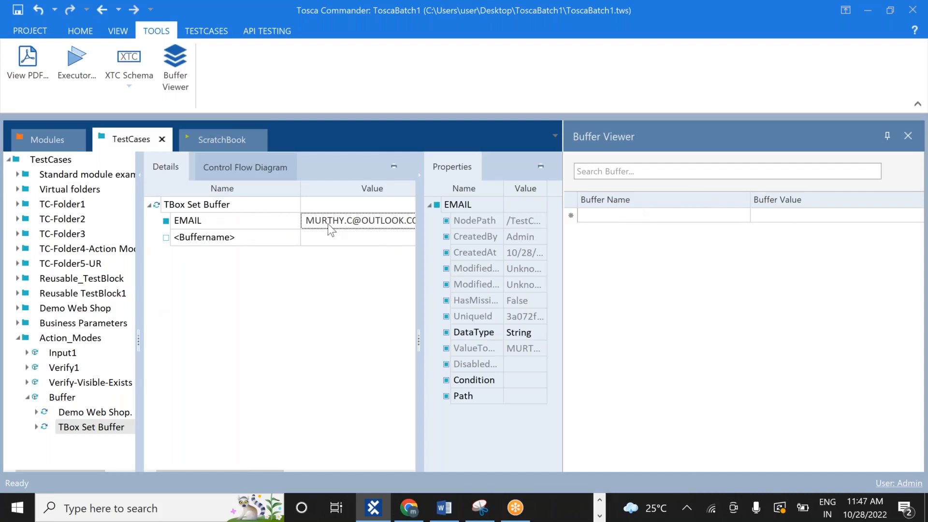
left_click(92, 429)
right_click(93, 429)
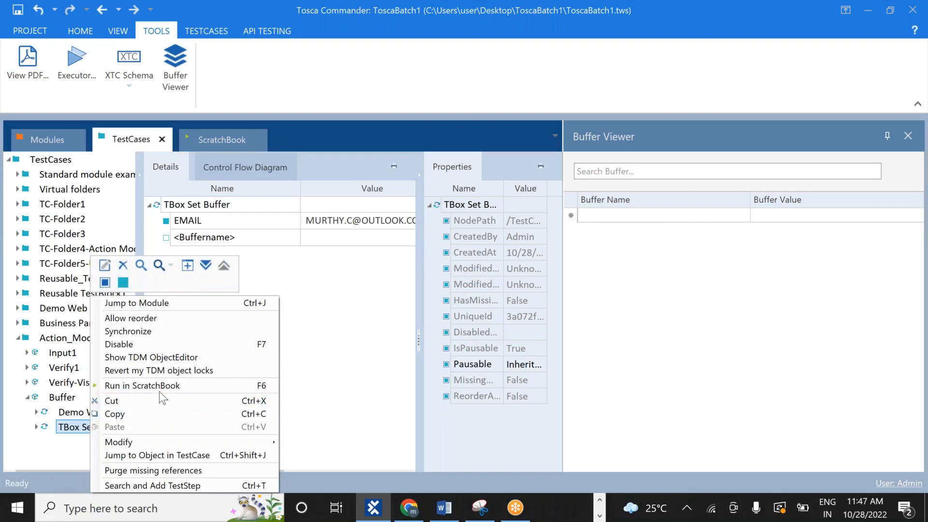
left_click(142, 385)
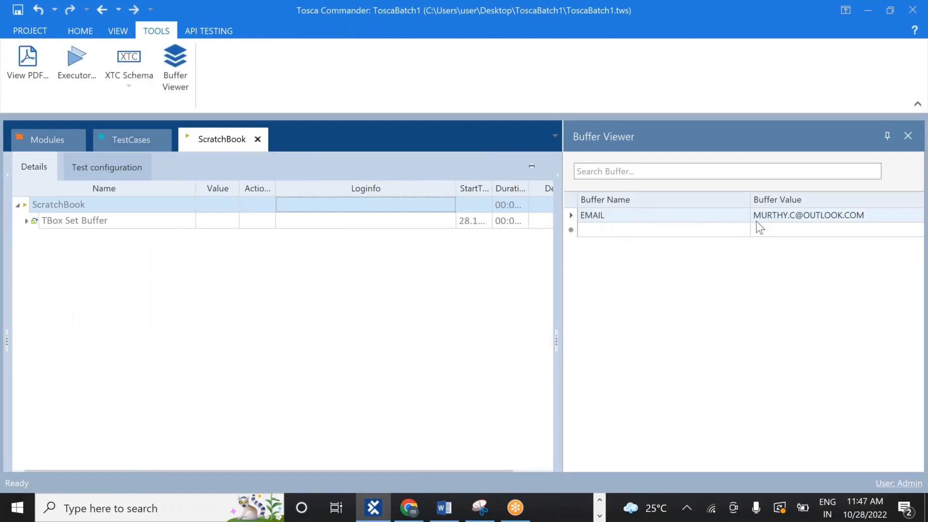
Close the Buffer Viewer and read the EMAIL log message in the ScratchBook run results
left_click(907, 136)
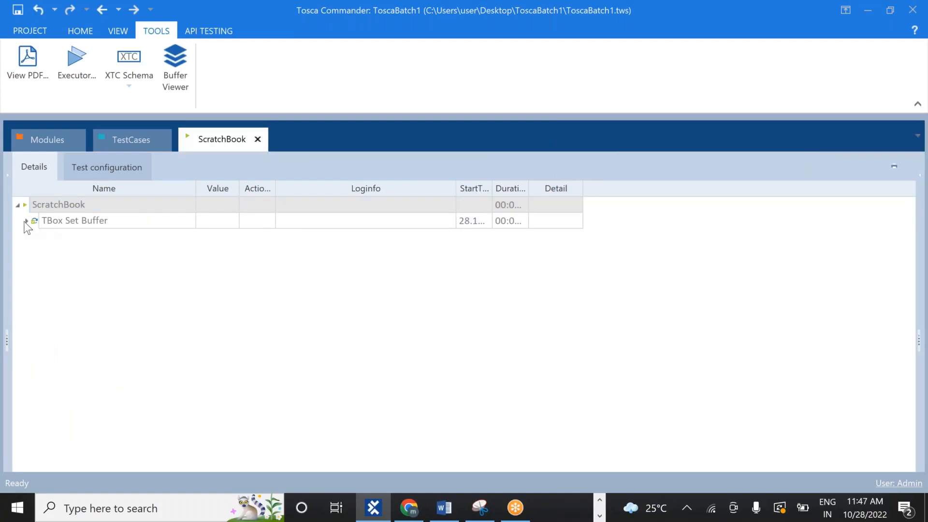
left_click(26, 220)
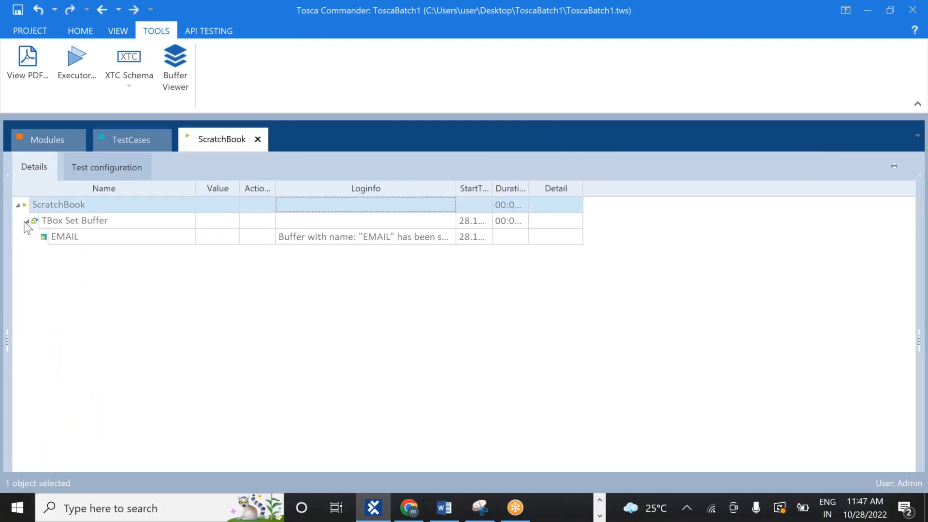
left_click(401, 242)
left_click(449, 237)
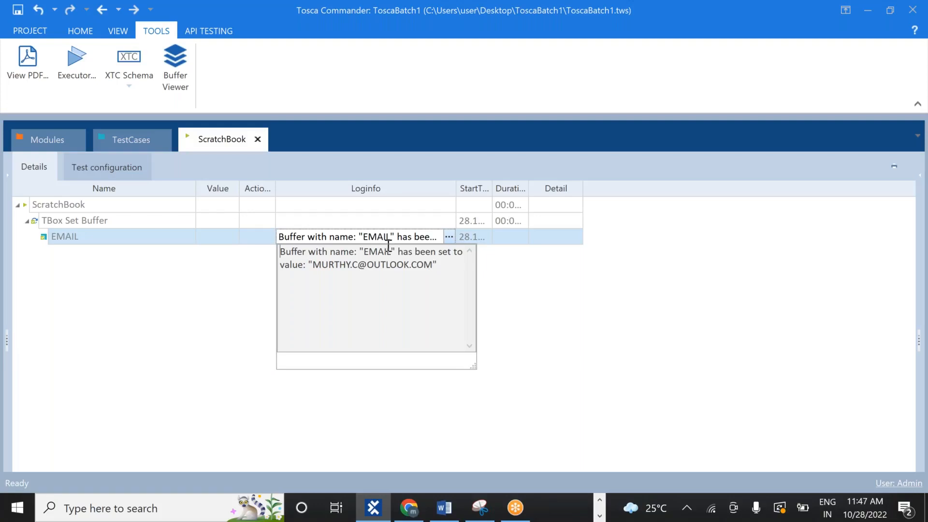
Recheck stored buffers in the Buffer Viewer from TestCases, then close it
left_click(144, 140)
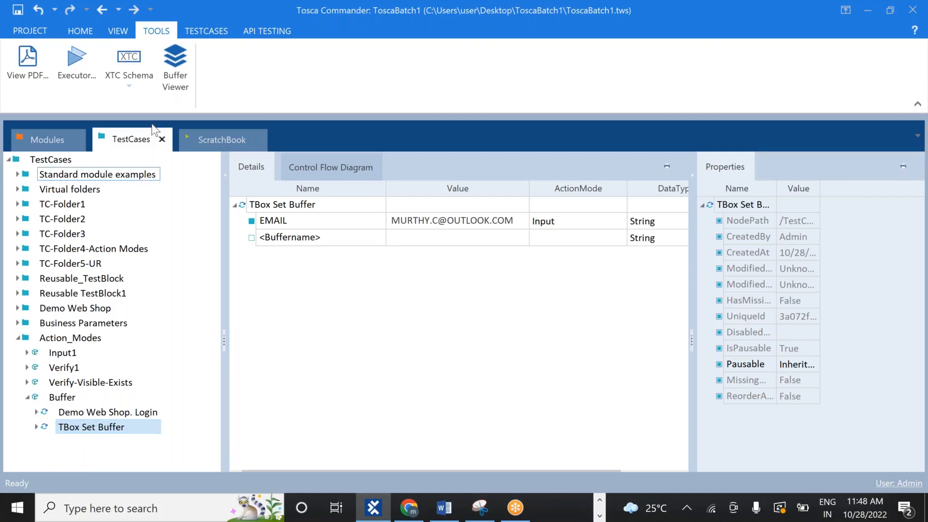
left_click(172, 71)
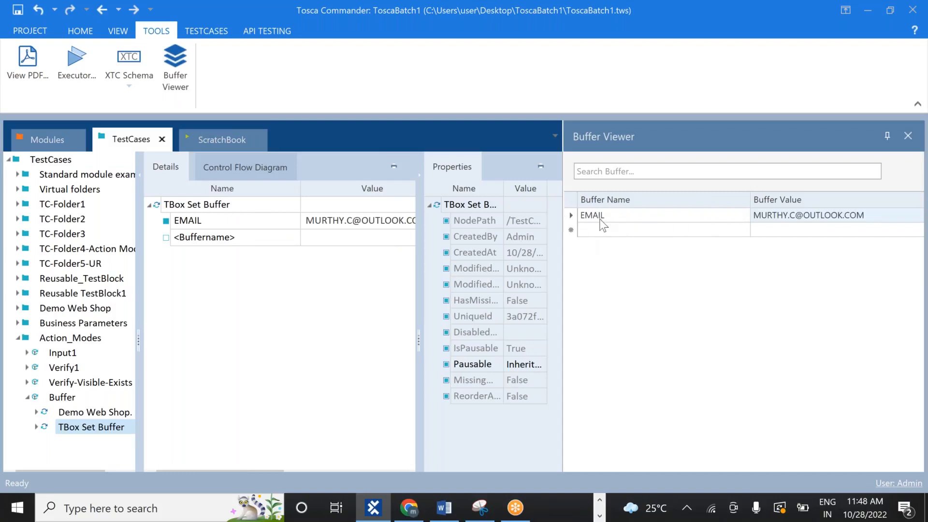
left_click(599, 230)
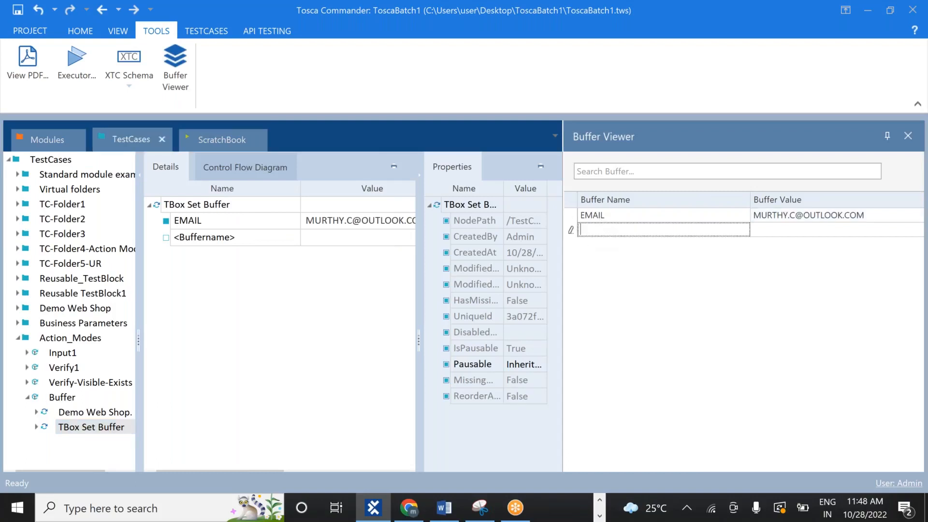
left_click(292, 336)
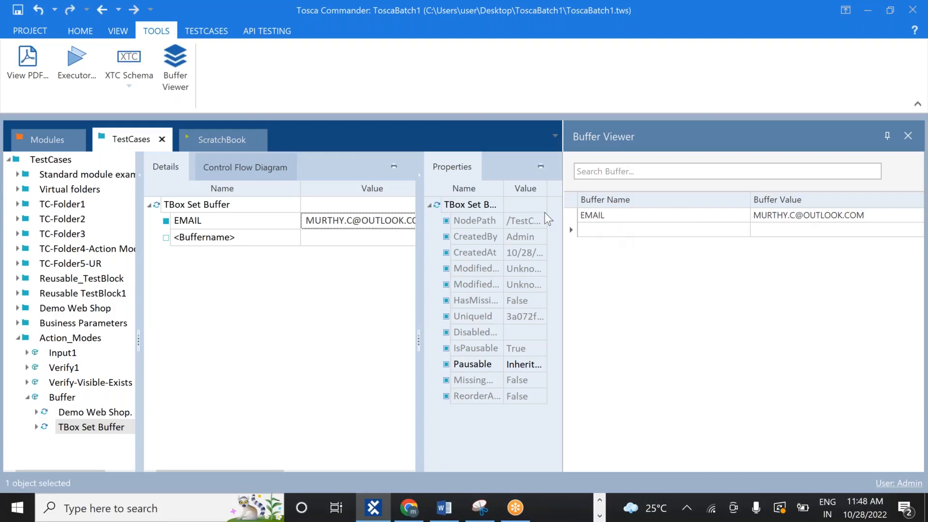
left_click(908, 136)
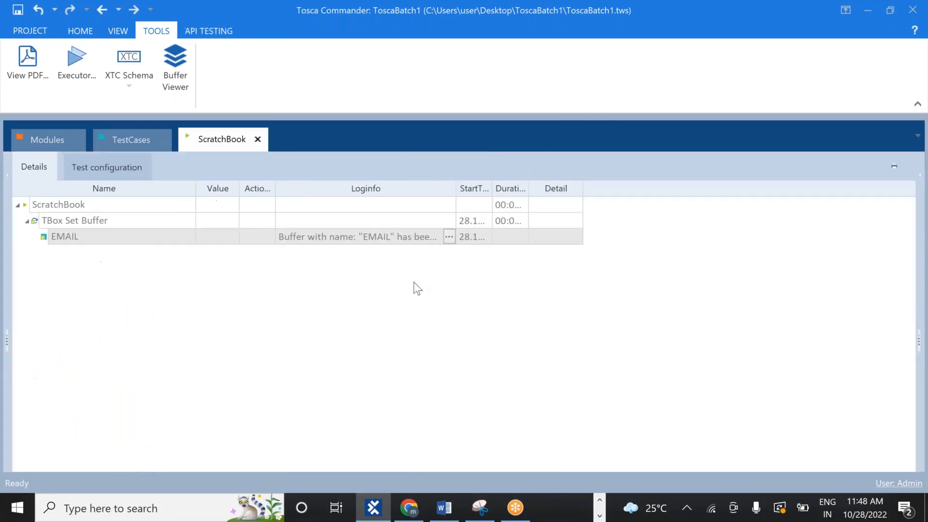
left_click(120, 137)
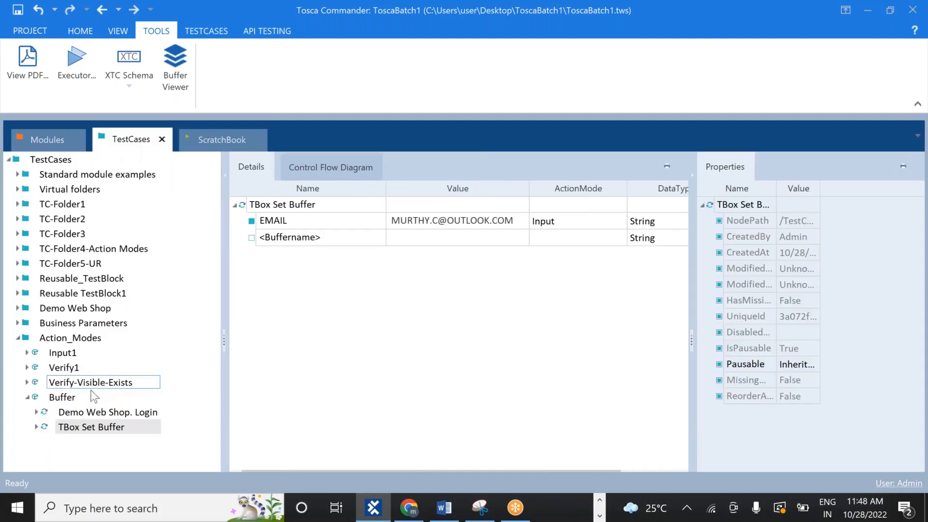
Replace the Email input's fixed address in Demo Web Shop. Login with {B[EMAIL]}
left_click(103, 414)
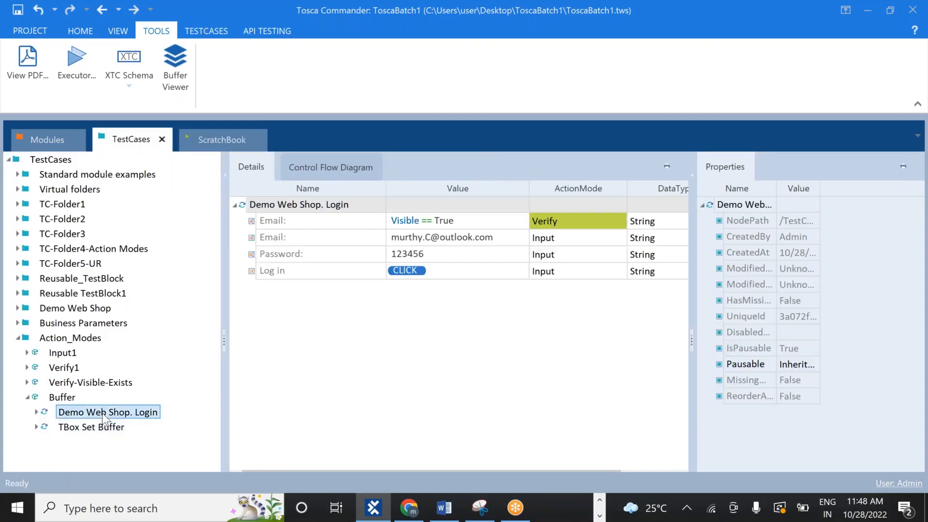
left_click(497, 236)
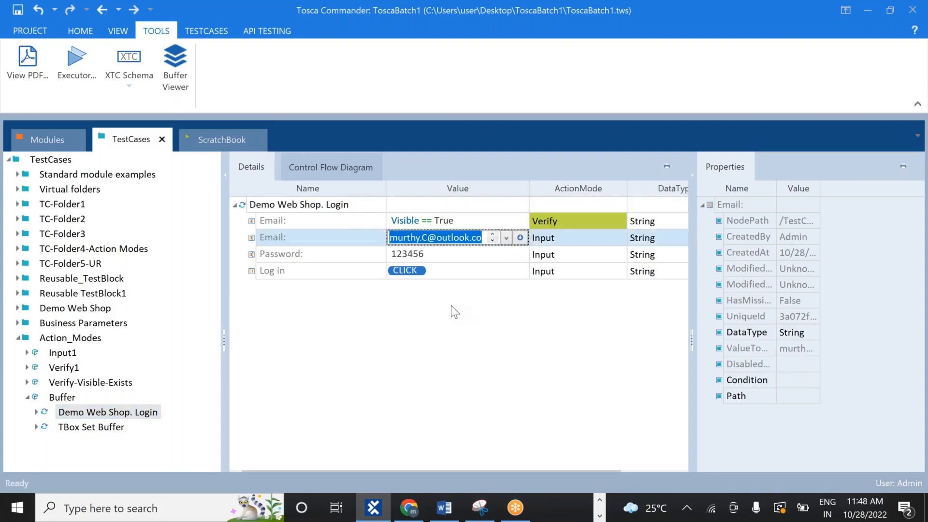
key("BackSpace")
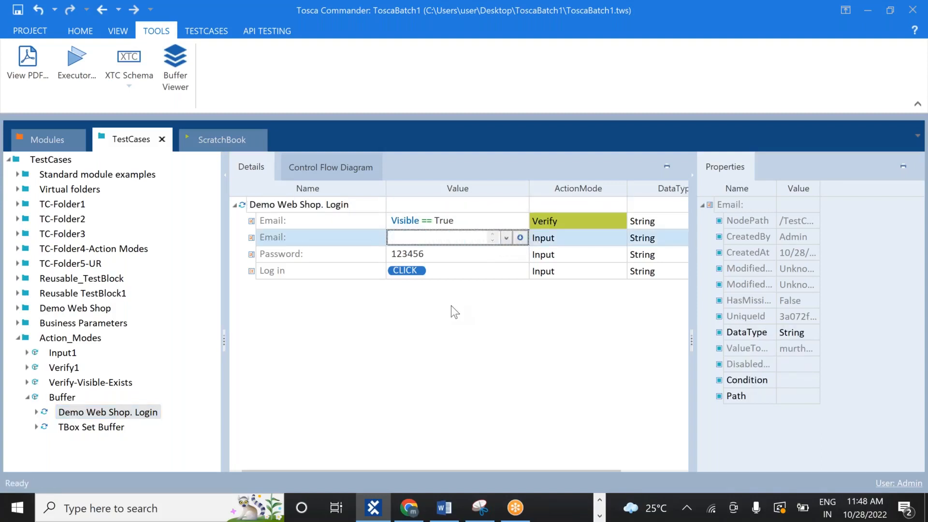
type("{")
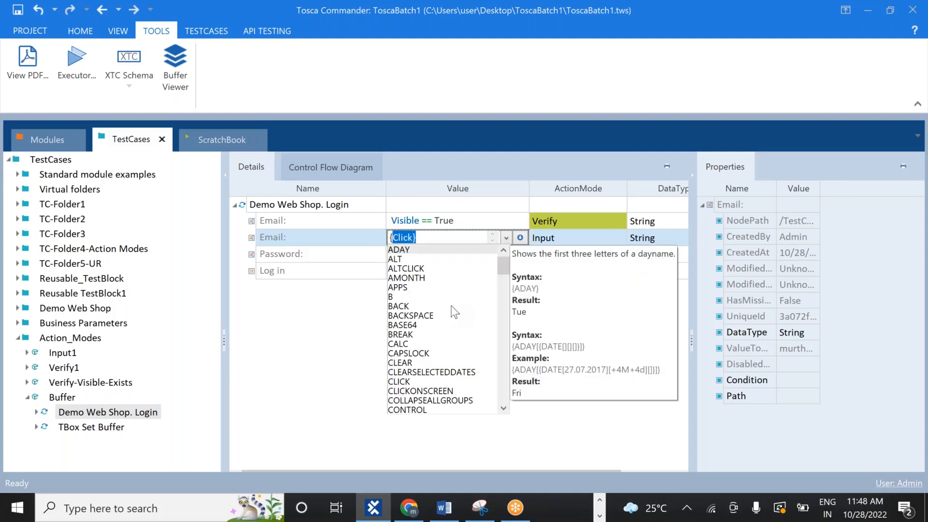
type("b")
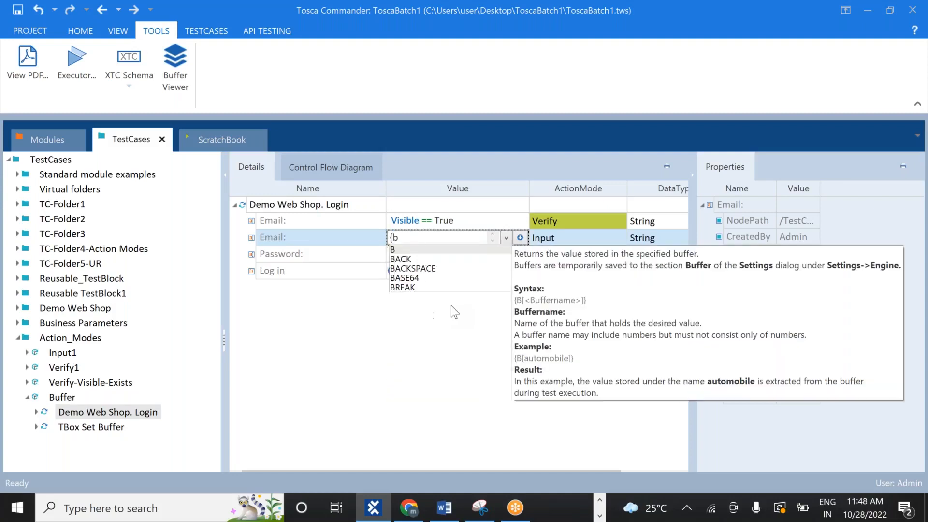
key("BackSpace")
type("B[")
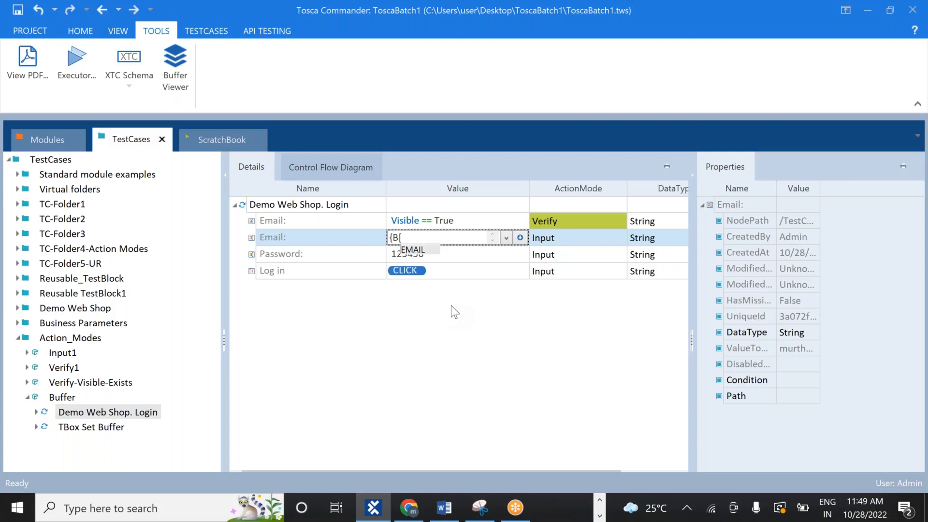
type("EMAIL")
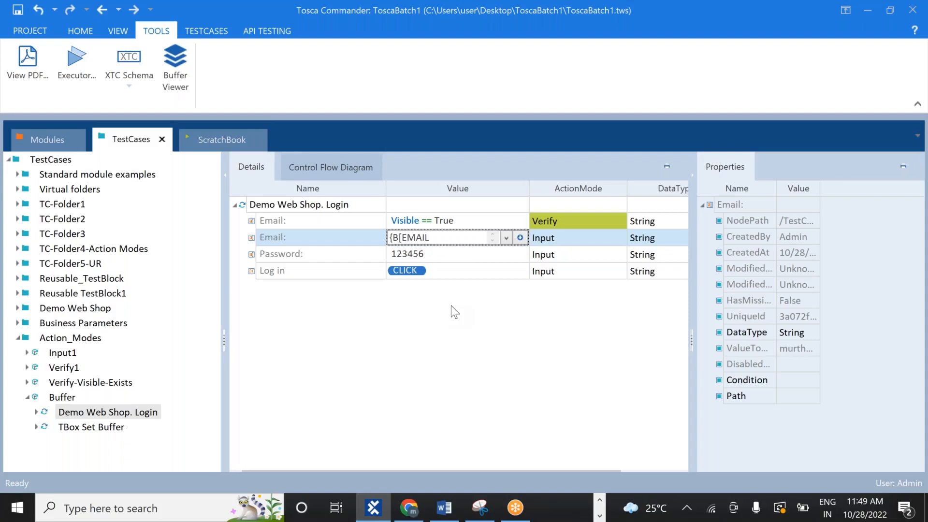
type("]")
left_click(461, 368)
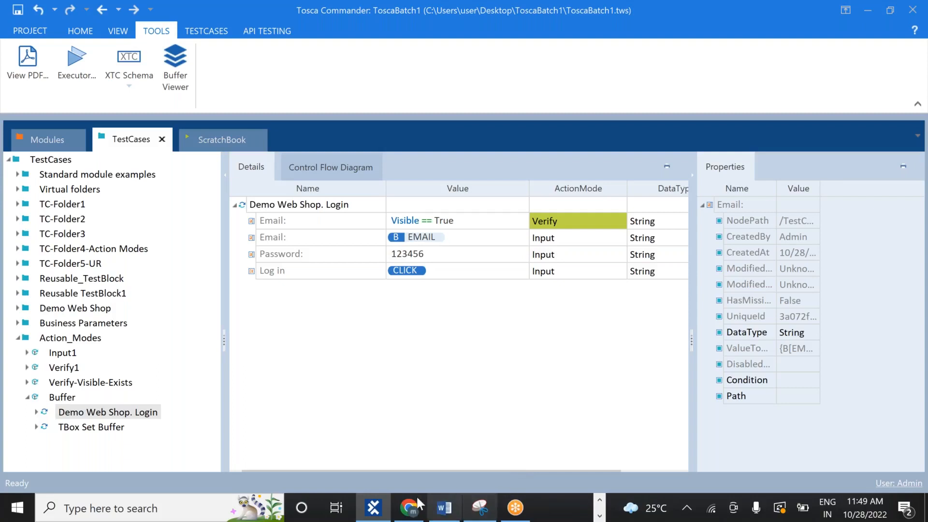
Open the Demo Web Shop Log in page in Chrome, then return to Tosca Commander
left_click(410, 507)
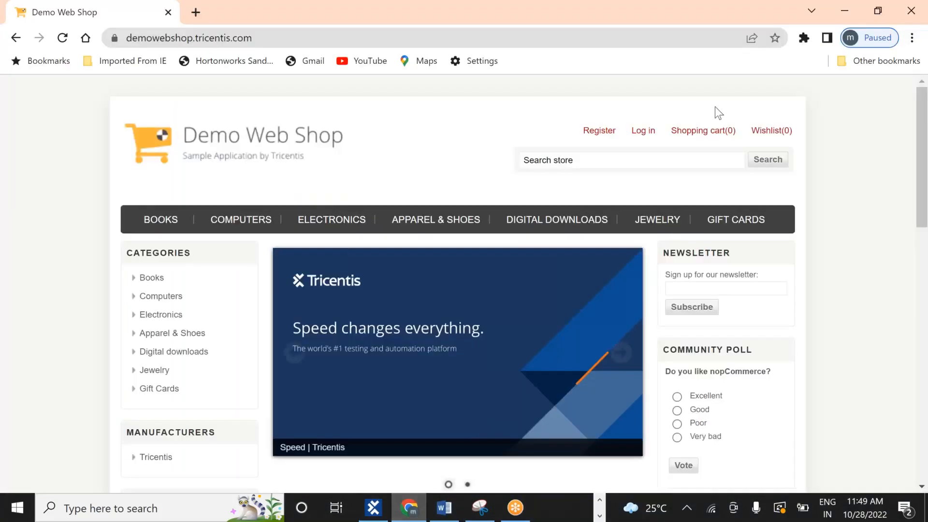
left_click(649, 131)
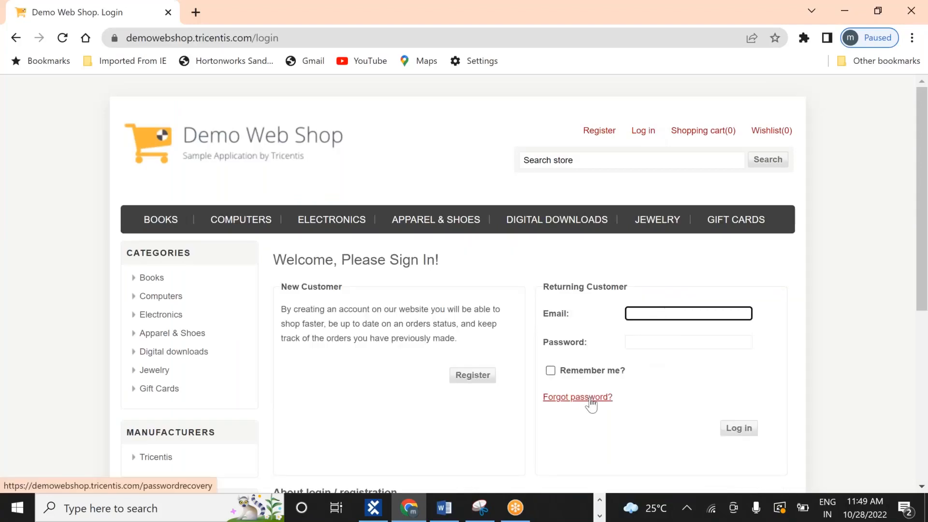
key("alt+Tab")
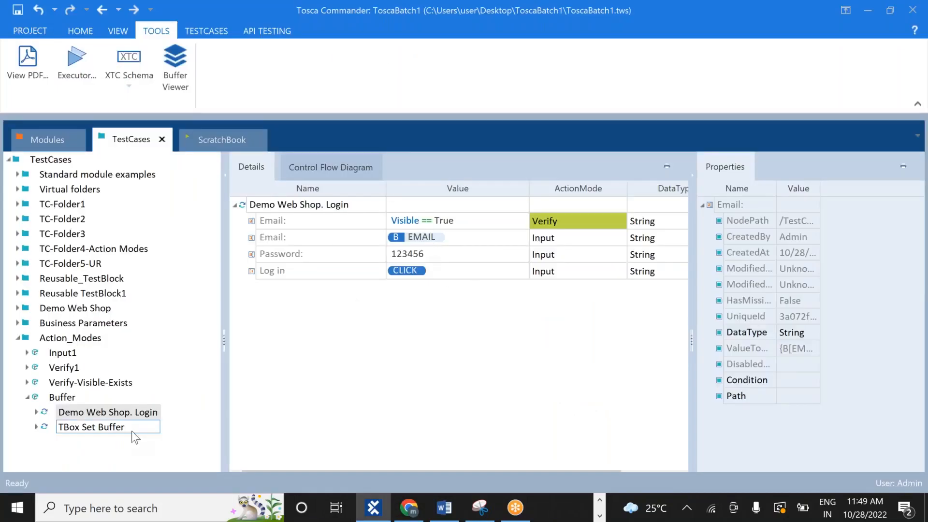
Run Demo Web Shop. Login in the ScratchBook, verify the shop login, then switch back
left_click(126, 411)
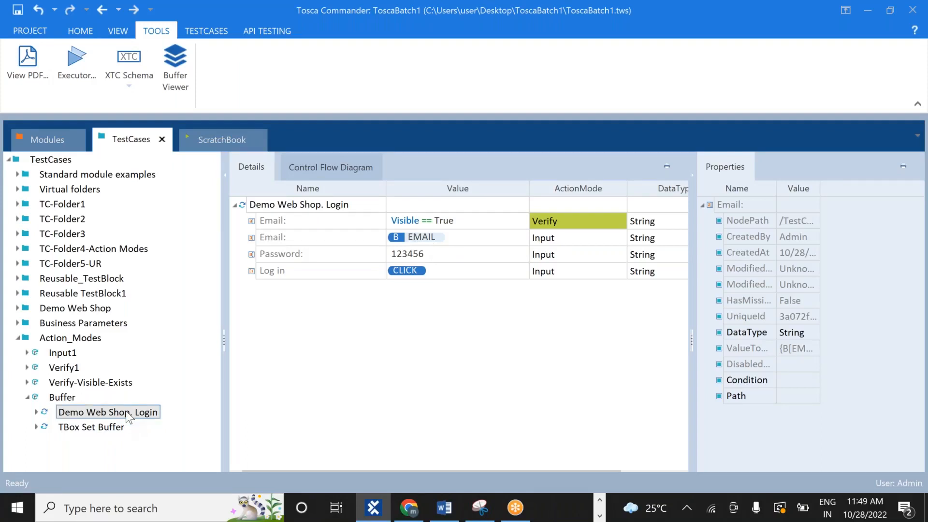
right_click(127, 414)
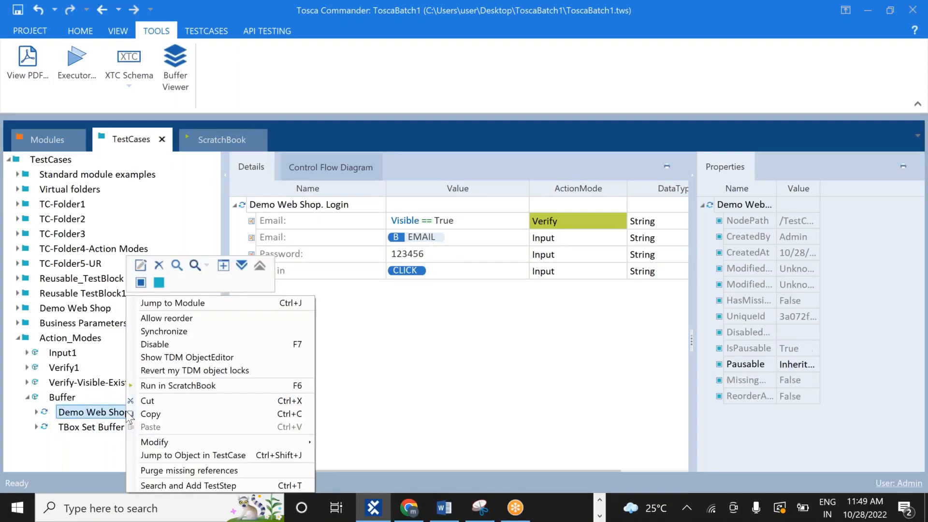
left_click(184, 386)
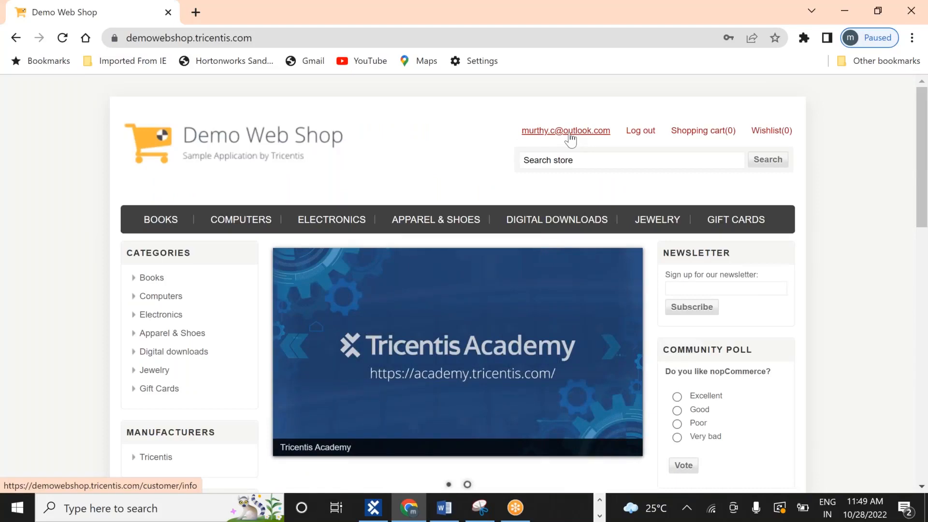
key("alt+Tab")
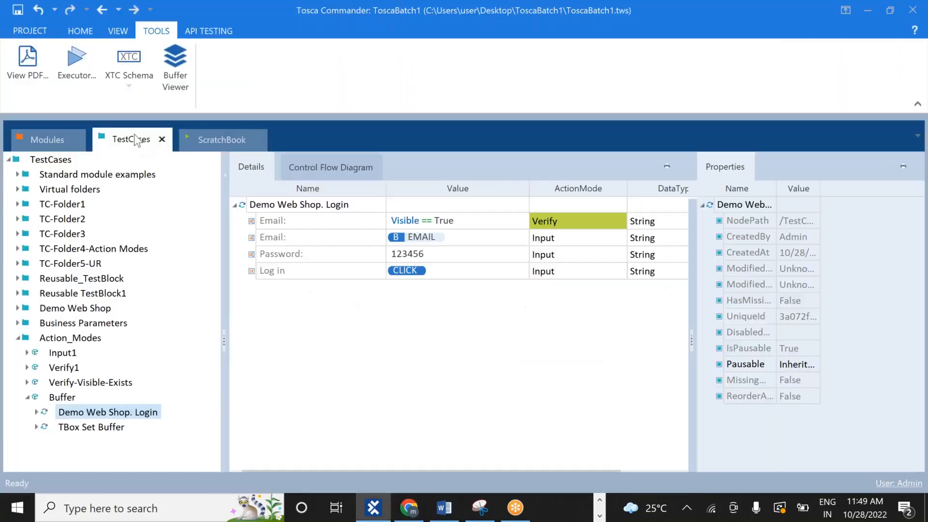
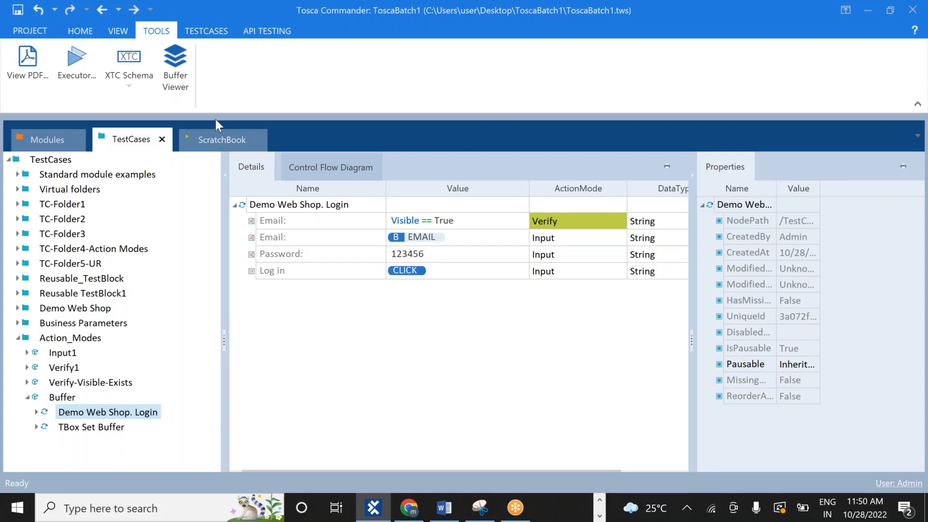
In the Buffer Viewer, add a buffer named PASSWORD set to the account password
left_click(175, 80)
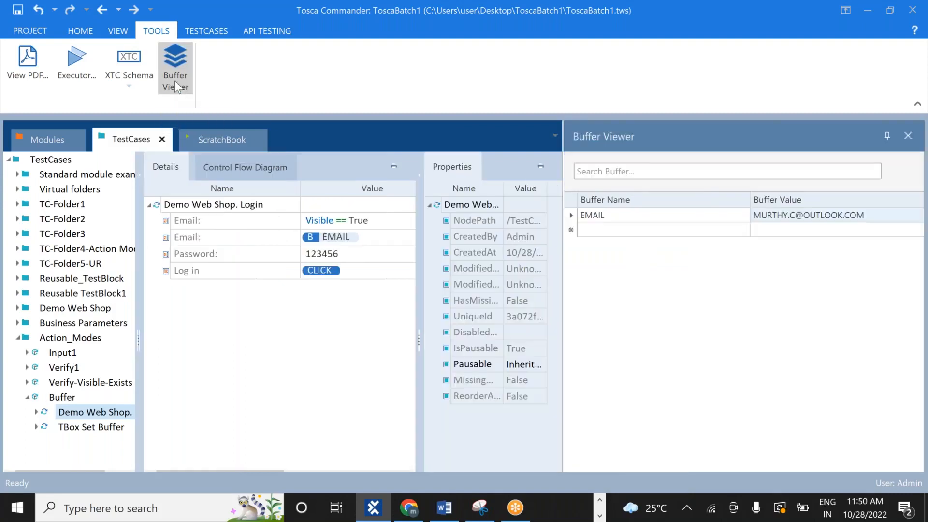
left_click(621, 230)
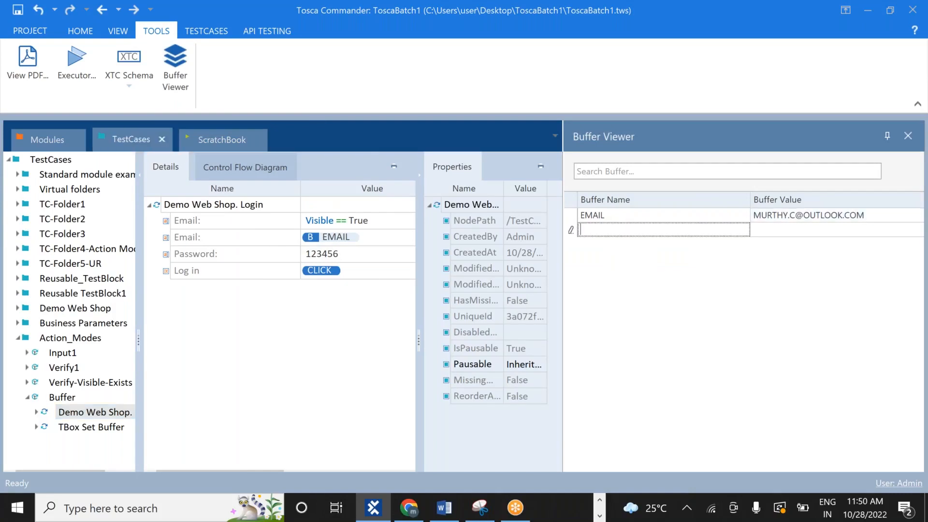
type("PASSWORD")
key("Tab")
type("123456")
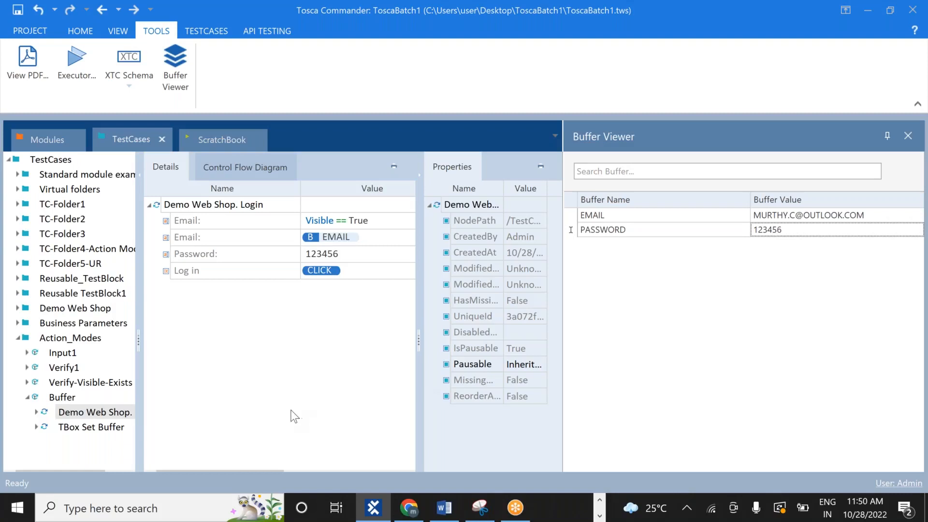
key("Return")
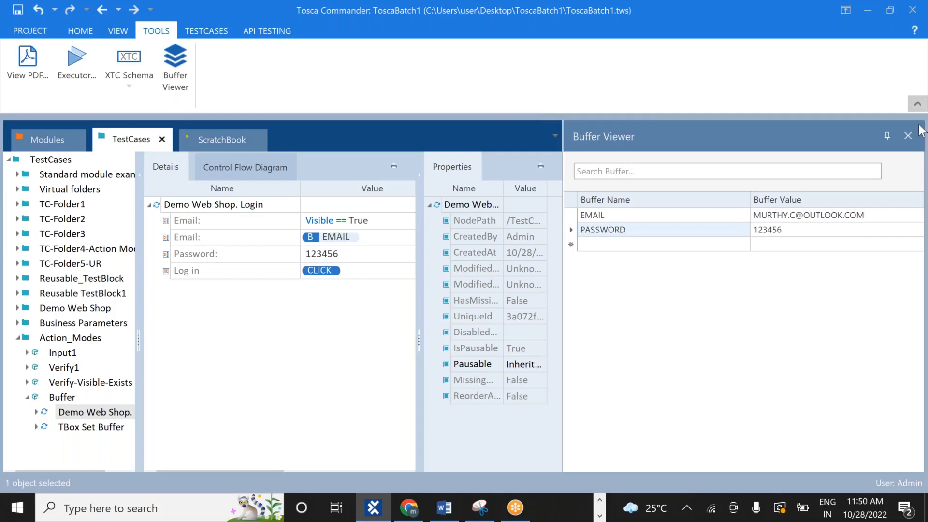
Show the TBox Set Buffer test case and close the Buffer Viewer panel
left_click(115, 429)
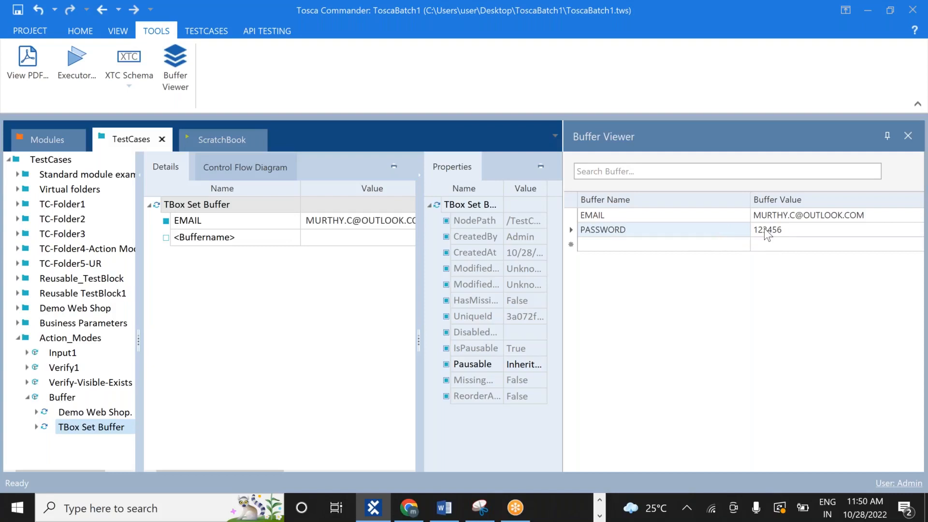
left_click(908, 136)
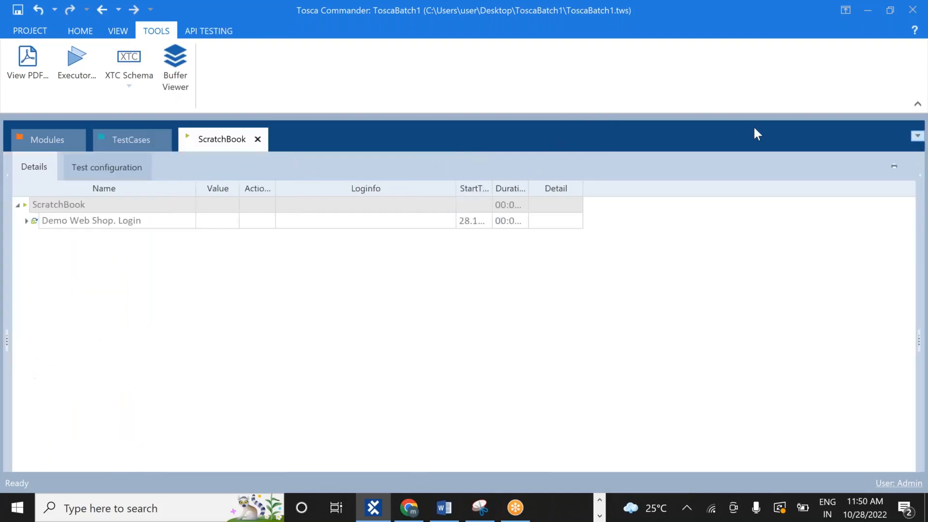
left_click(173, 85)
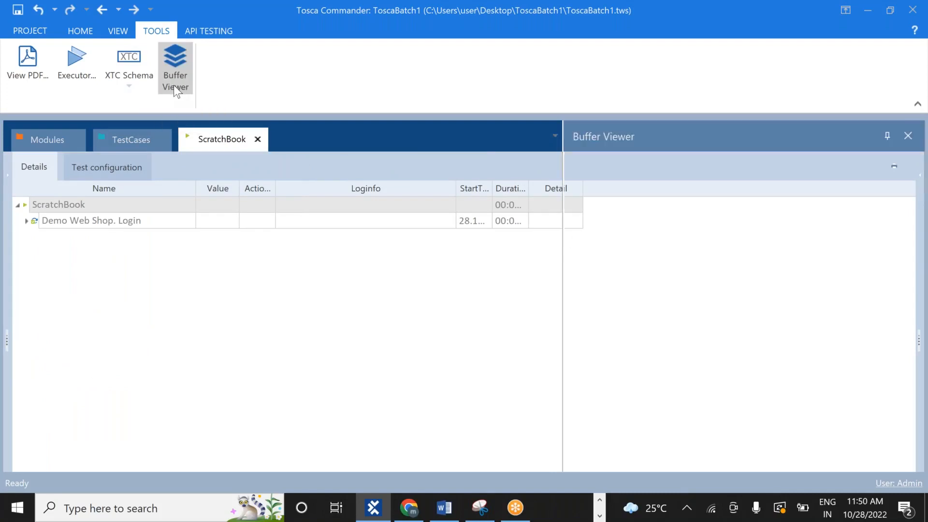
left_click(123, 138)
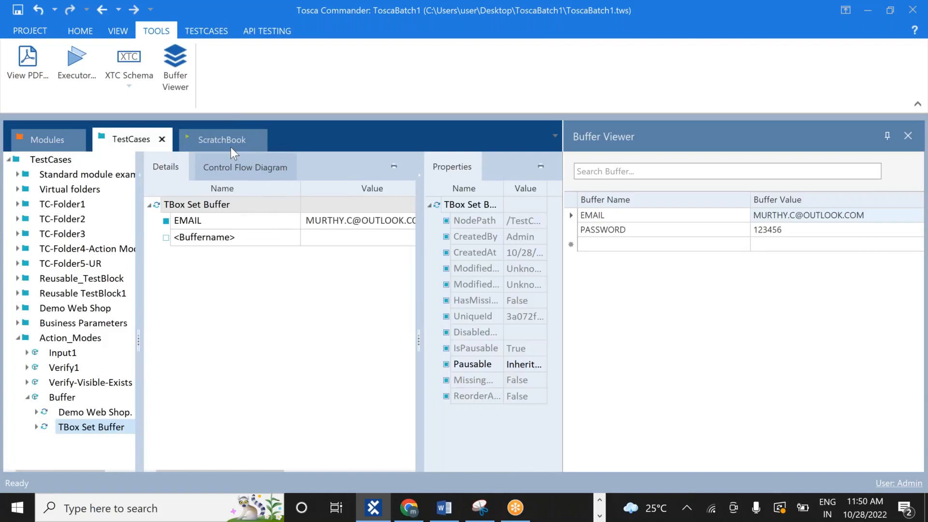
left_click(908, 136)
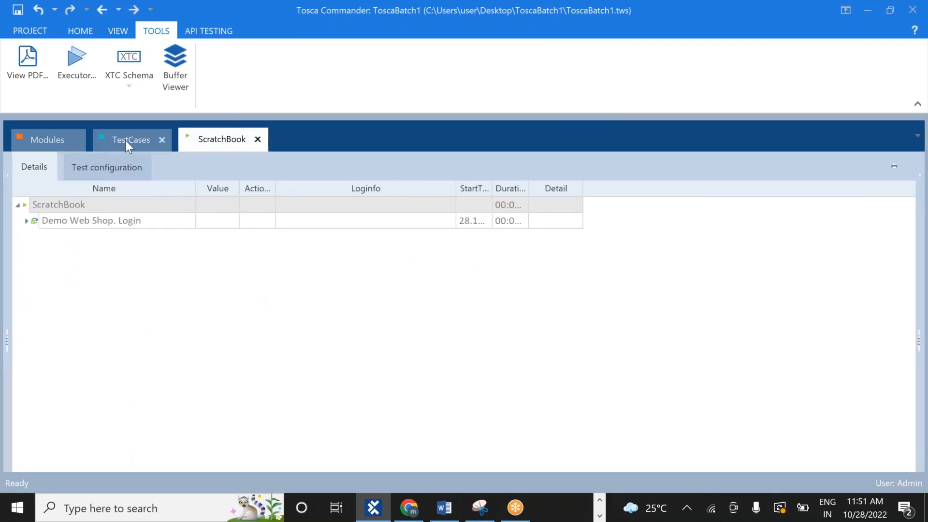
left_click(126, 140)
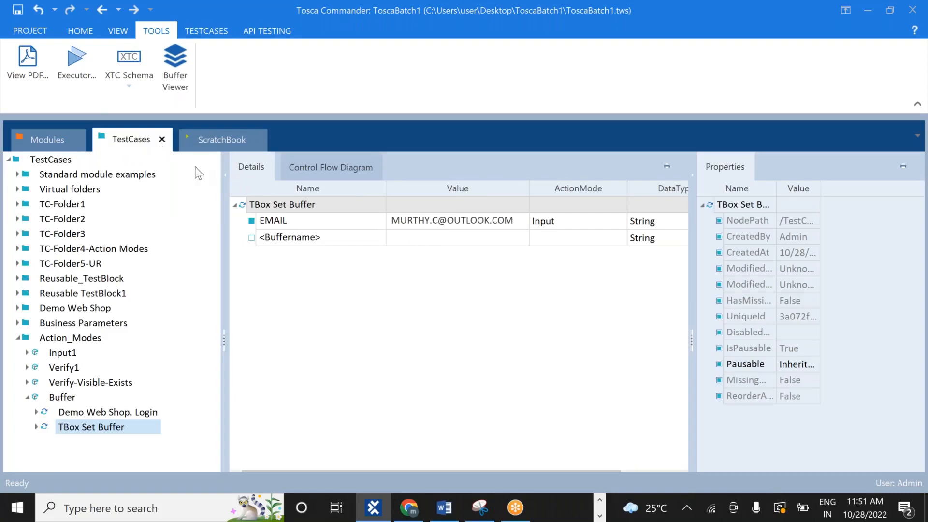
Open Demo Web Shop. Login and clear the Password step's fixed value
left_click(122, 414)
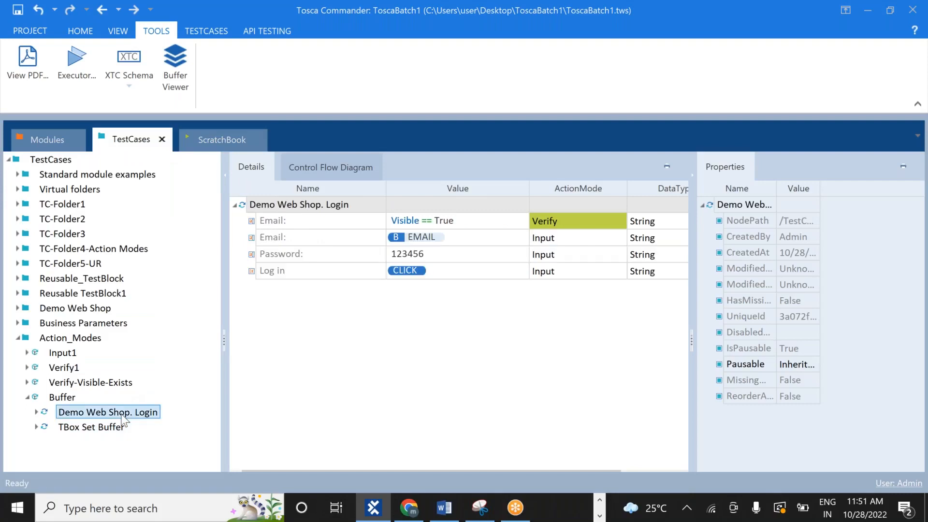
left_click(444, 258)
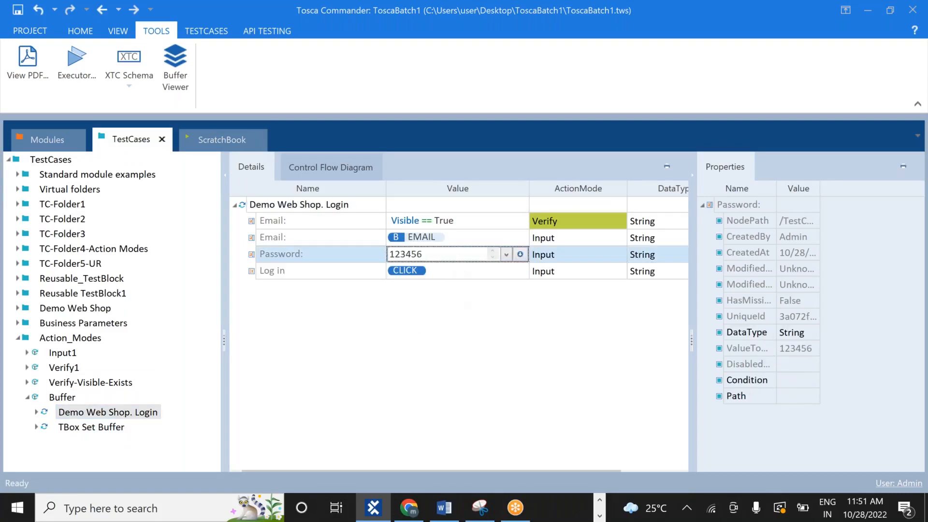
key("BackSpace")
key("BackSpace")
key("BackSpace")
key("BackSpace")
key("BackSpace")
key("BackSpace")
type("b")
key("BackSpace")
type("B")
key("BackSpace")
type("{")
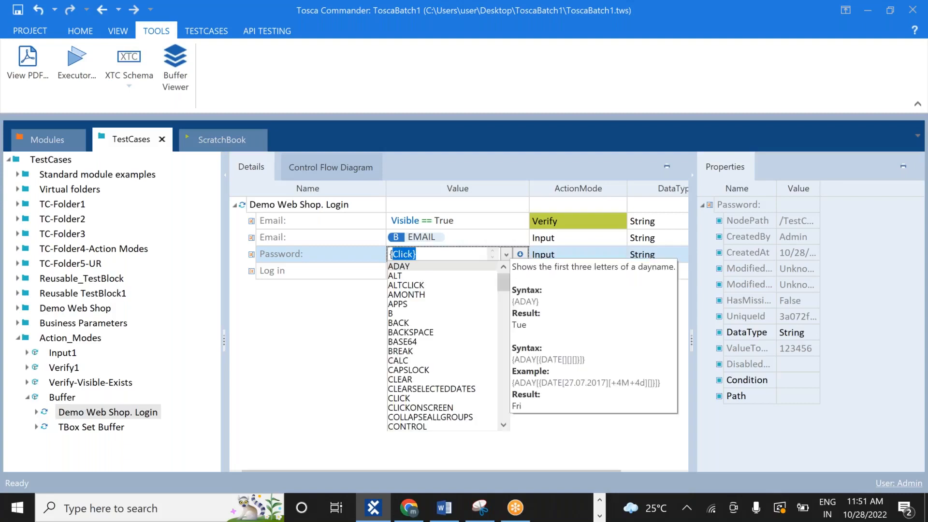
type("B")
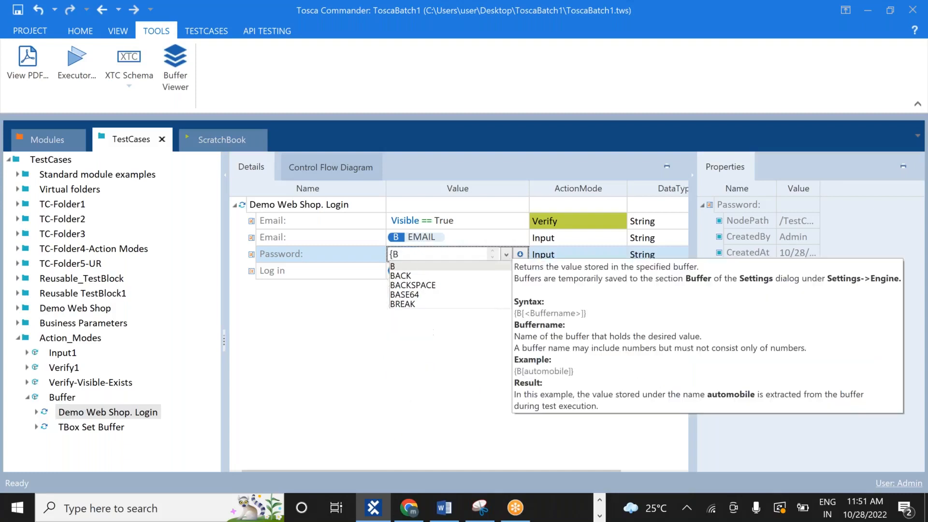
type("[")
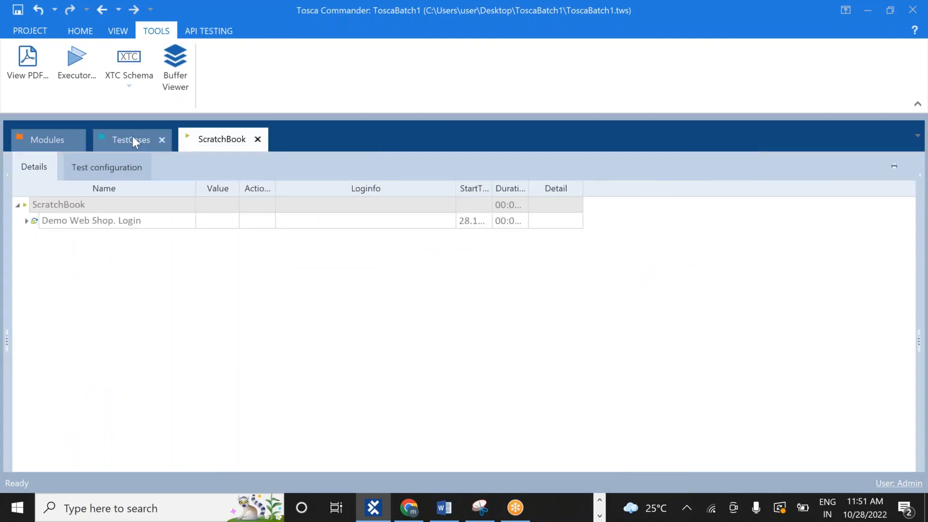
Set the Password step's value to {B[PASSWORD]}
left_click(134, 141)
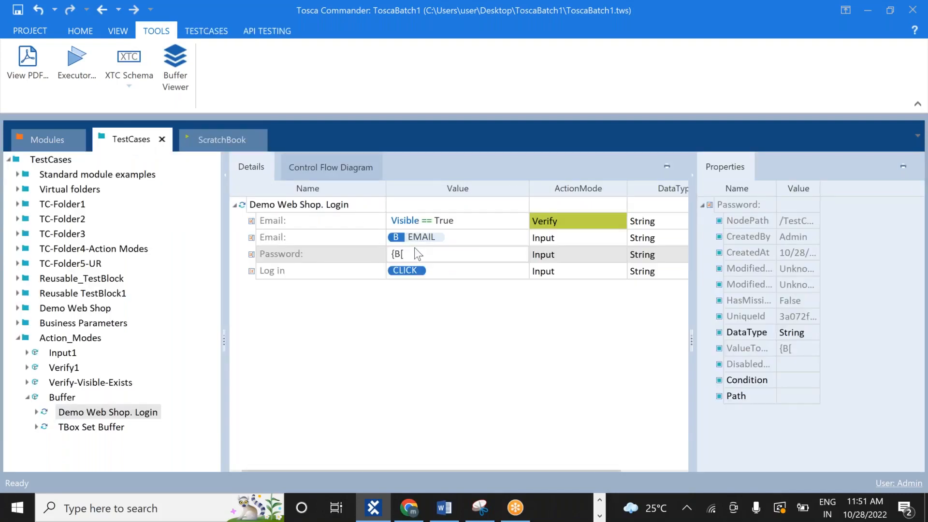
left_click(410, 255)
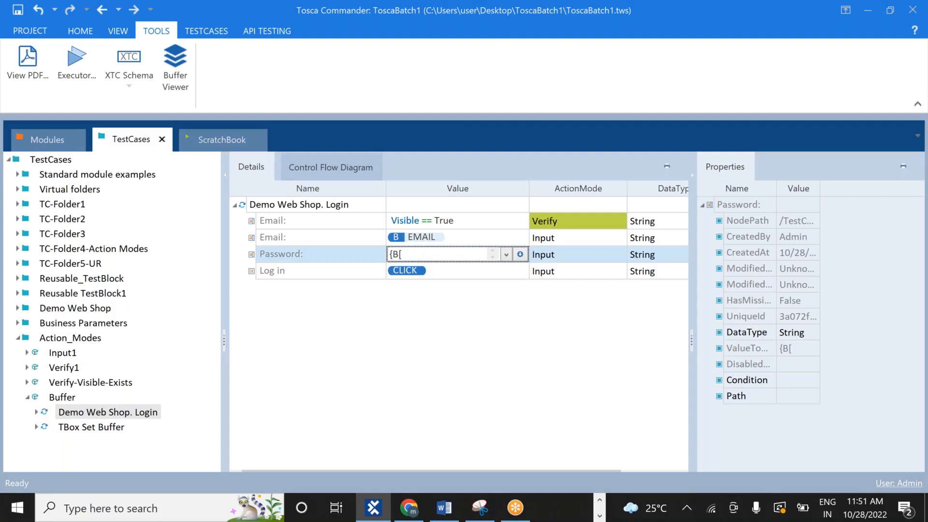
type("{B[")
key("BackSpace")
type("[")
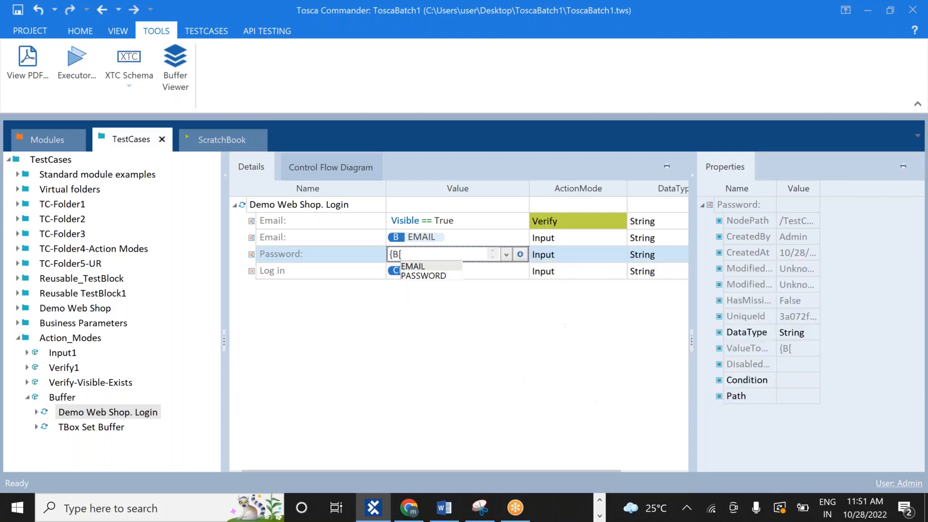
type("PASSWO")
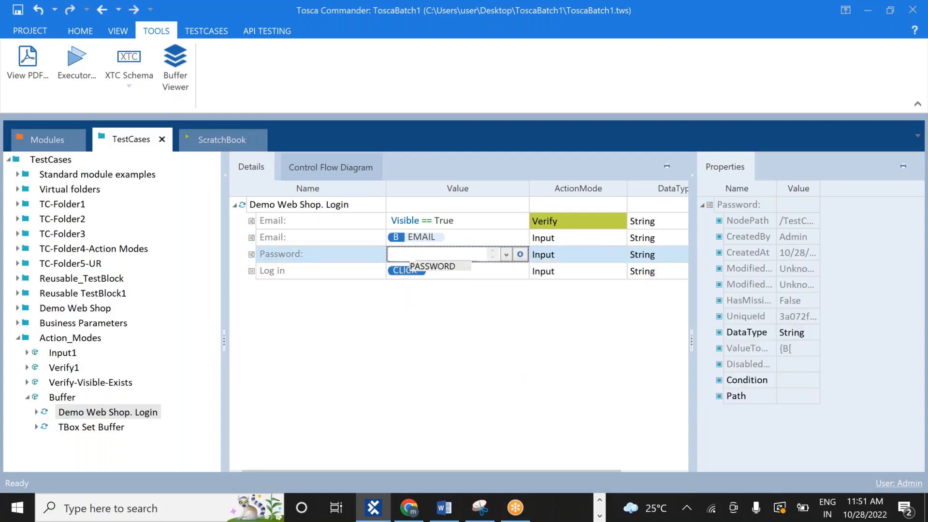
type("RD]")
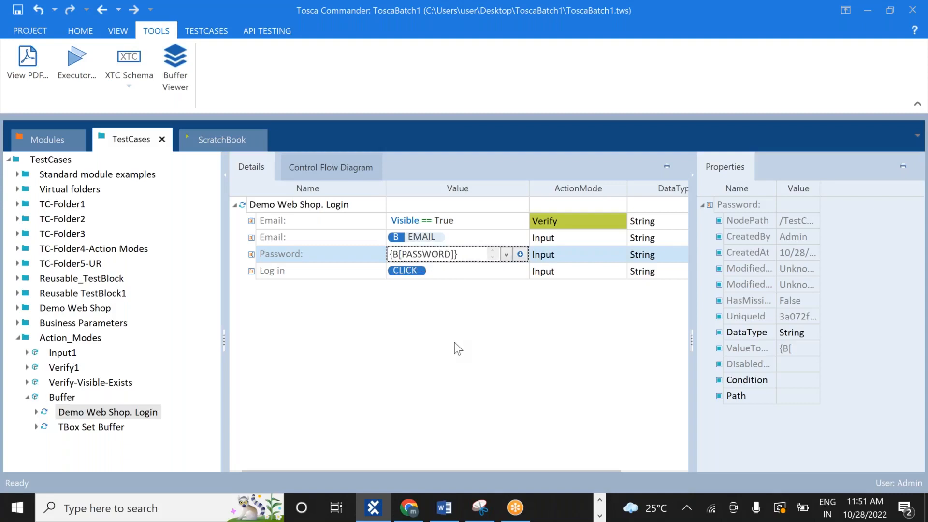
left_click(454, 342)
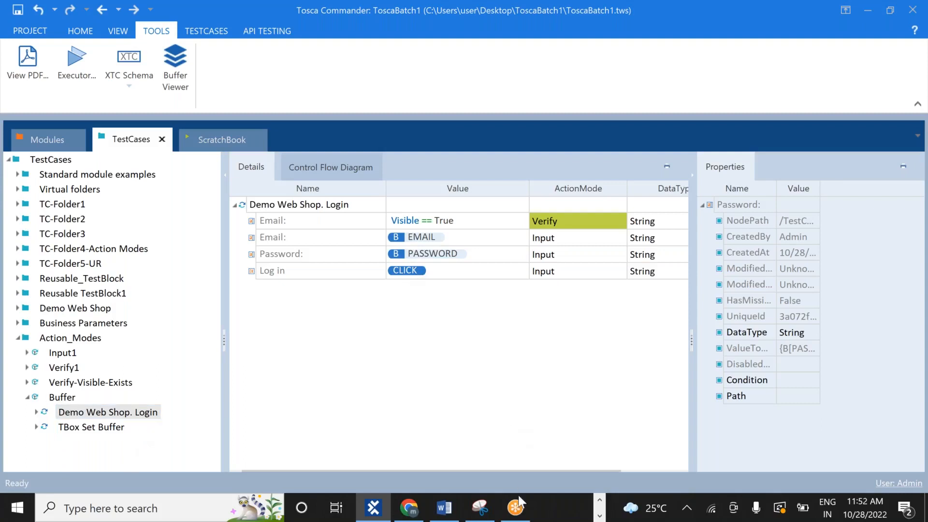
Log out of Demo Web Shop in Chrome, open its Log in page, and return to Tosca Commander
left_click(516, 508)
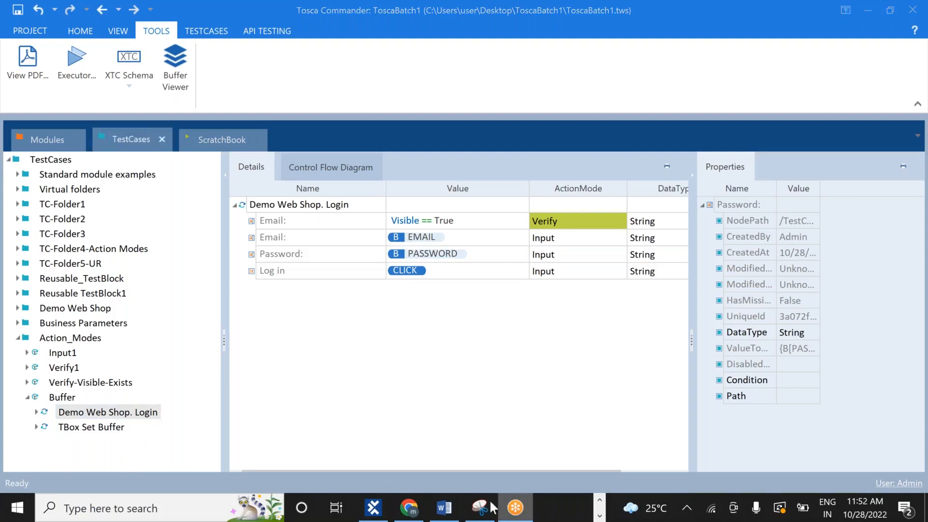
left_click(413, 514)
left_click(639, 134)
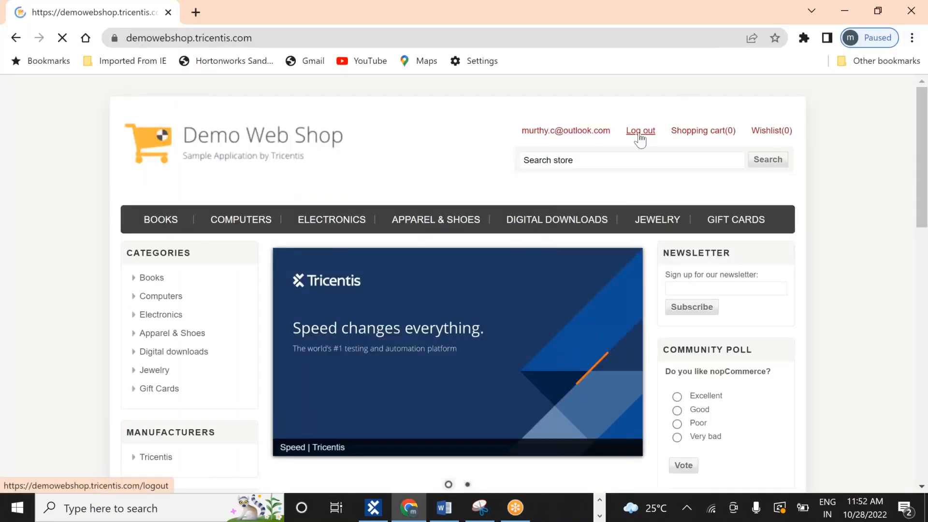
left_click(640, 134)
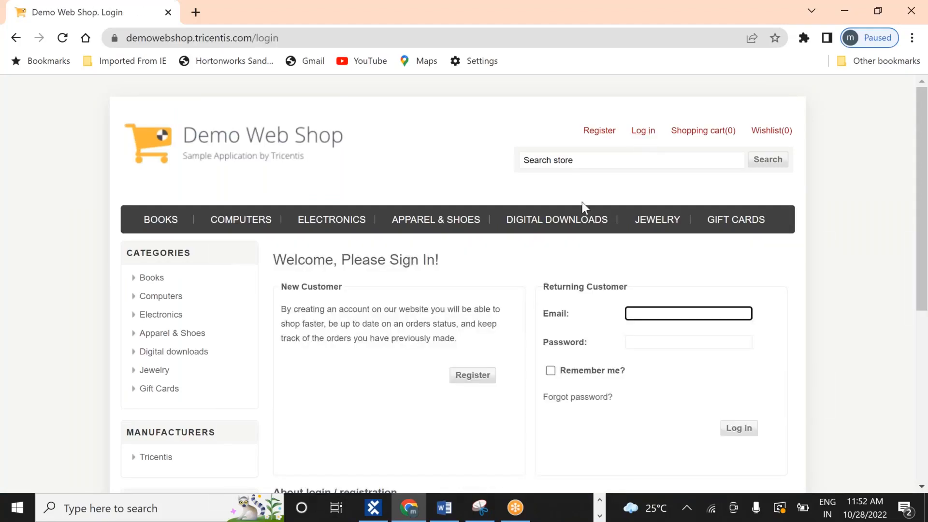
key("alt+Tab")
key("alt+Tab")
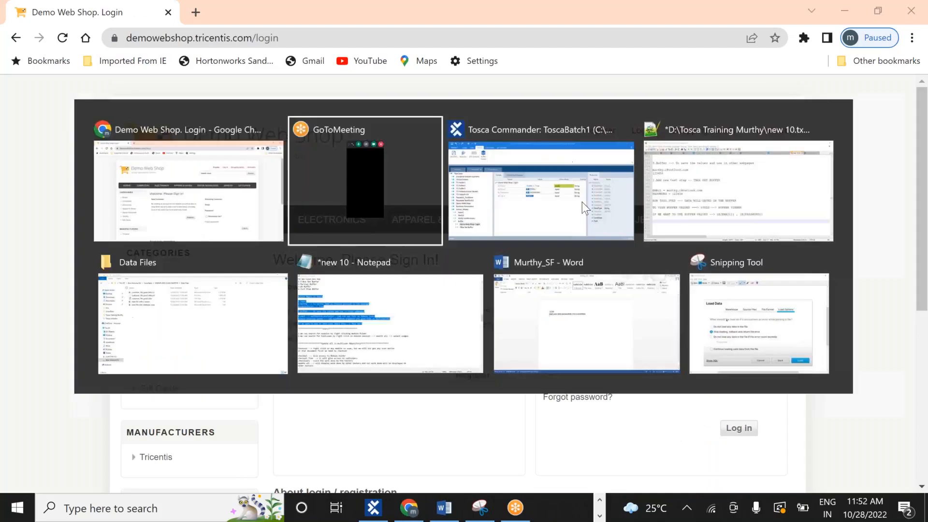
left_click(91, 413)
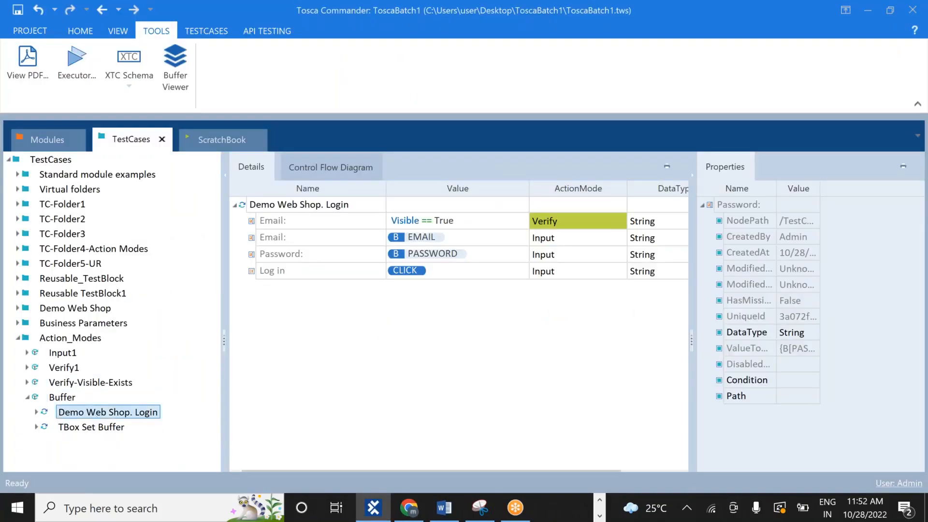
Run Demo Web Shop. Login in the ScratchBook, log out of the shop, then switch back
right_click(91, 411)
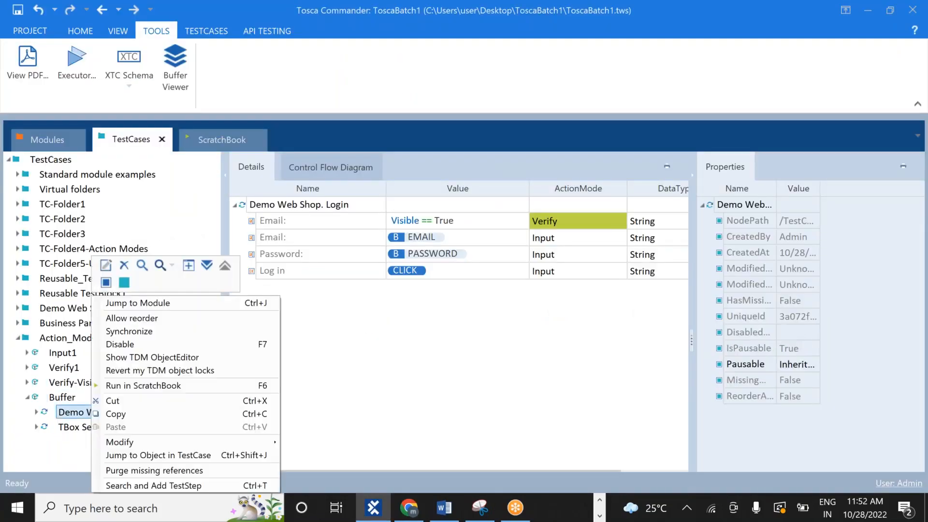
left_click(165, 385)
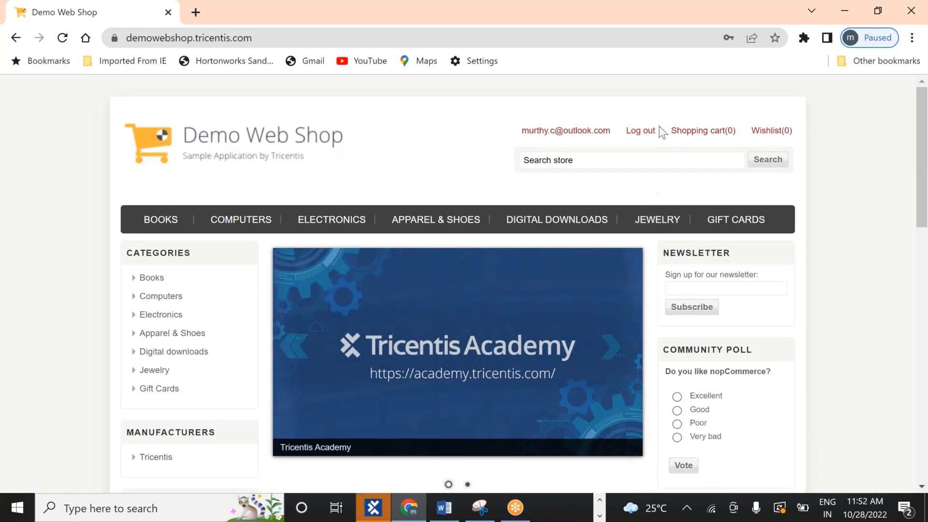
left_click(650, 134)
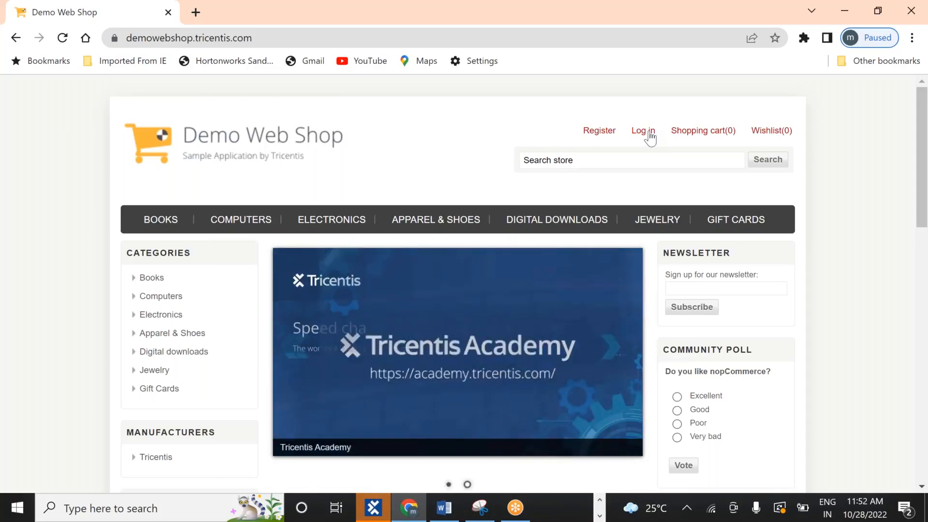
key("alt+Tab")
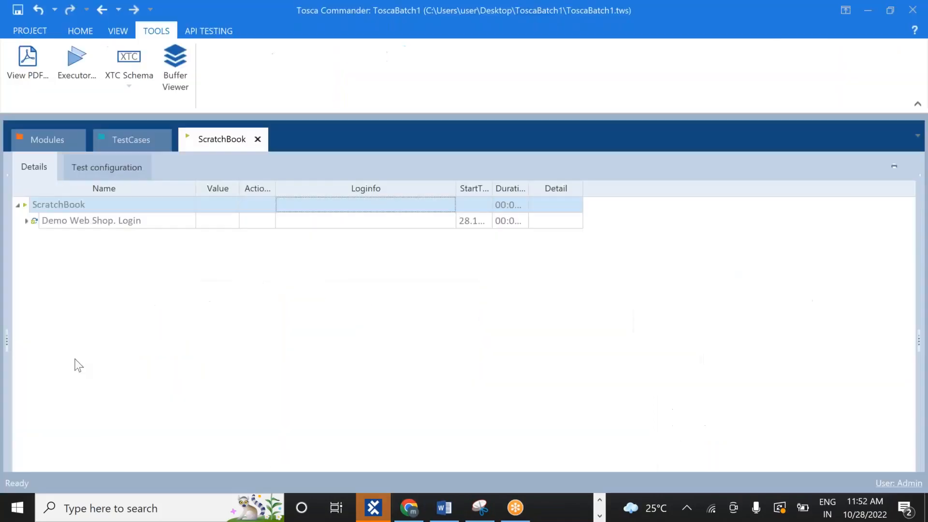
Show the EMAIL and PASSWORD buffers, then delete the TBox Set Buffer test case
left_click(131, 139)
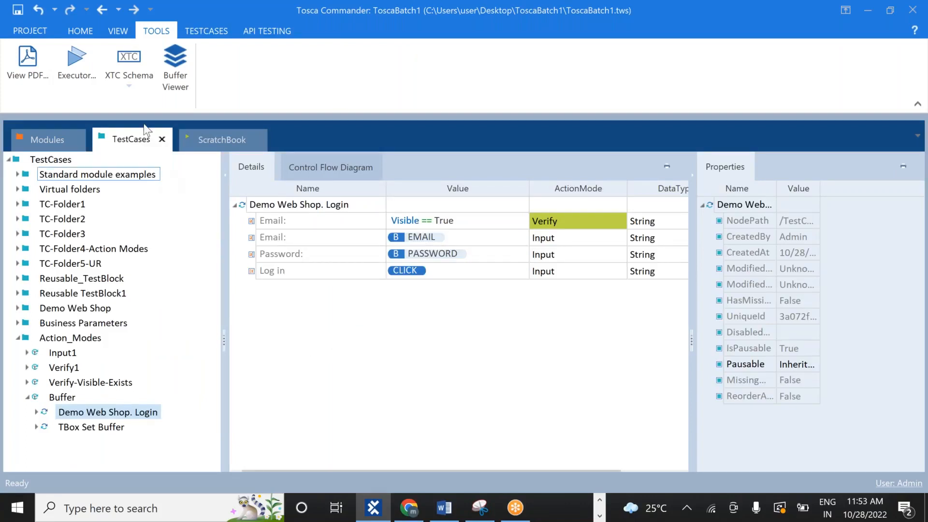
left_click(175, 72)
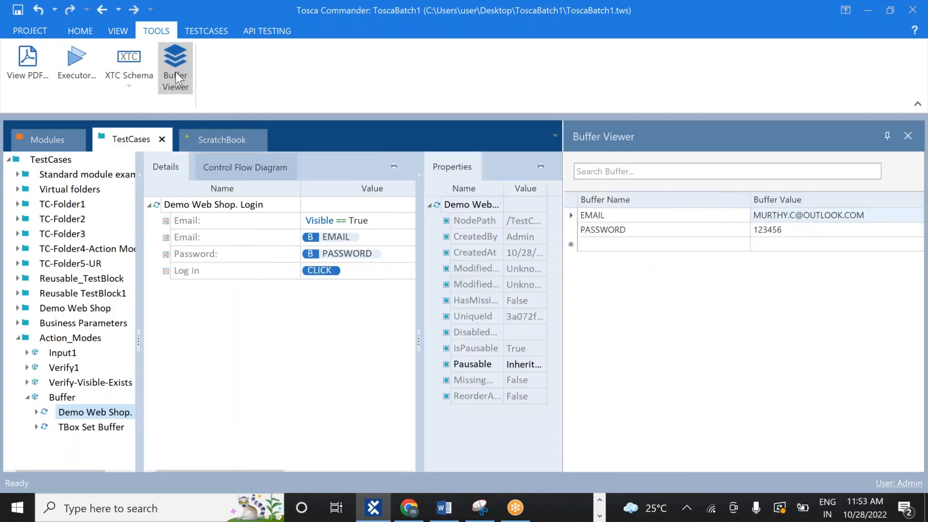
right_click(72, 432)
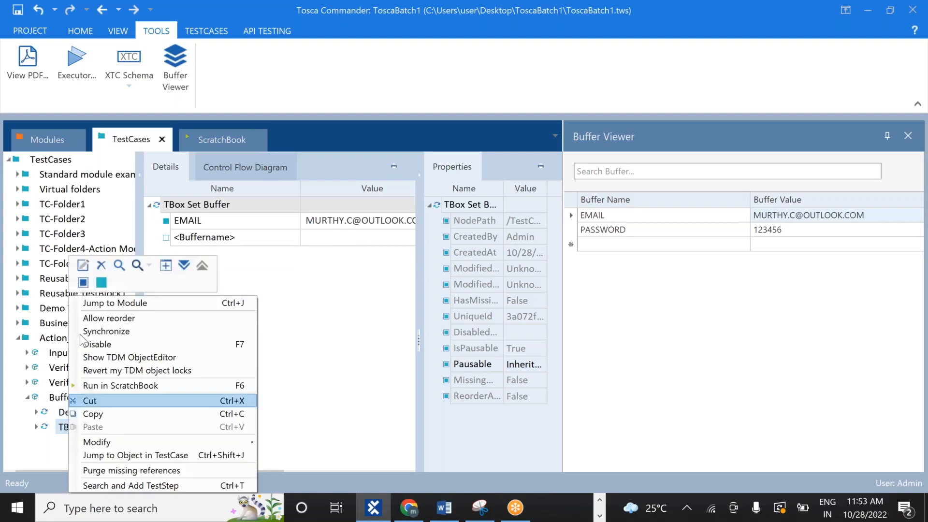
left_click(101, 265)
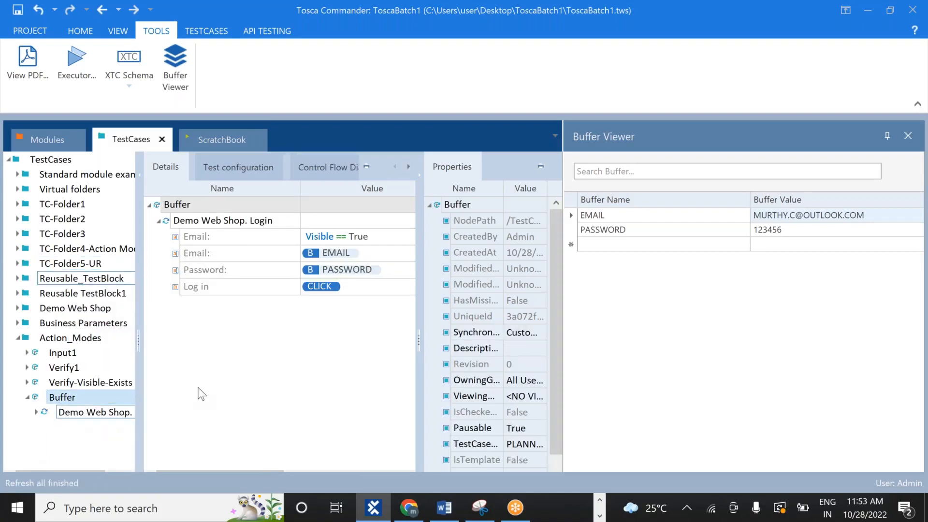
left_click(86, 397)
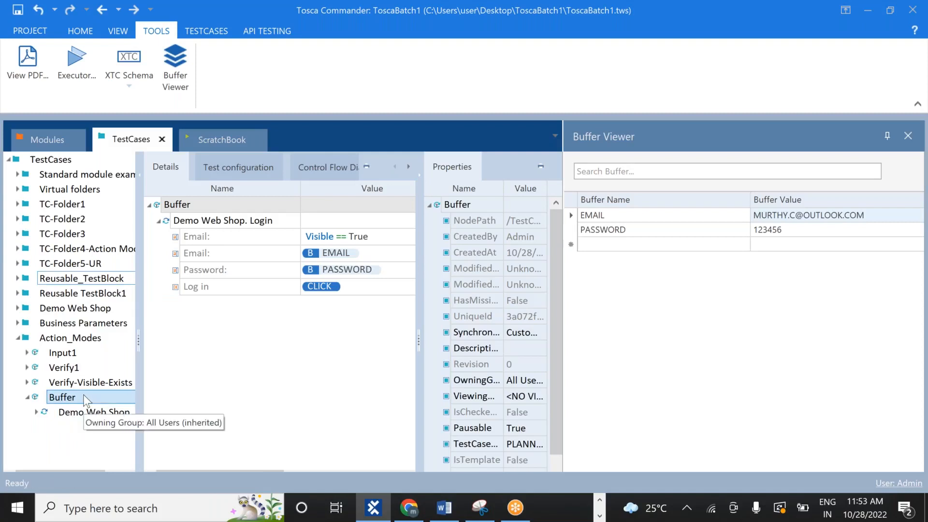
Add a TBox Delete Buffer step to the Buffer folder via a 'BUFF' search
right_click(84, 396)
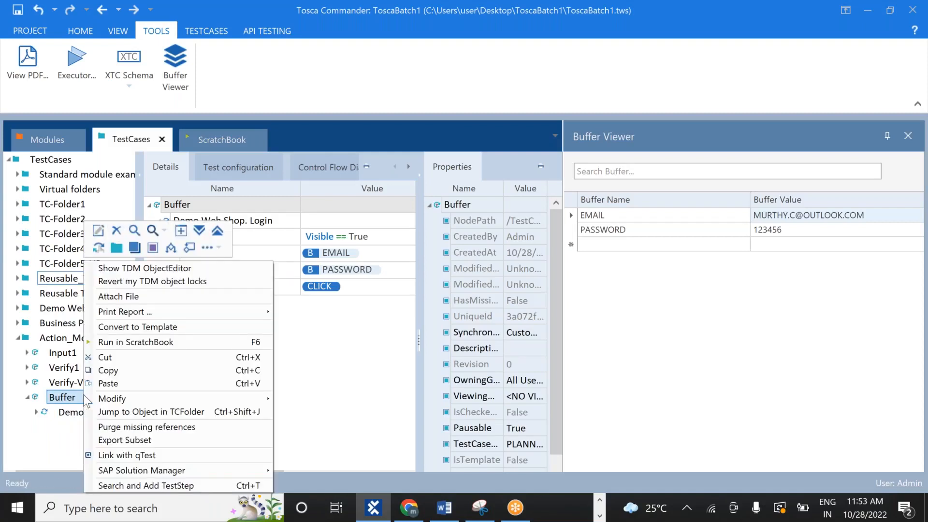
left_click(162, 486)
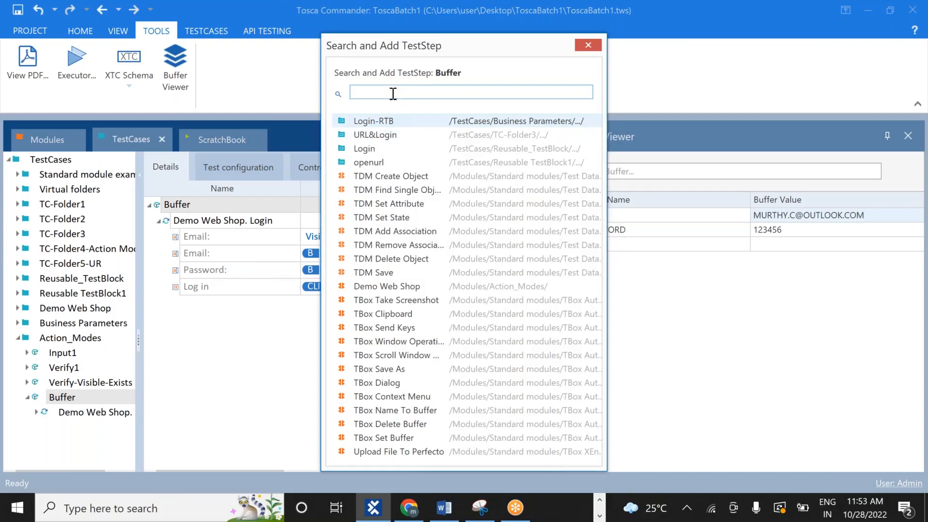
type("BUFF")
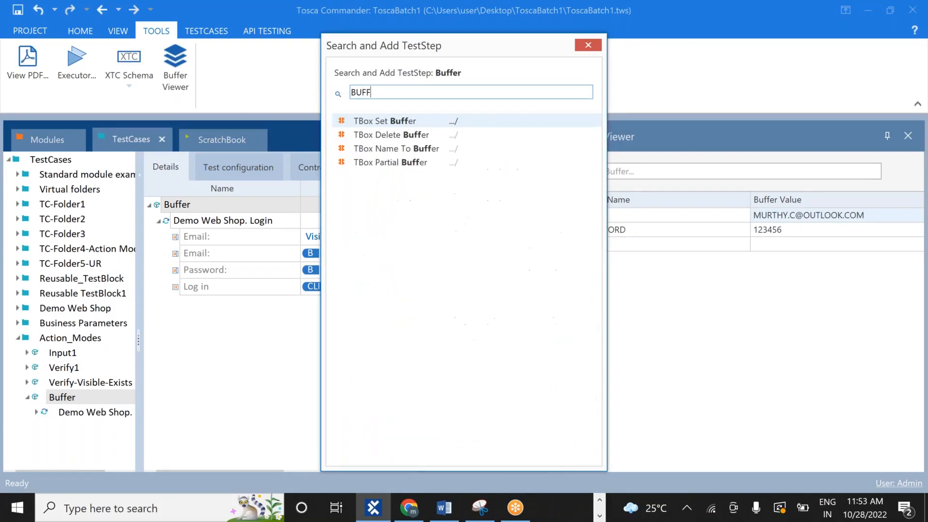
left_click(390, 136)
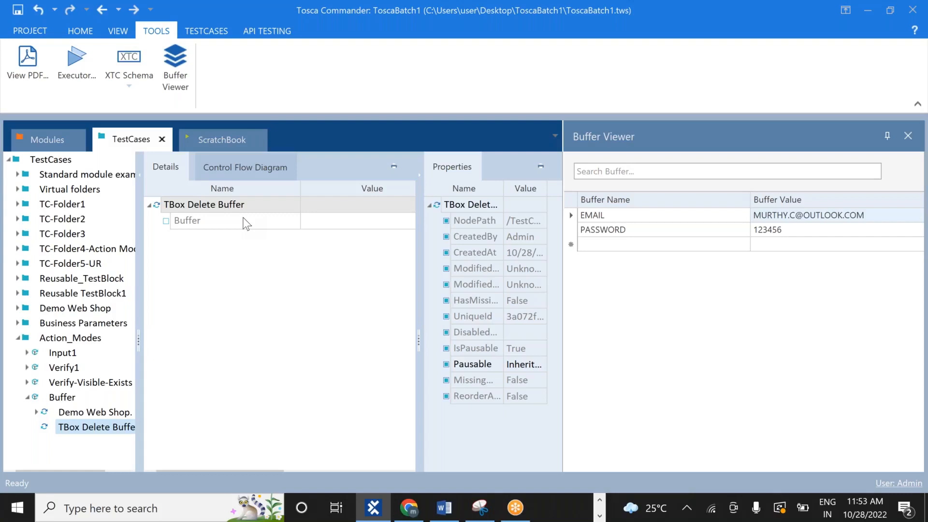
Set the TBox Delete Buffer step's Buffer value to PASSWORD
left_click(217, 218)
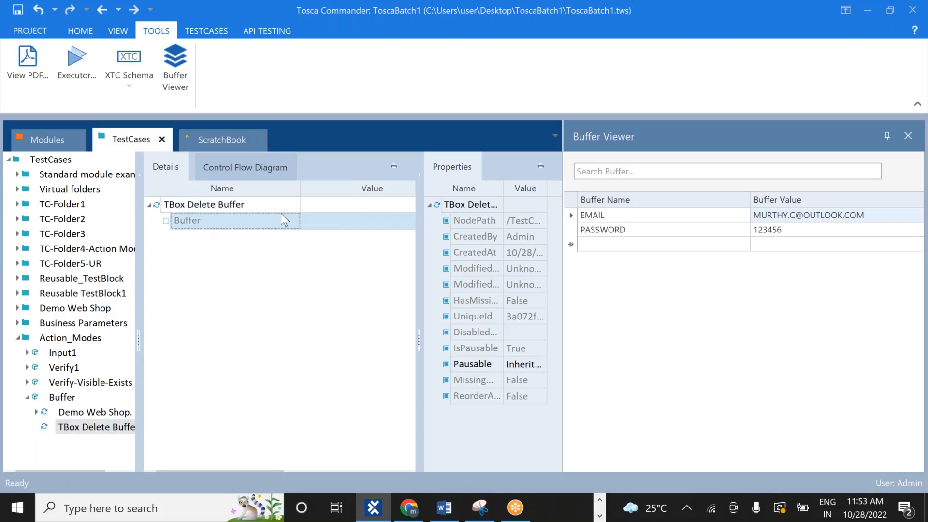
left_click(341, 219)
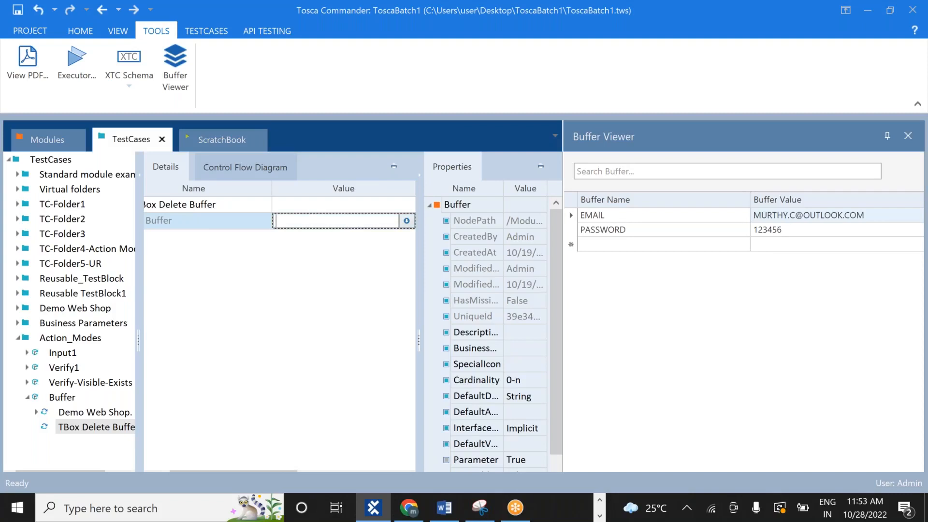
type("PASSWORD")
key("Return")
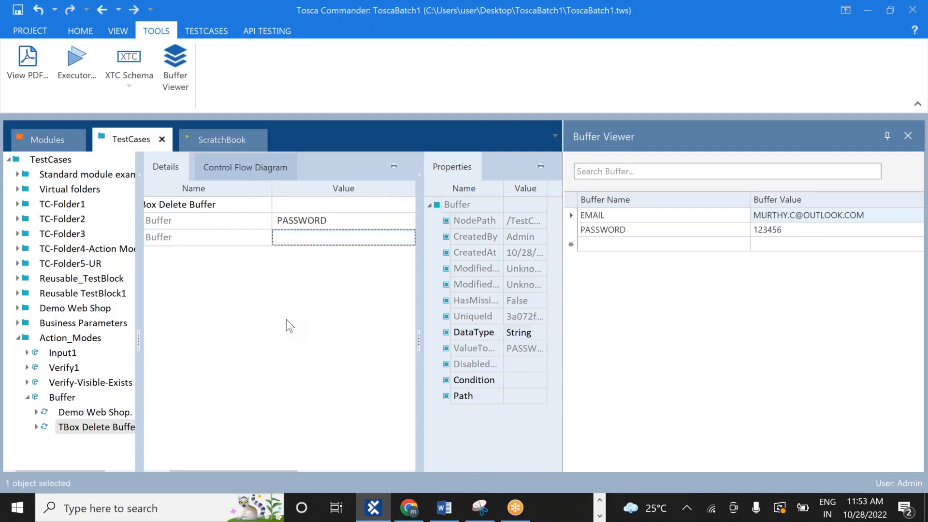
left_click(343, 220)
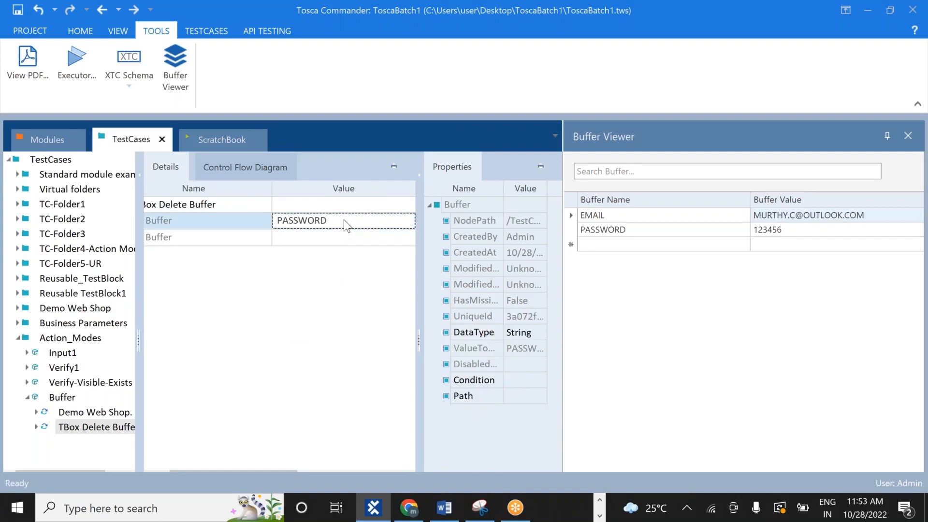
left_click(344, 220)
key("BackSpace")
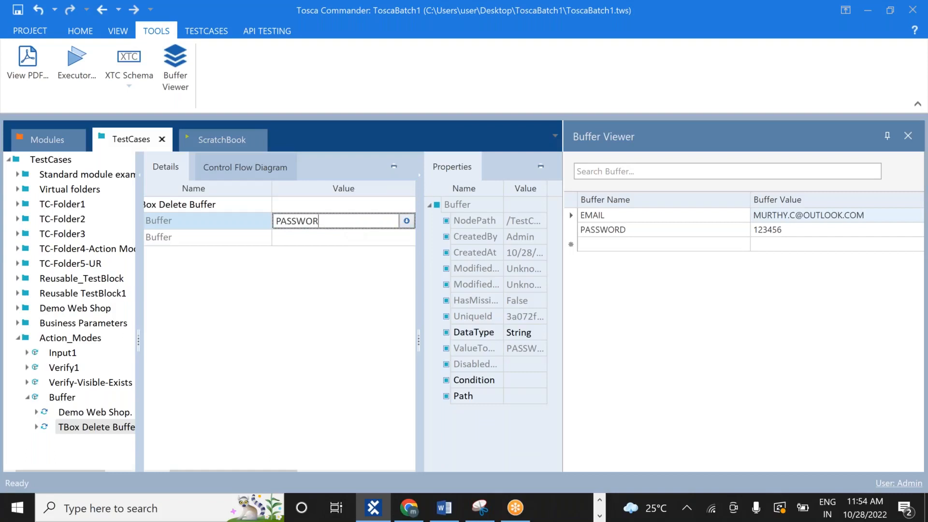
key("BackSpace")
key("BackSpace")
key("BackSpace")
key("BackSpace")
key("BackSpace")
key("BackSpace")
key("BackSpace")
key("Return")
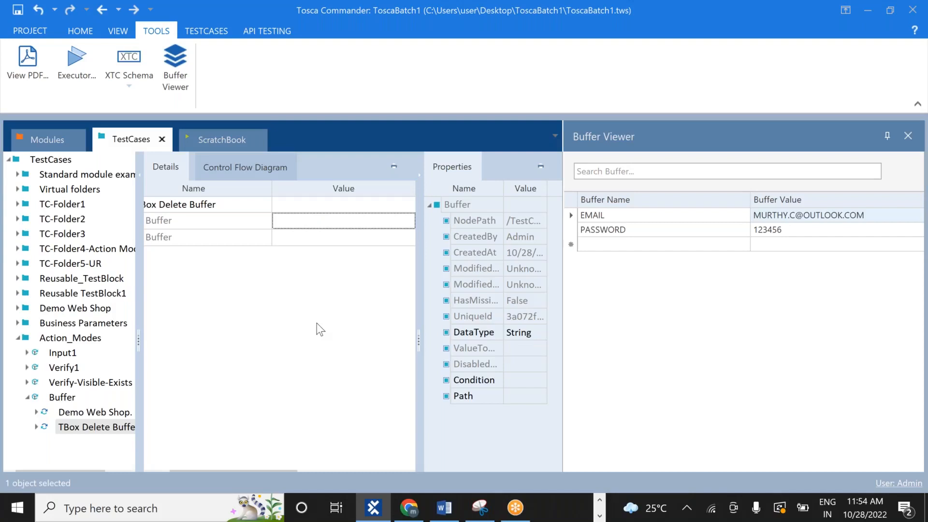
left_click(317, 219)
type("PA")
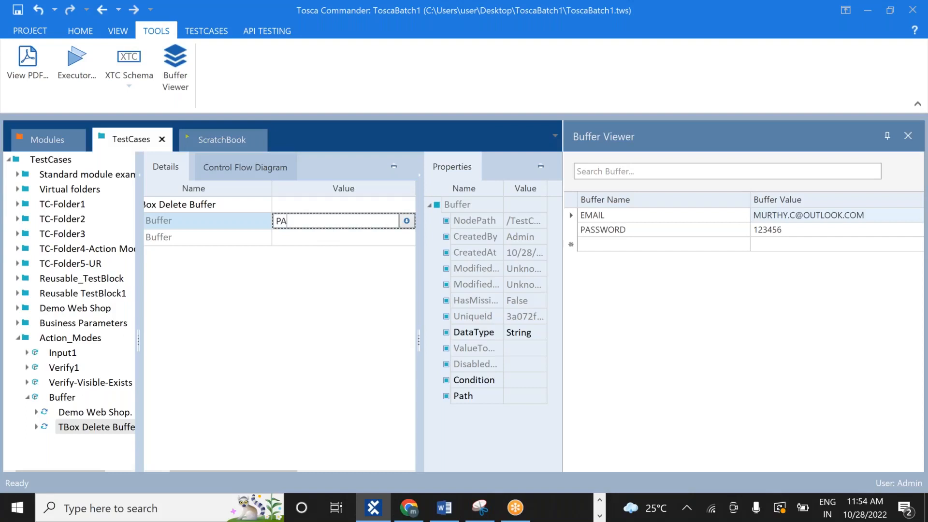
type("SSWORD")
key("Return")
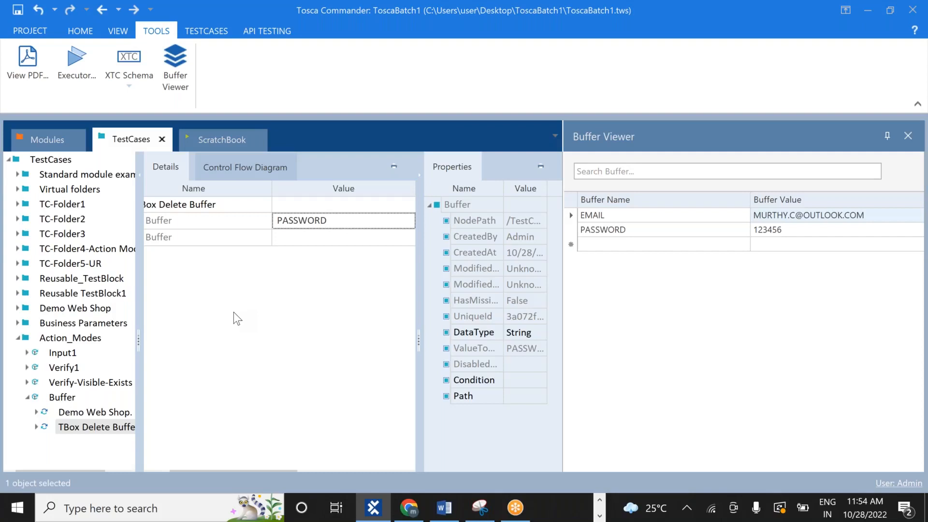
left_click(109, 428)
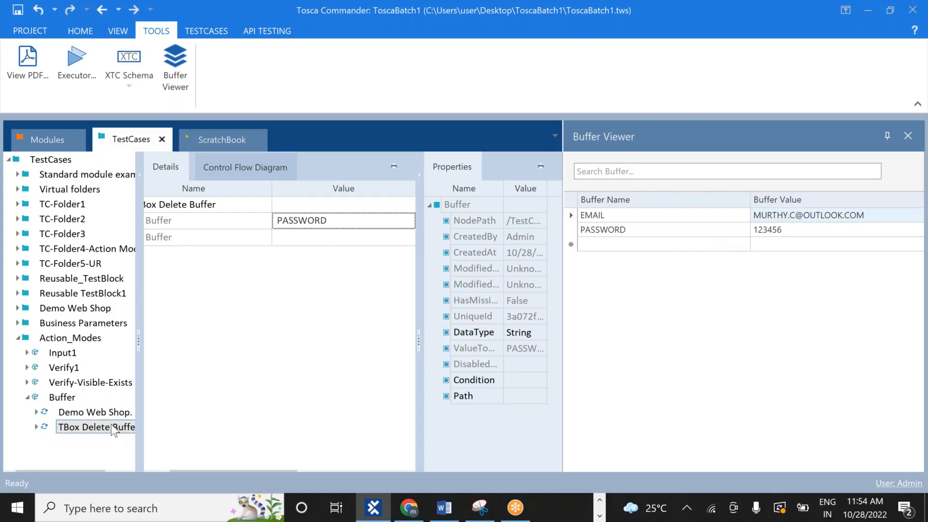
Run TBox Delete Buffer in the ScratchBook, read its deletion log, and recheck the Buffer Viewer
right_click(114, 429)
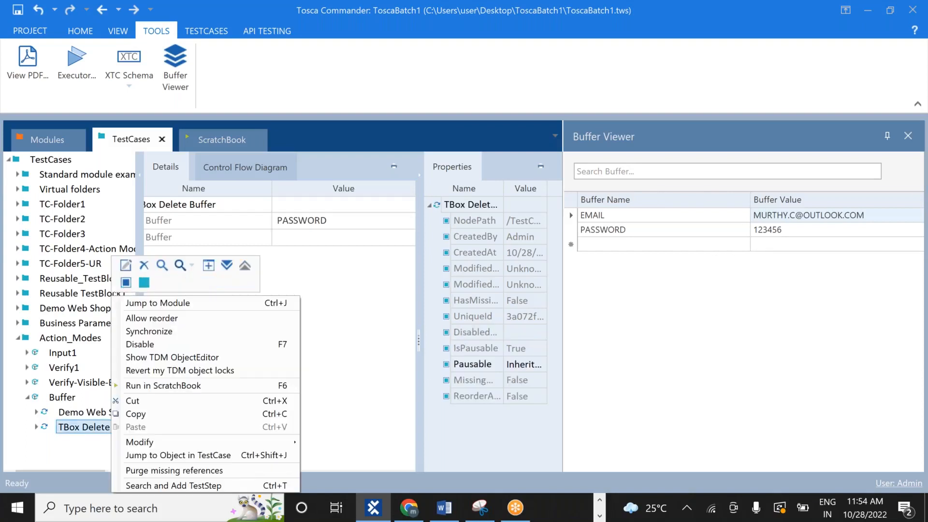
left_click(179, 384)
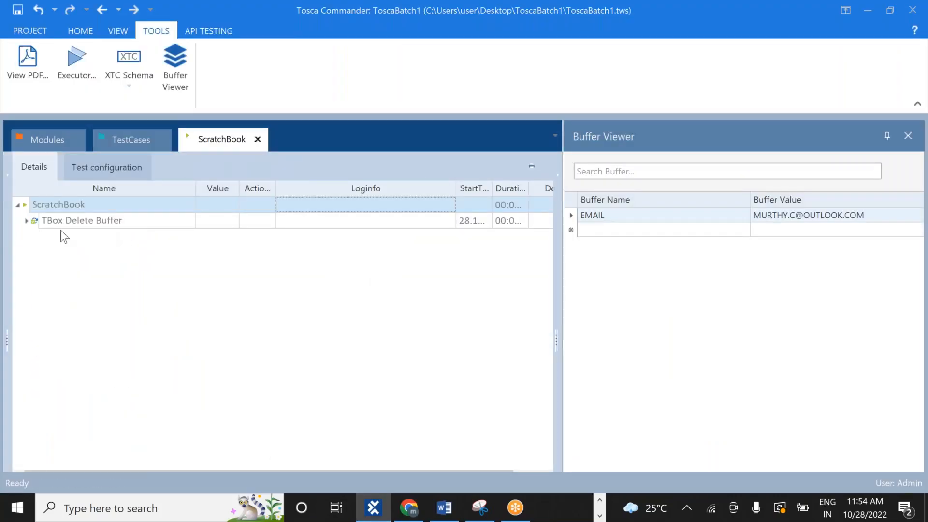
left_click(29, 220)
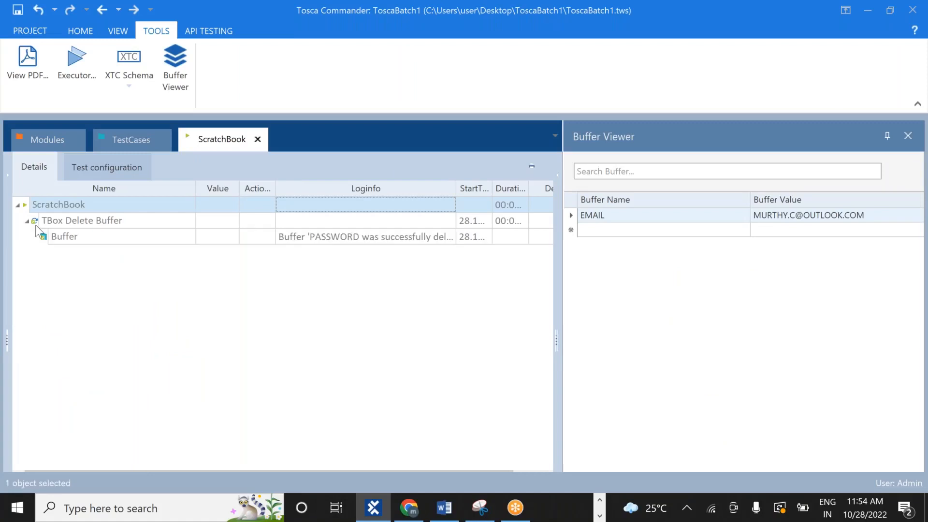
left_click(428, 237)
left_click(449, 237)
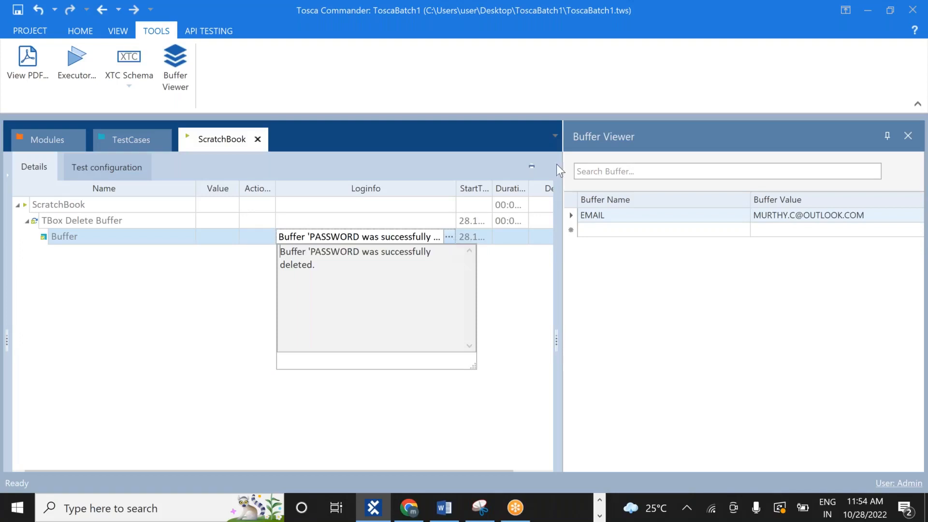
left_click(908, 136)
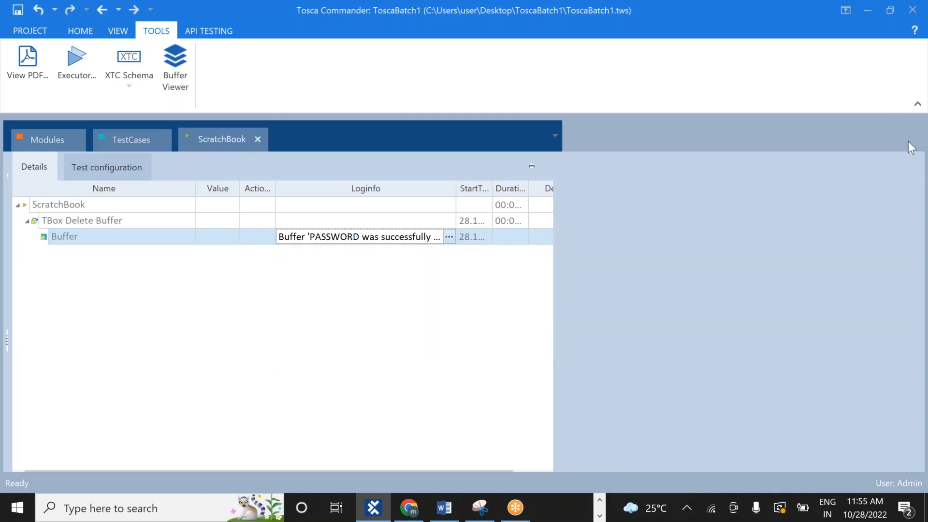
left_click(183, 80)
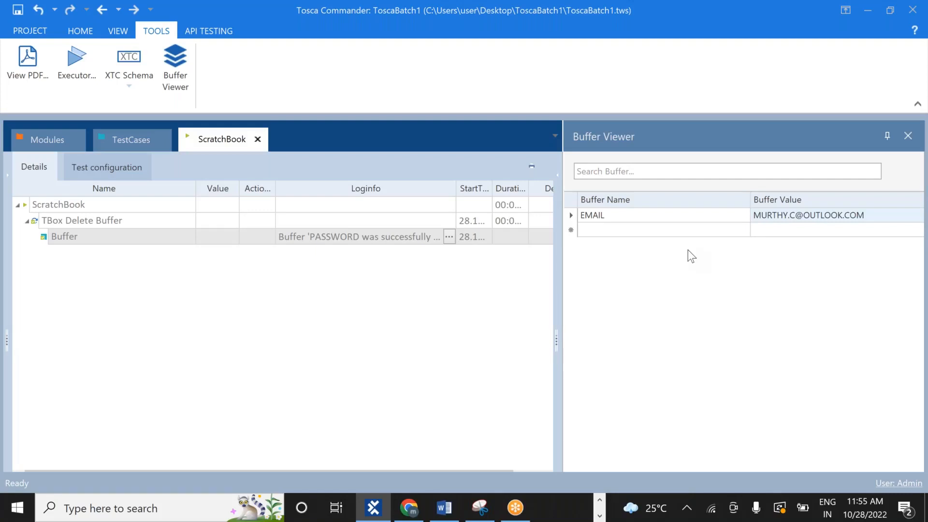
Close the Buffer Viewer and delete the old TBox Delete Buffer step
left_click(908, 136)
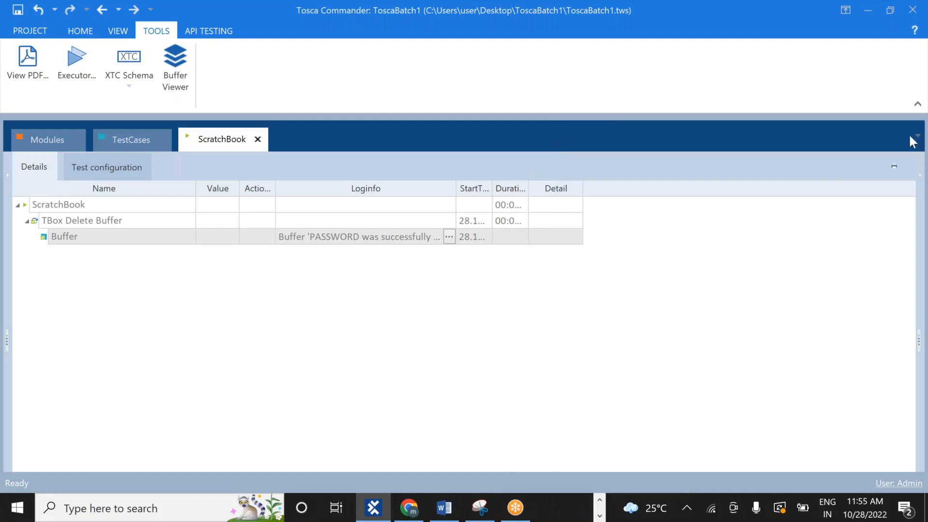
left_click(122, 136)
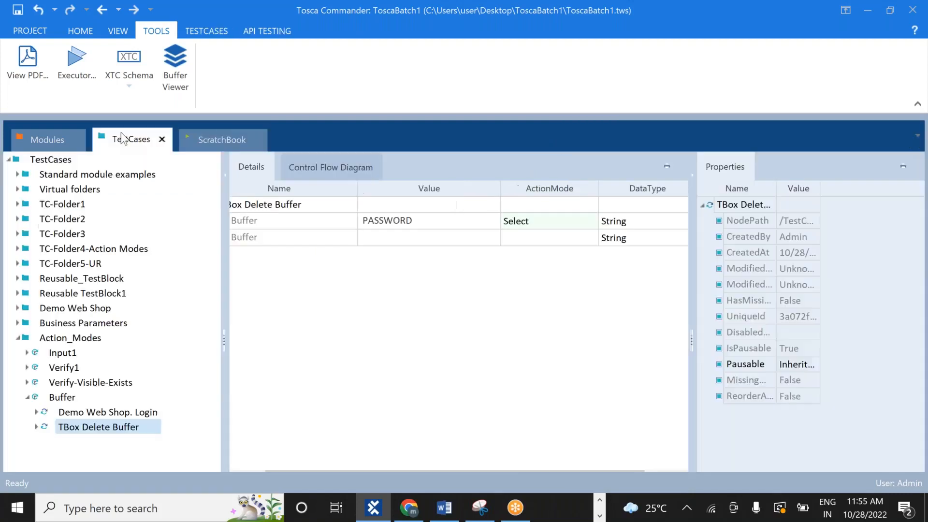
right_click(108, 431)
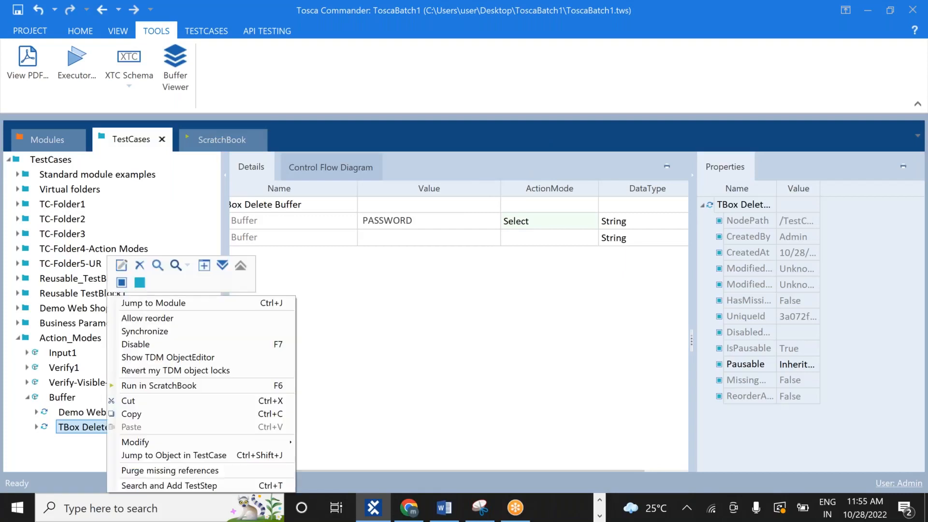
left_click(140, 265)
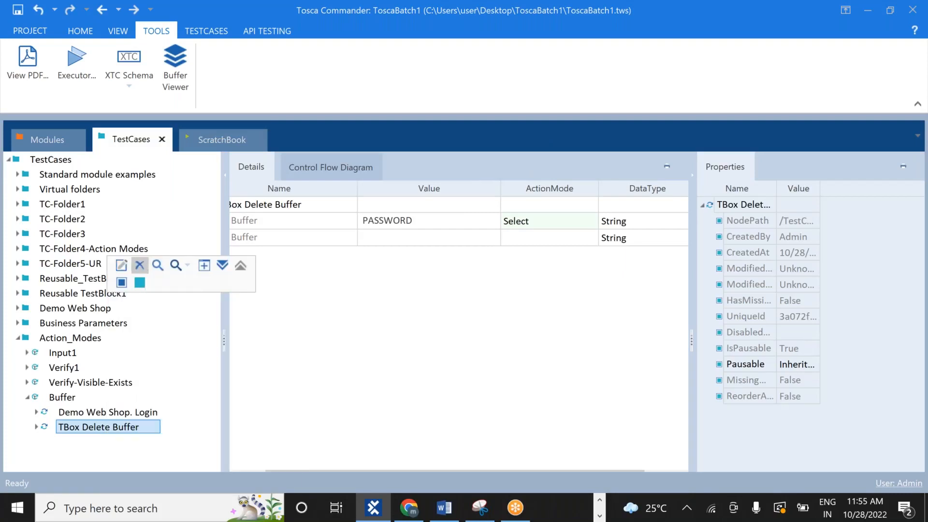
left_click(73, 401)
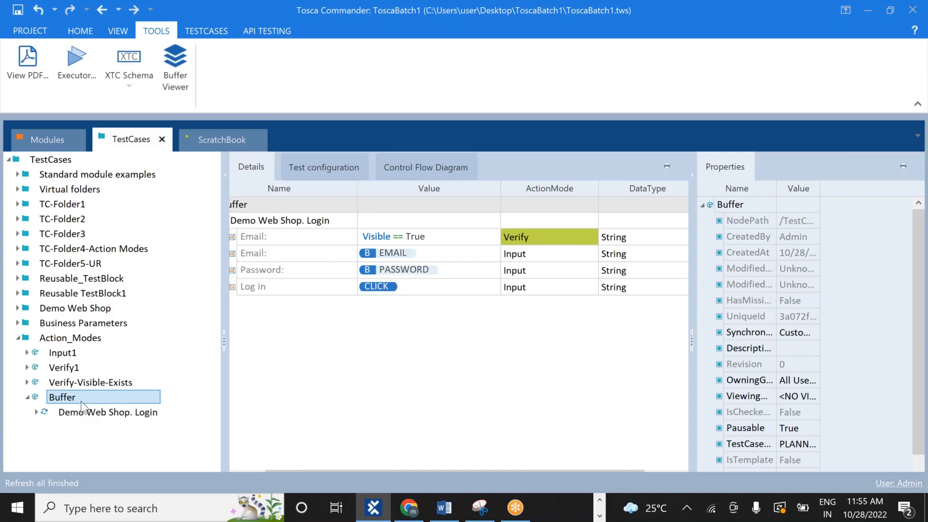
Add a new TBox Delete Buffer step to the Buffer folder via a 'BUFF' search
right_click(80, 396)
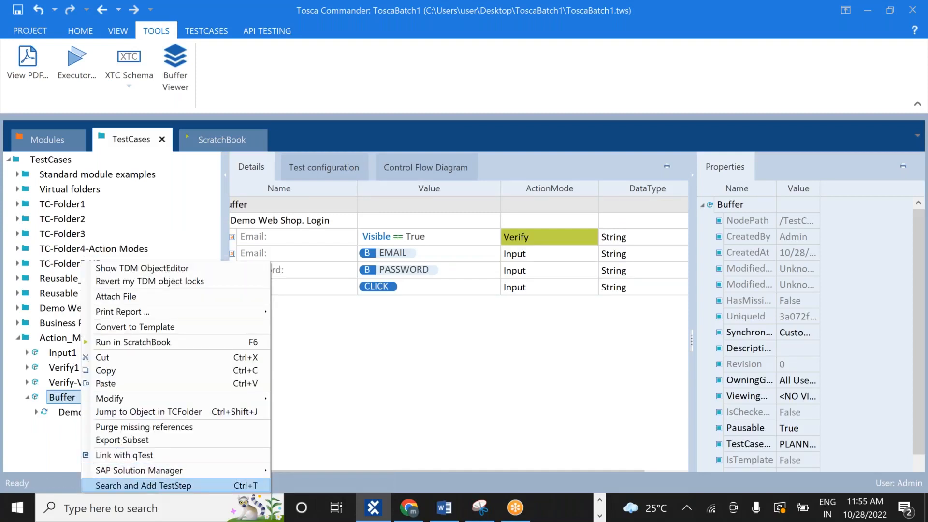
left_click(147, 484)
type("BUFF")
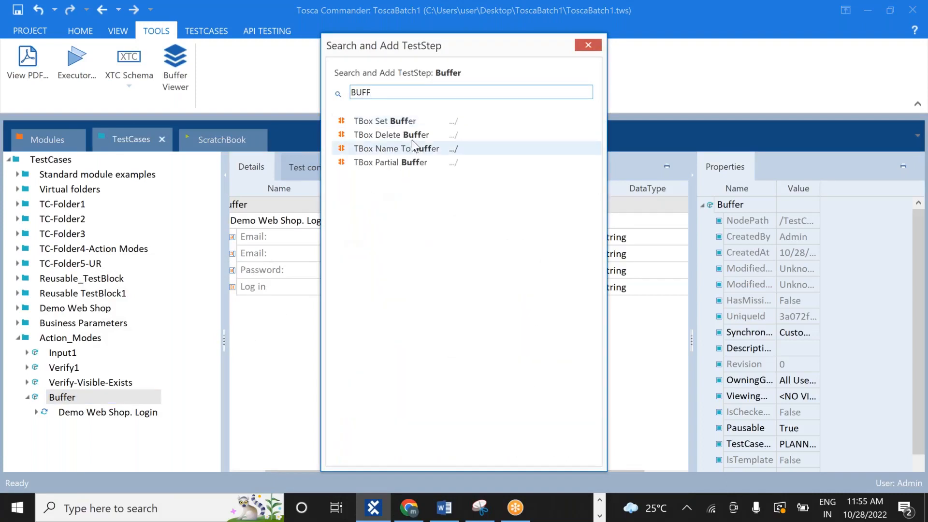
left_click(422, 130)
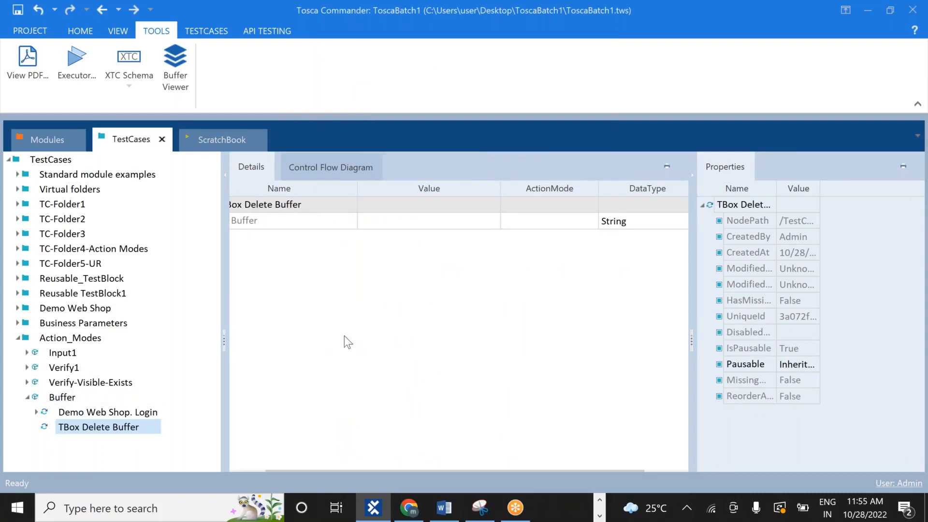
Add a PASSWORD buffer holding the account password in the Buffer Viewer
left_click(178, 74)
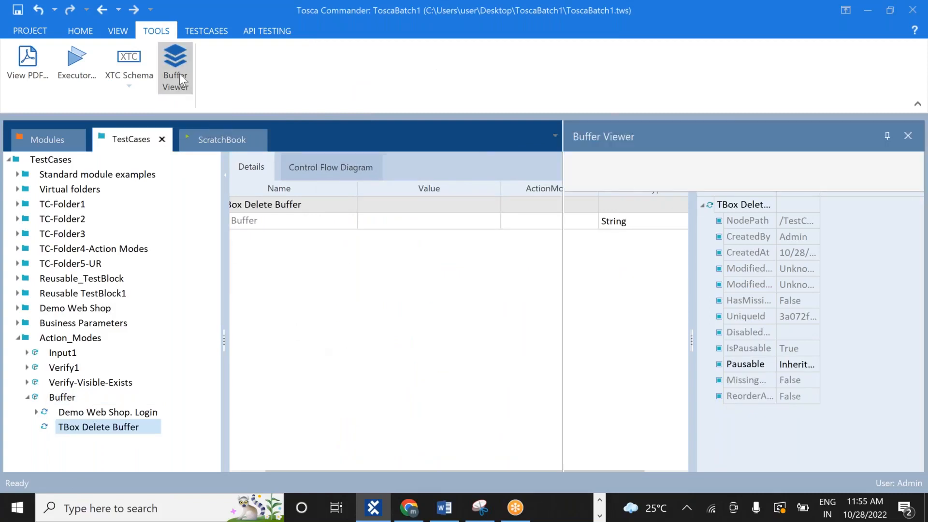
left_click(628, 230)
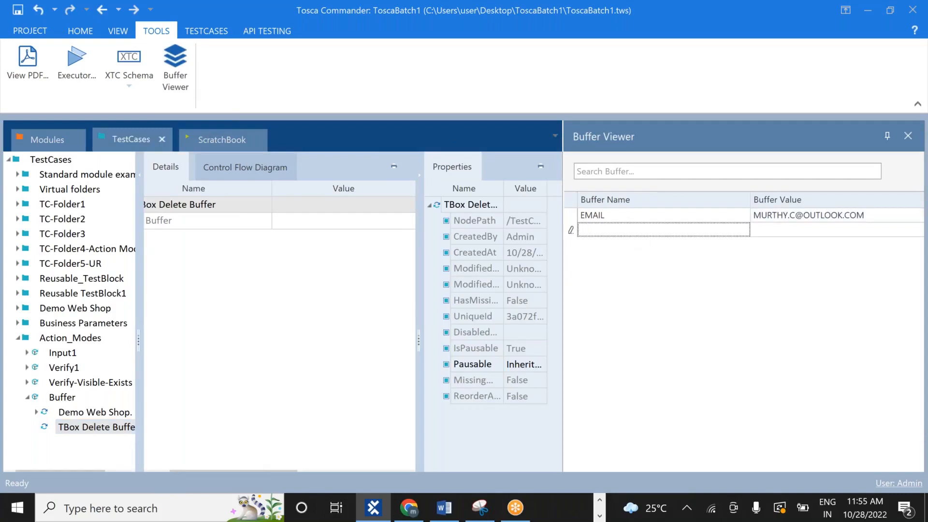
type("PASSWORD")
left_click(813, 231)
type("123456")
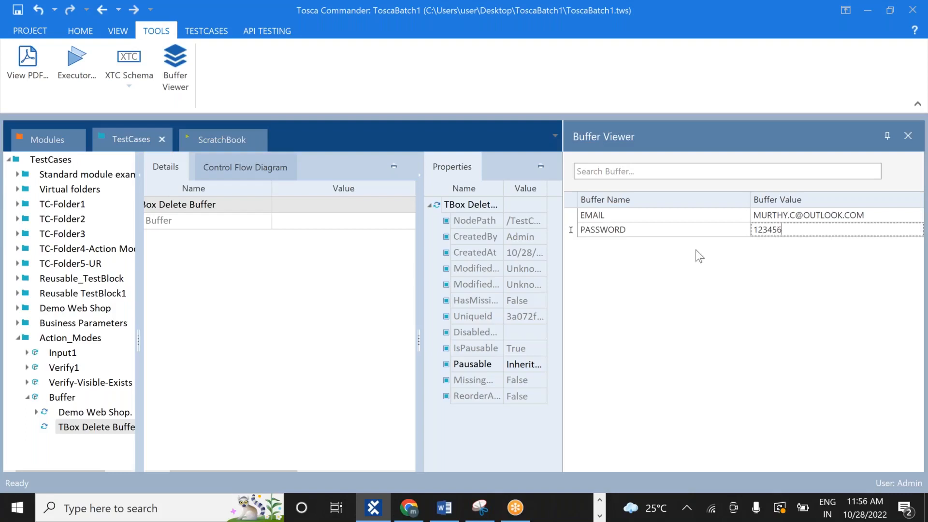
left_click(618, 255)
Add a buffer named ce holding the account's e-mail address
left_click(596, 245)
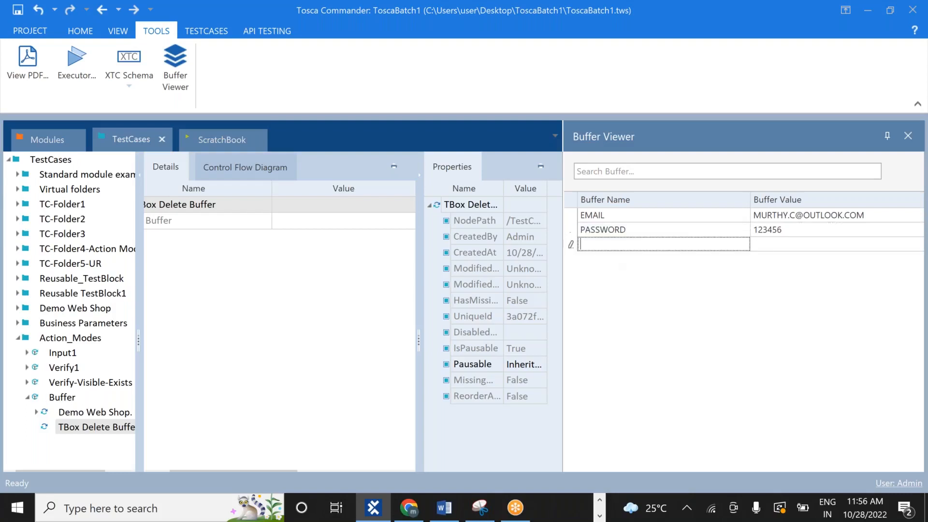
type("ce")
key("Tab")
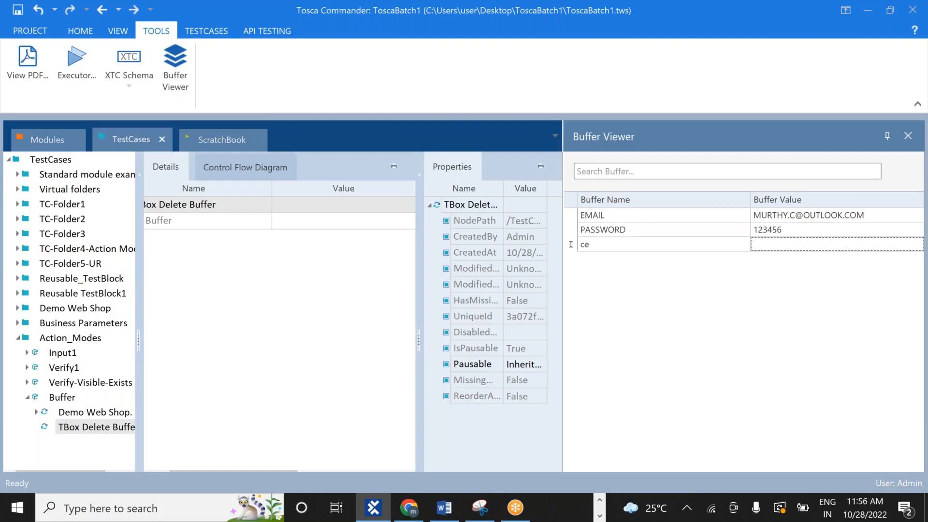
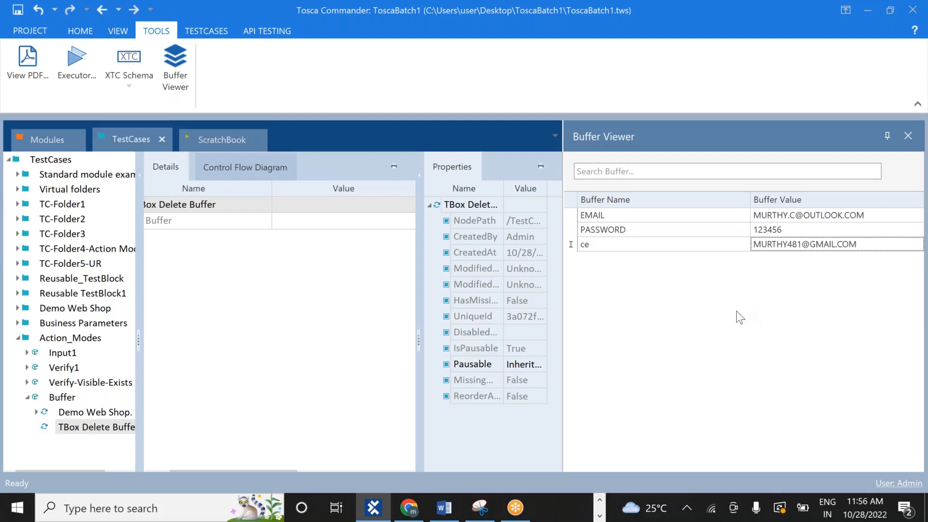
key("Return")
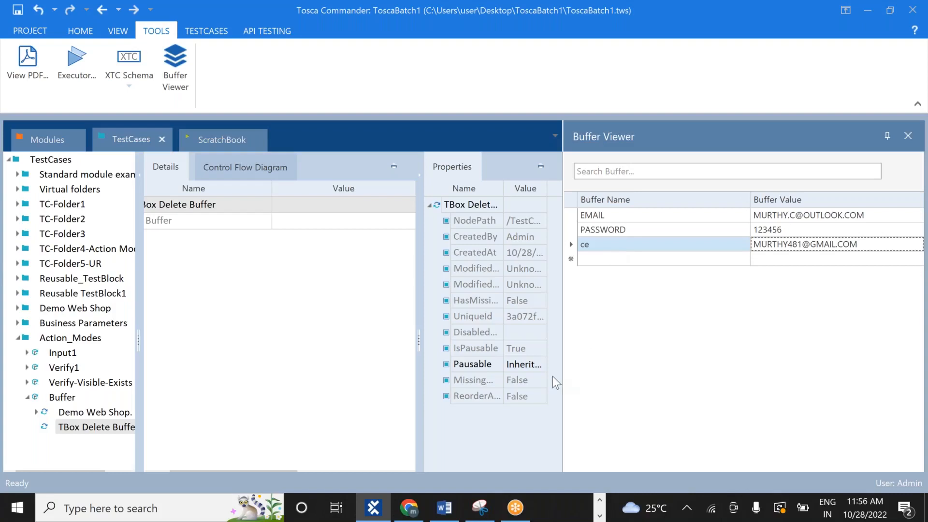
mouse_move(480, 508)
Run the empty TBox Delete Buffer test step in ScratchBook to delete all buffers
left_click(907, 135)
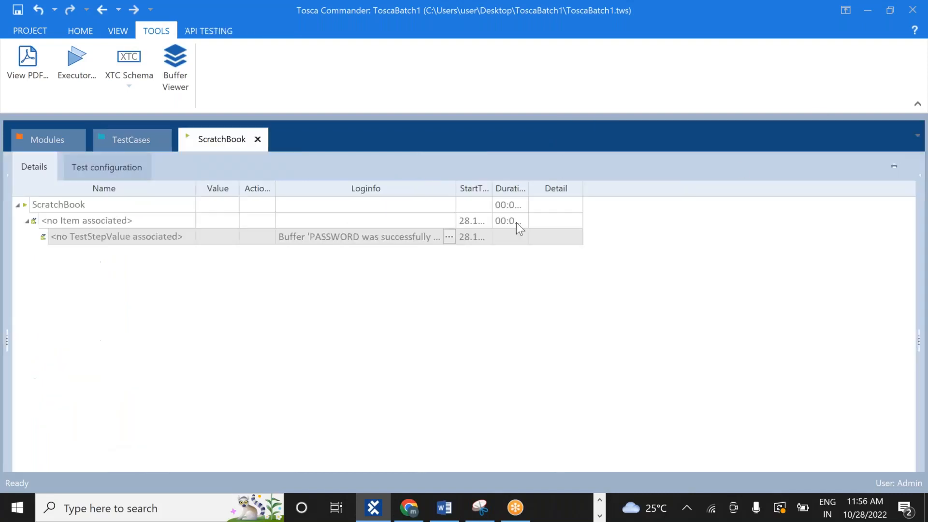
left_click(139, 143)
left_click(92, 428)
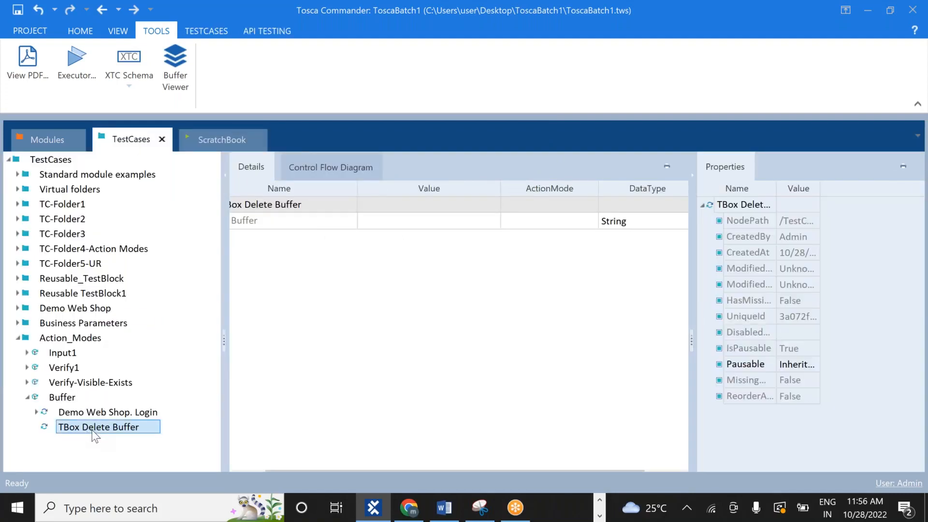
right_click(92, 432)
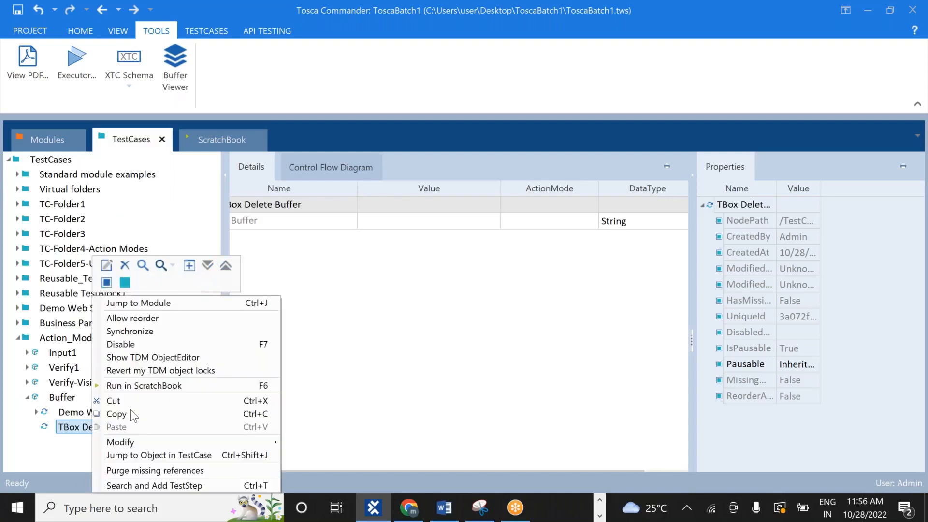
left_click(176, 386)
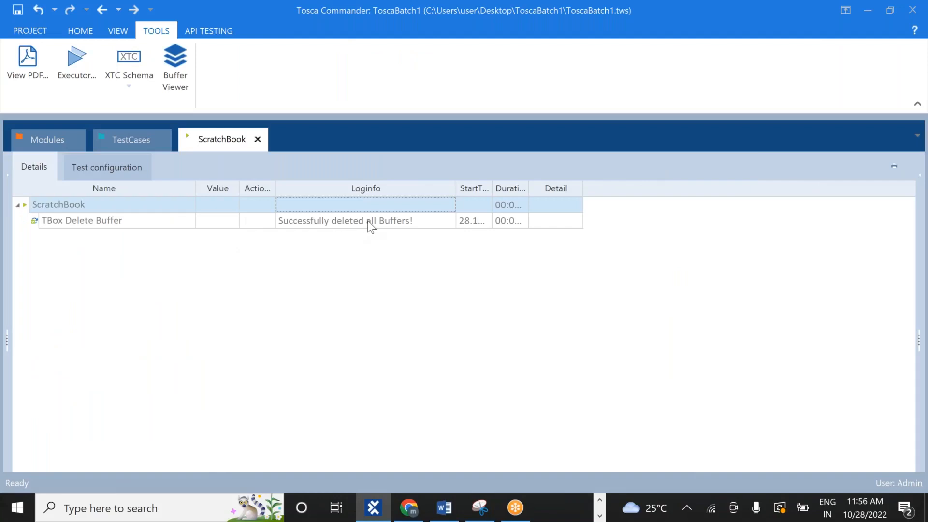
Check the ScratchBook log reports all buffers deleted, then confirm Buffer Viewer is empty
left_click(370, 223)
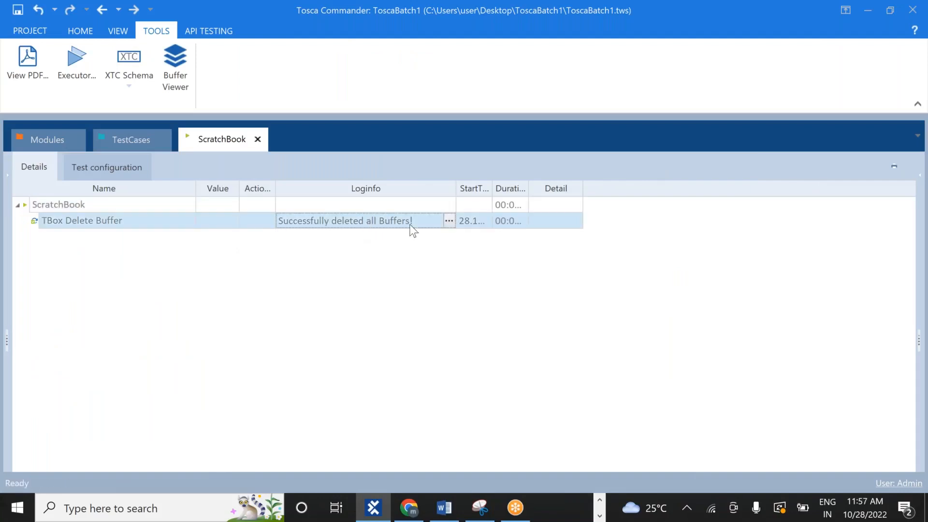
left_click(449, 221)
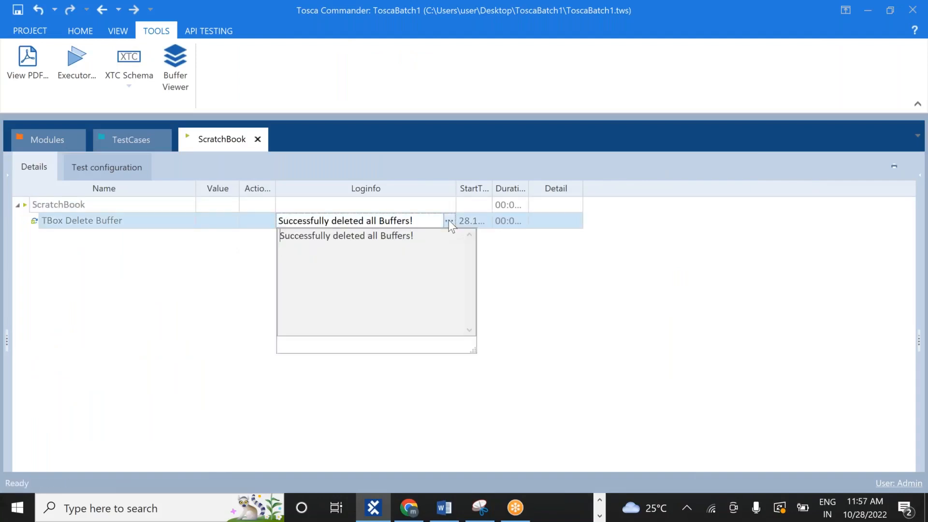
left_click(523, 289)
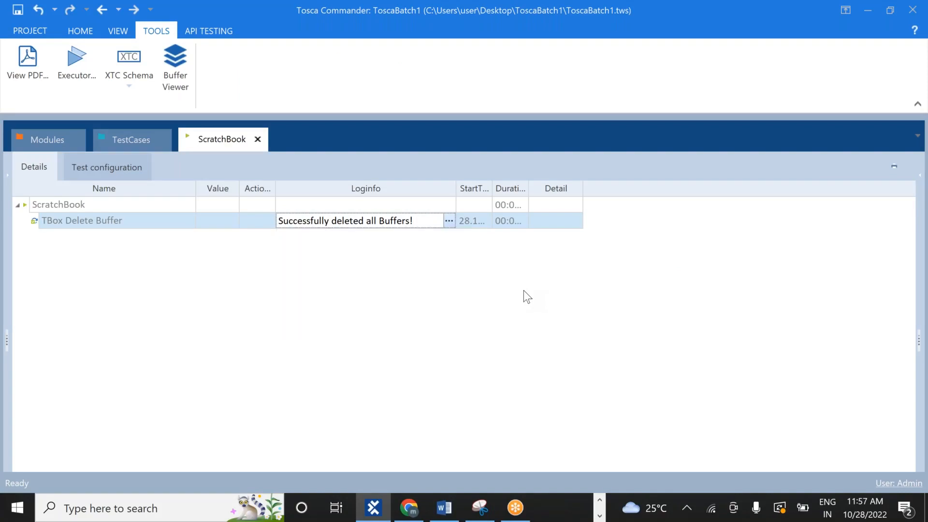
left_click(164, 86)
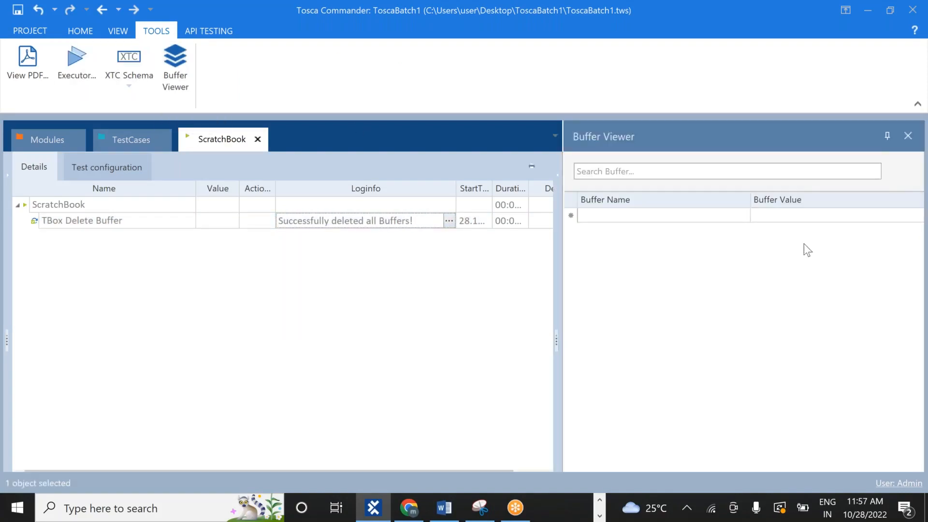